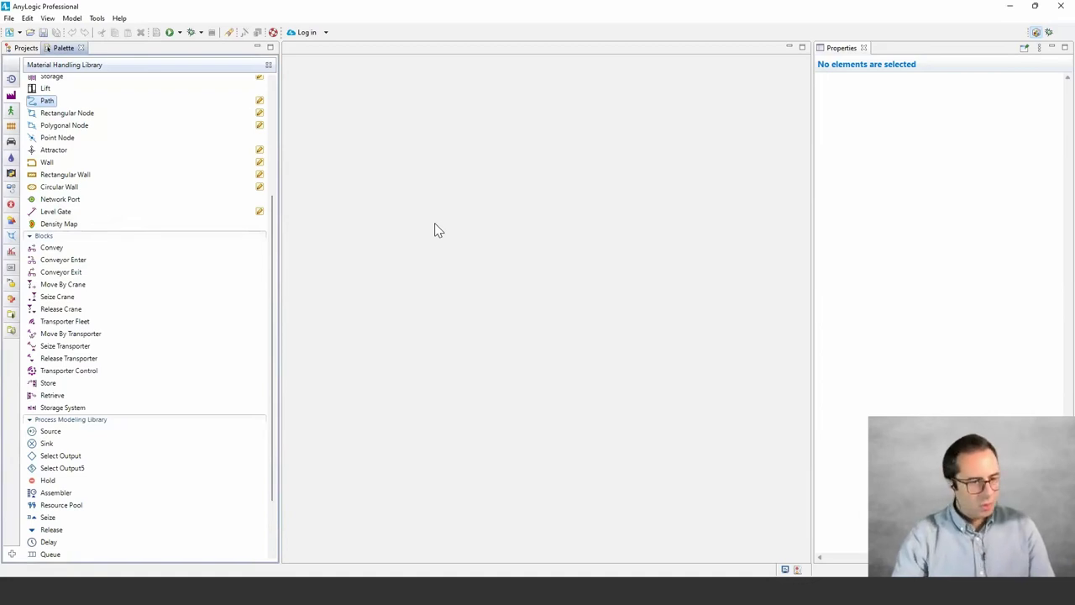
Examine the crane and transporter blocks in the Material Handling Library, including the Transporter Fleet description
{"action": "mouse_move", "coordinate": [82, 252]}
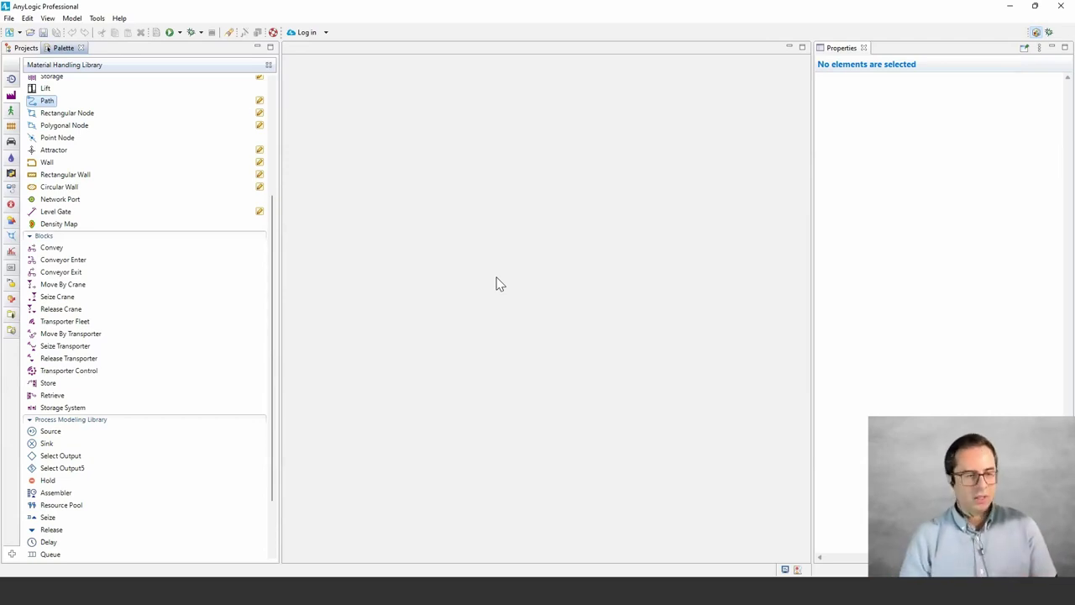
{"action": "left_click", "coordinate": [74, 284]}
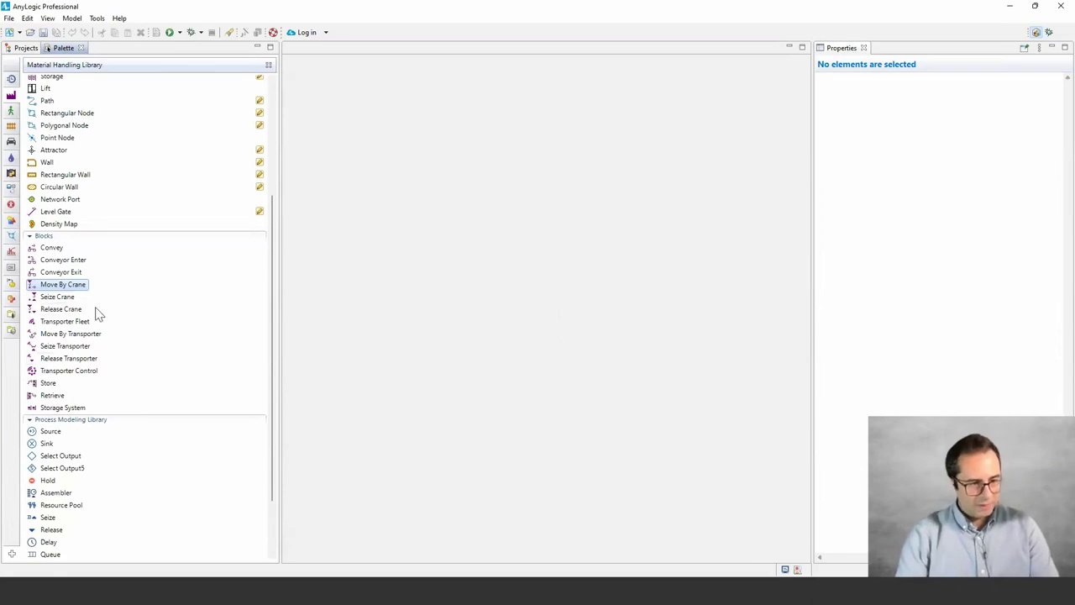
{"action": "scroll", "coordinate": [63, 299], "scroll_direction": "up", "scroll_amount": 3}
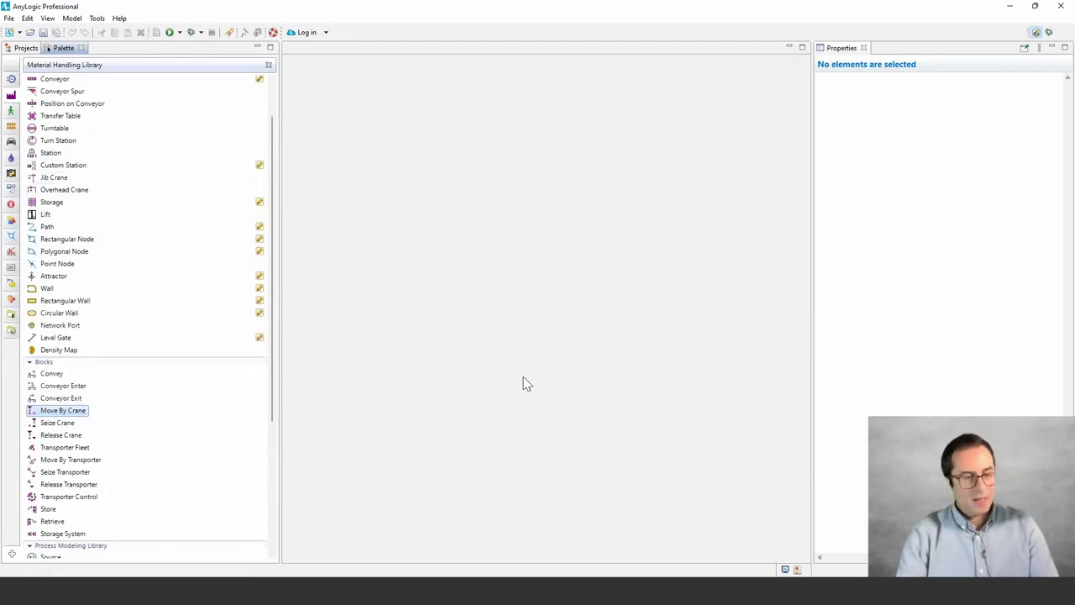
{"action": "scroll", "coordinate": [115, 411], "scroll_direction": "down", "scroll_amount": 3}
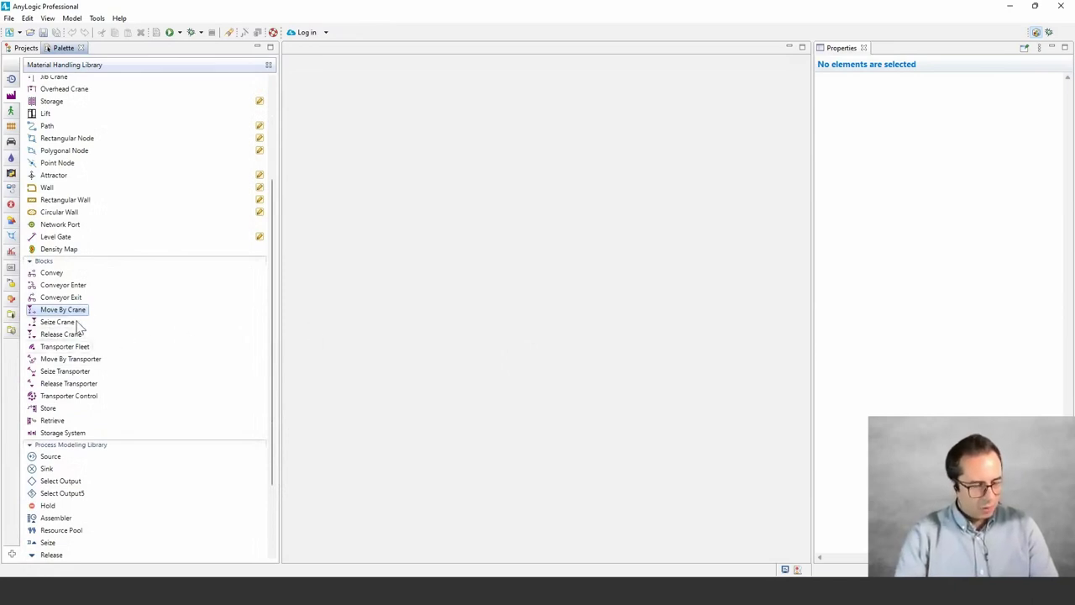
{"action": "scroll", "coordinate": [88, 323], "scroll_direction": "down", "scroll_amount": 1}
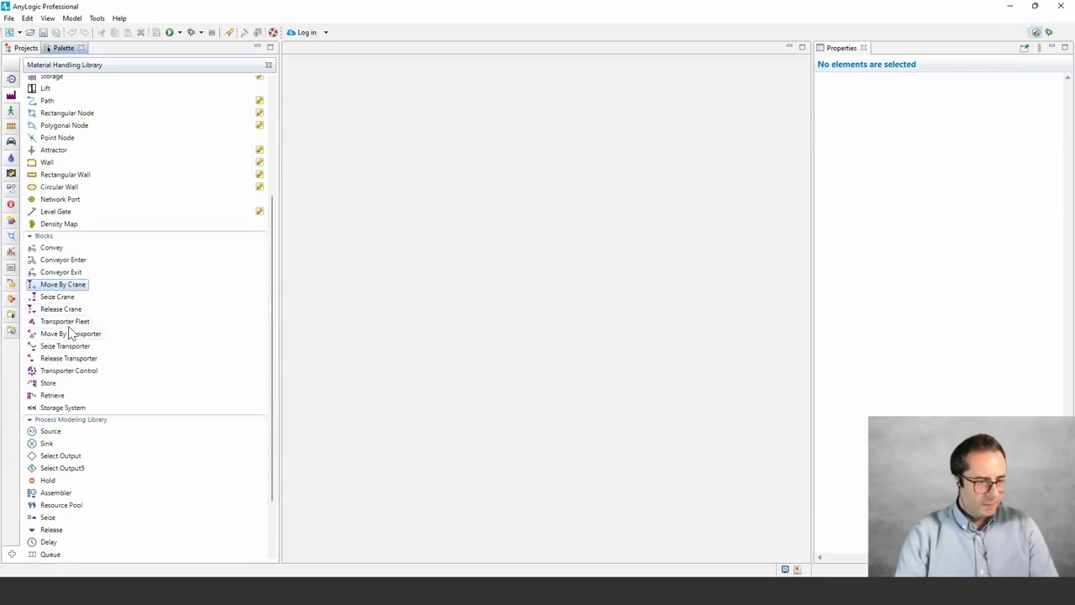
{"action": "mouse_move", "coordinate": [70, 327]}
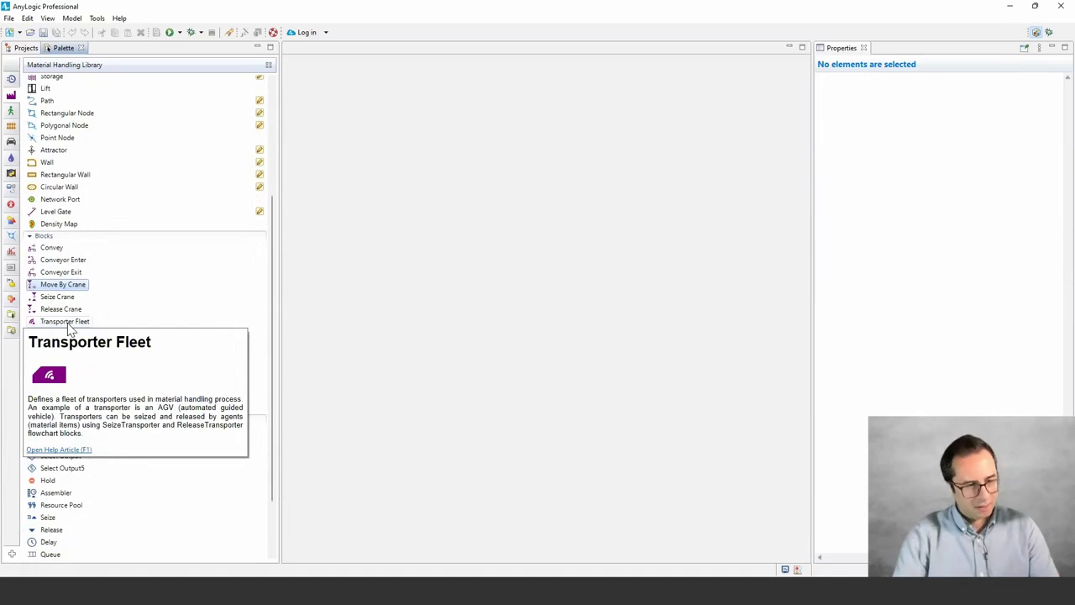
{"action": "left_click", "coordinate": [70, 323]}
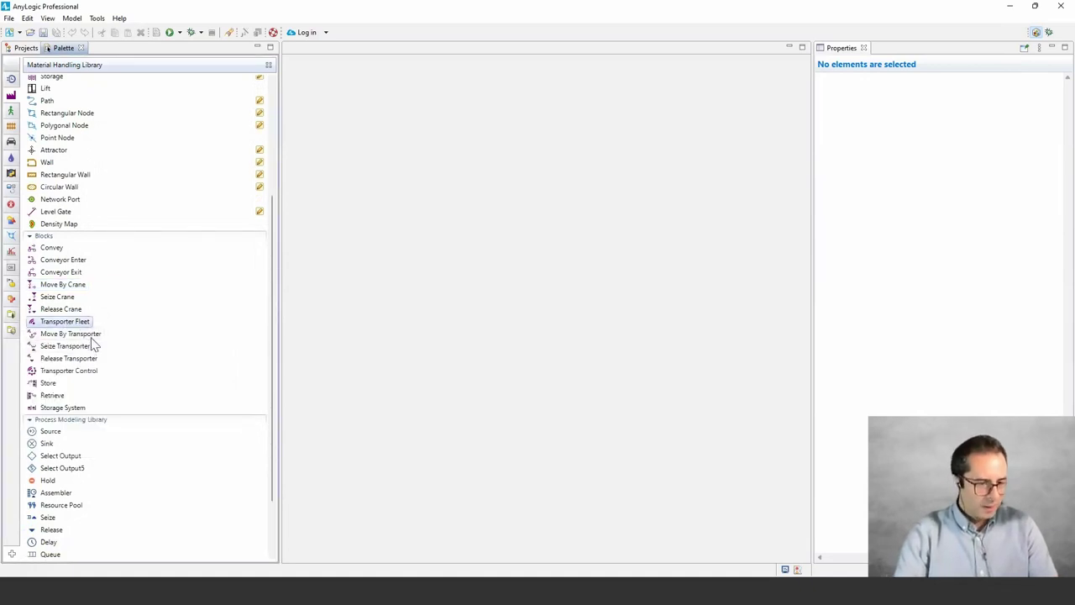
{"action": "left_click", "coordinate": [93, 335]}
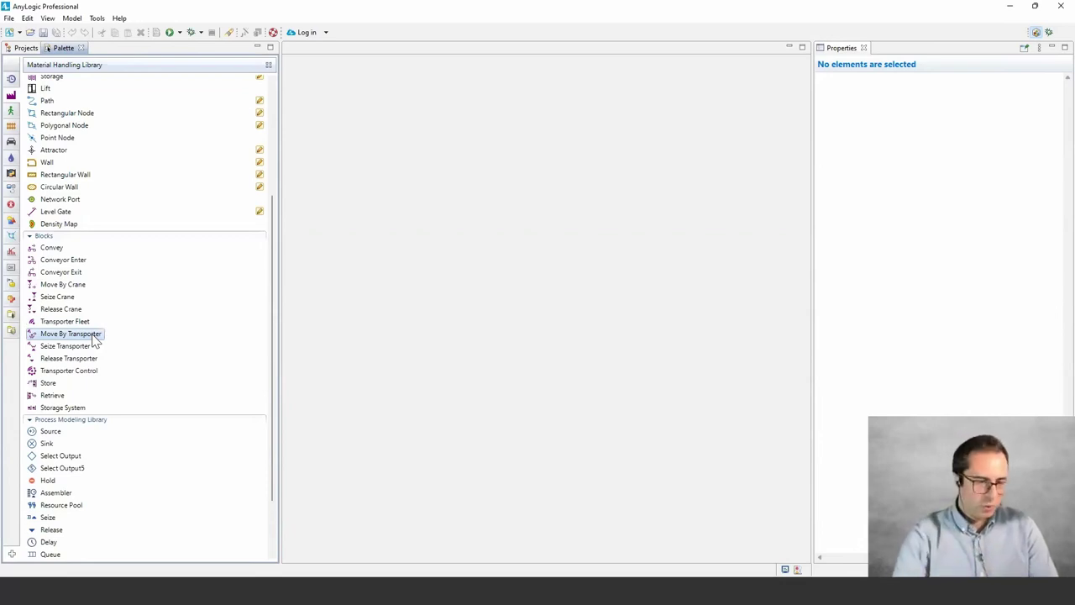
{"action": "left_click", "coordinate": [72, 346]}
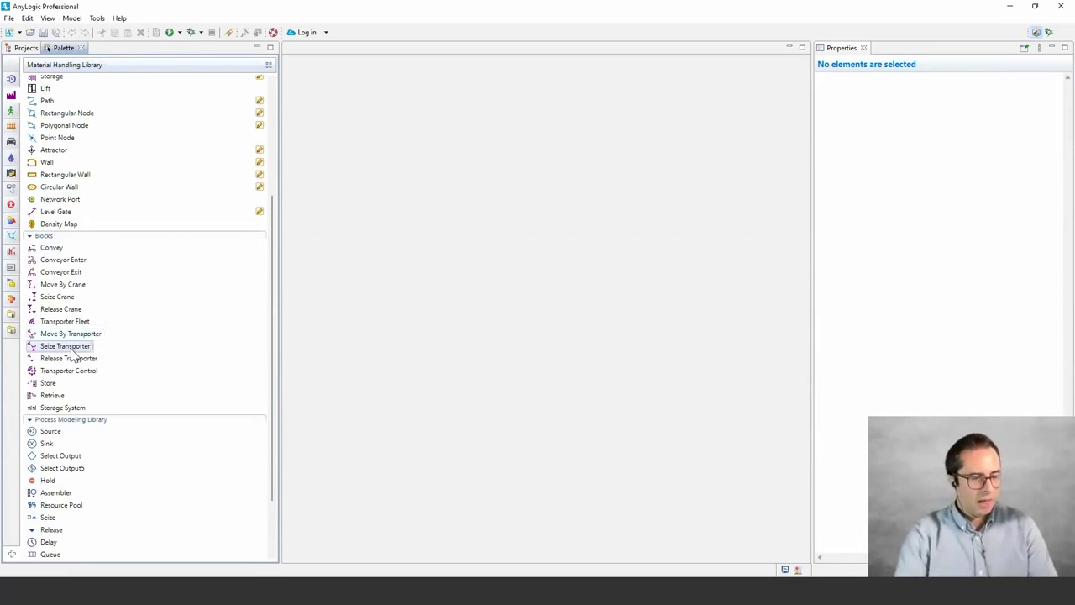
{"action": "left_click", "coordinate": [72, 359]}
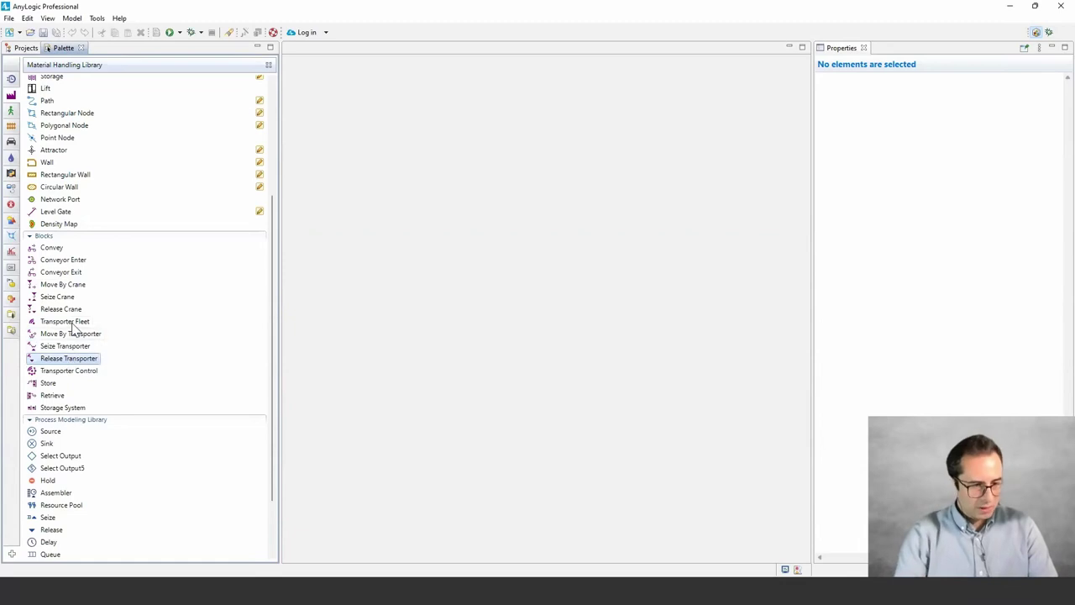
{"action": "left_click", "coordinate": [72, 322]}
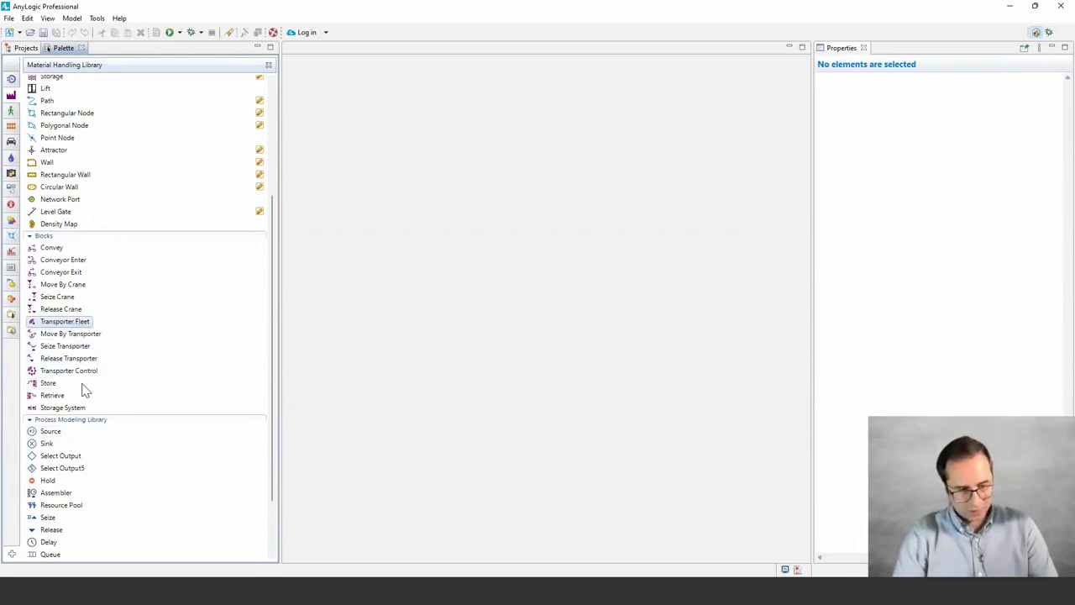
Examine the Transporter Control, Store, Retrieve and Storage System blocks and the Process Modeling Library blocks listed below them
{"action": "scroll", "coordinate": [84, 336], "scroll_direction": "down", "scroll_amount": 1}
{"action": "left_click", "coordinate": [80, 345]}
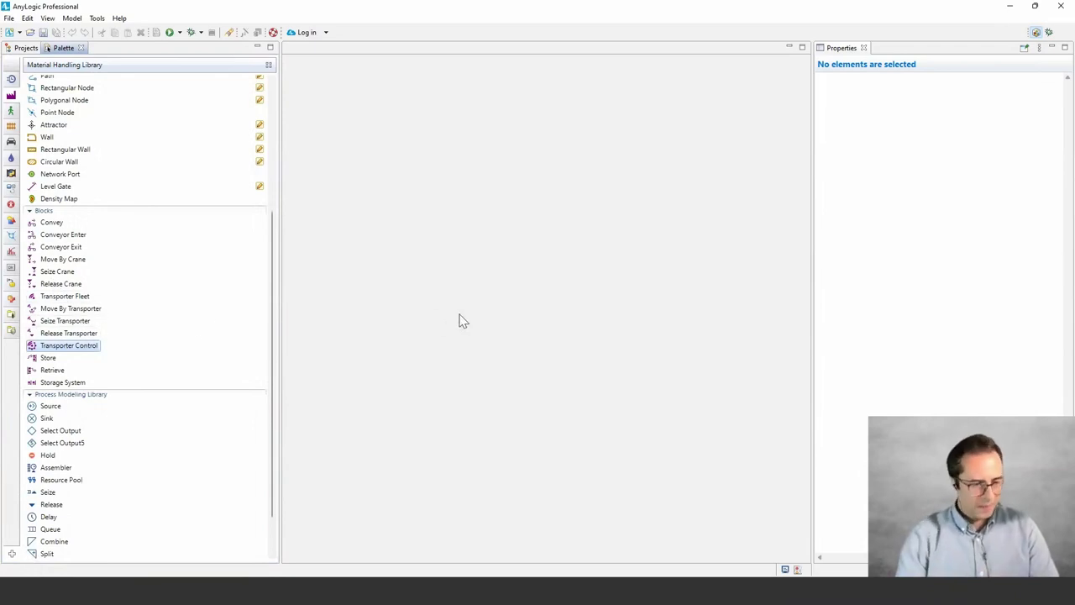
{"action": "scroll", "coordinate": [100, 372], "scroll_direction": "down", "scroll_amount": 3}
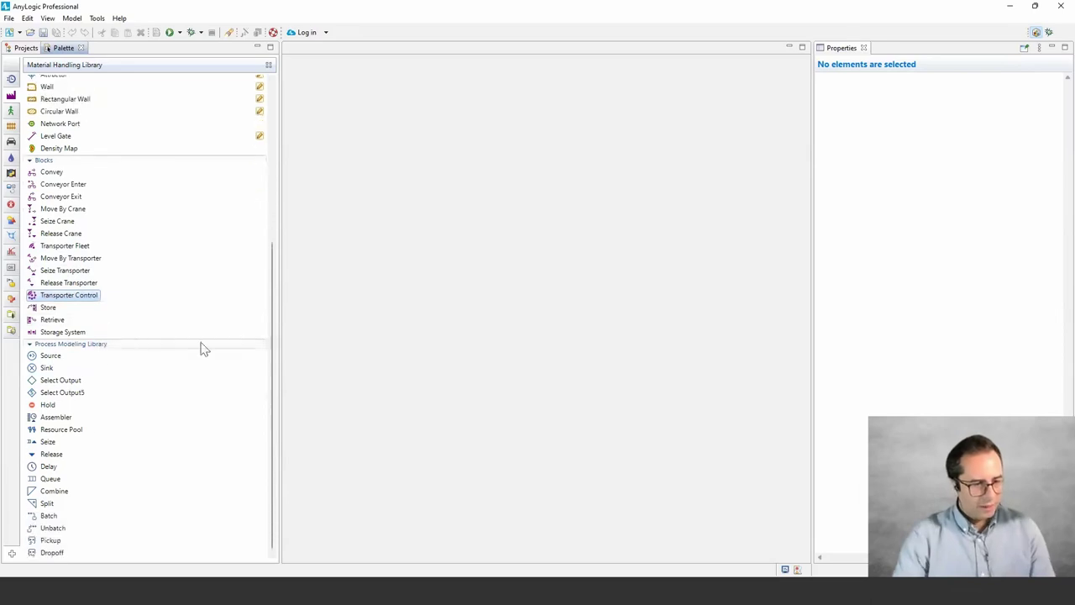
{"action": "left_click", "coordinate": [52, 310]}
{"action": "left_click", "coordinate": [53, 322]}
{"action": "left_click", "coordinate": [63, 331]}
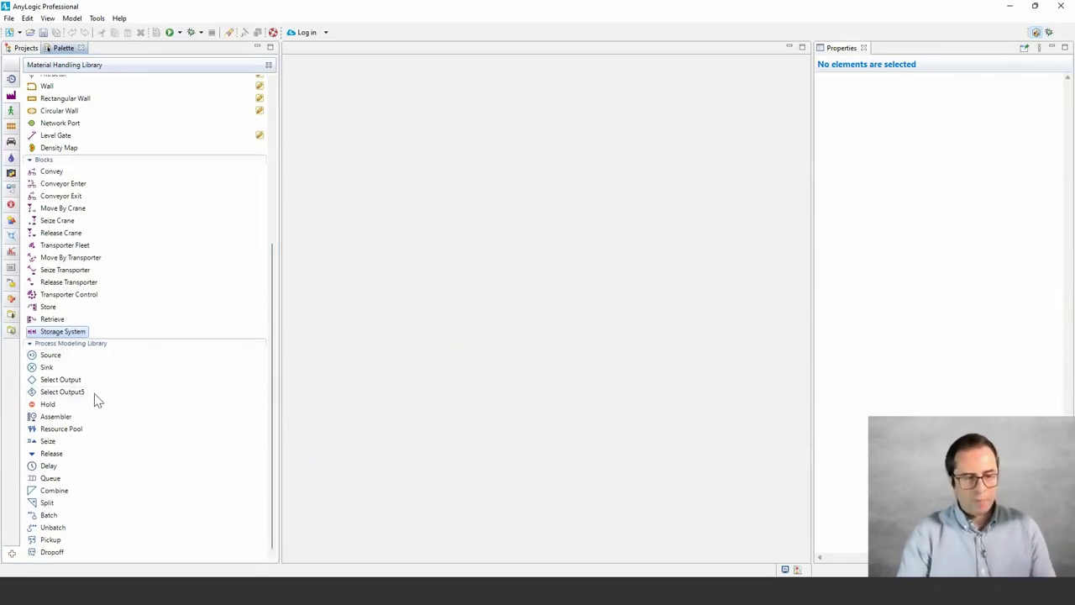
{"action": "mouse_move", "coordinate": [94, 394]}
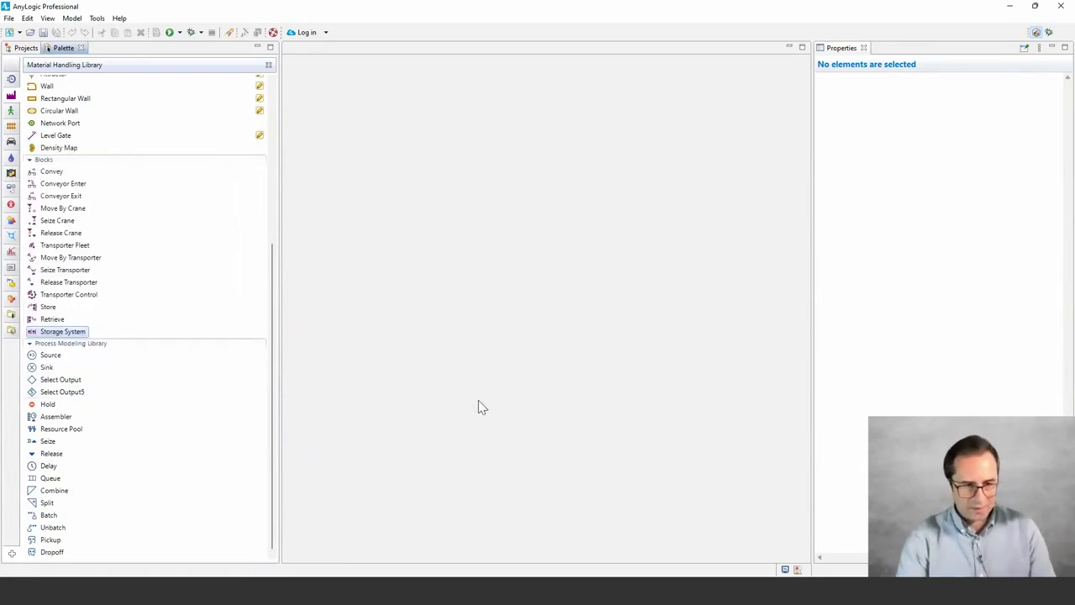
Draw an L-shaped conveyor in Main starting near X=158, Y=102, with a horizontal run that turns downward near X=800
{"action": "scroll", "coordinate": [154, 356], "scroll_direction": "up", "scroll_amount": 6}
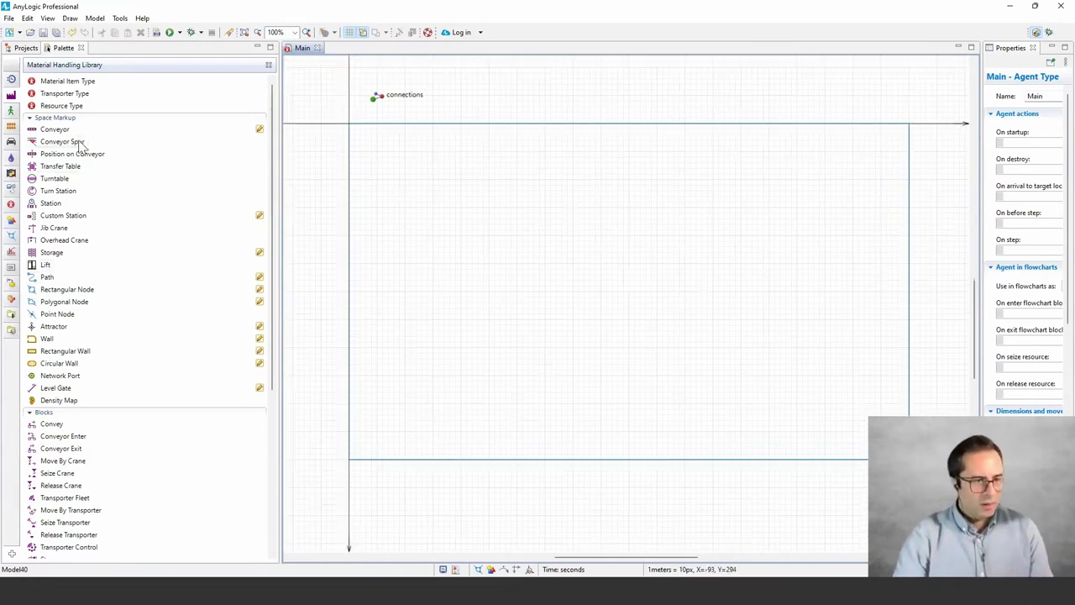
{"action": "left_click", "coordinate": [54, 129]}
{"action": "left_click", "coordinate": [438, 179]}
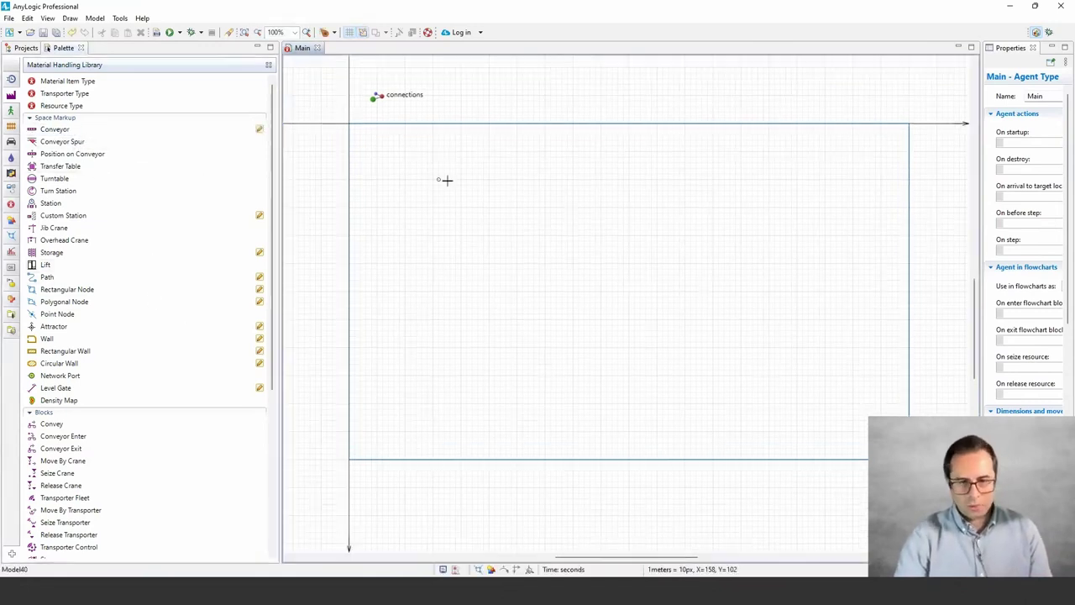
{"action": "left_click", "coordinate": [796, 179]}
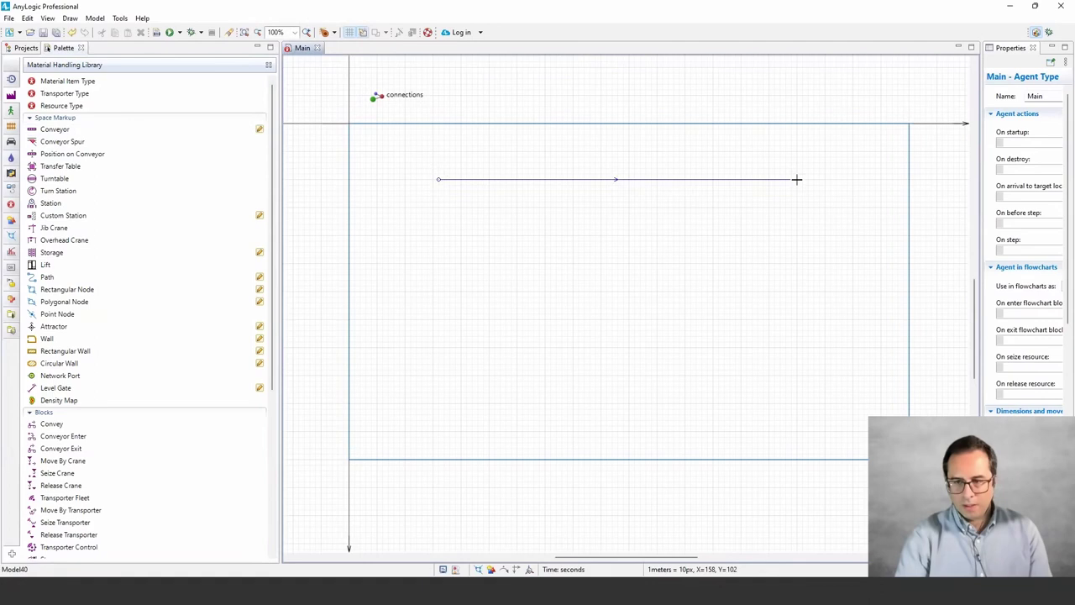
{"action": "double_click", "coordinate": [796, 348]}
Place a turn station on the corner where the conveyor's horizontal run meets its vertical run
{"action": "left_click_drag", "start_coordinate": [684, 239], "coordinate": [703, 261]}
{"action": "scroll", "coordinate": [670, 261], "scroll_direction": "up", "scroll_amount": 3}
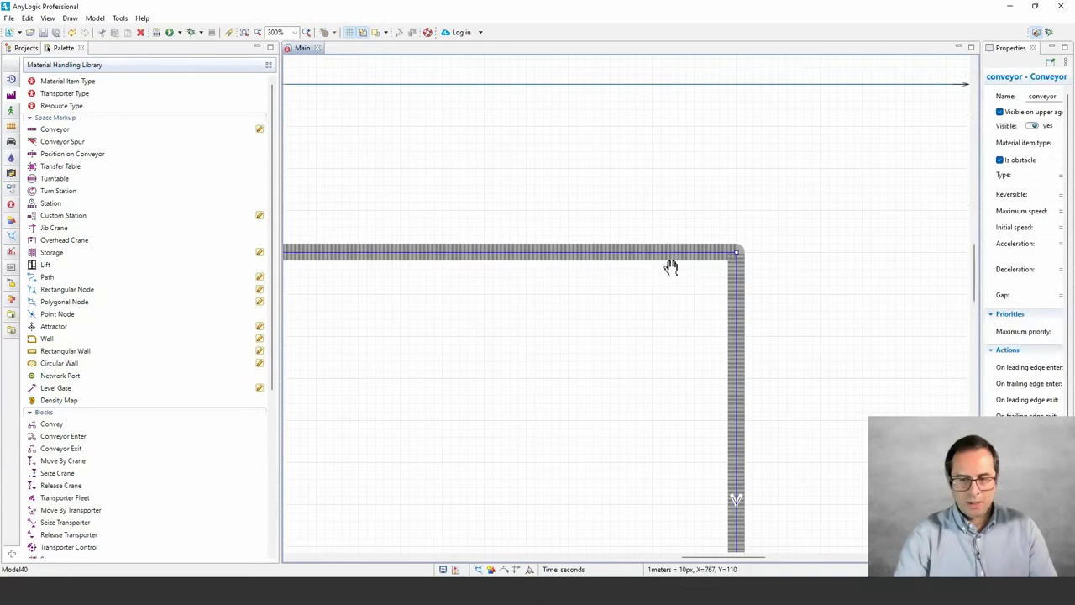
{"action": "left_click", "coordinate": [61, 192]}
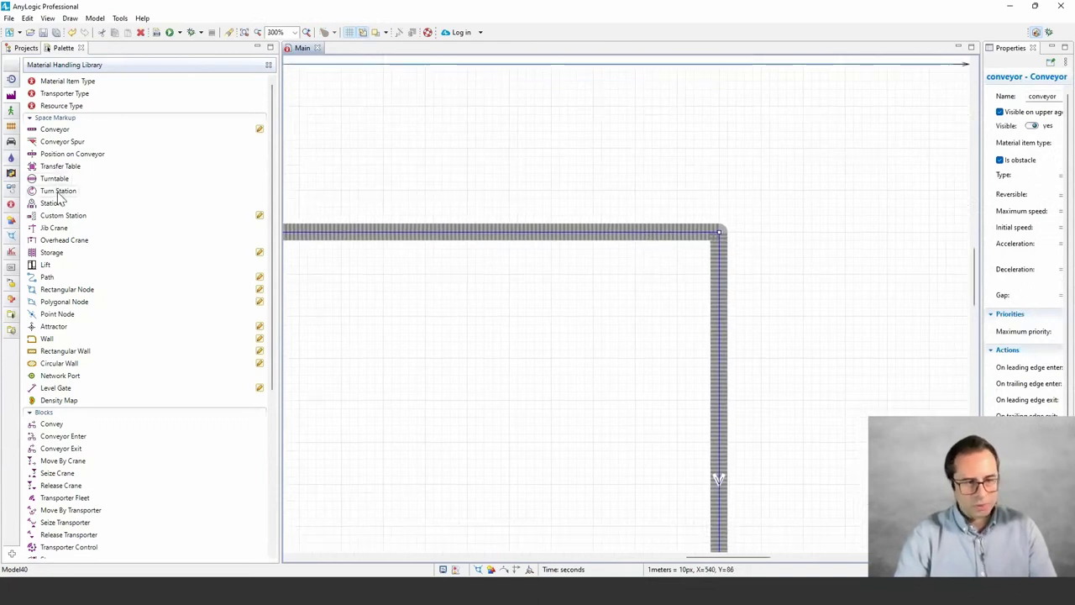
{"action": "left_click", "coordinate": [719, 232]}
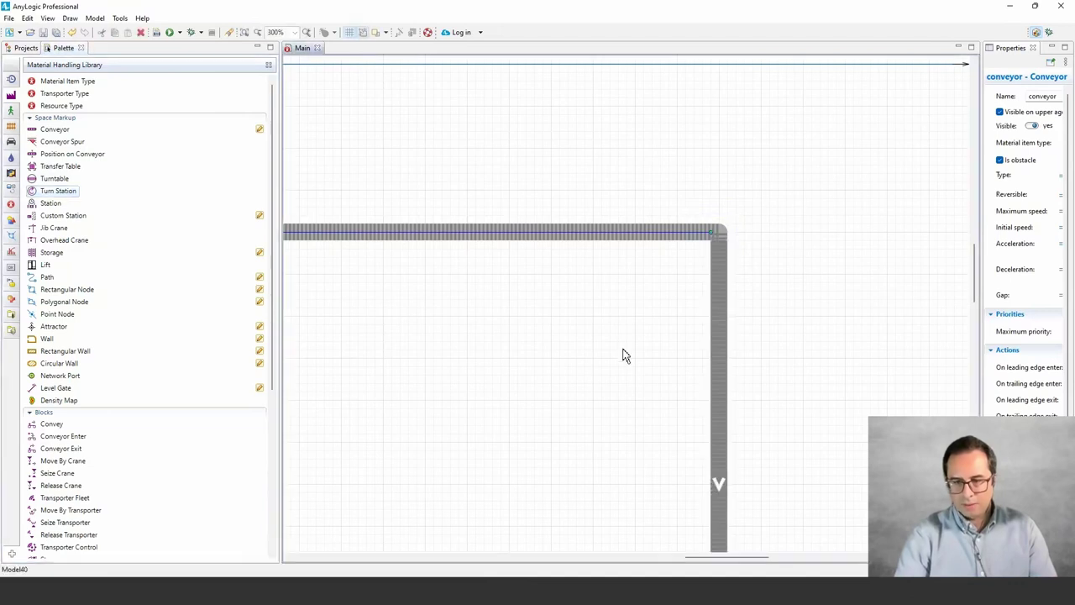
{"action": "left_click", "coordinate": [678, 313]}
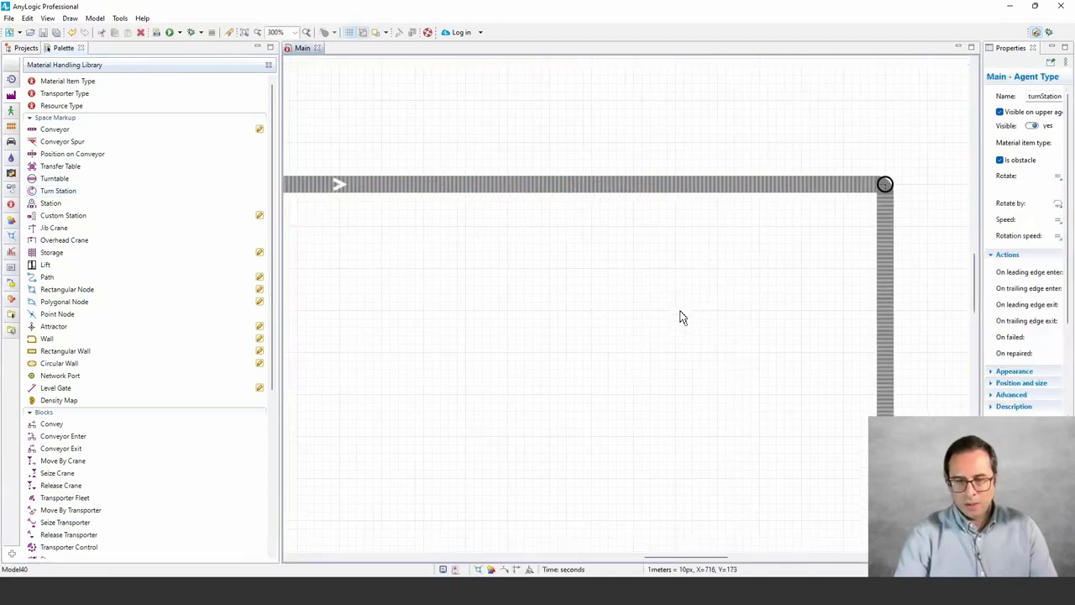
Select the horizontal conveyor segment and widen the properties area to examine its type, speed and gap settings
{"action": "scroll", "coordinate": [655, 324], "scroll_direction": "down", "scroll_amount": 2}
{"action": "left_click", "coordinate": [602, 197]}
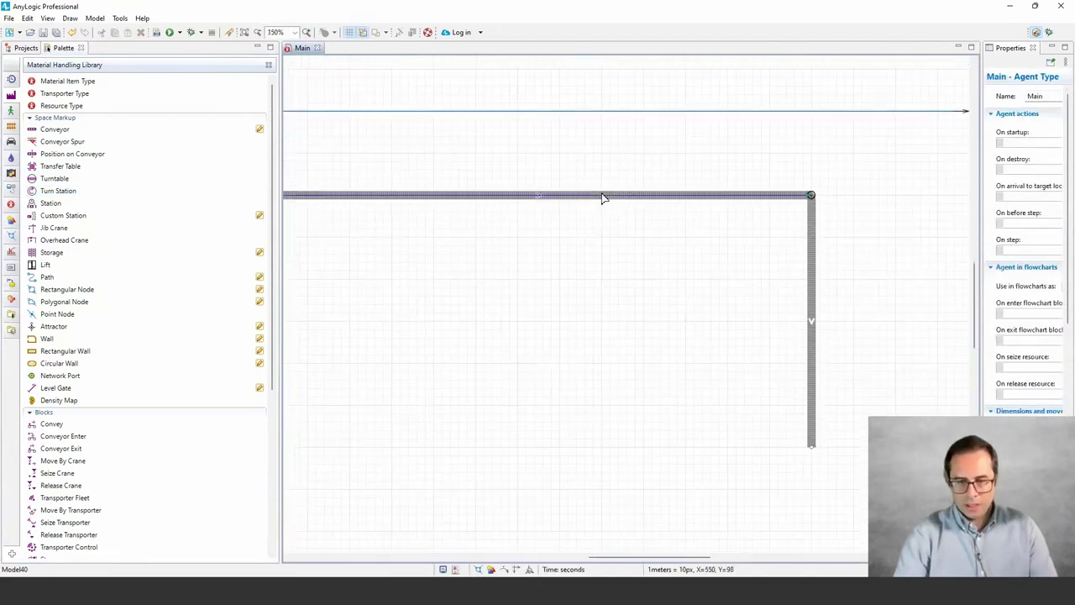
{"action": "left_click_drag", "start_coordinate": [981, 218], "coordinate": [877, 216]}
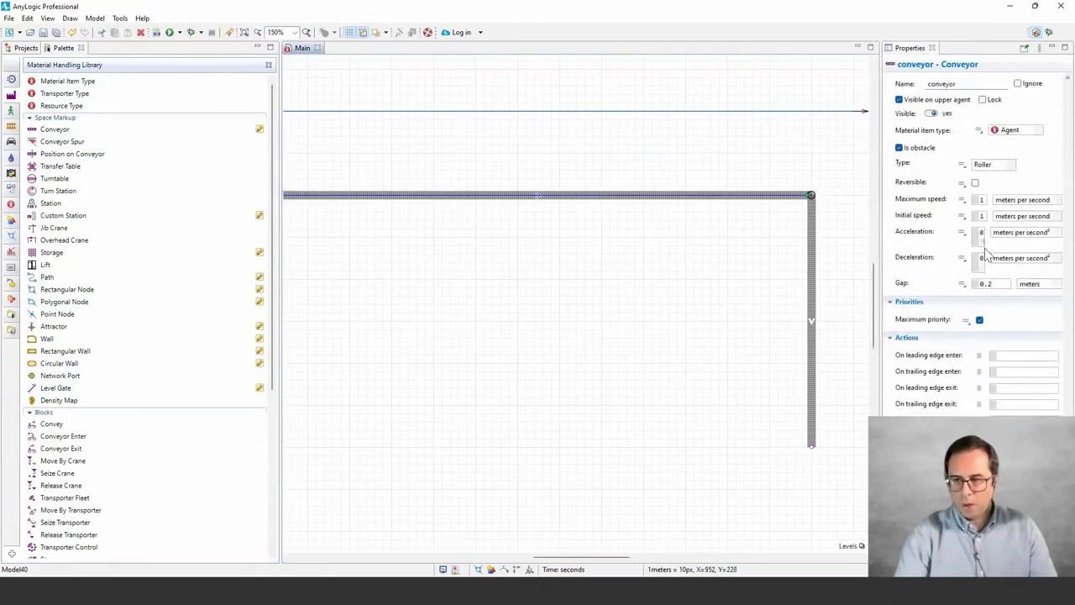
{"action": "scroll", "coordinate": [651, 369], "scroll_direction": "right", "scroll_amount": 2}
{"action": "scroll", "coordinate": [652, 369], "scroll_direction": "down", "scroll_amount": 1}
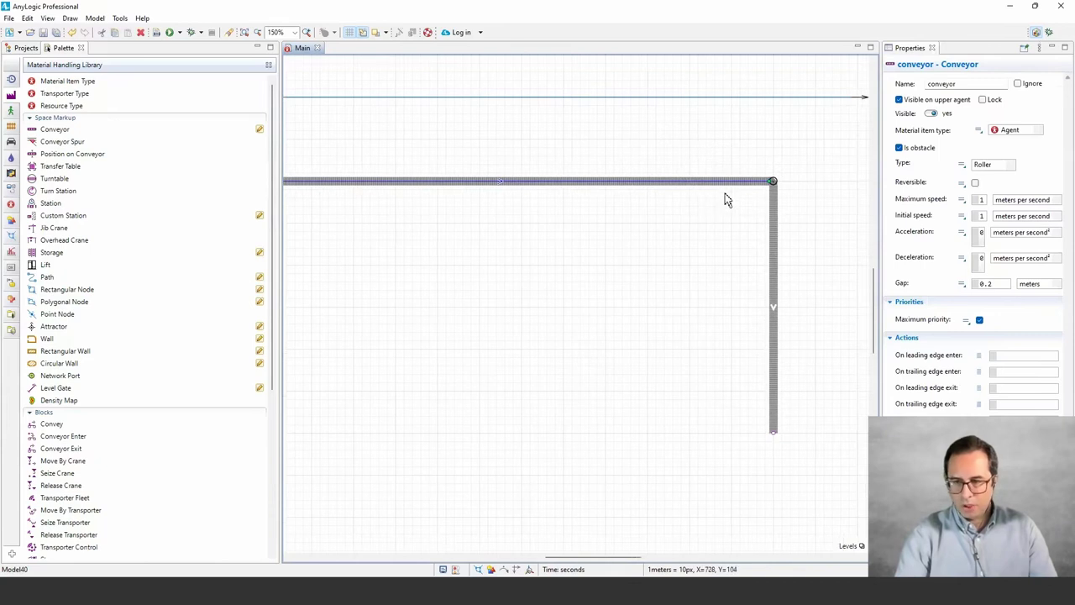
Select the turn station at the corner and widen the properties area further to examine its rotation and speed settings
{"action": "scroll", "coordinate": [713, 302], "scroll_direction": "up", "scroll_amount": 2}
{"action": "scroll", "coordinate": [727, 298], "scroll_direction": "right", "scroll_amount": 1}
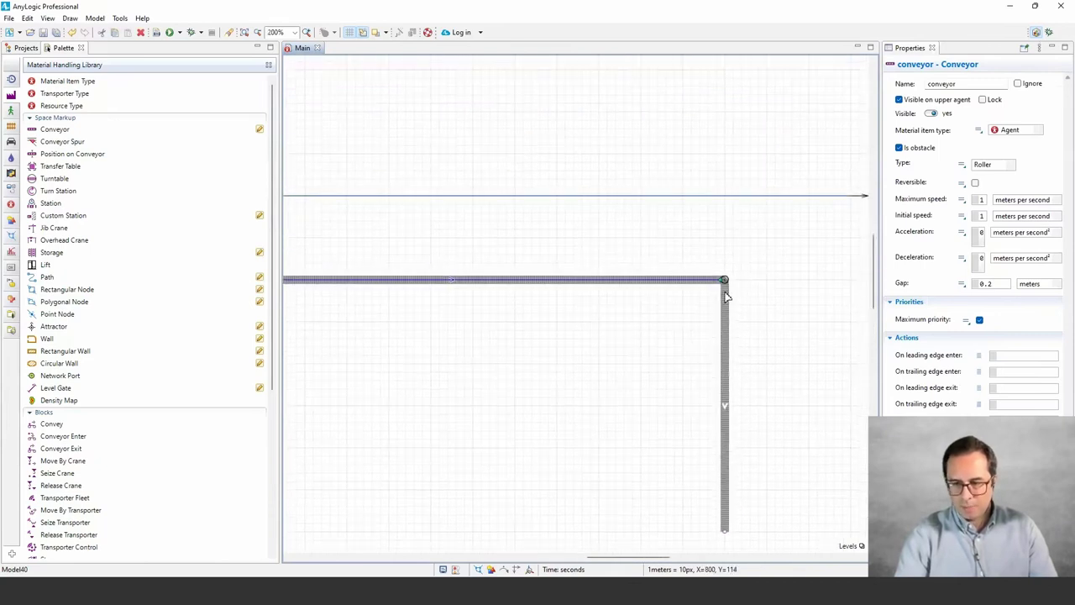
{"action": "scroll", "coordinate": [728, 297], "scroll_direction": "up", "scroll_amount": 3}
{"action": "left_click", "coordinate": [725, 261]}
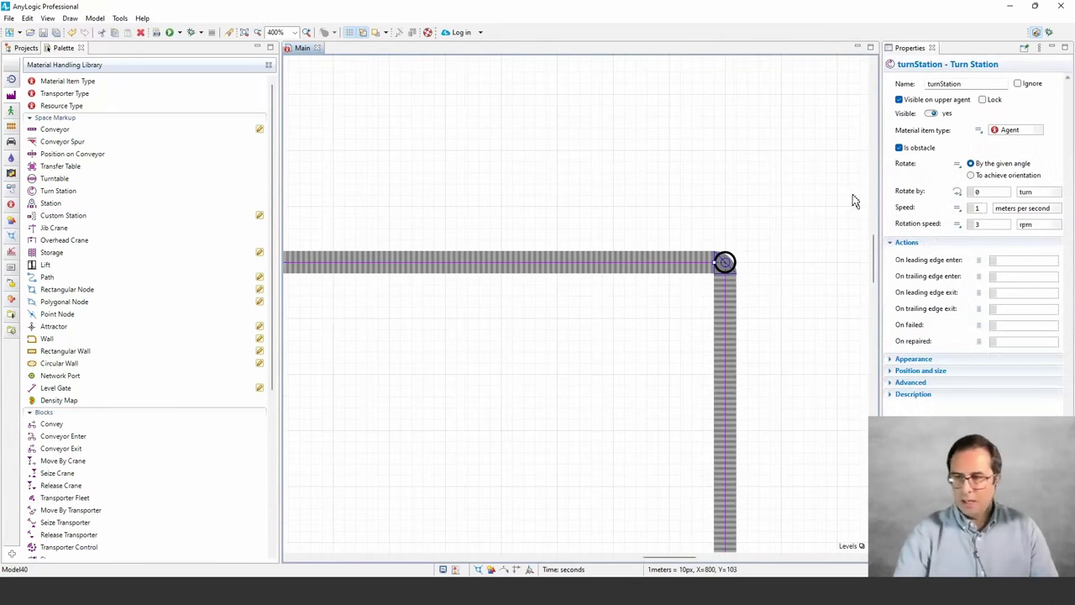
{"action": "left_click_drag", "start_coordinate": [879, 168], "coordinate": [820, 167]}
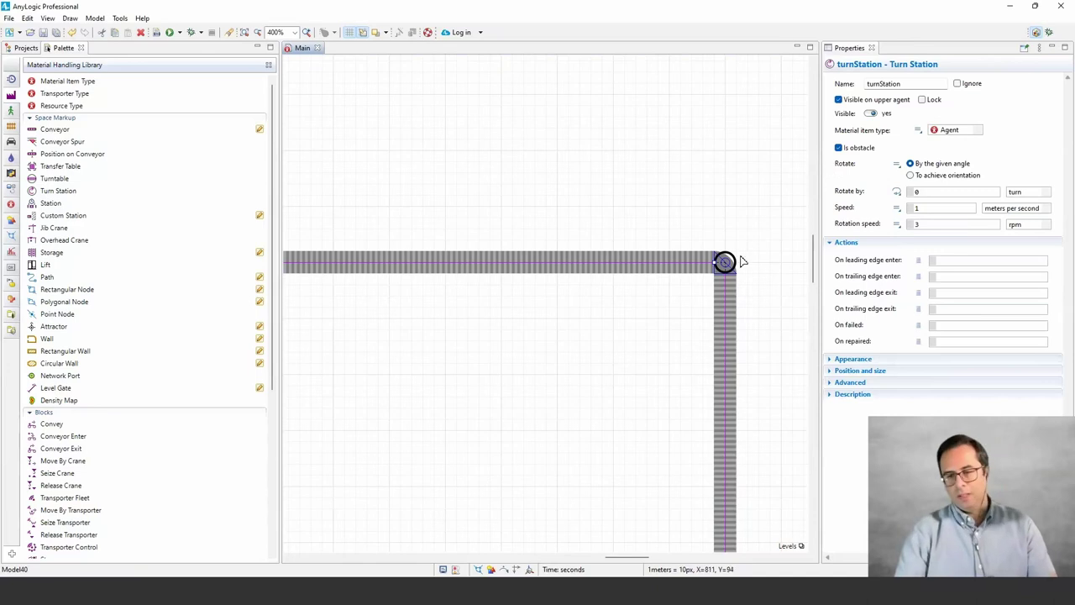
Build a connected flowchart below the horizontal conveyor from a Source, a Convey and a Sink block
{"action": "left_click_drag", "start_coordinate": [537, 348], "coordinate": [604, 274]}
{"action": "scroll", "coordinate": [601, 253], "scroll_direction": "down", "scroll_amount": 1}
{"action": "scroll", "coordinate": [610, 257], "scroll_direction": "down", "scroll_amount": 3}
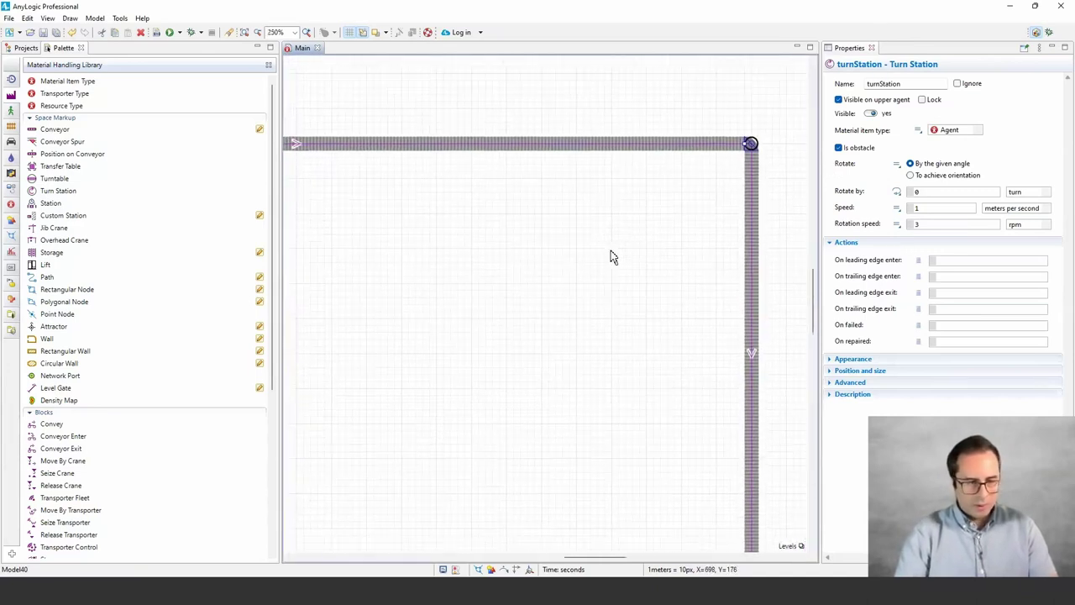
{"action": "scroll", "coordinate": [550, 303], "scroll_direction": "down", "scroll_amount": 3}
{"action": "left_click_drag", "start_coordinate": [537, 312], "coordinate": [610, 276]}
{"action": "scroll", "coordinate": [64, 445], "scroll_direction": "down", "scroll_amount": 1}
{"action": "scroll", "coordinate": [65, 446], "scroll_direction": "up", "scroll_amount": 1}
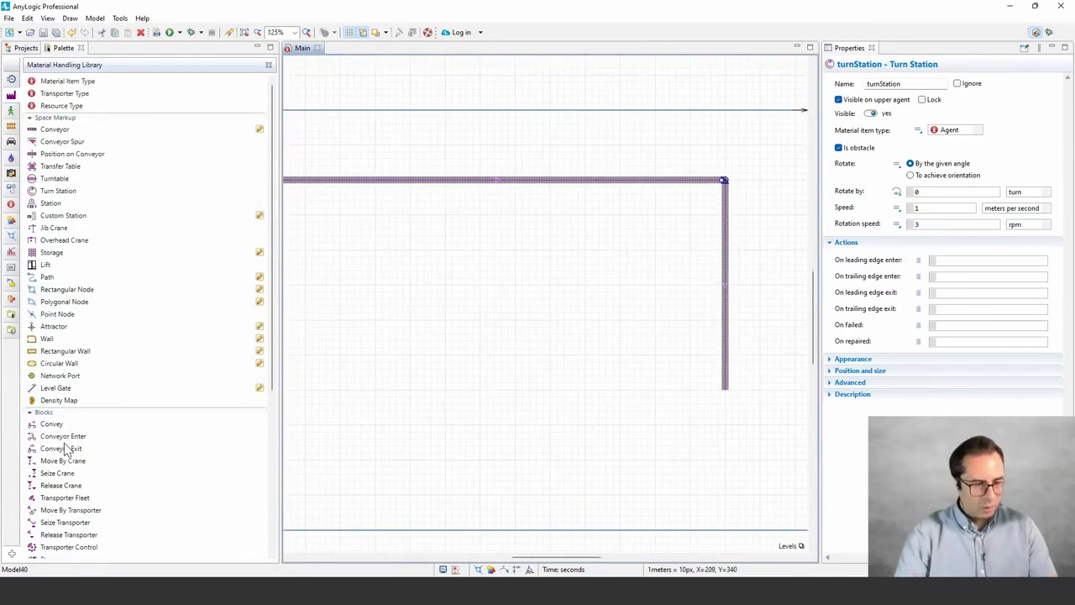
{"action": "scroll", "coordinate": [59, 471], "scroll_direction": "down", "scroll_amount": 3}
{"action": "left_click_drag", "start_coordinate": [44, 457], "coordinate": [384, 328]}
{"action": "left_click_drag", "start_coordinate": [51, 273], "coordinate": [445, 333]}
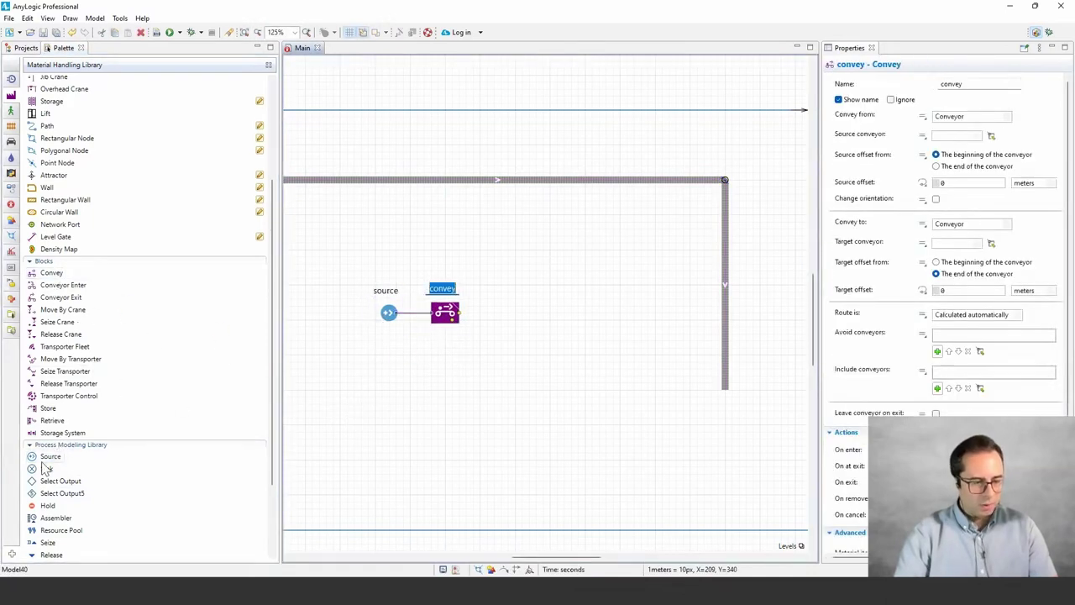
{"action": "left_click_drag", "start_coordinate": [46, 467], "coordinate": [518, 324]}
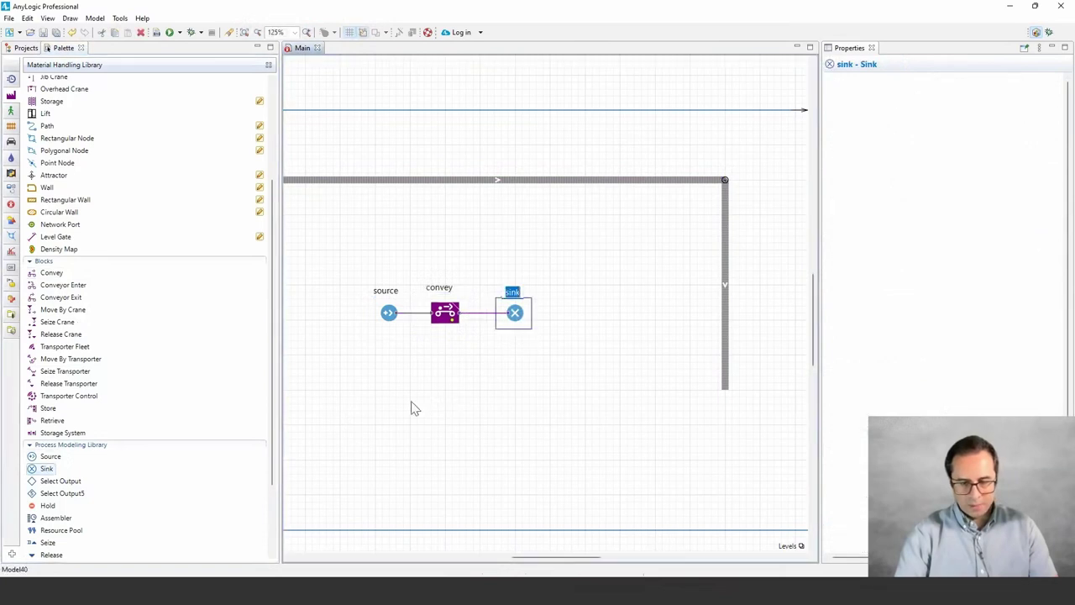
{"action": "left_click_drag", "start_coordinate": [366, 395], "coordinate": [464, 412]}
{"action": "scroll", "coordinate": [464, 412], "scroll_direction": "right", "scroll_amount": 2}
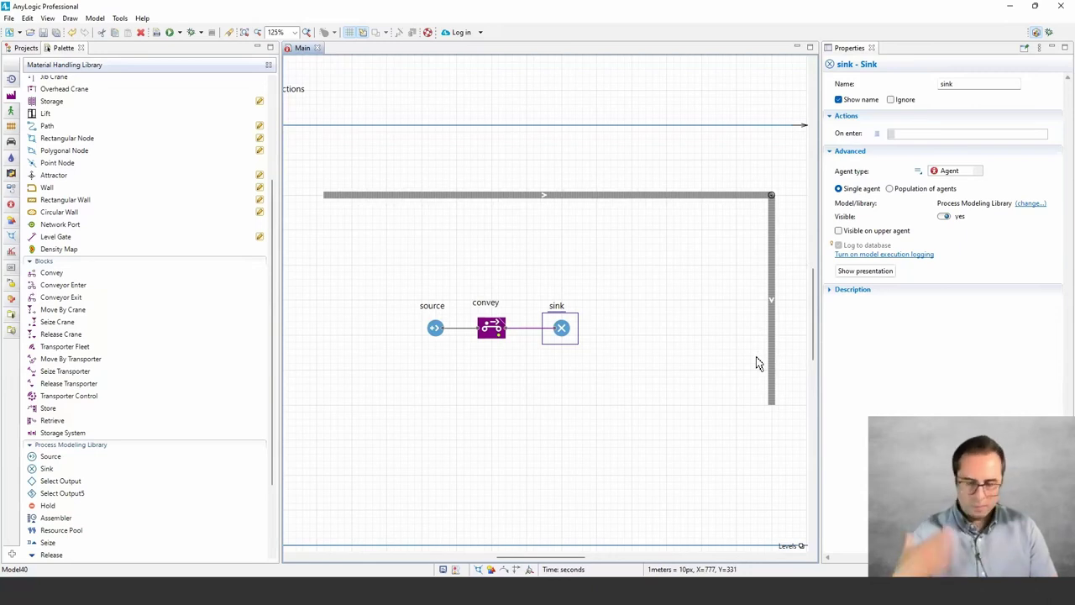
{"action": "left_click_drag", "start_coordinate": [621, 374], "coordinate": [360, 255]}
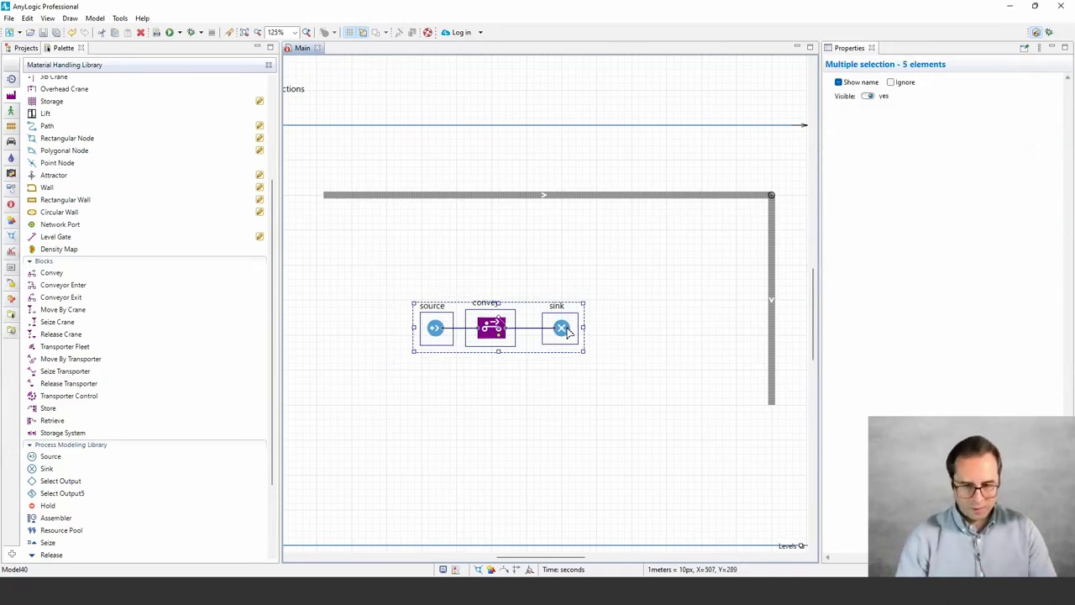
{"action": "left_click", "coordinate": [638, 353]}
{"action": "scroll", "coordinate": [76, 104], "scroll_direction": "up", "scroll_amount": 4}
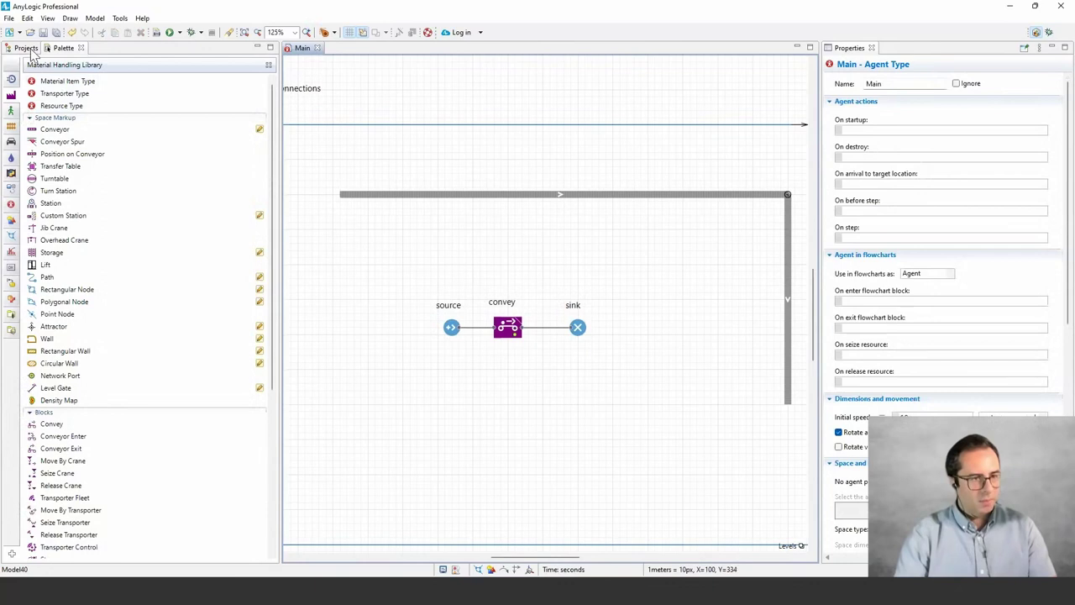
{"action": "left_click_drag", "start_coordinate": [55, 84], "coordinate": [363, 262]}
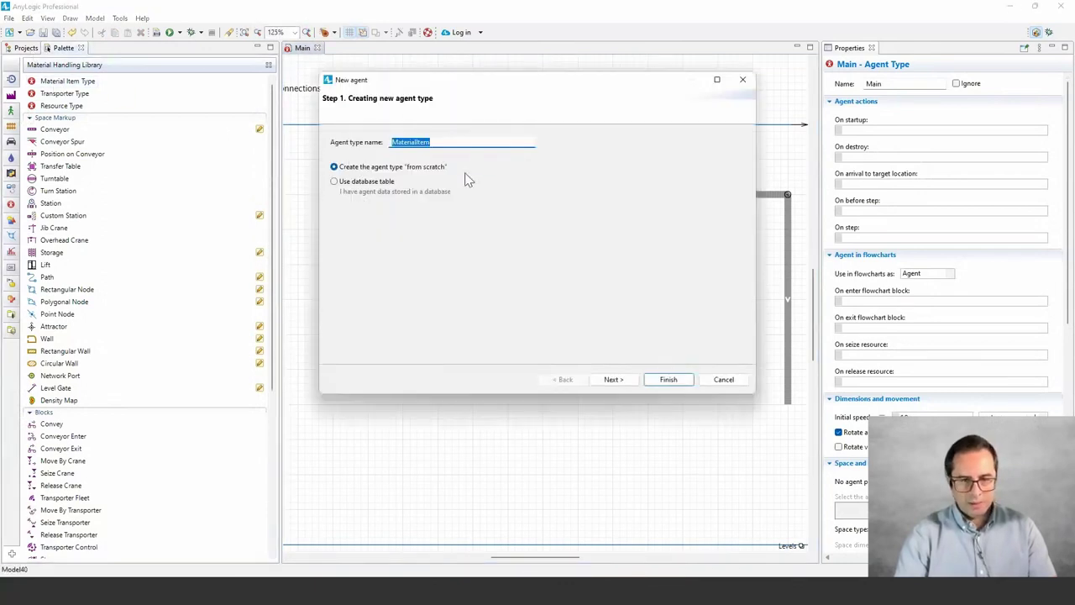
{"action": "left_click", "coordinate": [722, 379]}
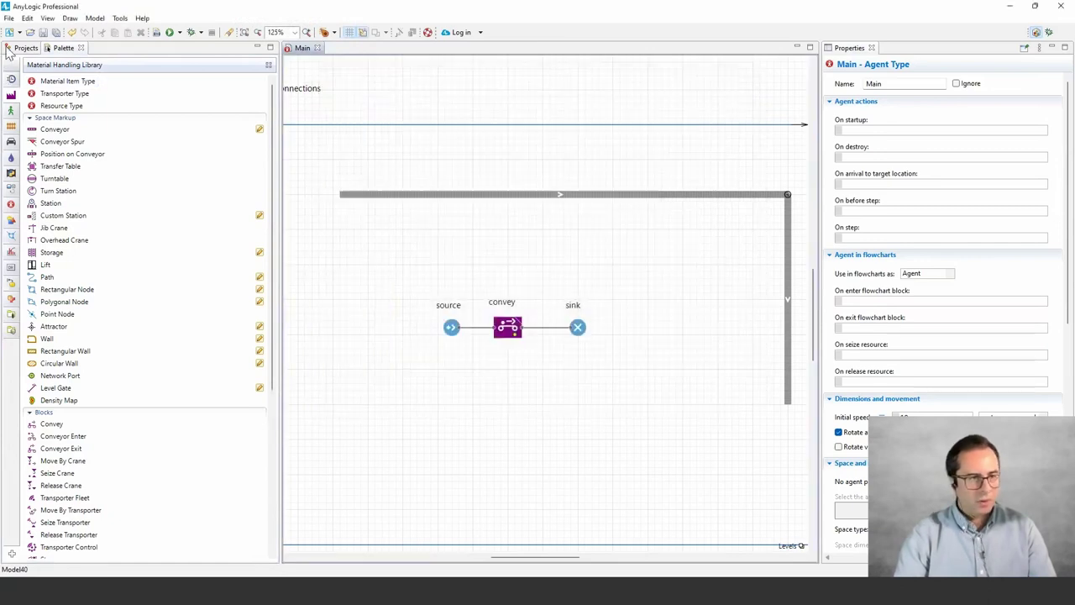
{"action": "left_click", "coordinate": [13, 49]}
{"action": "left_click", "coordinate": [65, 47]}
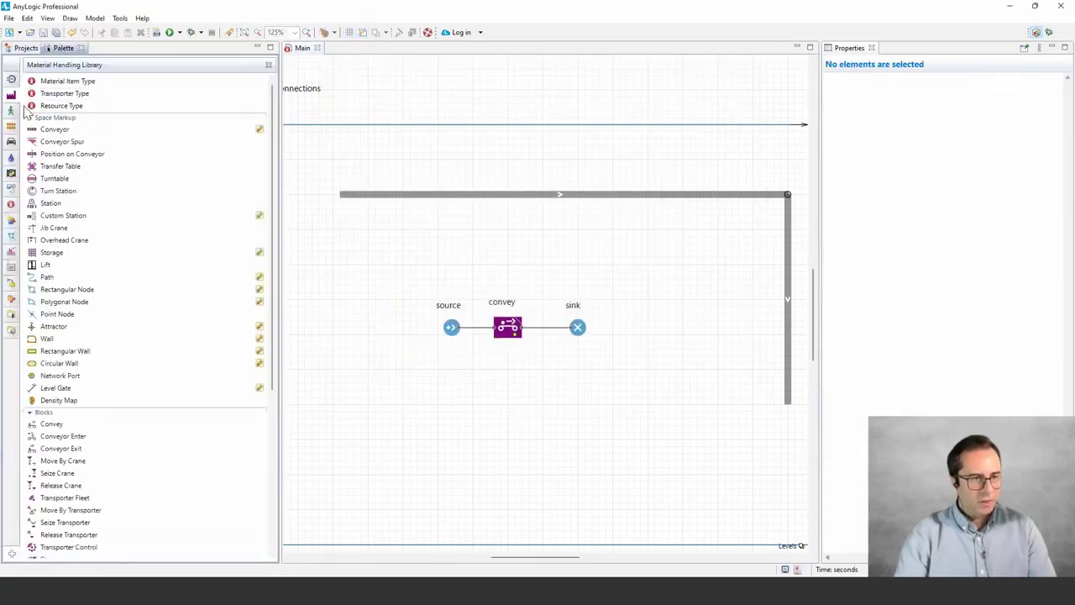
{"action": "left_click", "coordinate": [11, 79]}
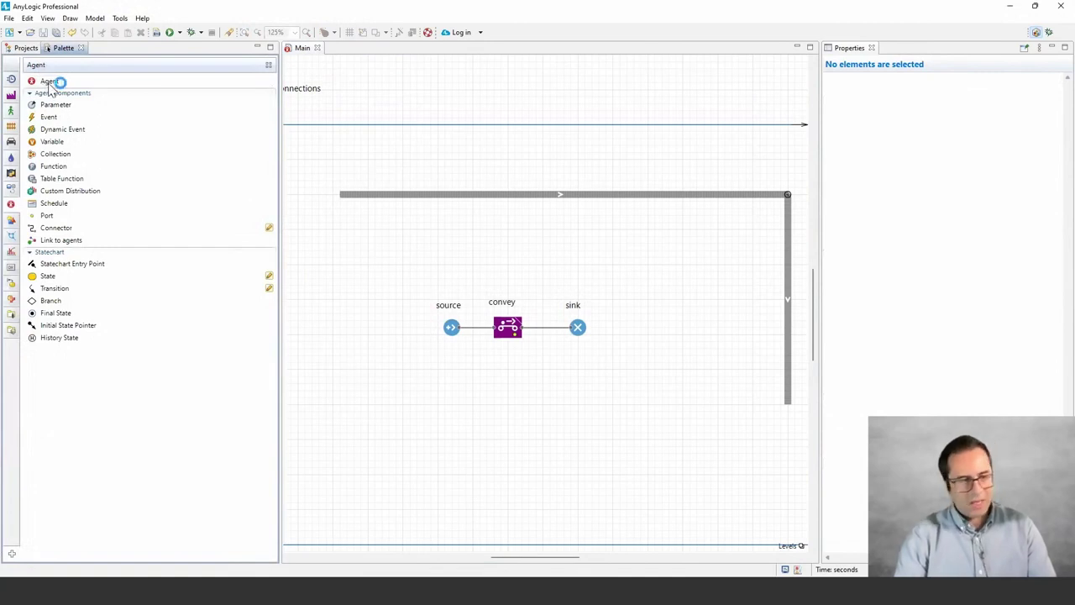
{"action": "mouse_move", "coordinate": [43, 88]}
{"action": "left_click_drag", "start_coordinate": [43, 88], "coordinate": [437, 246]}
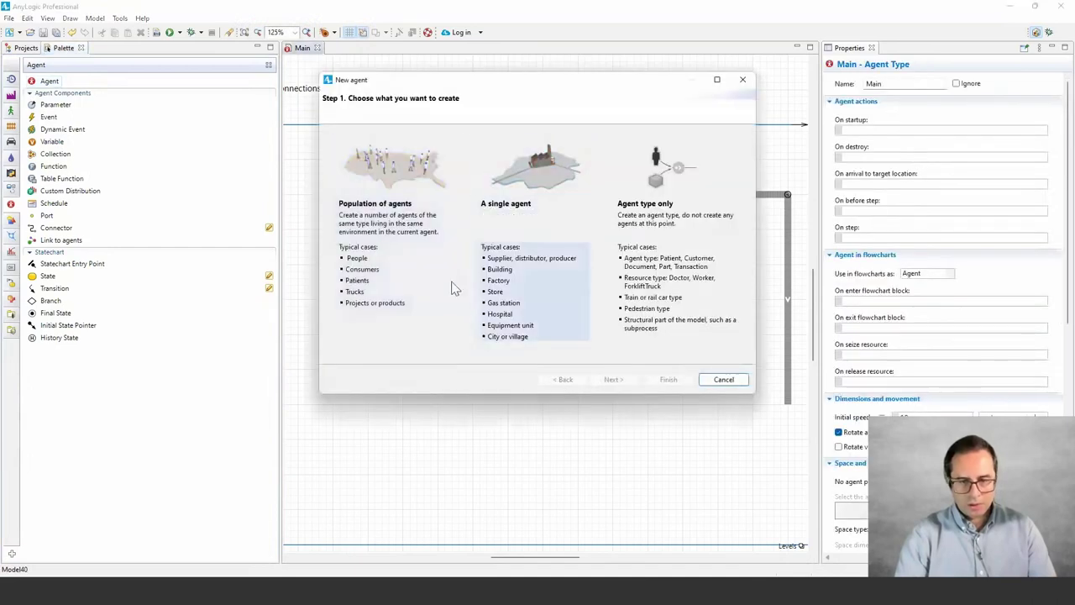
{"action": "double_click", "coordinate": [655, 181]}
{"action": "left_click", "coordinate": [335, 212]}
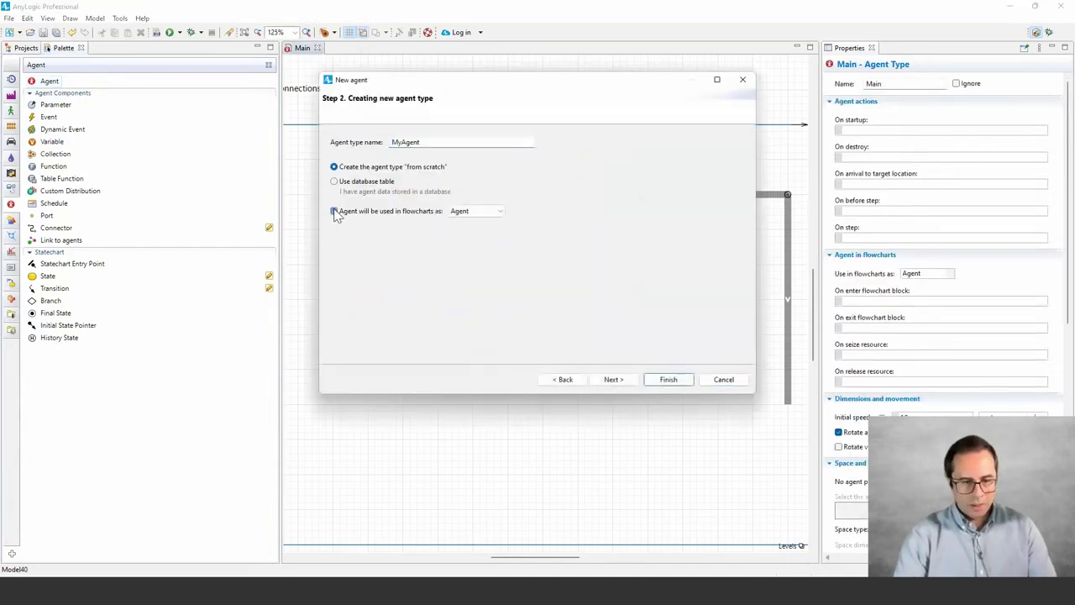
{"action": "left_click", "coordinate": [491, 213]}
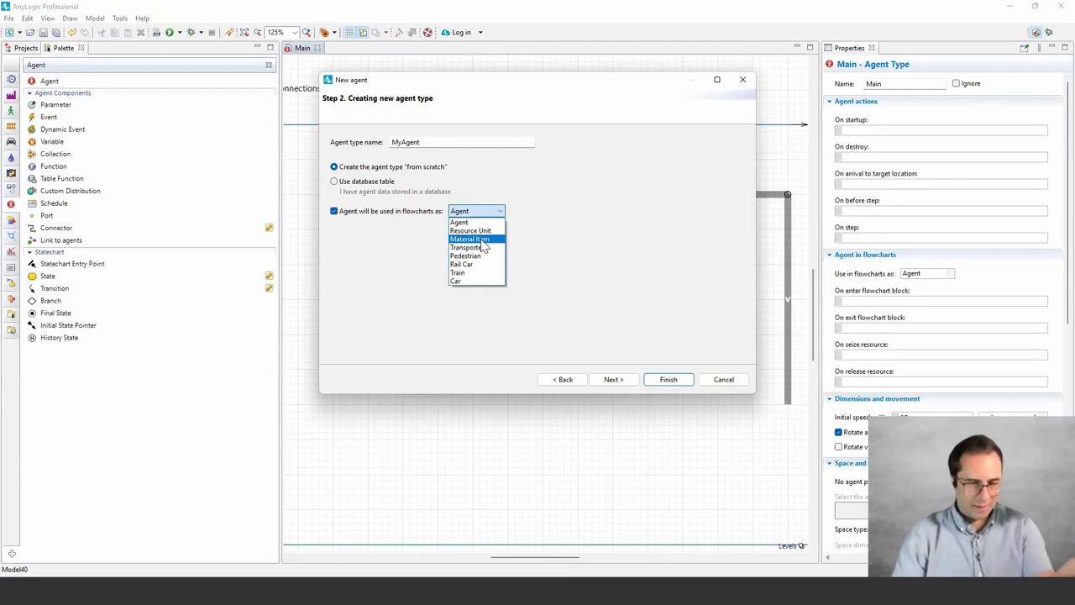
{"action": "left_click", "coordinate": [714, 379]}
{"action": "left_click", "coordinate": [717, 381]}
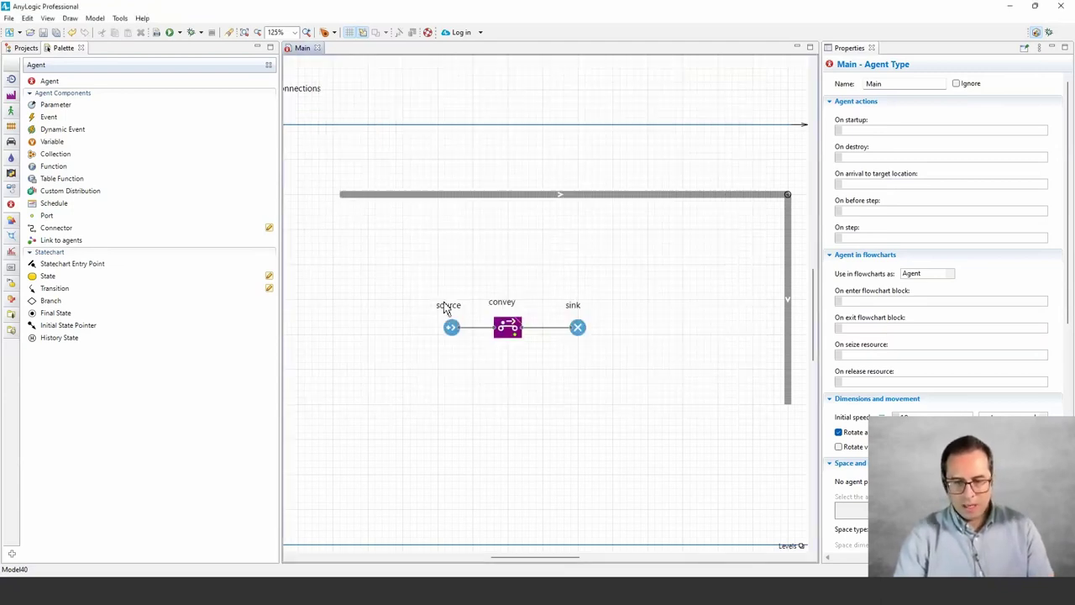
Create a new agent type named MyAgent from the Model40 project and open its list of flowchart uses
{"action": "left_click", "coordinate": [25, 49]}
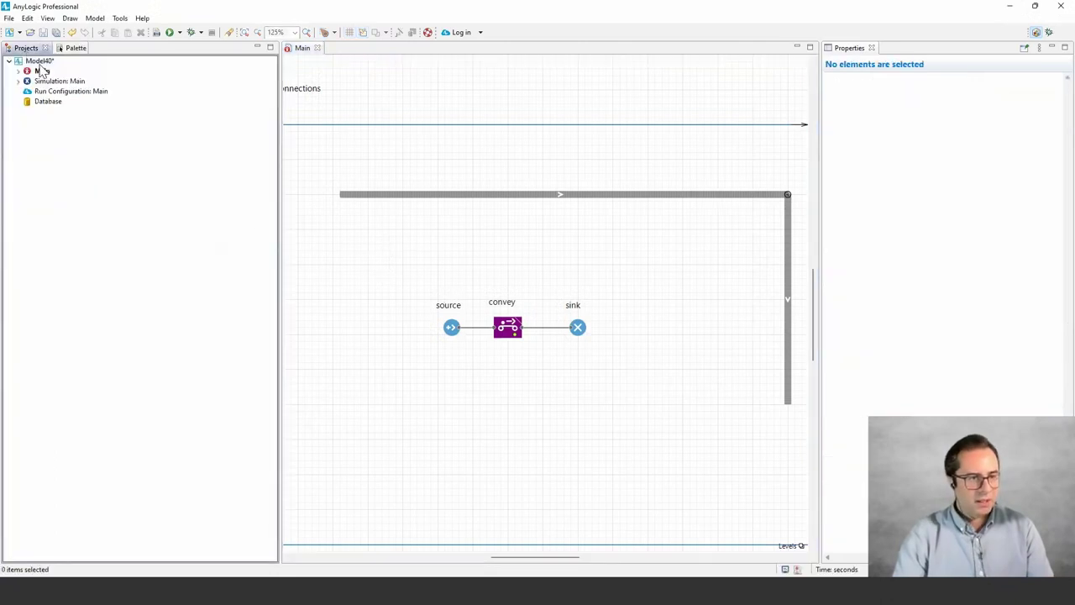
{"action": "left_click", "coordinate": [39, 62]}
{"action": "right_click", "coordinate": [40, 63]}
{"action": "mouse_move", "coordinate": [73, 69]}
{"action": "left_click", "coordinate": [220, 89]}
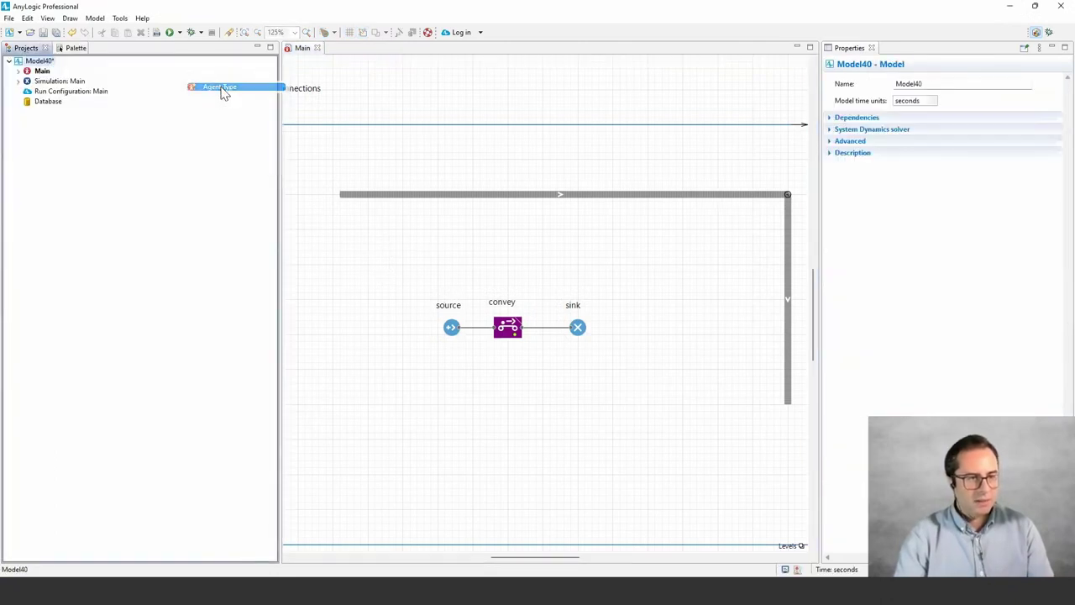
{"action": "left_click", "coordinate": [668, 380]}
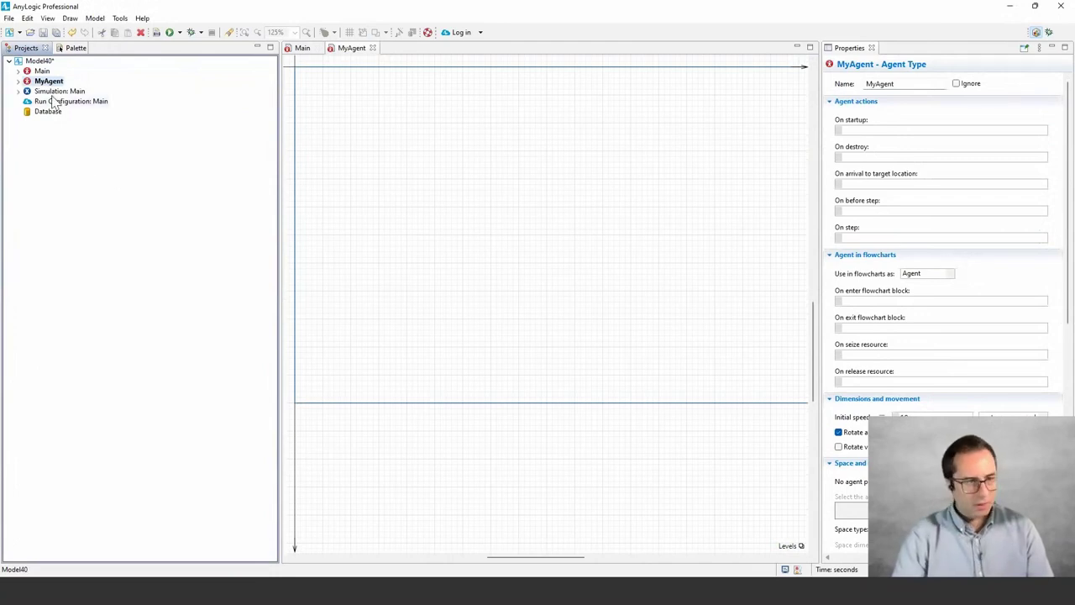
{"action": "left_click", "coordinate": [951, 277]}
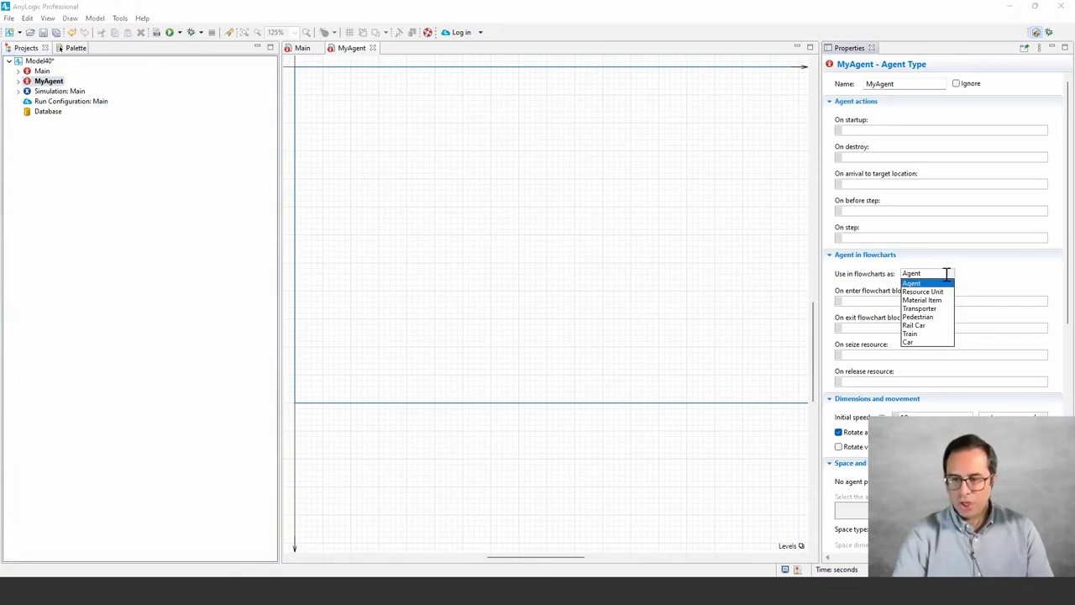
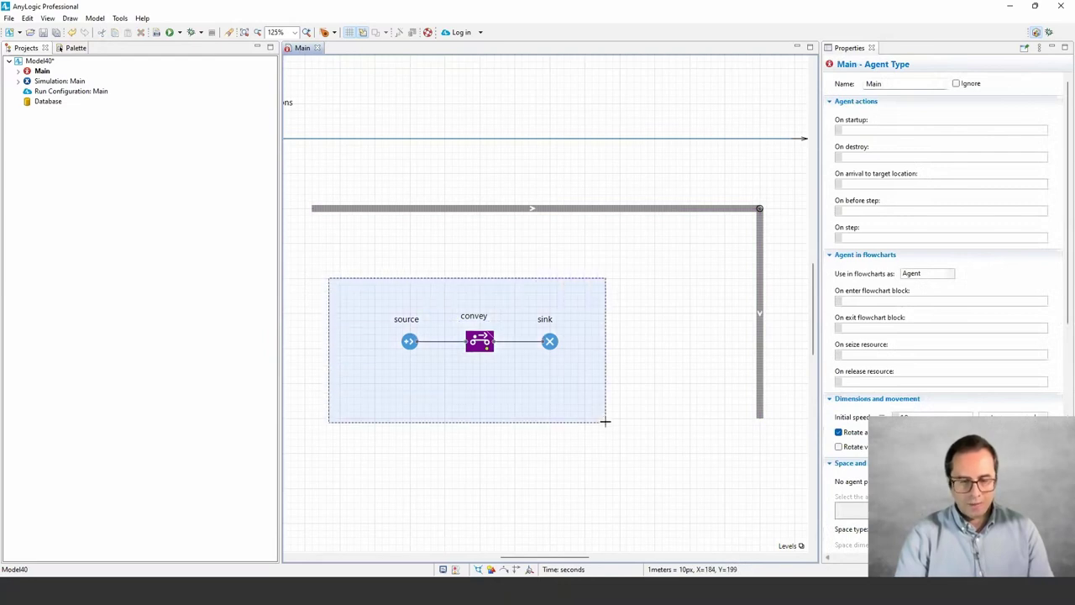
{"action": "left_click", "coordinate": [386, 216]}
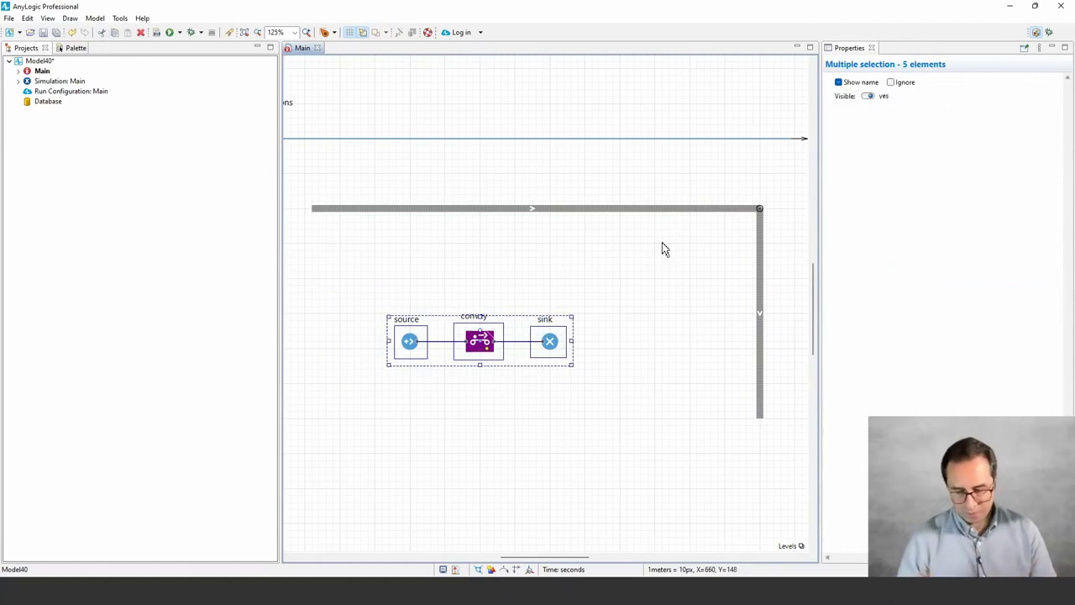
{"action": "left_click", "coordinate": [603, 344]}
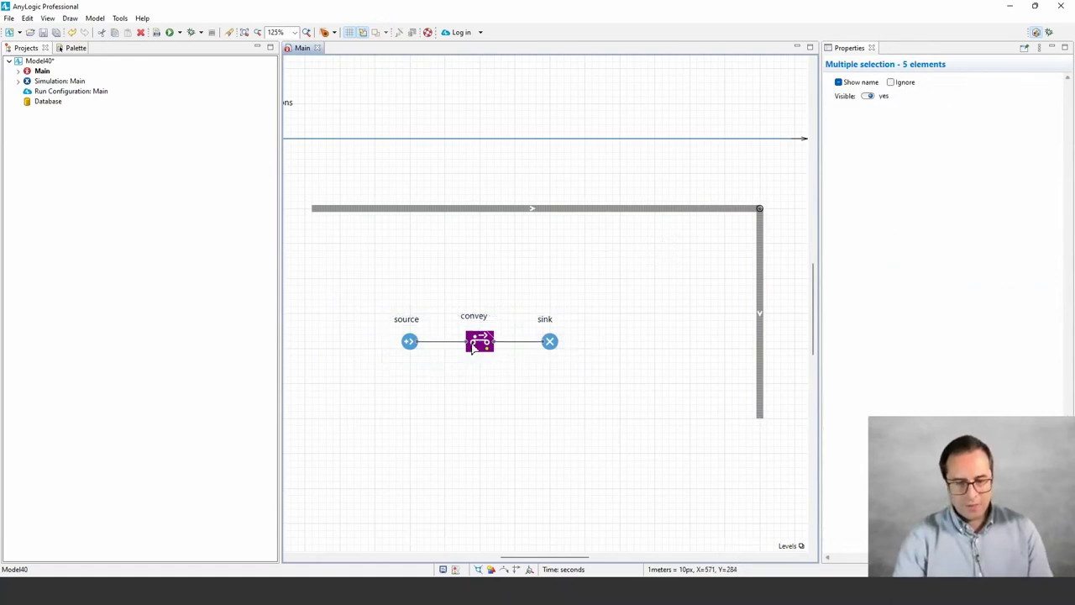
Create a new agent type MyAgent from scratch in Model40, used in flowcharts as a Material Item
{"action": "right_click", "coordinate": [46, 62]}
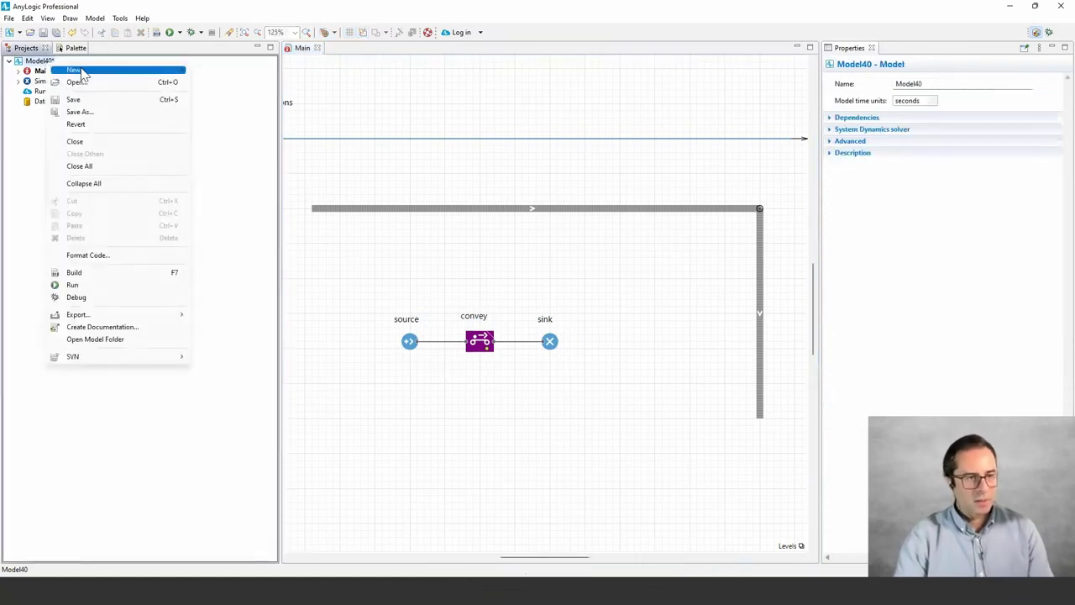
{"action": "mouse_move", "coordinate": [82, 72]}
{"action": "left_click", "coordinate": [231, 87]}
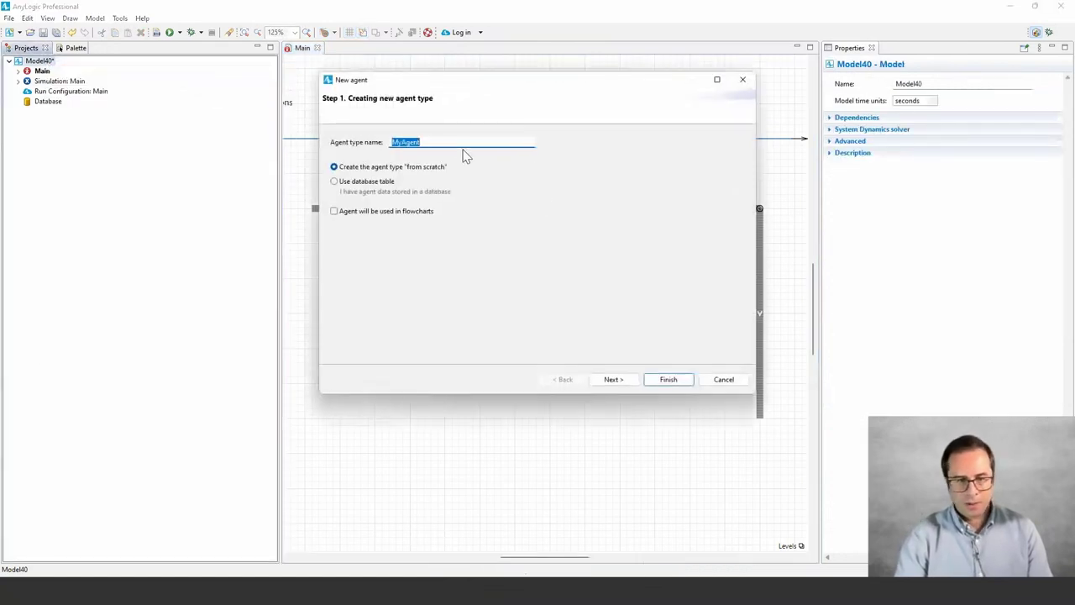
{"action": "left_click", "coordinate": [366, 214]}
{"action": "left_click", "coordinate": [472, 212]}
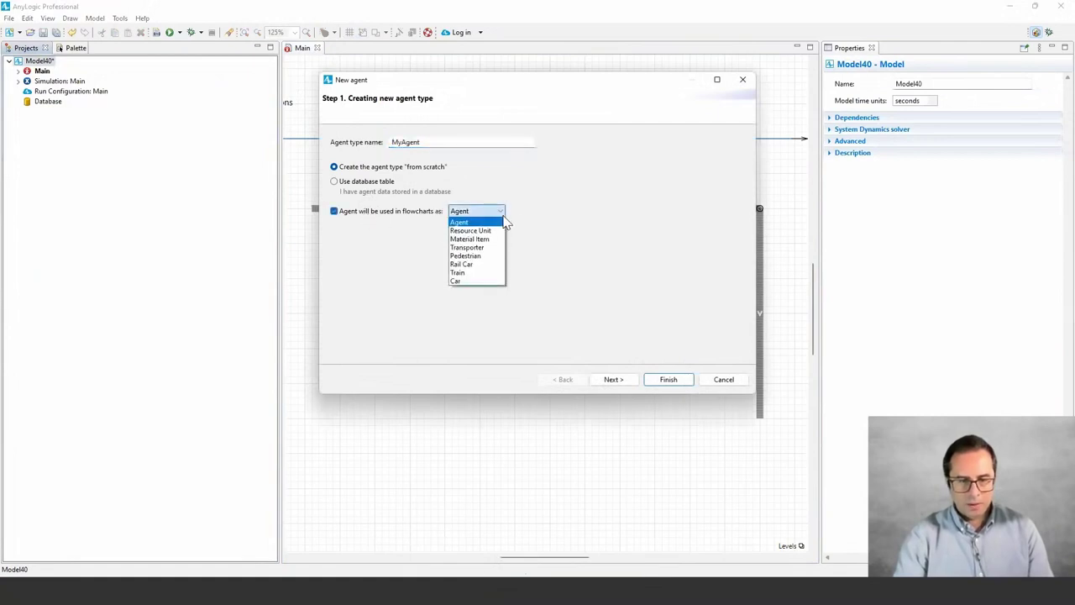
{"action": "left_click", "coordinate": [477, 239]}
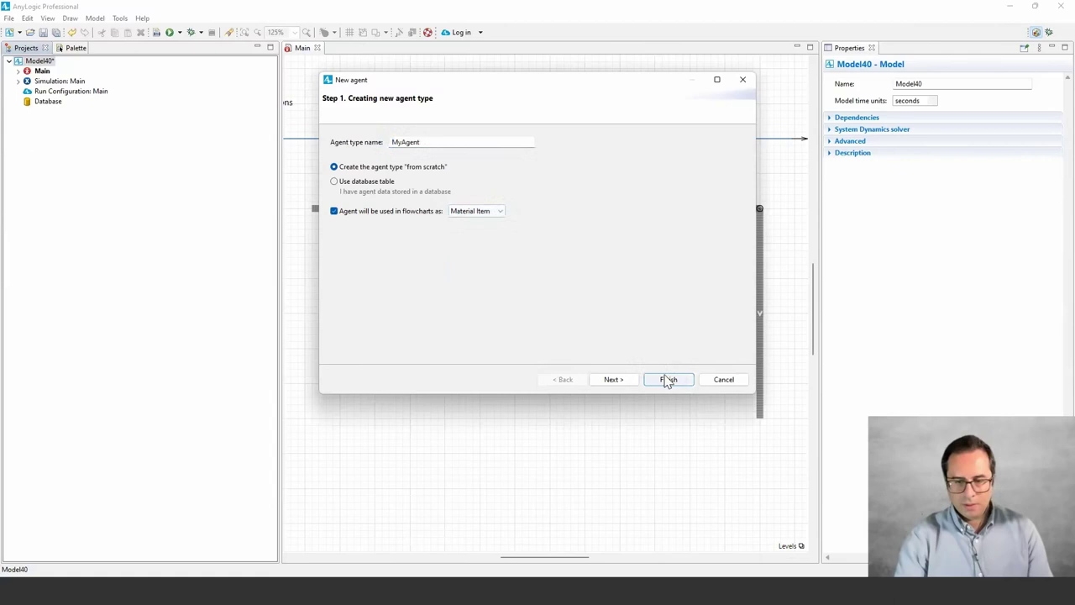
{"action": "left_click", "coordinate": [667, 379]}
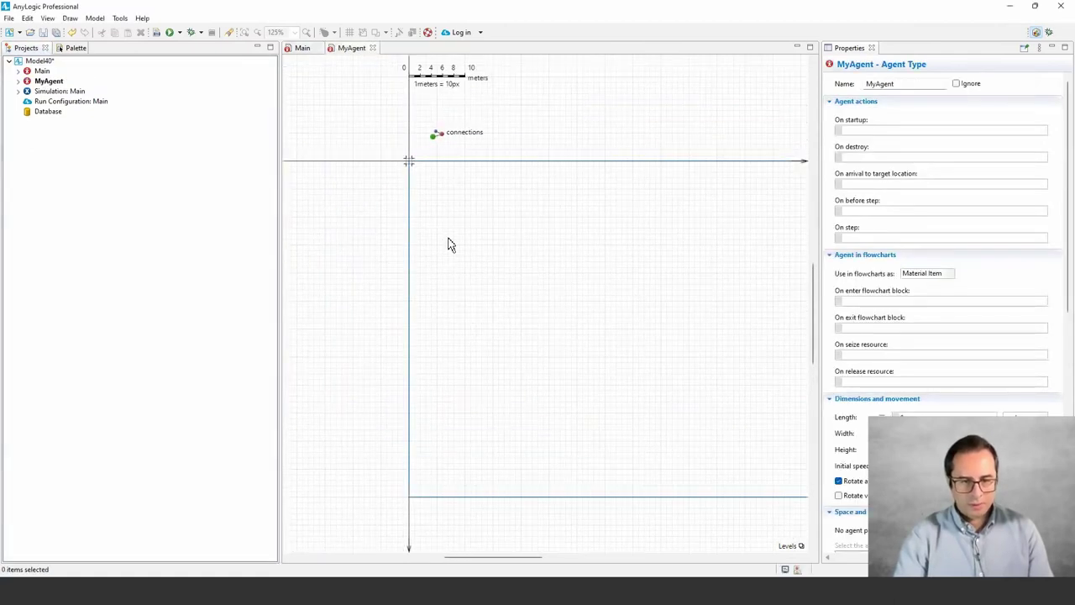
Draw a rectangle in MyAgent and resize it to 10 by 10, centred on the origin
{"action": "left_click", "coordinate": [73, 48]}
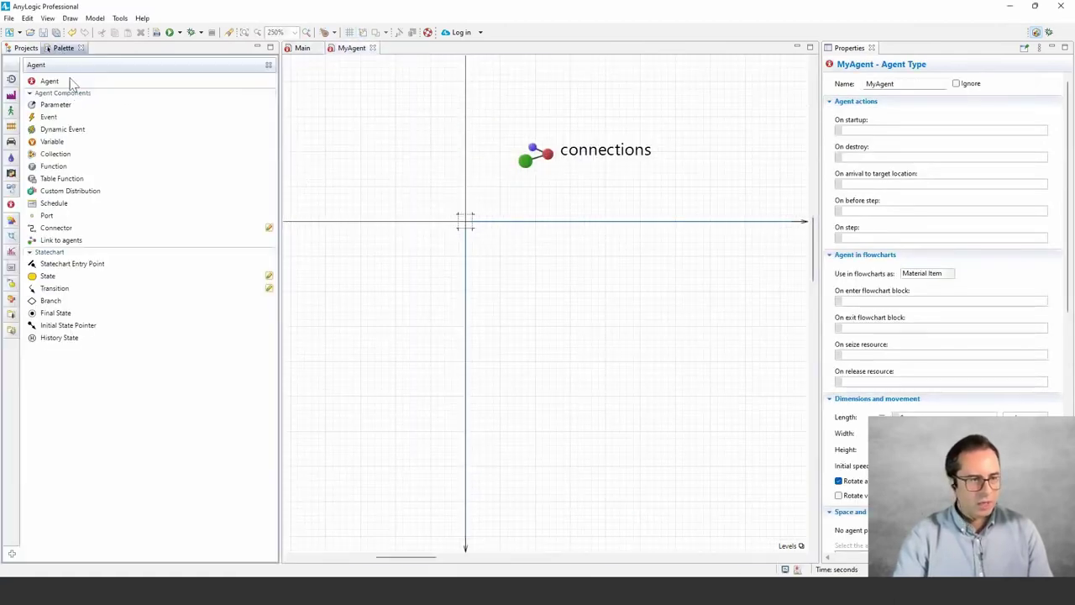
{"action": "left_click", "coordinate": [11, 330]}
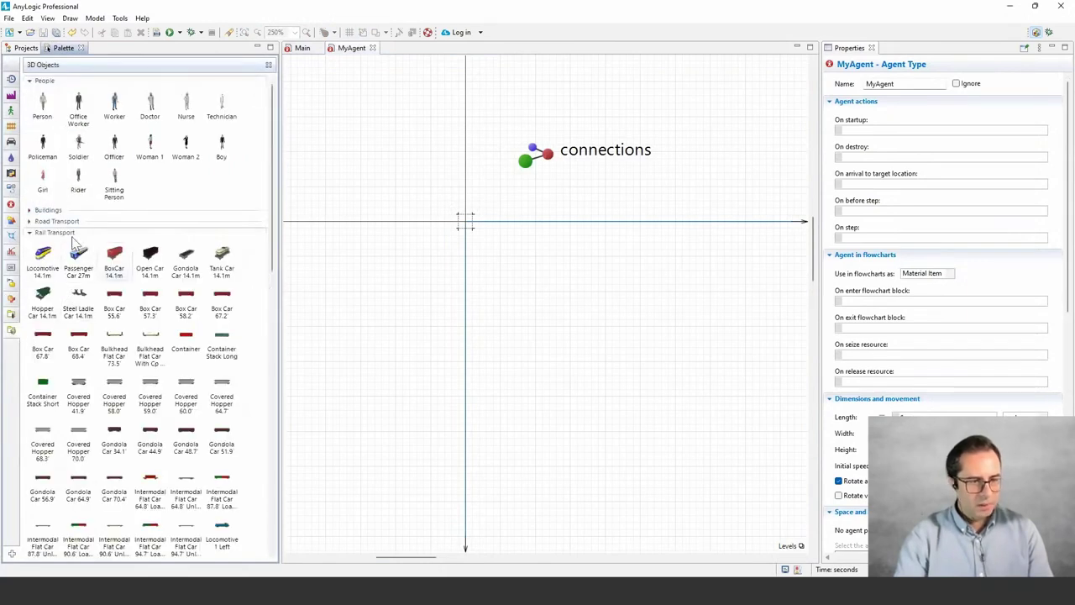
{"action": "left_click", "coordinate": [11, 314]}
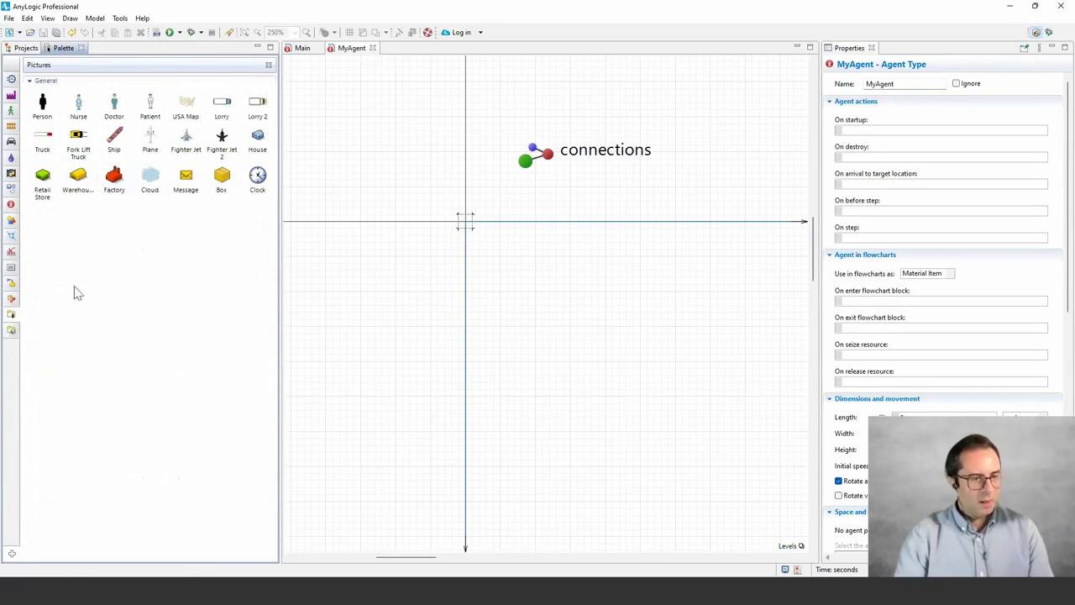
{"action": "left_click", "coordinate": [11, 220]}
{"action": "left_click_drag", "start_coordinate": [54, 117], "coordinate": [459, 214]}
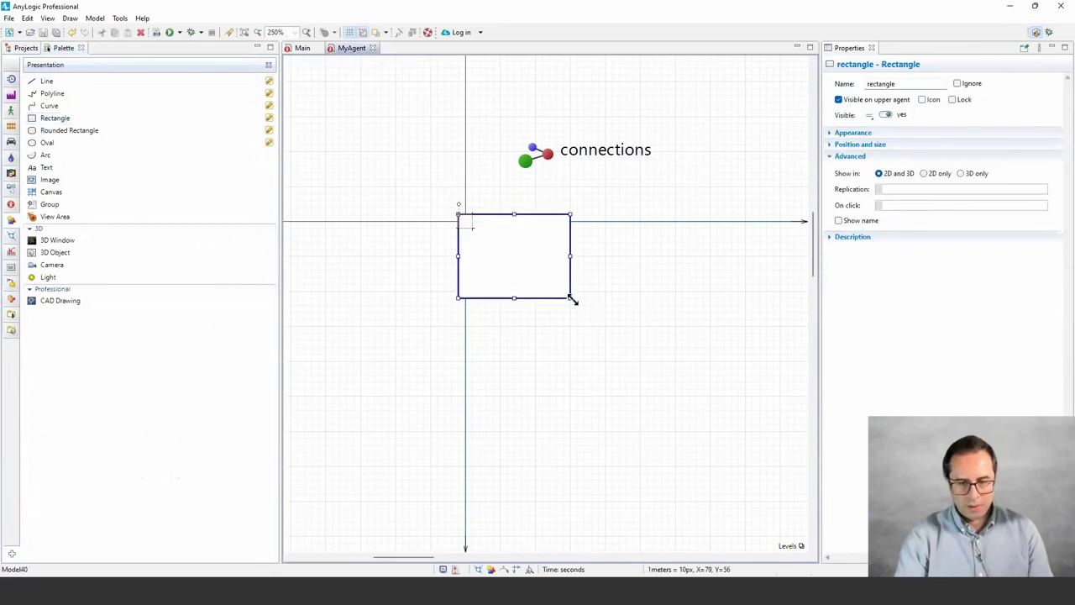
{"action": "left_click_drag", "start_coordinate": [470, 229], "coordinate": [468, 225]}
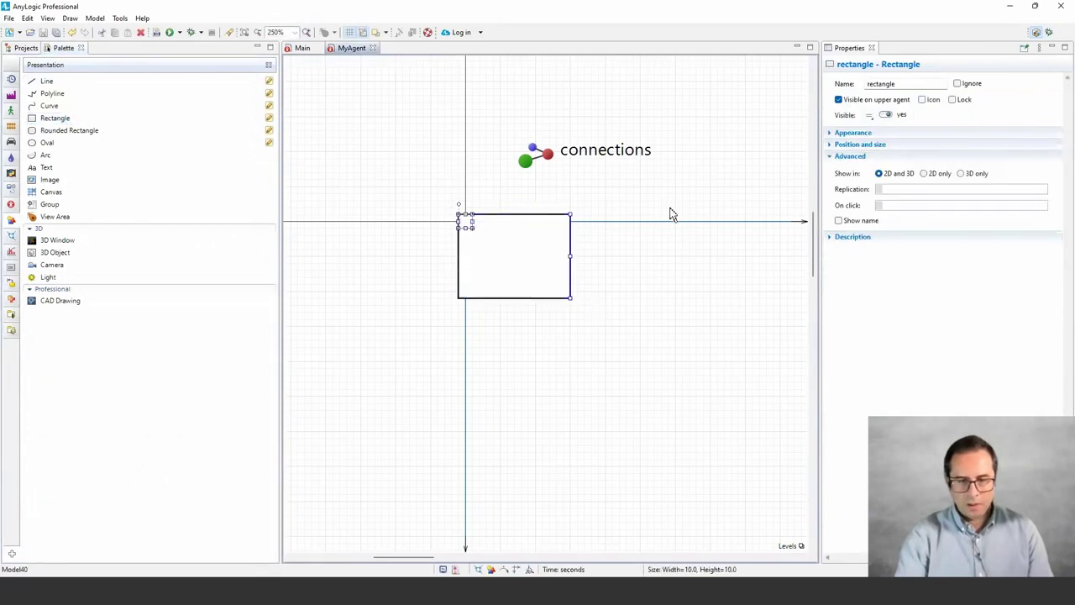
Set the fill color of MyAgent's rectangle to dodgerBlue
{"action": "left_click", "coordinate": [854, 135]}
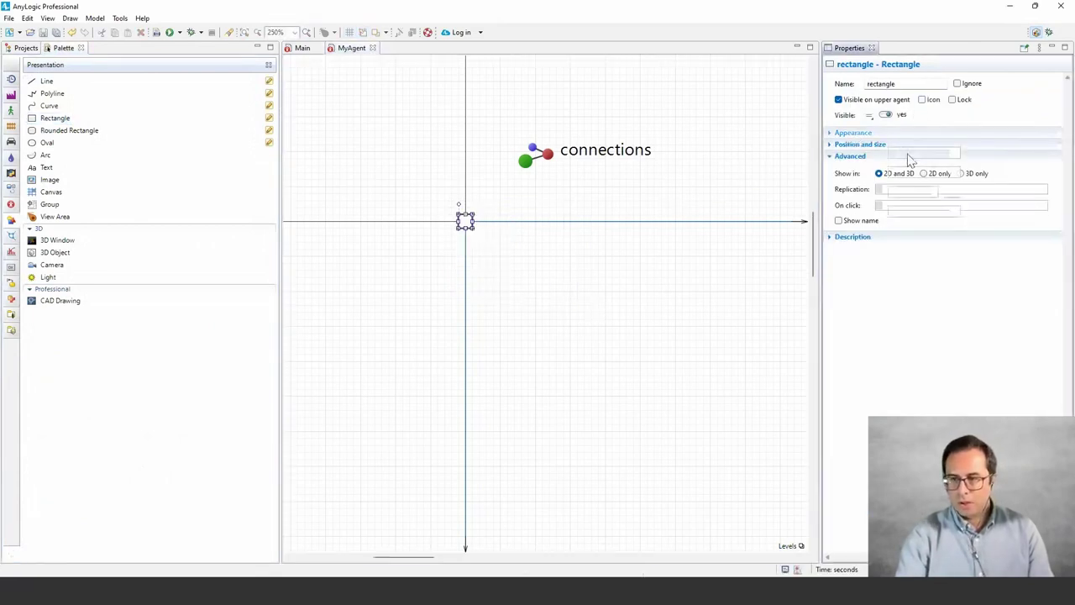
{"action": "left_click", "coordinate": [954, 153]}
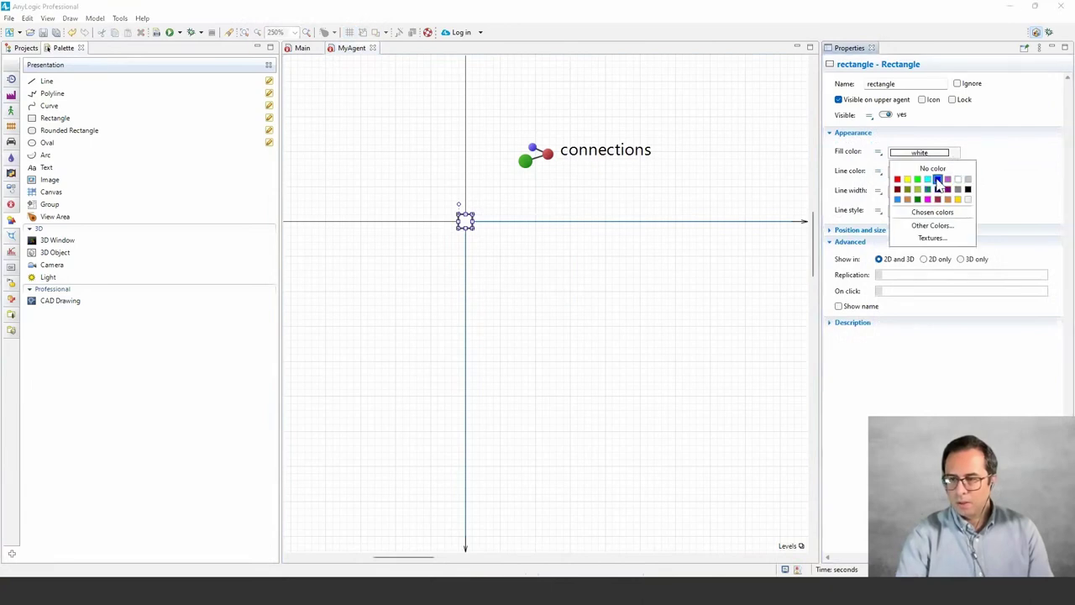
{"action": "left_click", "coordinate": [897, 199]}
{"action": "left_click", "coordinate": [411, 266]}
{"action": "left_click_drag", "start_coordinate": [443, 196], "coordinate": [487, 241]}
Set the new agent generated by the Source block in Main to MyAgent
{"action": "left_click", "coordinate": [304, 48]}
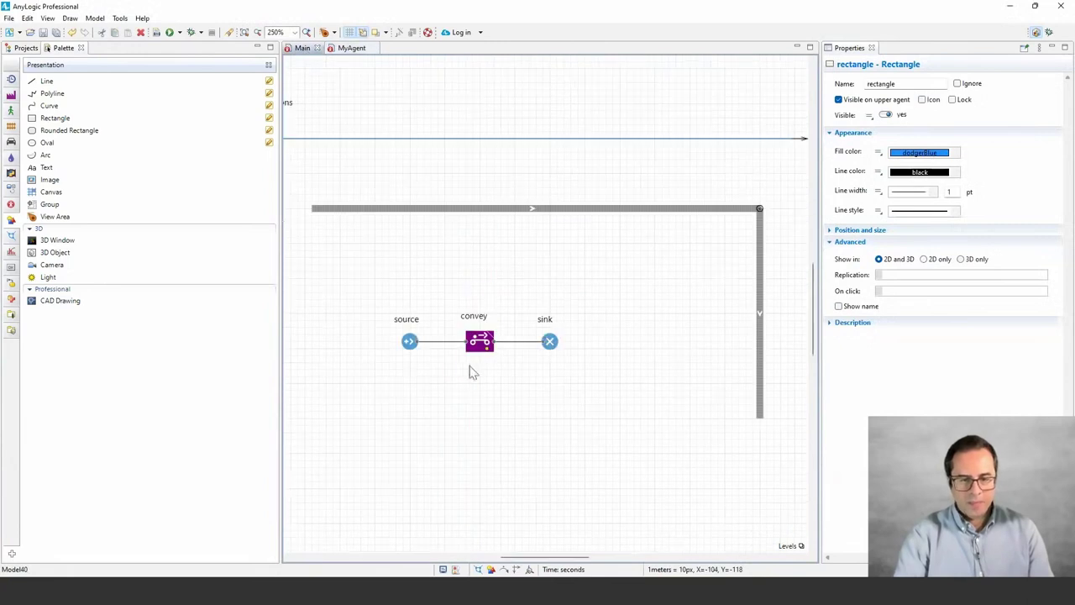
{"action": "left_click", "coordinate": [408, 340]}
{"action": "left_click", "coordinate": [972, 250]}
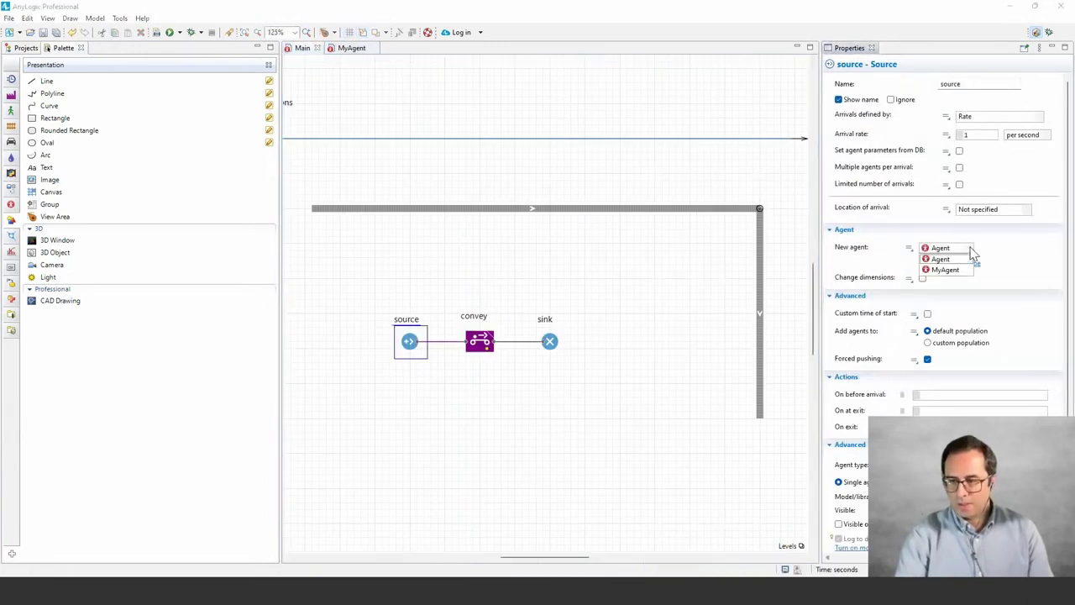
{"action": "left_click", "coordinate": [957, 270]}
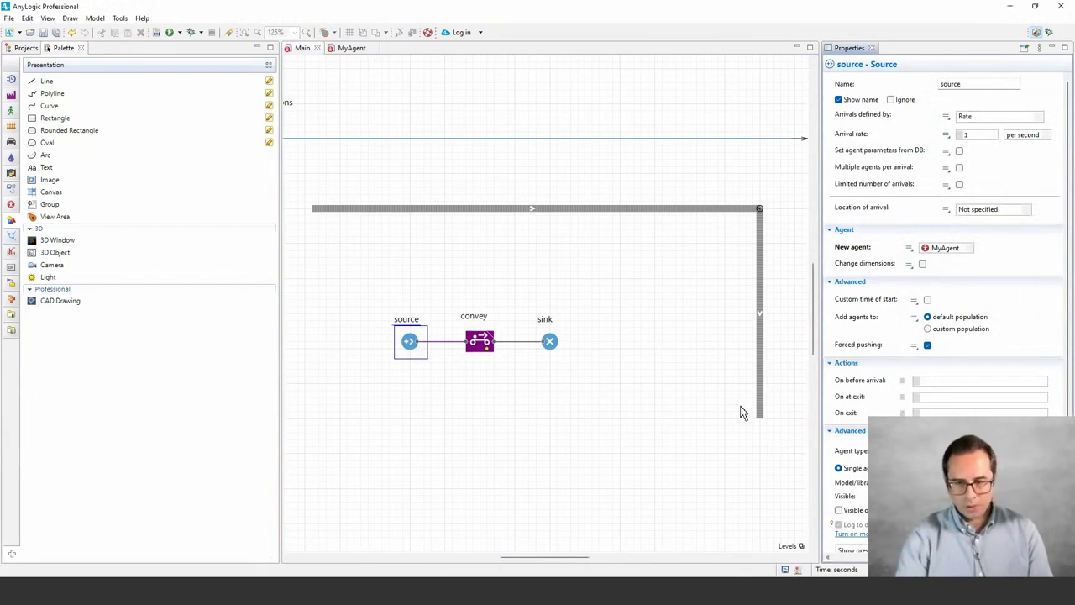
Select the horizontal conveyor in Main and choose its material item type
{"action": "left_click", "coordinate": [516, 210]}
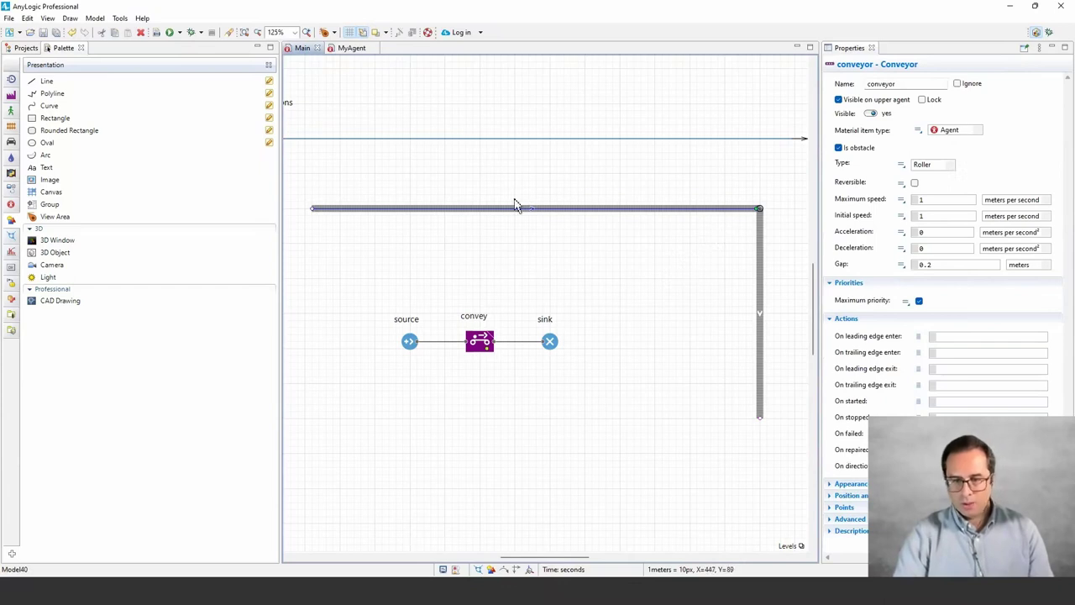
{"action": "left_click", "coordinate": [976, 134]}
{"action": "left_click", "coordinate": [964, 163]}
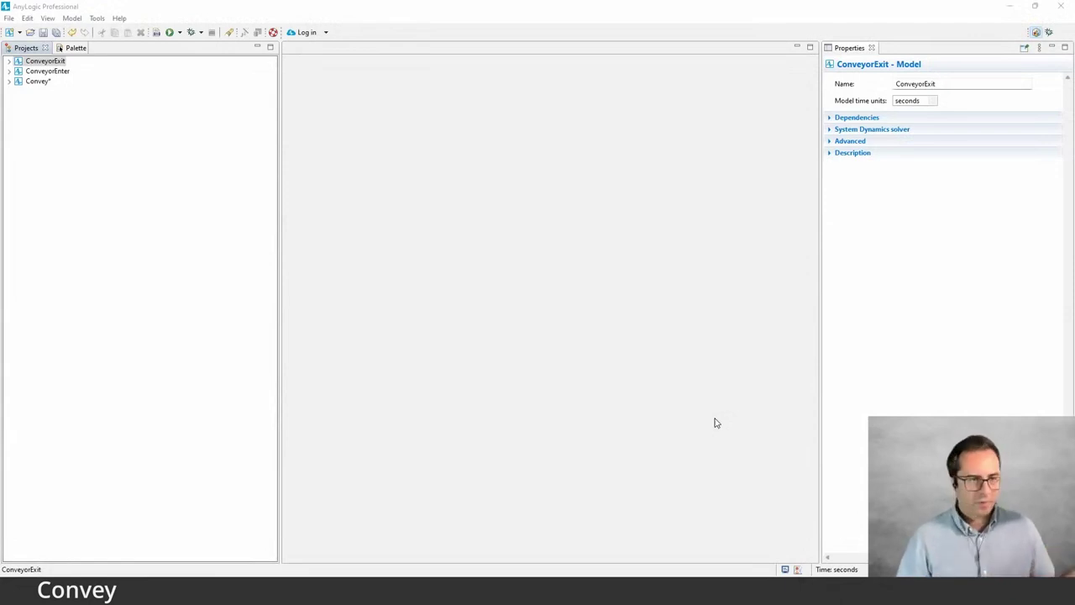
Look through the Material Handling Library how-to models among the example models, and close the welcome page
{"action": "left_click", "coordinate": [118, 19]}
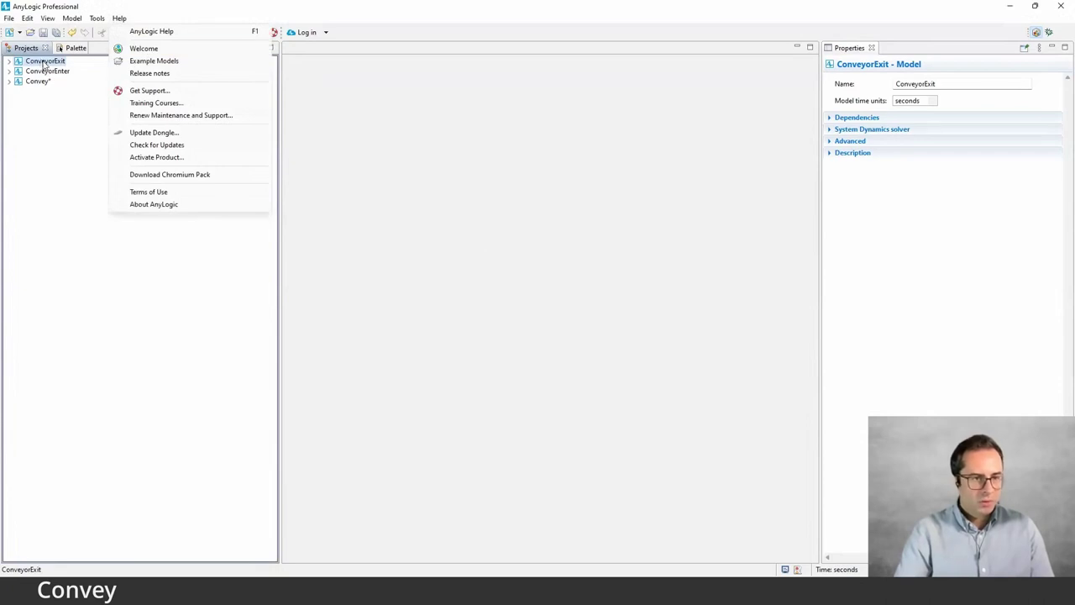
{"action": "left_click", "coordinate": [180, 63]}
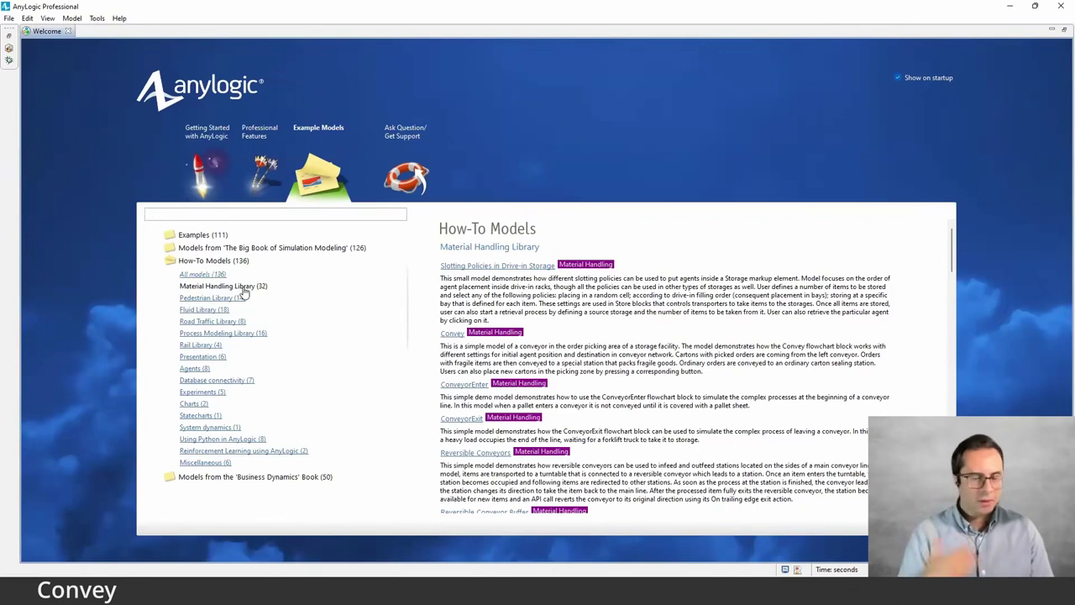
{"action": "left_click", "coordinate": [68, 31]}
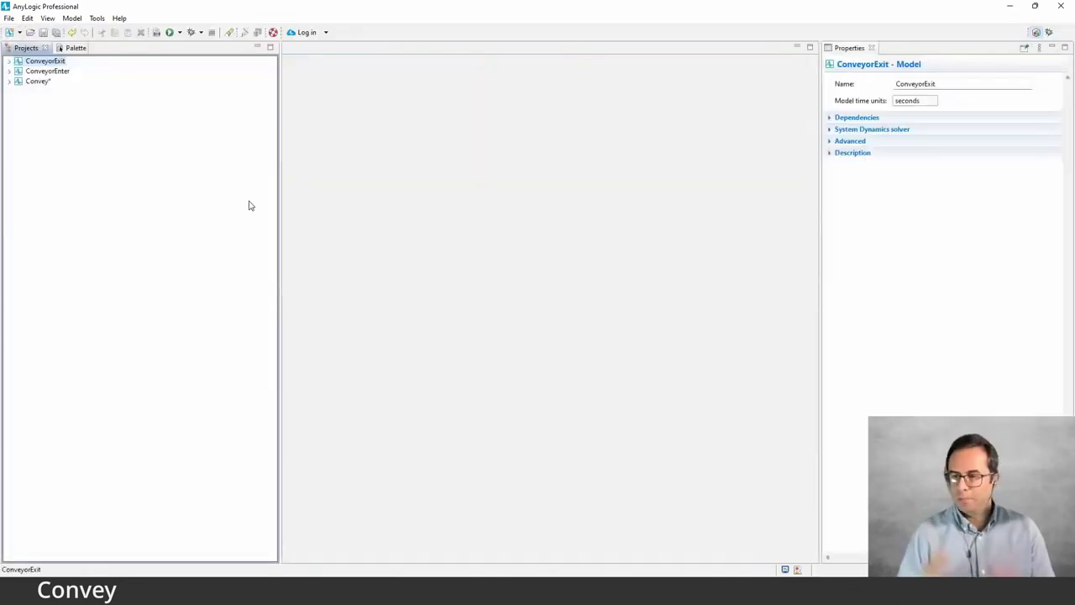
Open the Main diagram of the Convey model and widen its drawing area
{"action": "left_click", "coordinate": [38, 81]}
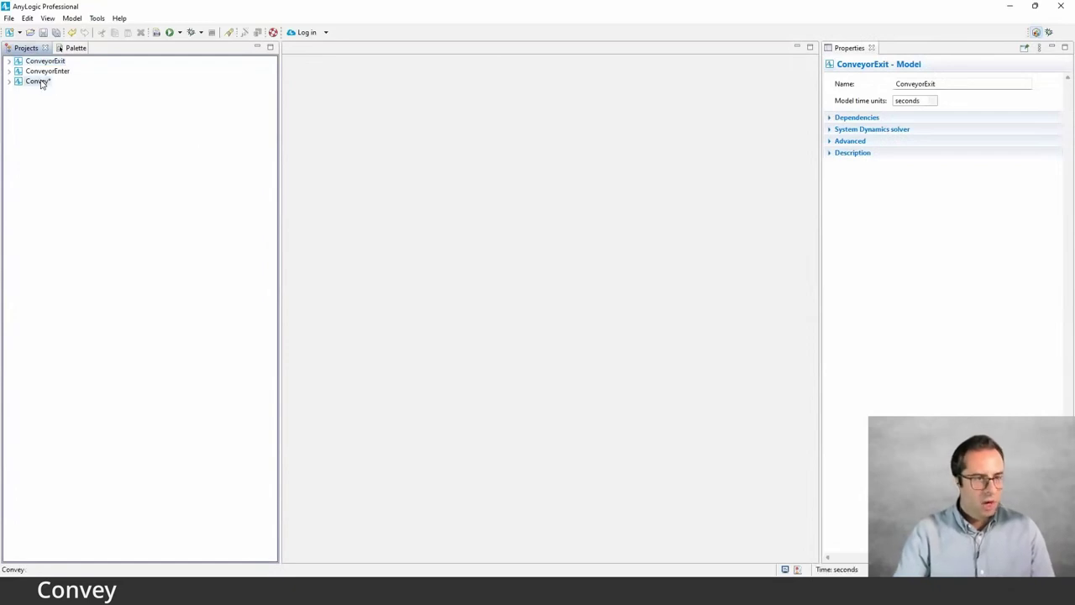
{"action": "left_click", "coordinate": [9, 81]}
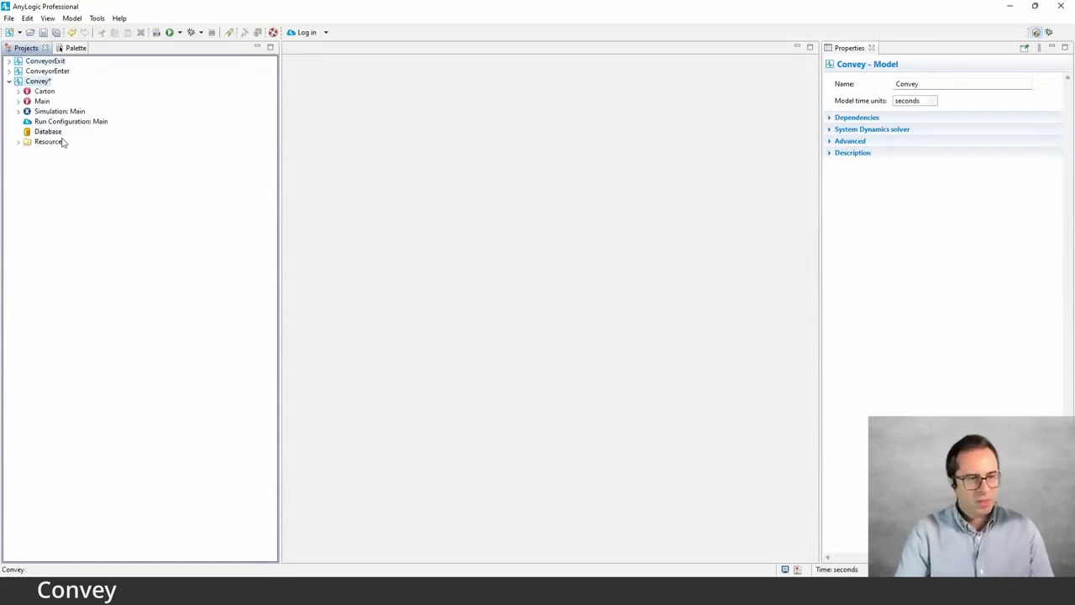
{"action": "left_click", "coordinate": [41, 102]}
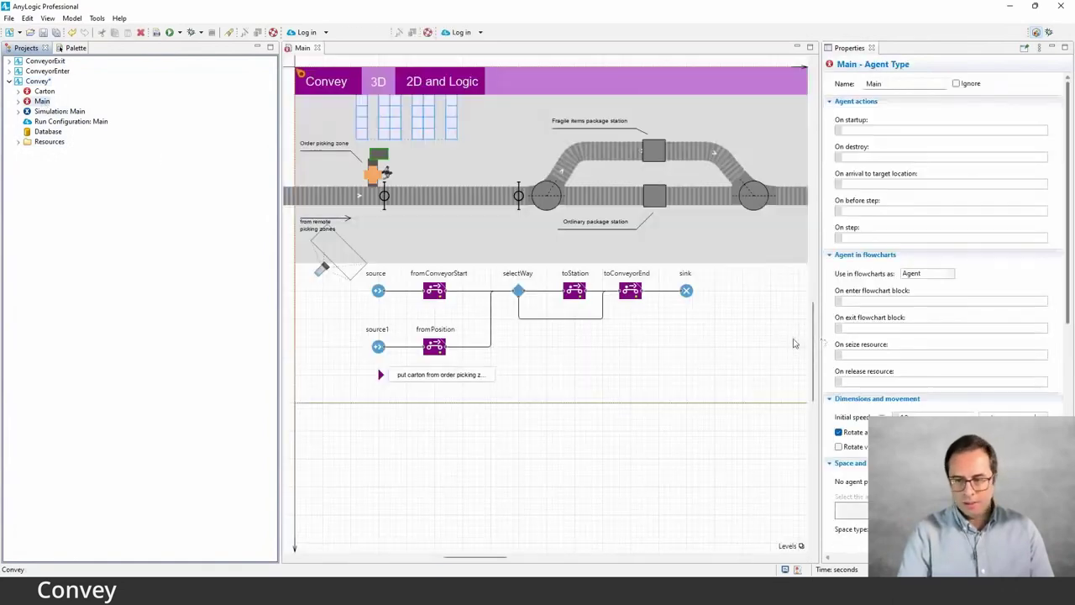
{"action": "left_click_drag", "start_coordinate": [822, 336], "coordinate": [947, 333]}
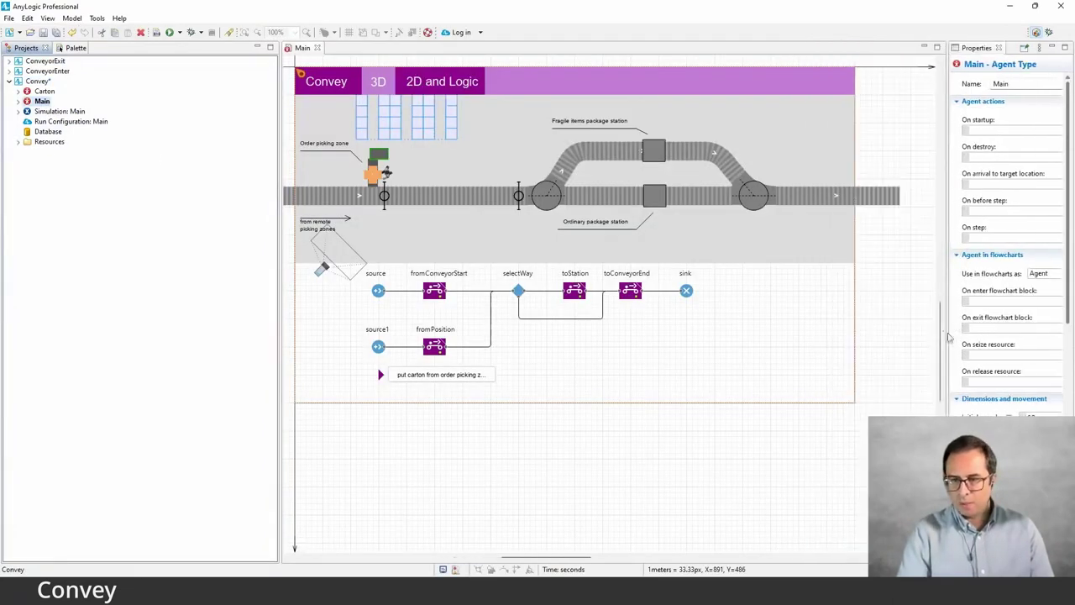
{"action": "left_click", "coordinate": [672, 367]}
Bring up the Material Handling Library elements and inspect the entry conveyor and the fragile items branch conveyor in Main
{"action": "left_click", "coordinate": [344, 241]}
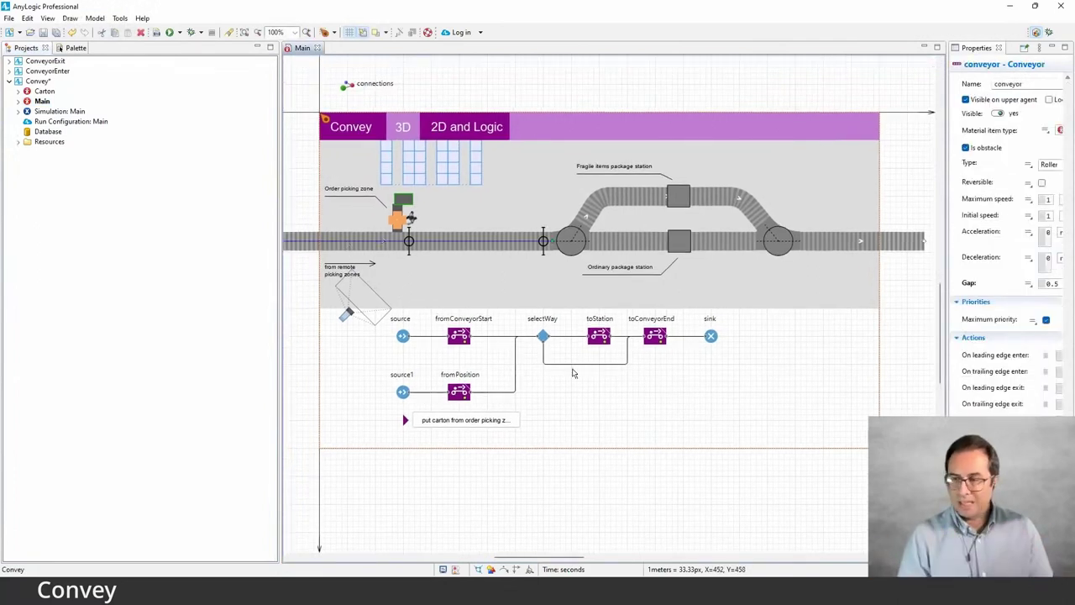
{"action": "left_click", "coordinate": [609, 208]}
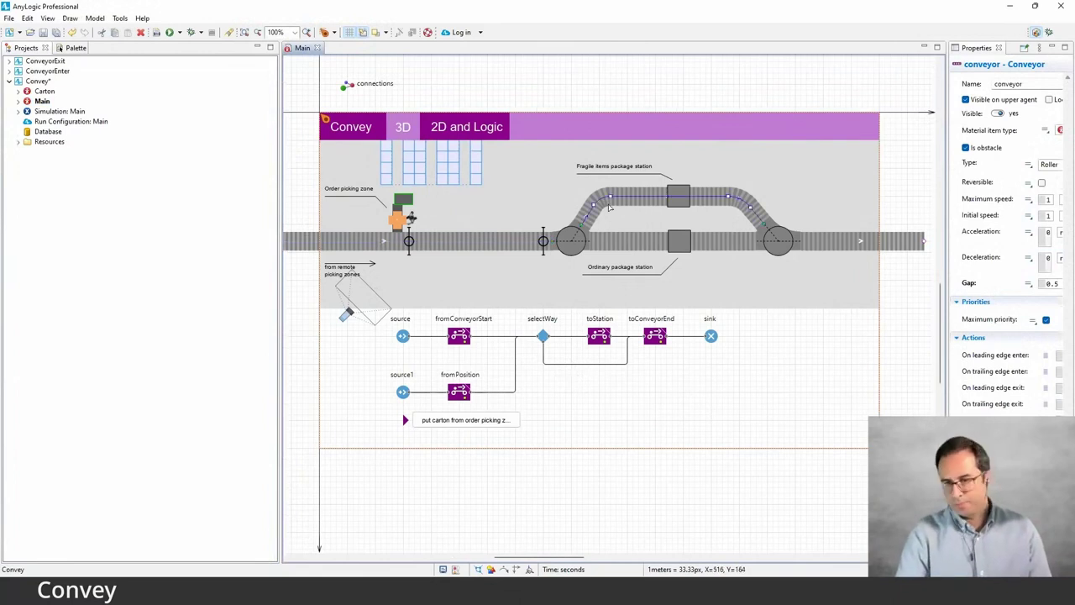
{"action": "left_click", "coordinate": [67, 48]}
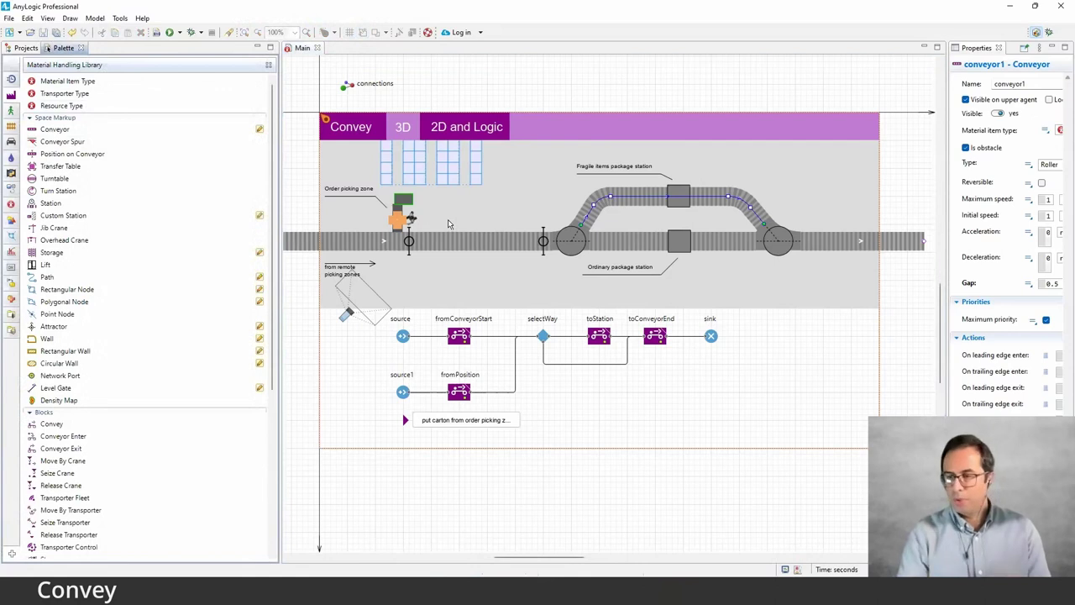
{"action": "left_click", "coordinate": [375, 244]}
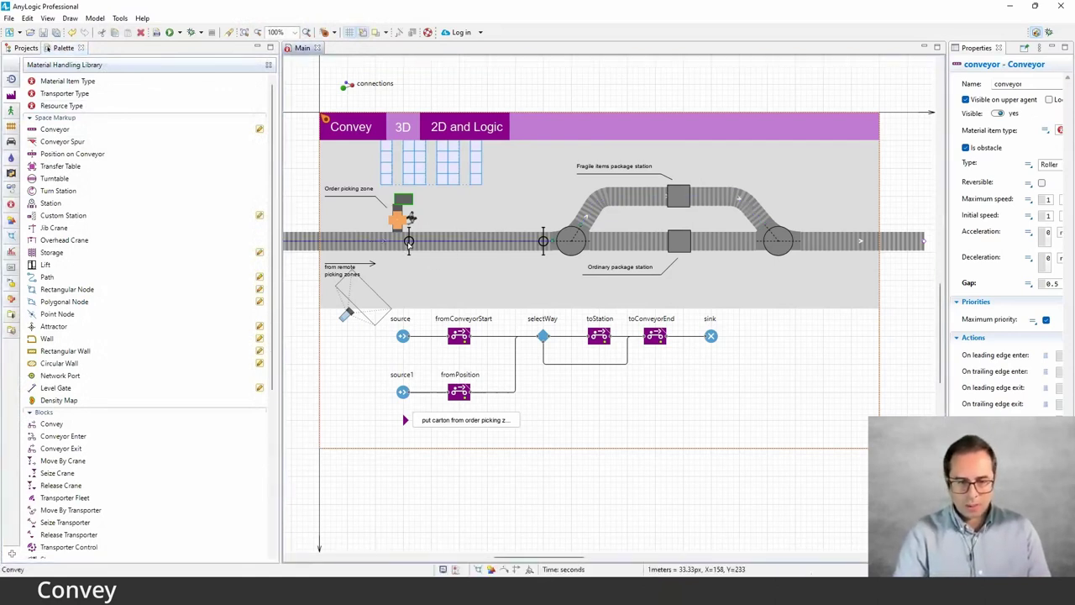
{"action": "left_click", "coordinate": [409, 245]}
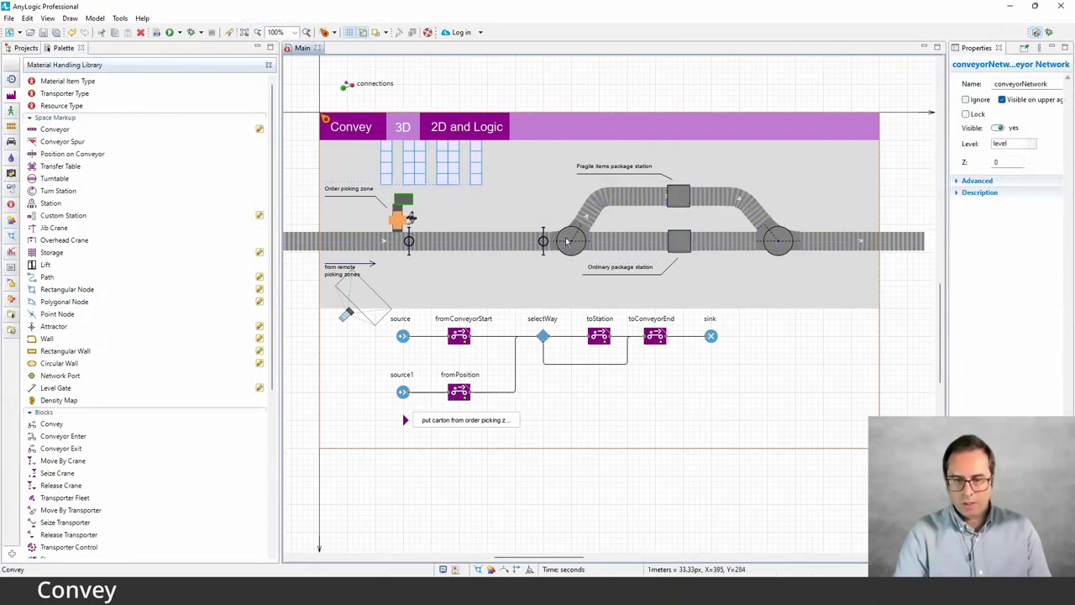
Enlarge the properties view and examine the settings of both turntables and both package stations
{"action": "left_click", "coordinate": [565, 237]}
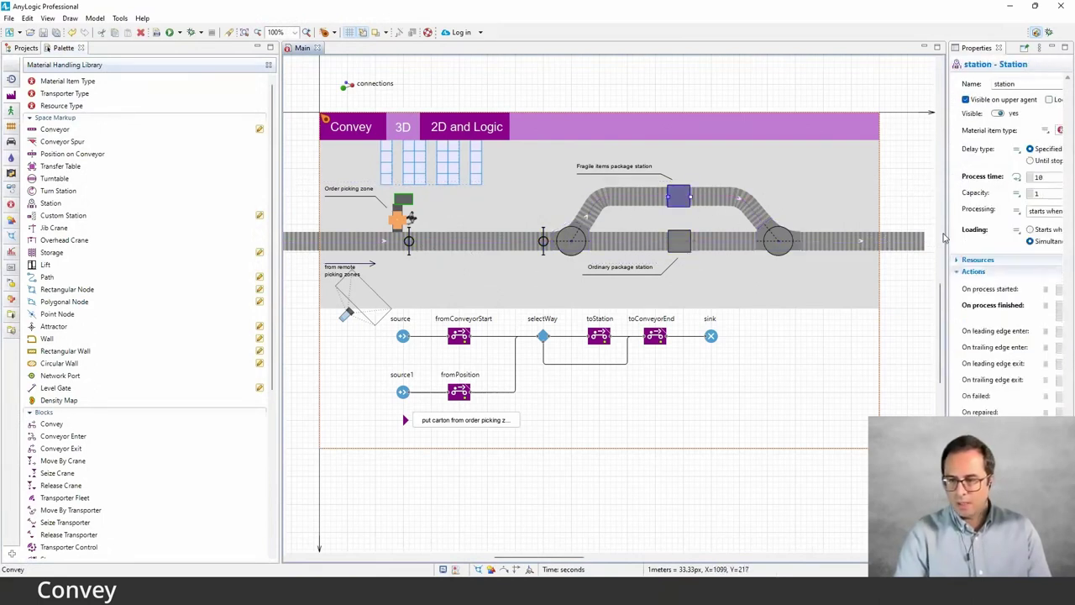
{"action": "left_click_drag", "start_coordinate": [942, 239], "coordinate": [901, 186]}
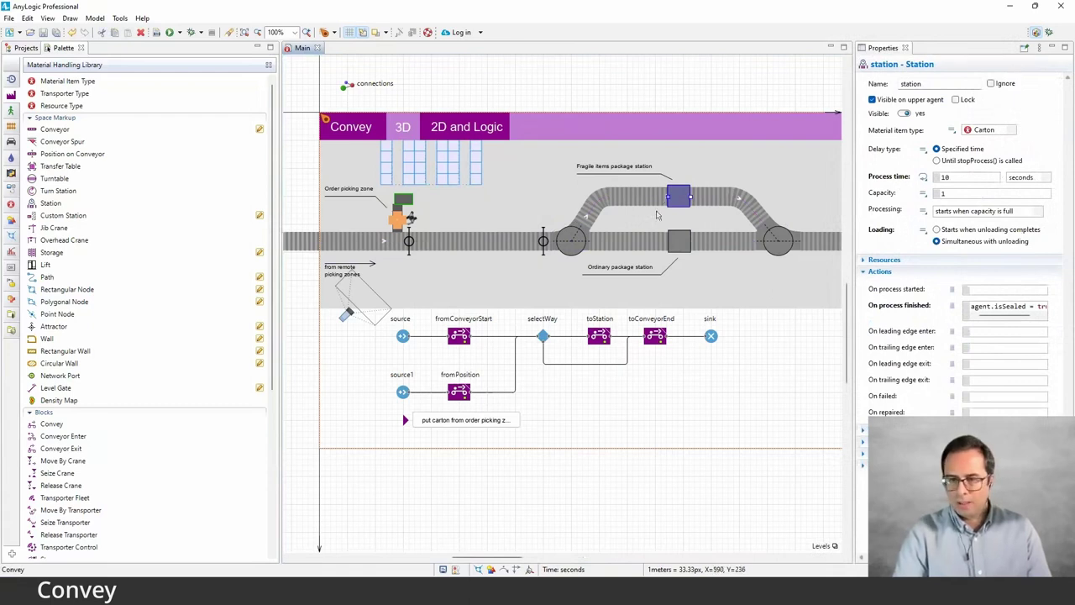
{"action": "left_click", "coordinate": [577, 252]}
{"action": "left_click", "coordinate": [571, 255]}
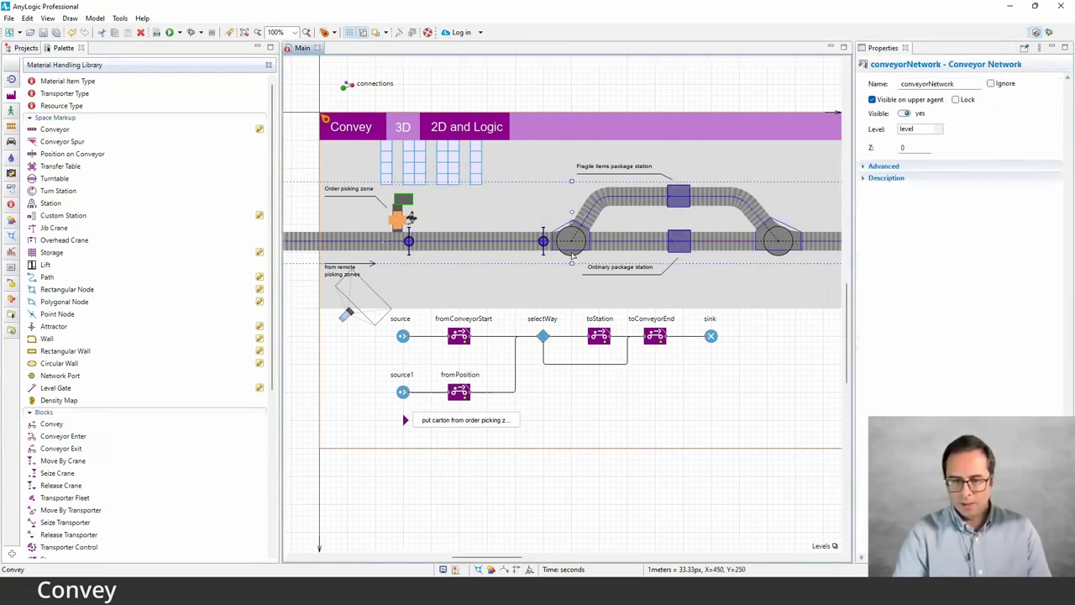
{"action": "left_click", "coordinate": [572, 247]}
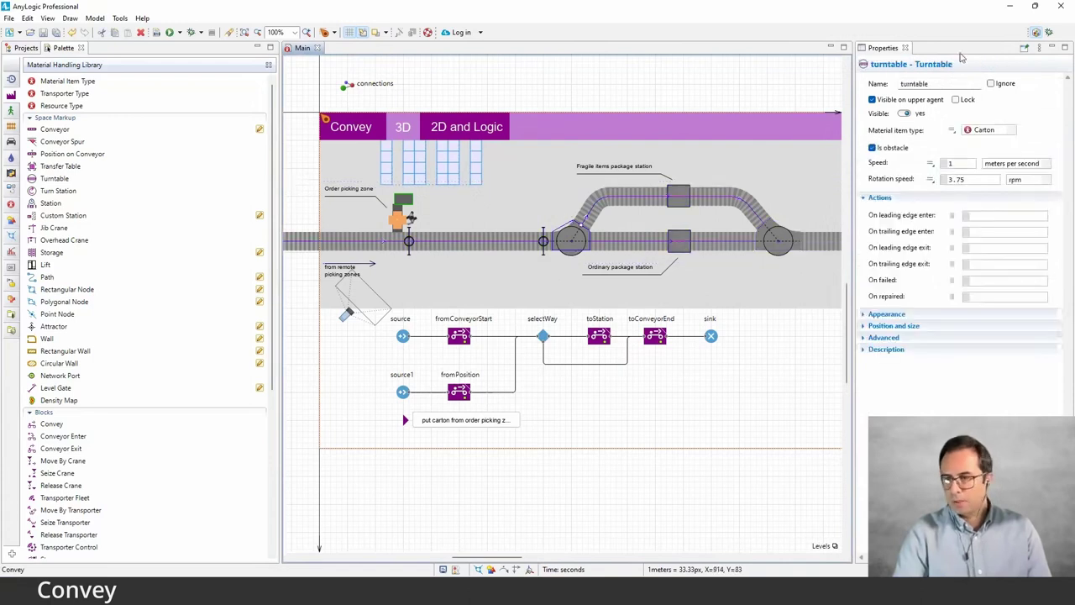
{"action": "left_click", "coordinate": [784, 245]}
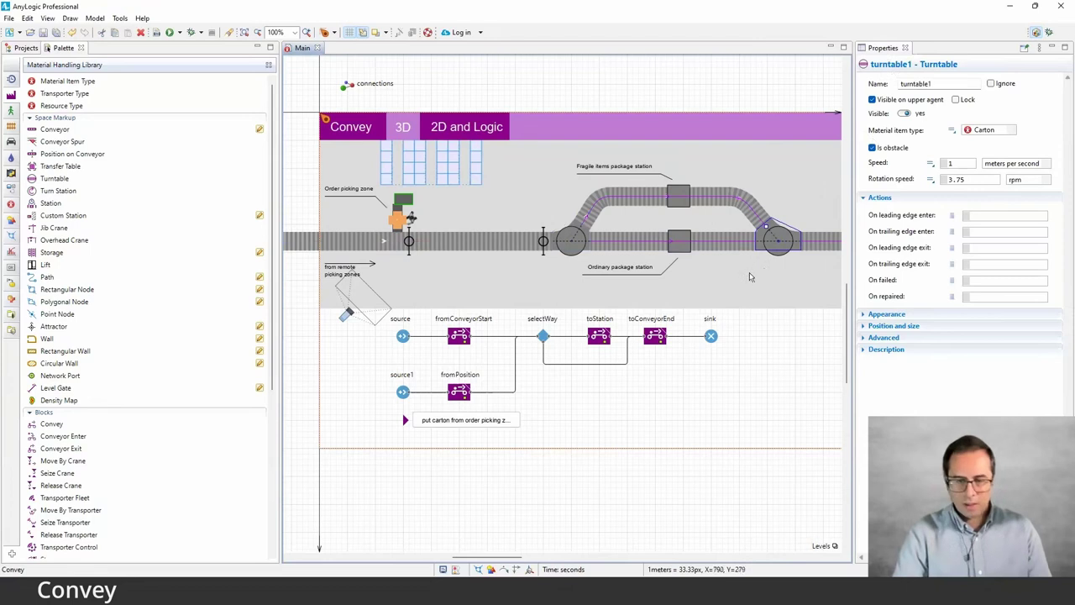
{"action": "left_click", "coordinate": [682, 237]}
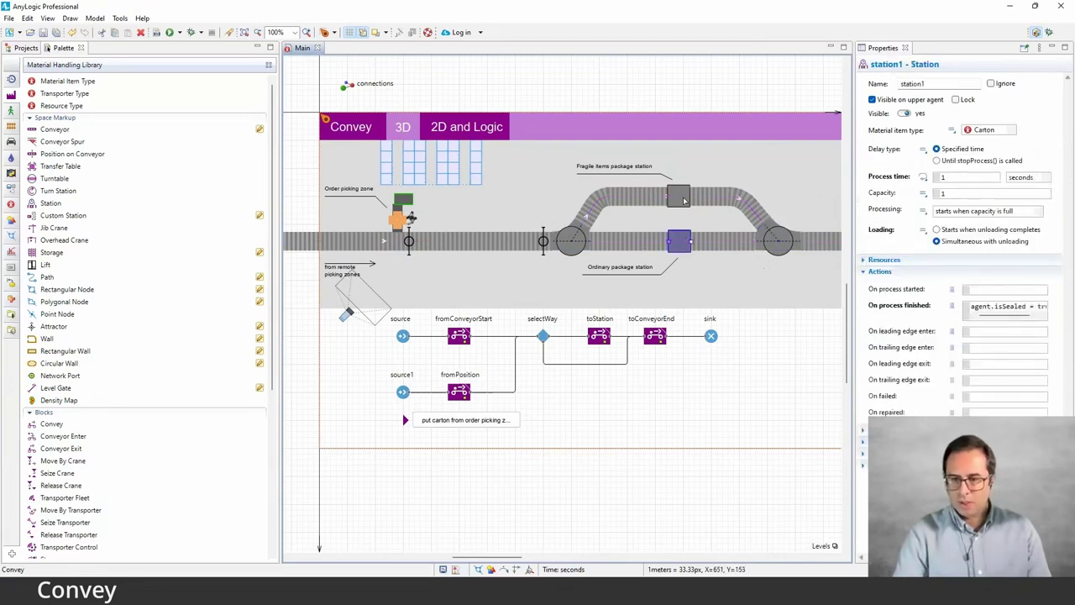
{"action": "left_click", "coordinate": [682, 198]}
Inspect the entry conveyor's properties and the whole conveyor network it belongs to
{"action": "scroll", "coordinate": [512, 261], "scroll_direction": "down", "scroll_amount": 1}
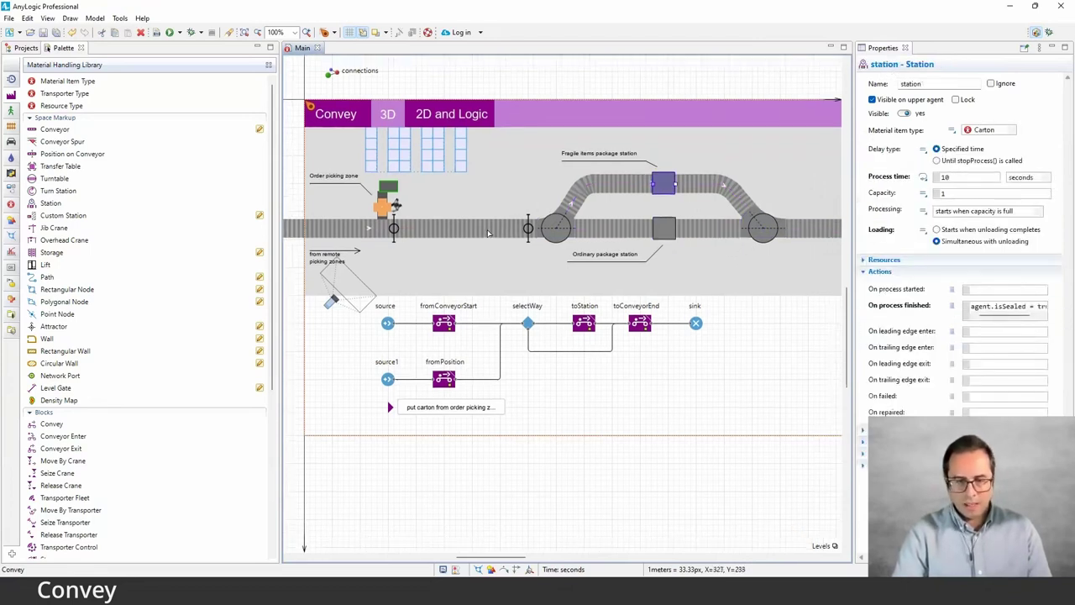
{"action": "left_click", "coordinate": [488, 234]}
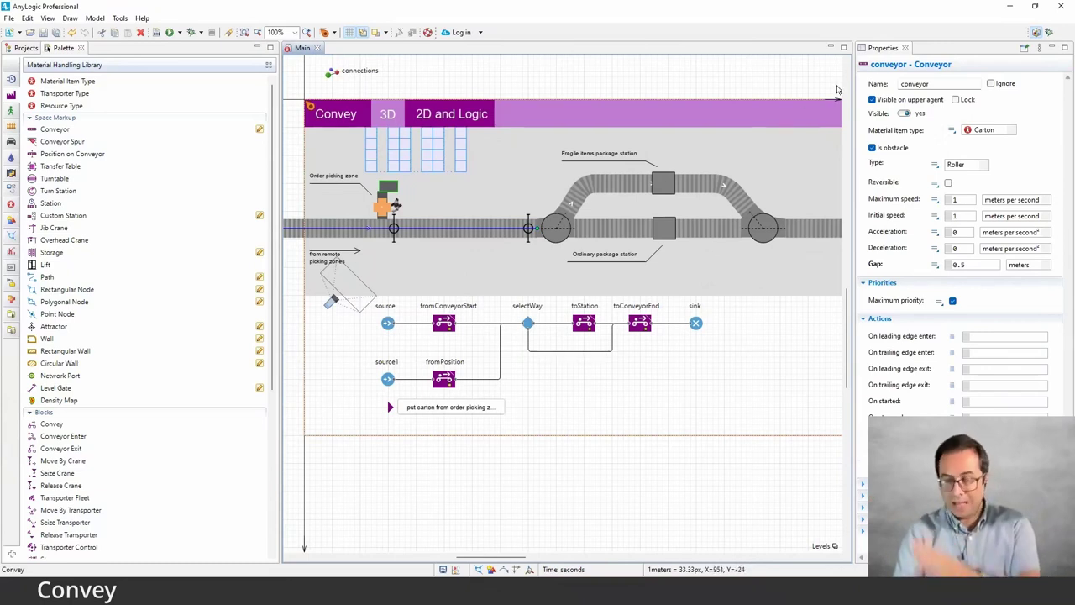
{"action": "left_click", "coordinate": [470, 229]}
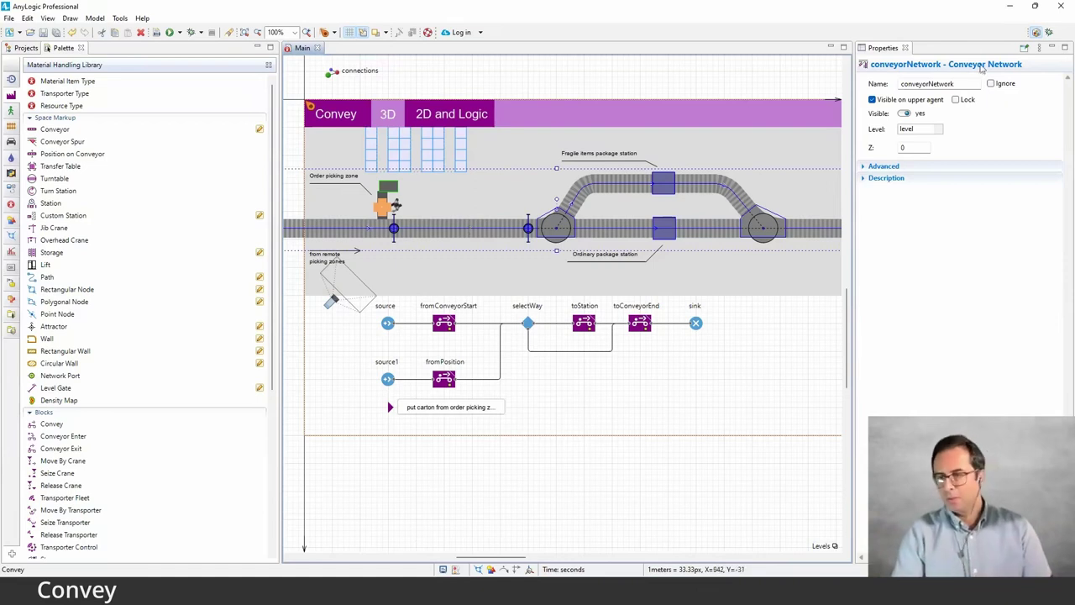
{"action": "left_click_drag", "start_coordinate": [745, 321], "coordinate": [721, 296]}
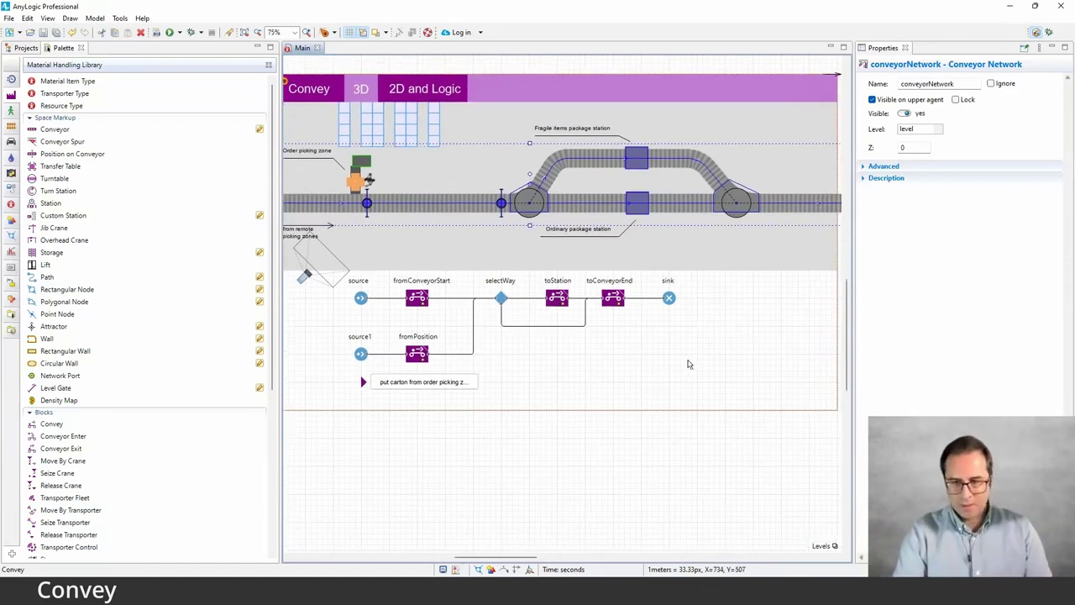
{"action": "scroll", "coordinate": [689, 364], "scroll_direction": "down", "scroll_amount": 1}
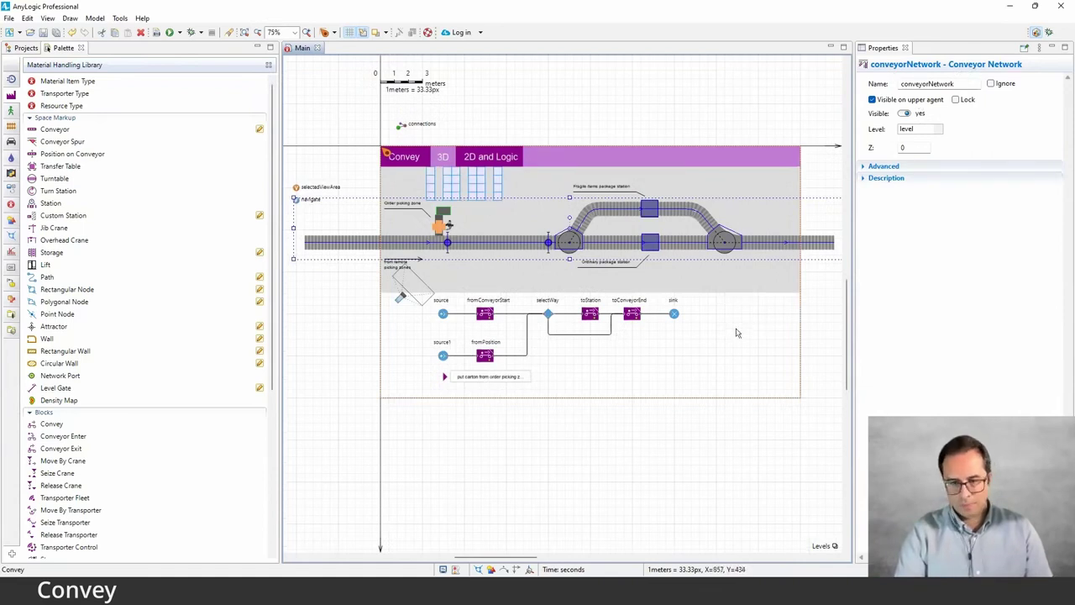
Examine the process flowchart below the layout, including the source and source1 blocks that feed the Convey blocks
{"action": "left_click", "coordinate": [637, 367]}
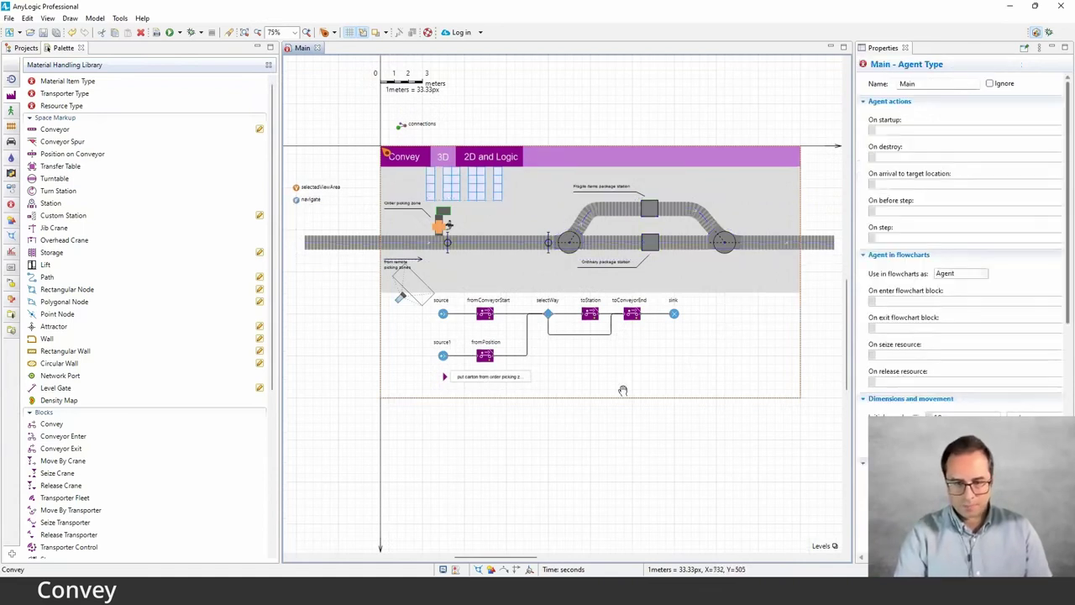
{"action": "scroll", "coordinate": [617, 391], "scroll_direction": "up", "scroll_amount": 2}
{"action": "scroll", "coordinate": [616, 394], "scroll_direction": "up", "scroll_amount": 1}
{"action": "scroll", "coordinate": [615, 393], "scroll_direction": "down", "scroll_amount": 2}
{"action": "left_click_drag", "start_coordinate": [772, 434], "coordinate": [388, 293]}
{"action": "left_click", "coordinate": [426, 388]}
{"action": "scroll", "coordinate": [424, 330], "scroll_direction": "up", "scroll_amount": 1}
{"action": "scroll", "coordinate": [403, 319], "scroll_direction": "down", "scroll_amount": 1}
{"action": "scroll", "coordinate": [353, 298], "scroll_direction": "up", "scroll_amount": 1}
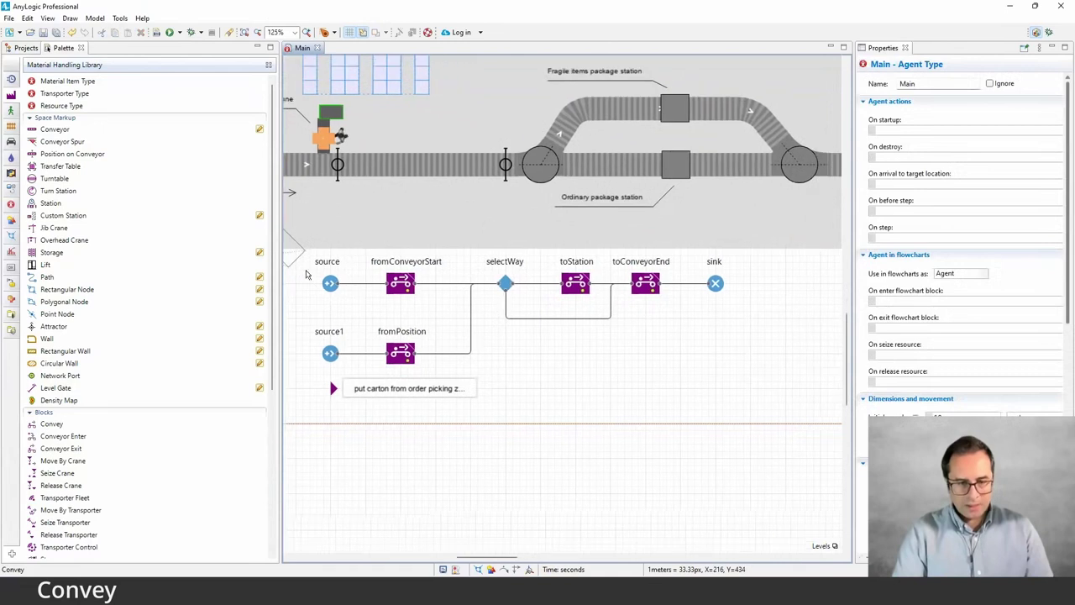
{"action": "left_click", "coordinate": [333, 285]}
{"action": "left_click", "coordinate": [332, 353]}
{"action": "left_click_drag", "start_coordinate": [372, 324], "coordinate": [414, 362]}
{"action": "scroll", "coordinate": [414, 361], "scroll_direction": "down", "scroll_amount": 1}
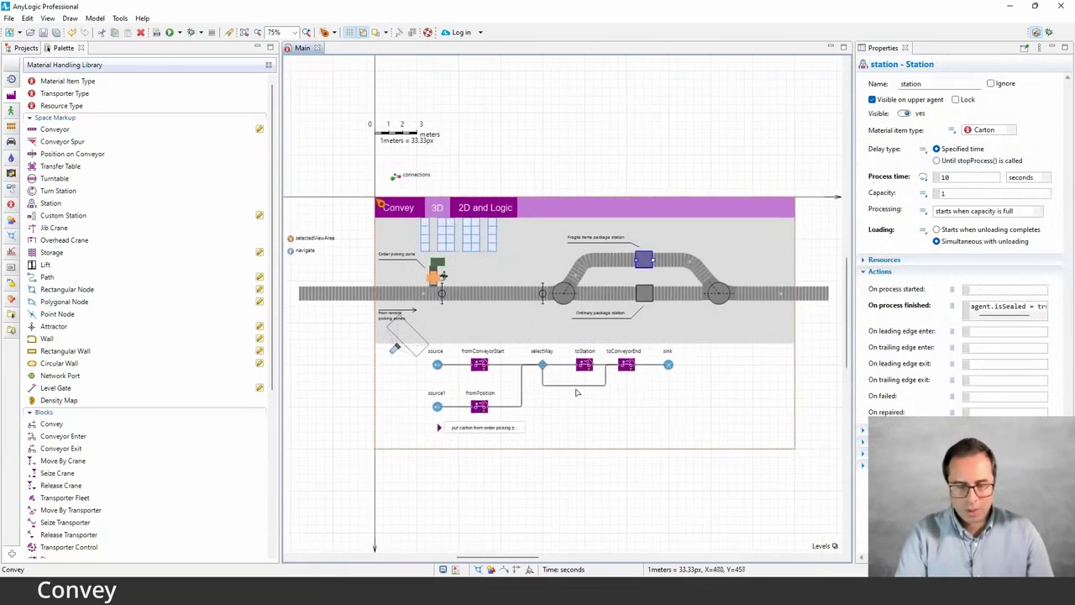
Examine the placingPoint and photoEye positions on the entry conveyor, along with the selectWay block
{"action": "scroll", "coordinate": [504, 340], "scroll_direction": "down", "scroll_amount": 2}
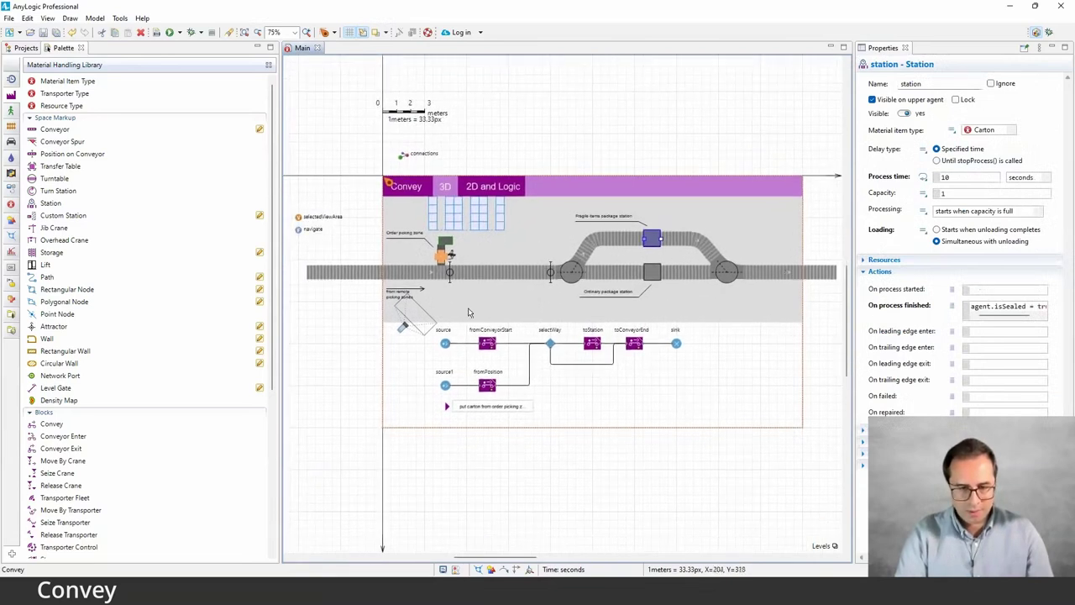
{"action": "scroll", "coordinate": [504, 310], "scroll_direction": "up", "scroll_amount": 1}
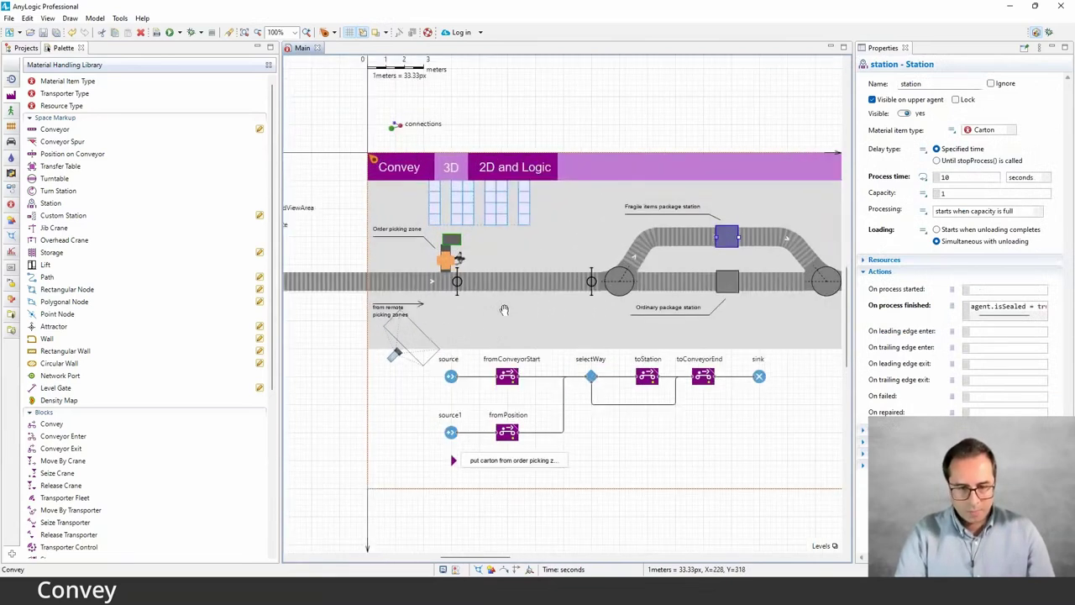
{"action": "scroll", "coordinate": [504, 310], "scroll_direction": "down", "scroll_amount": 1}
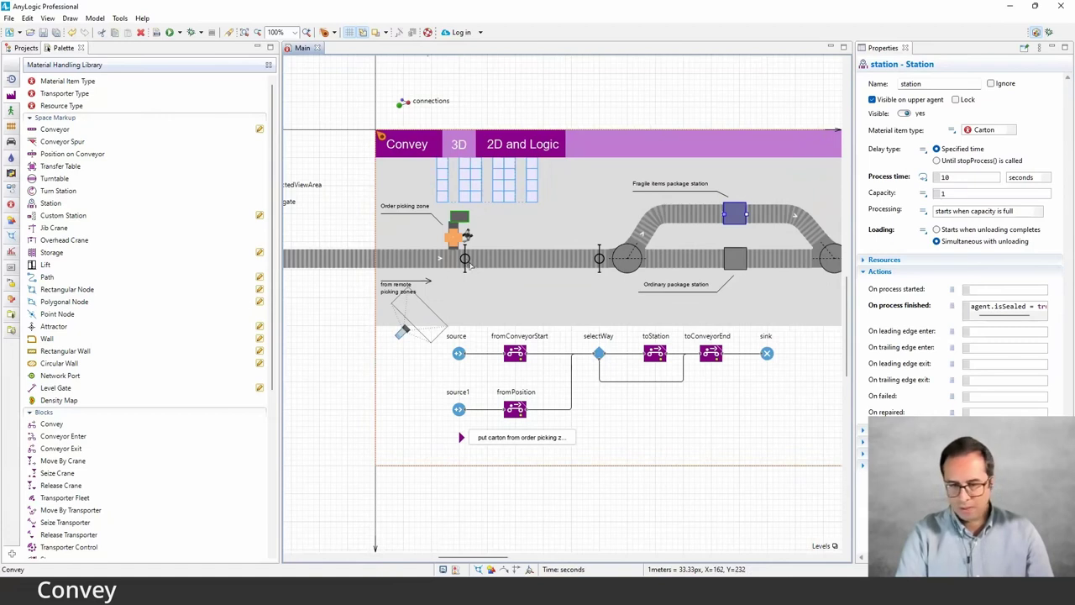
{"action": "left_click", "coordinate": [465, 258]}
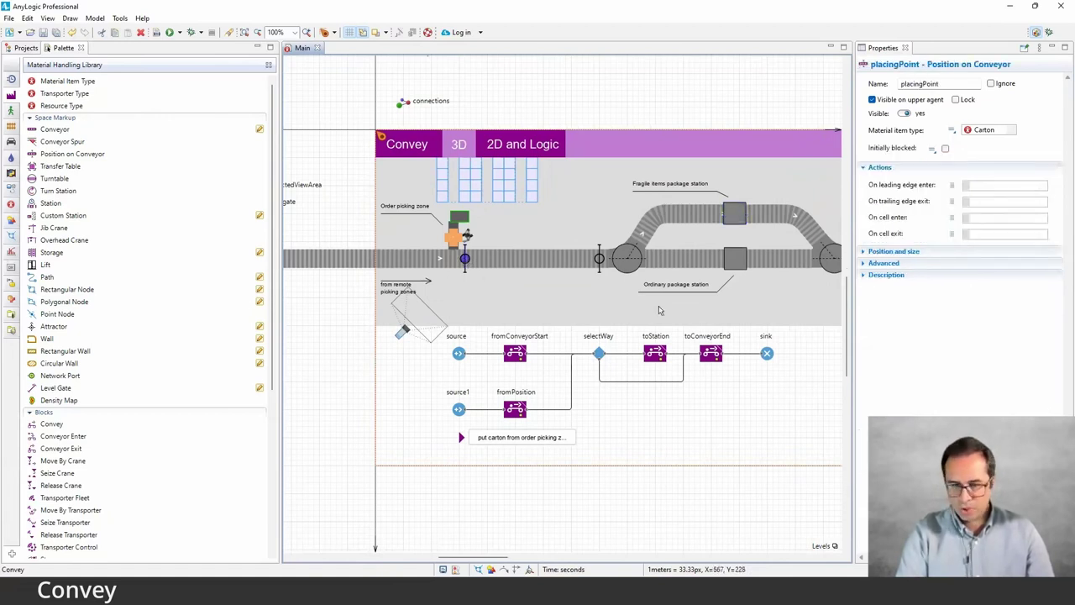
{"action": "left_click_drag", "start_coordinate": [579, 295], "coordinate": [491, 313]}
{"action": "left_click", "coordinate": [512, 277]}
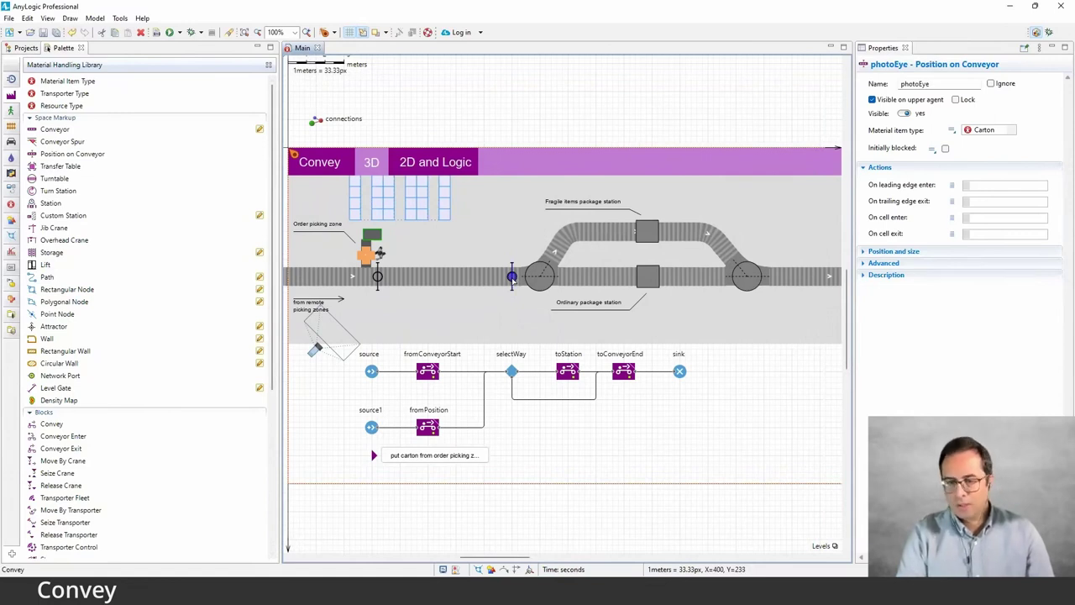
{"action": "left_click", "coordinate": [512, 371]}
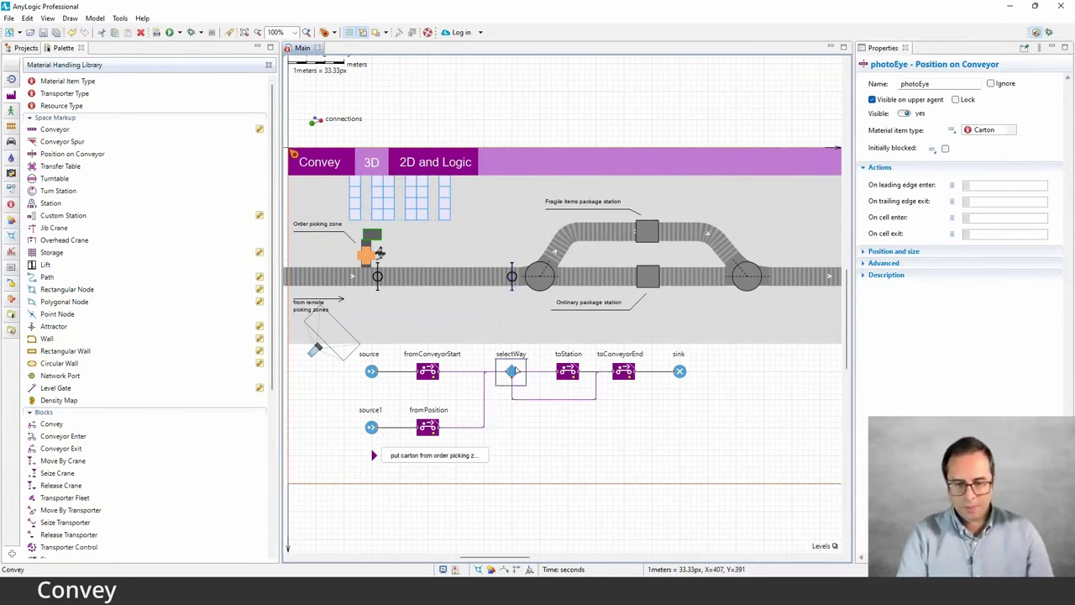
{"action": "left_click", "coordinate": [511, 276]}
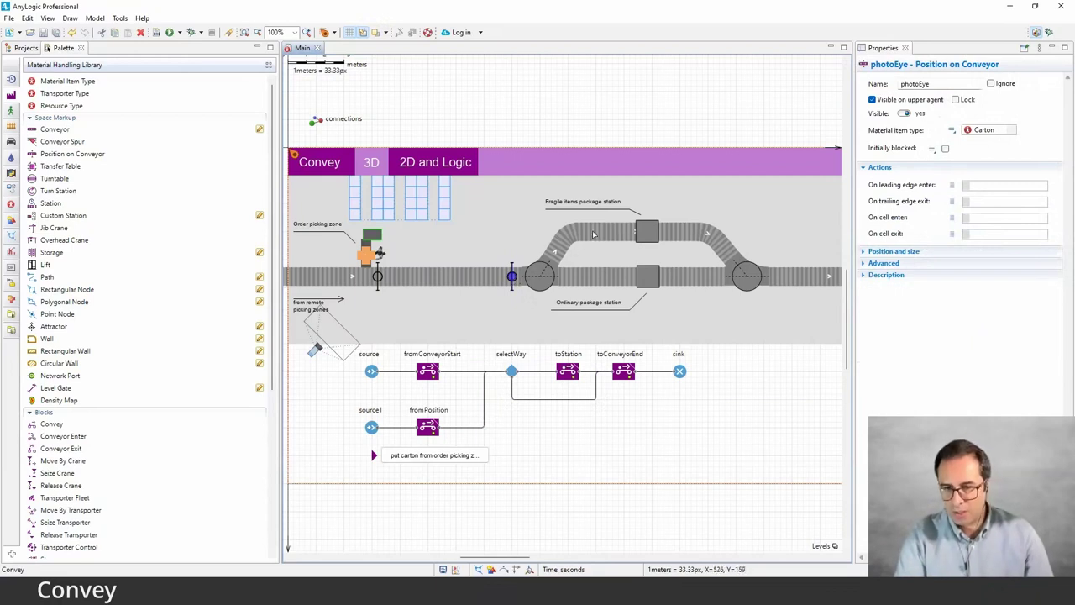
Compare the process times of the fragile items package station and the ordinary package station
{"action": "left_click", "coordinate": [646, 232]}
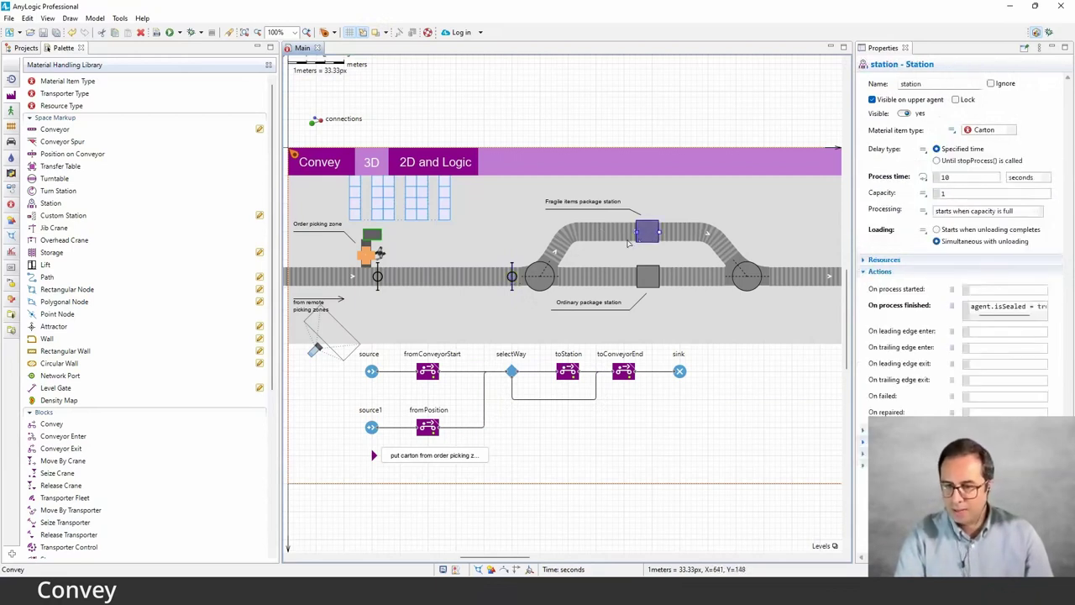
{"action": "double_click", "coordinate": [934, 178]}
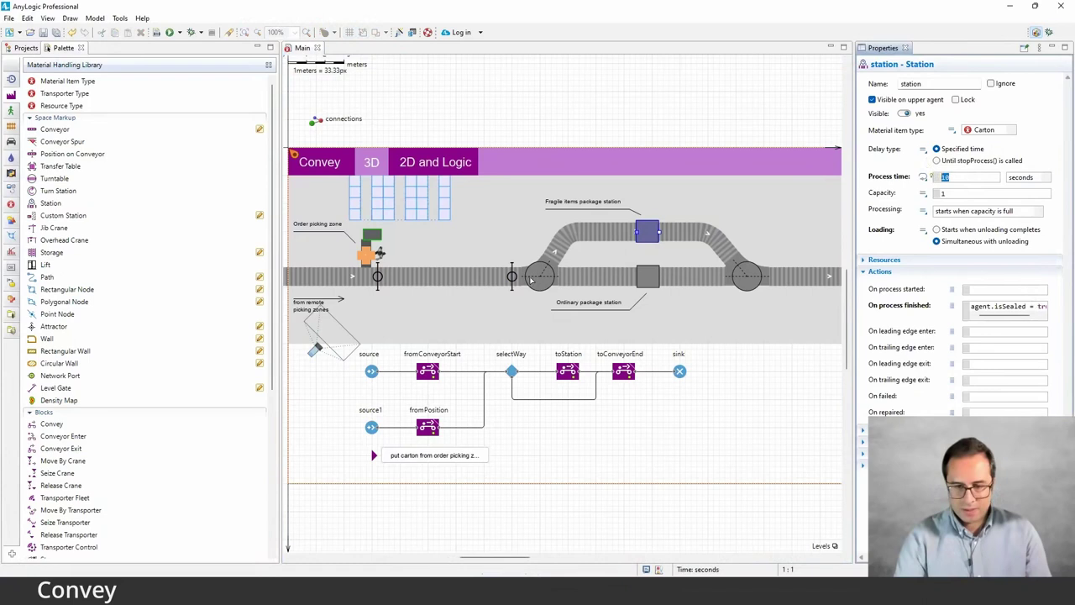
{"action": "left_click", "coordinate": [640, 279]}
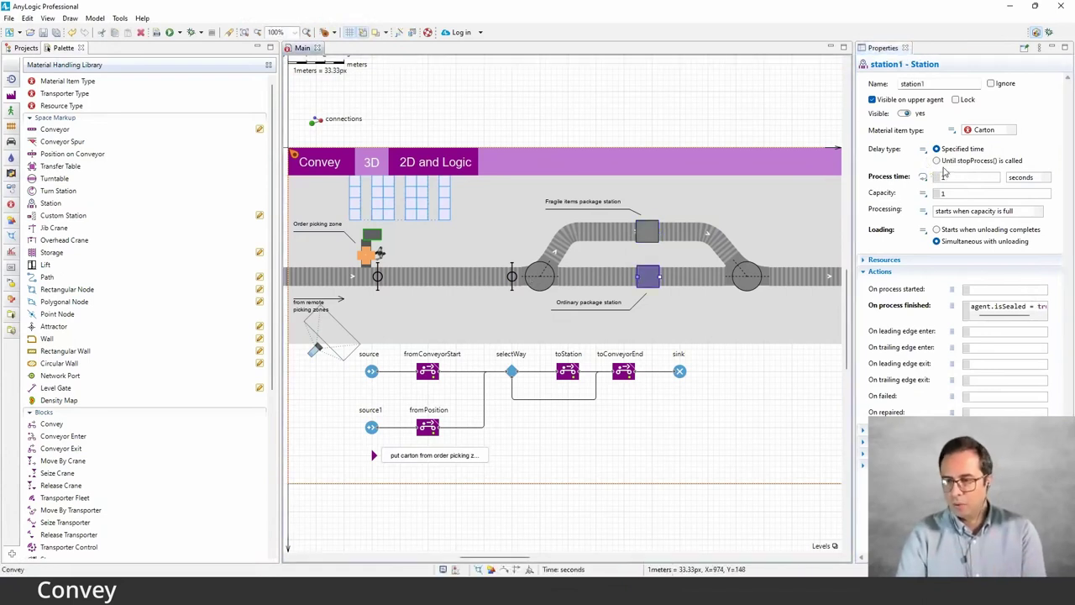
Inspect the properties of the exit conveyor that follows the second turntable
{"action": "scroll", "coordinate": [742, 358], "scroll_direction": "right", "scroll_amount": 2}
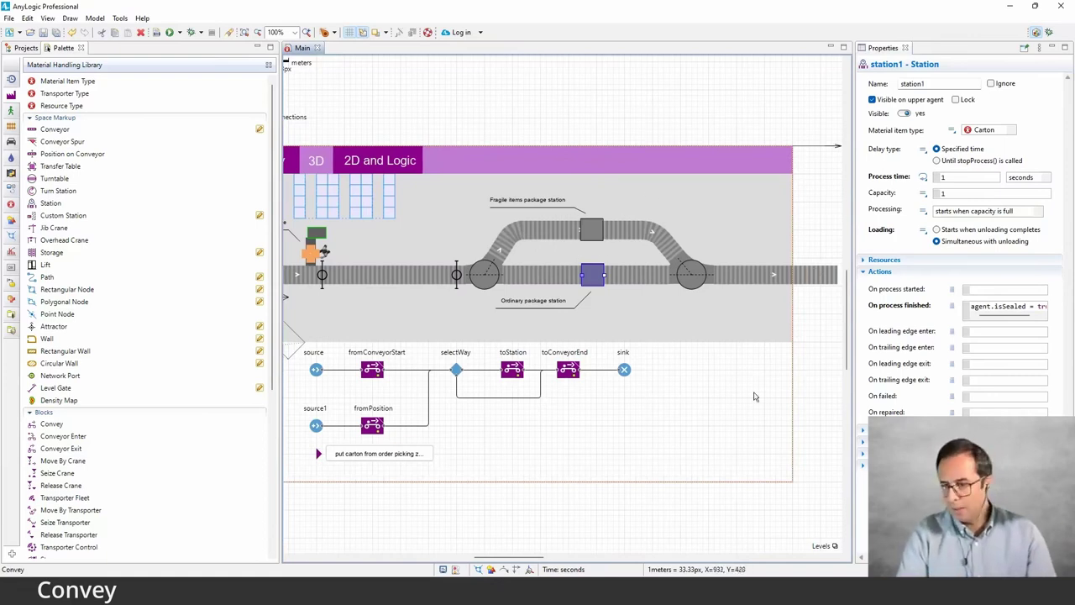
{"action": "scroll", "coordinate": [736, 394], "scroll_direction": "right", "scroll_amount": 1}
{"action": "left_click", "coordinate": [798, 276]}
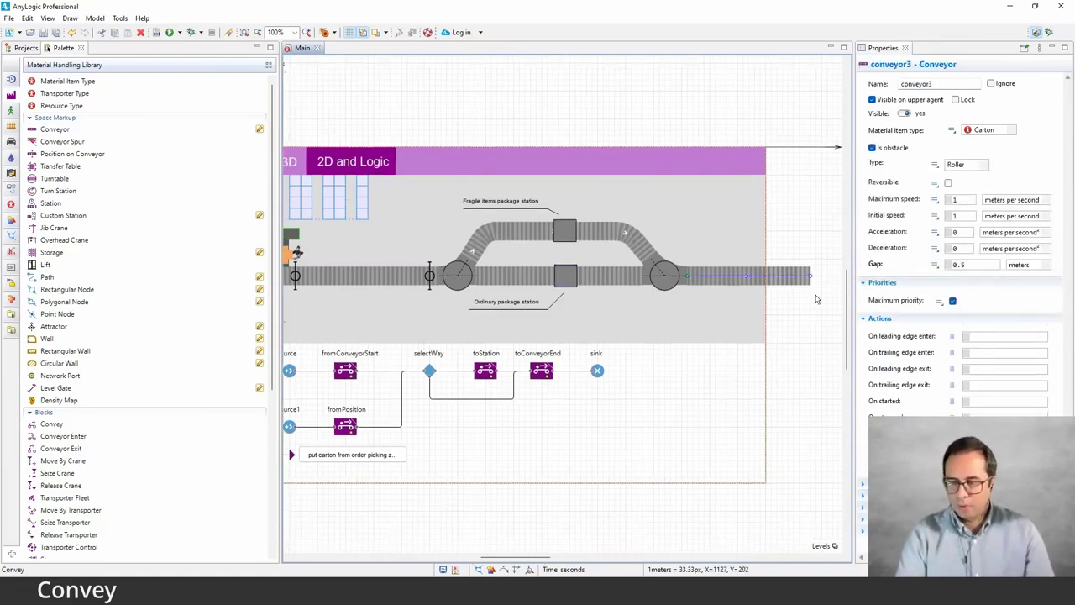
Compare the arrival settings and new agent type of the source and source1 blocks in the flowchart
{"action": "left_click_drag", "start_coordinate": [672, 371], "coordinate": [780, 342]}
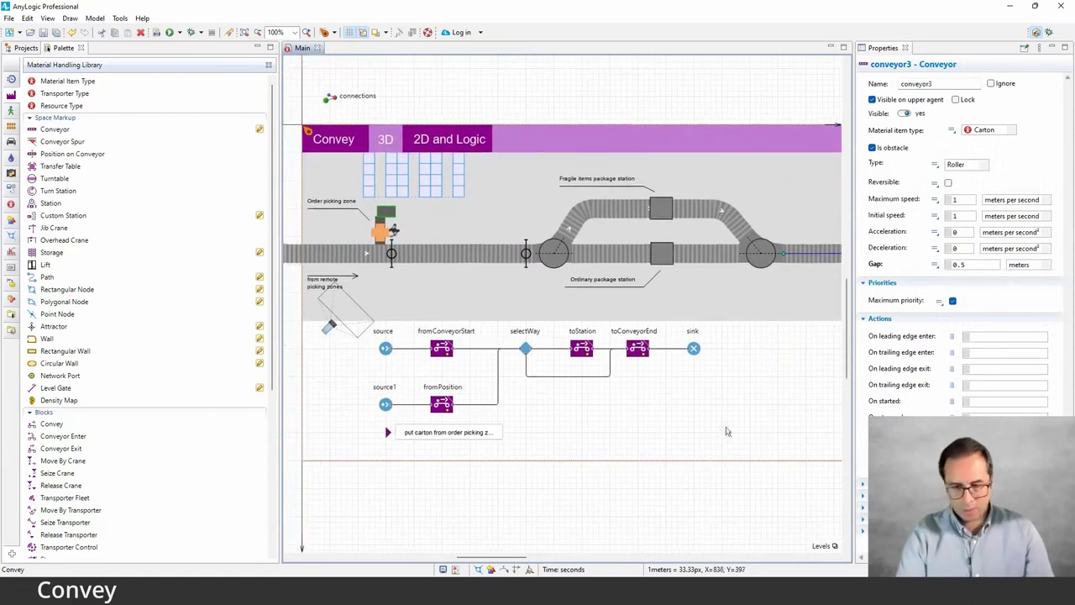
{"action": "left_click_drag", "start_coordinate": [538, 406], "coordinate": [558, 402]}
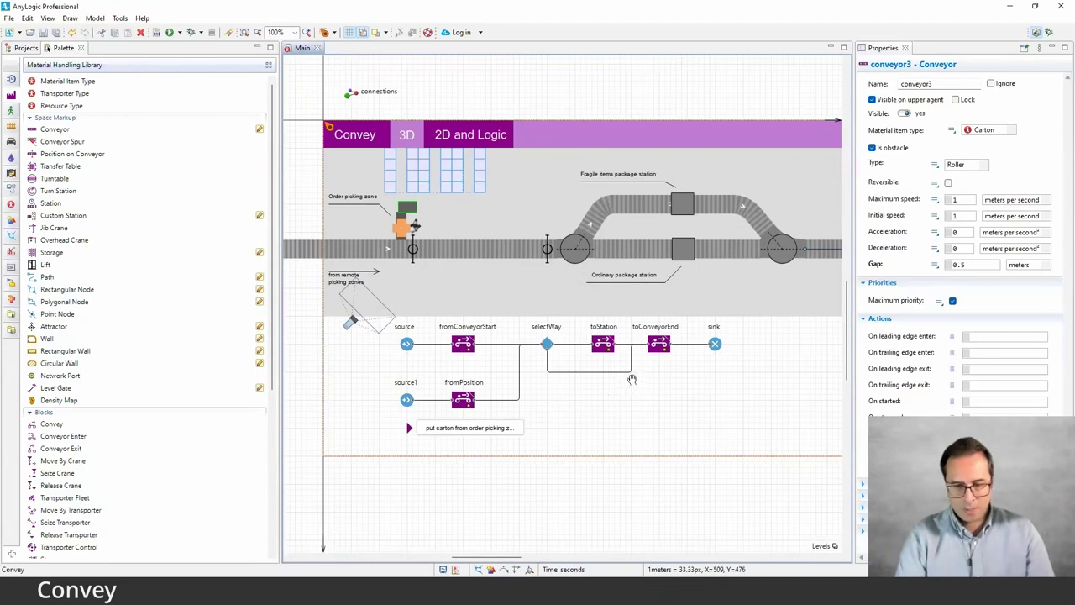
{"action": "scroll", "coordinate": [610, 392], "scroll_direction": "up", "scroll_amount": 2}
{"action": "scroll", "coordinate": [610, 392], "scroll_direction": "down", "scroll_amount": 1}
{"action": "left_click_drag", "start_coordinate": [534, 352], "coordinate": [508, 348]}
{"action": "scroll", "coordinate": [508, 349], "scroll_direction": "up", "scroll_amount": 1}
{"action": "left_click_drag", "start_coordinate": [429, 334], "coordinate": [405, 314]}
{"action": "left_click", "coordinate": [380, 312]}
{"action": "left_click", "coordinate": [378, 383]}
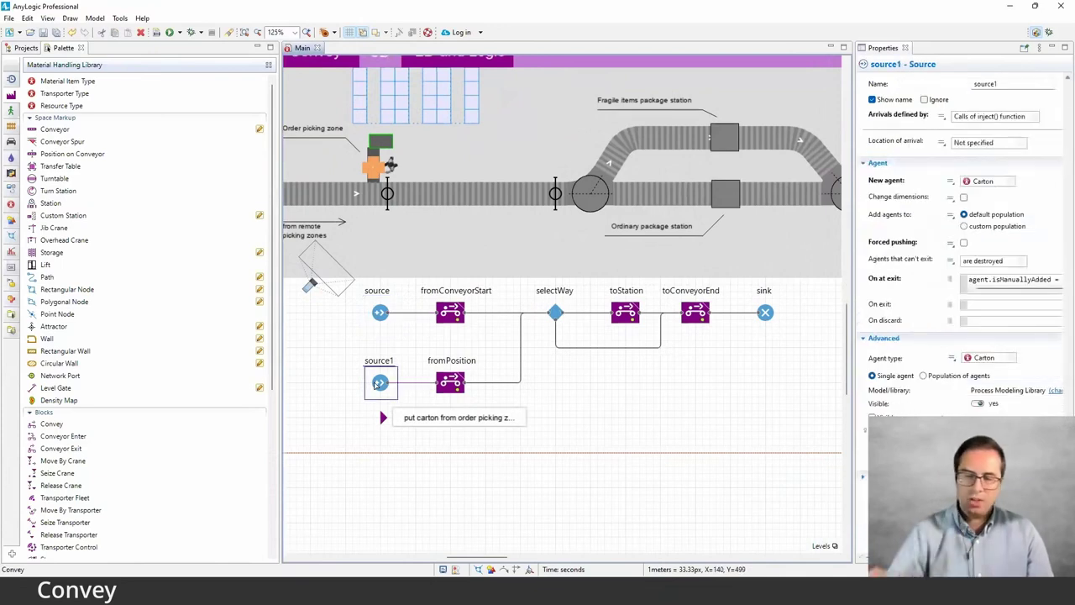
{"action": "left_click", "coordinate": [379, 313]}
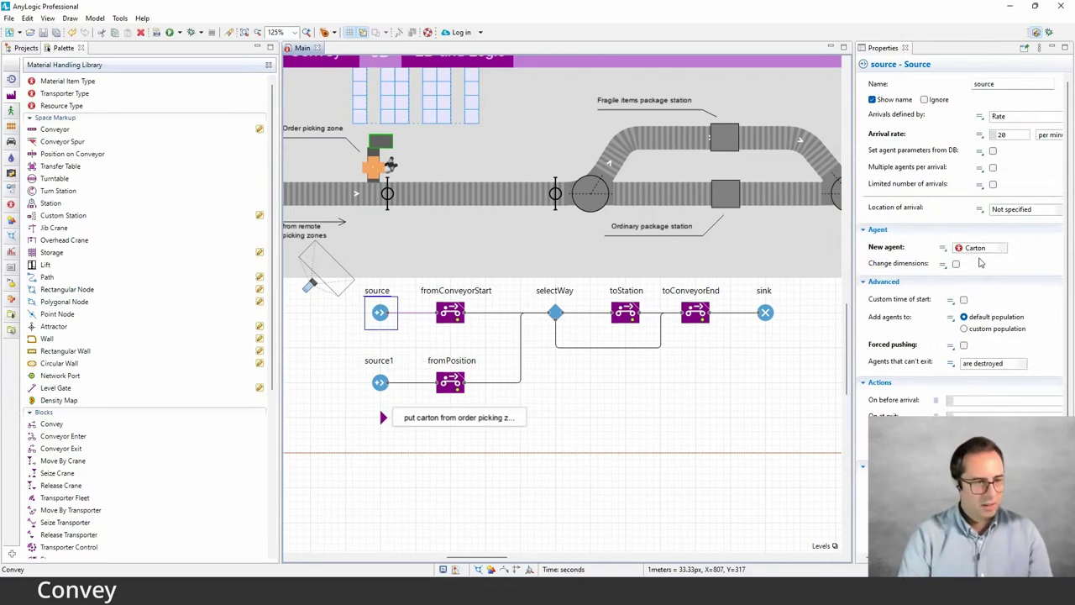
Open the Carton agent type of the Convey model and examine the initial value of its isFragile variable
{"action": "left_click", "coordinate": [27, 49]}
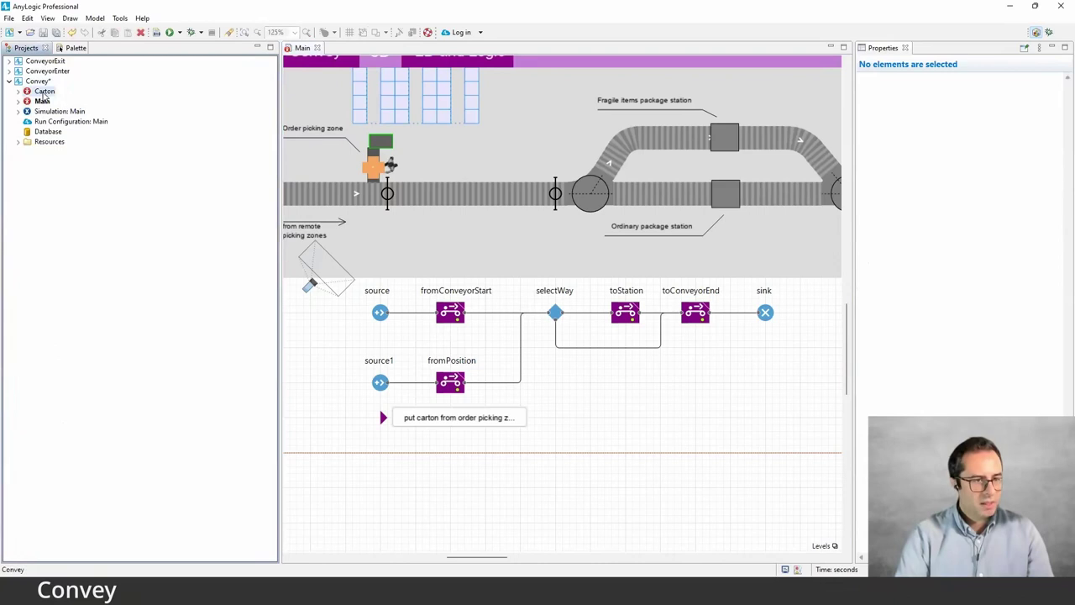
{"action": "double_click", "coordinate": [43, 93]}
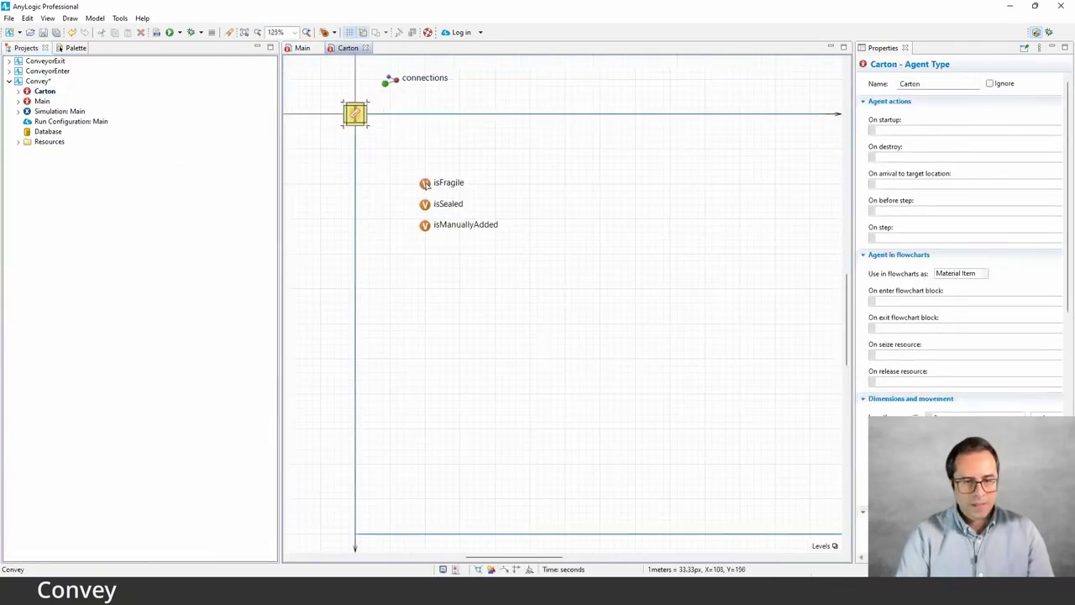
{"action": "left_click", "coordinate": [425, 183]}
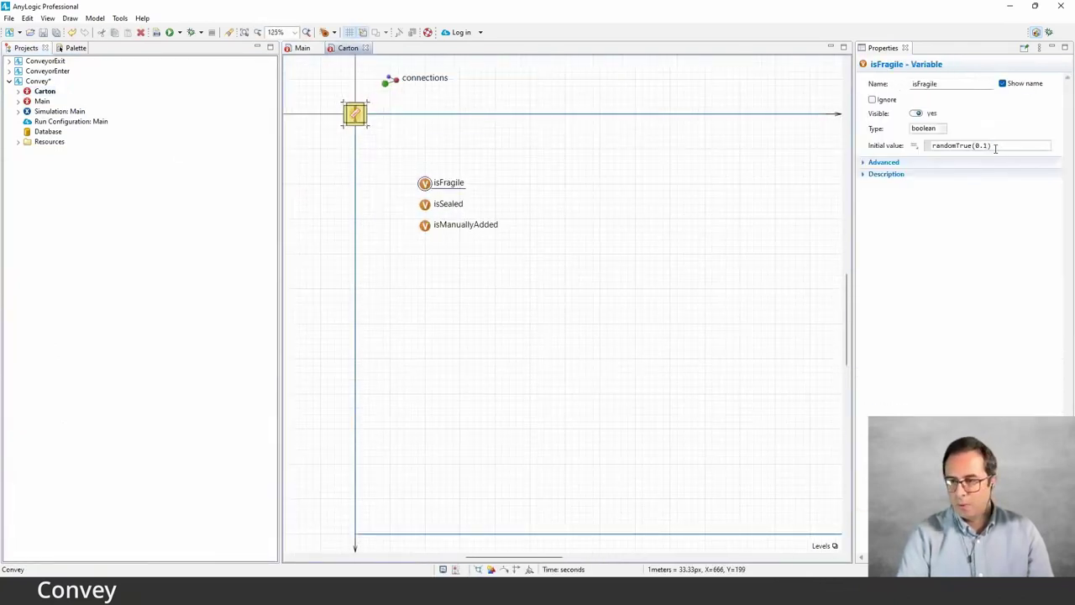
{"action": "triple_click", "coordinate": [995, 147]}
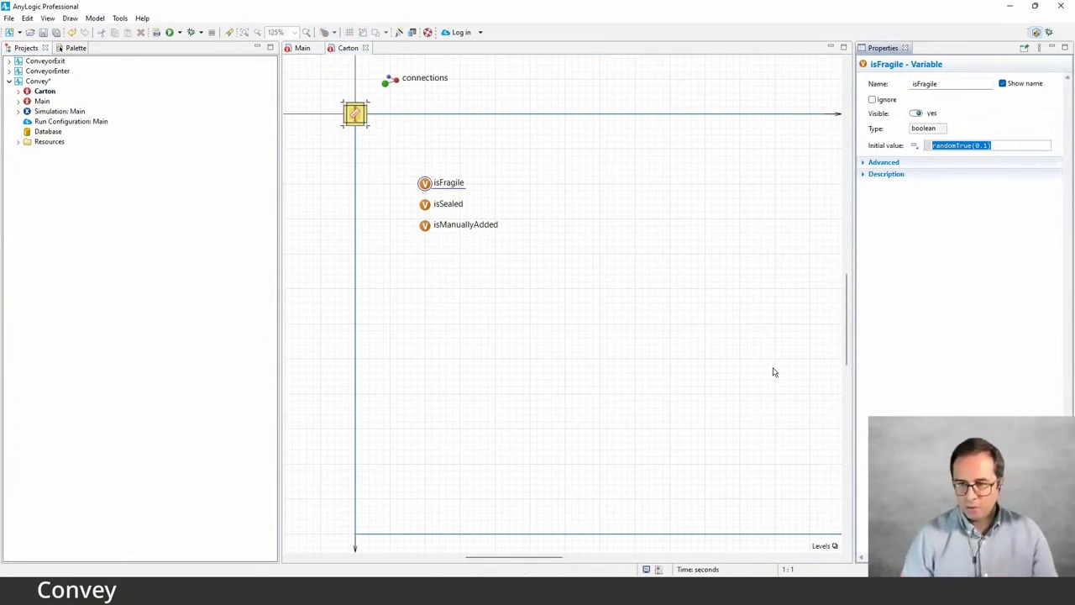
{"action": "left_click", "coordinate": [988, 145]}
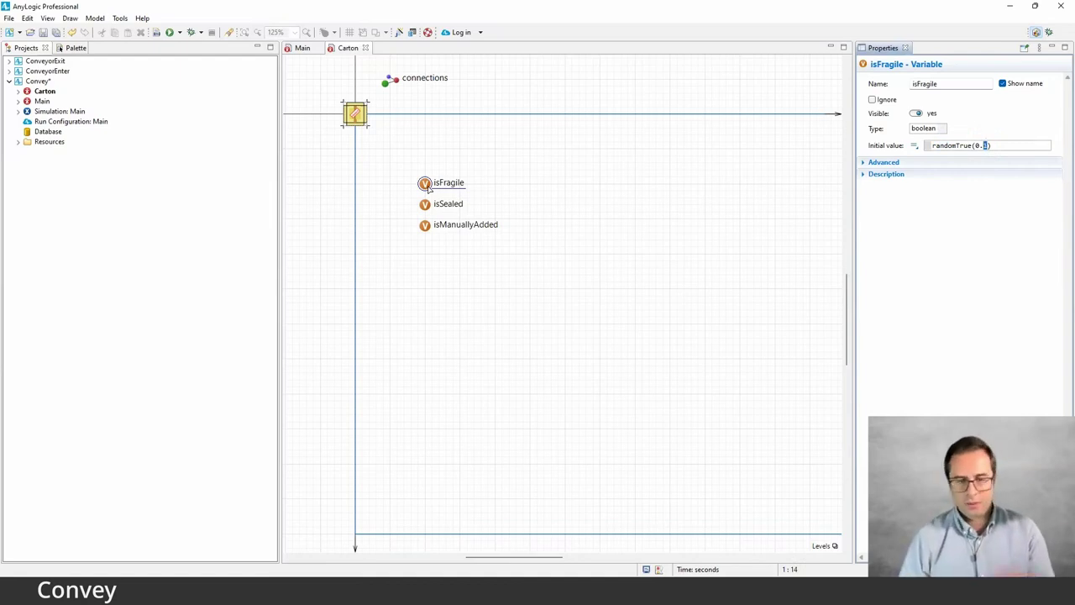
Return to the Main diagram and examine the routing condition of the selectWay block
{"action": "left_click", "coordinate": [300, 48]}
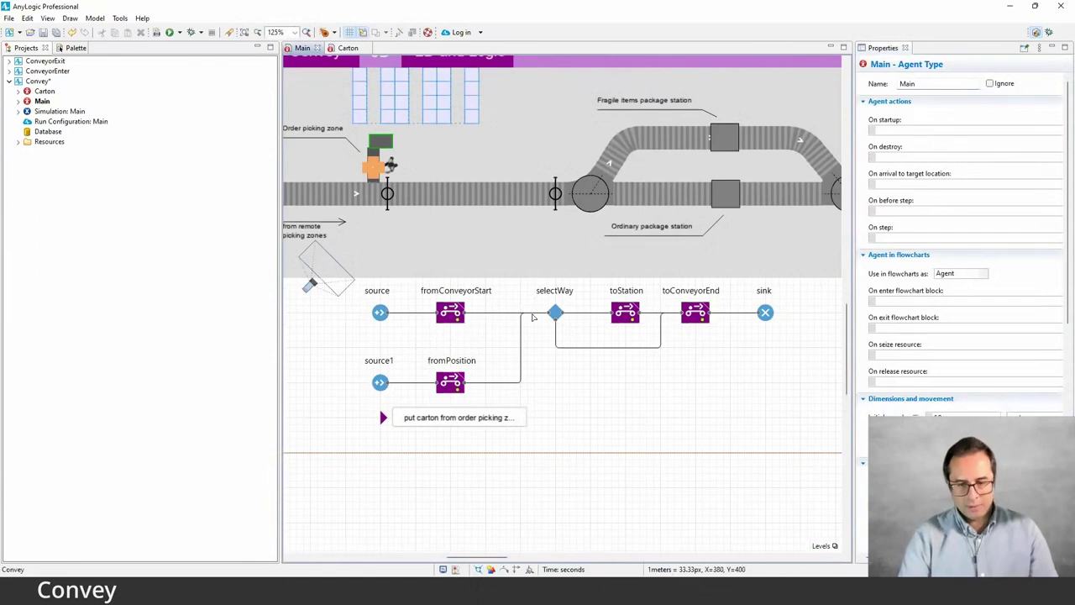
{"action": "scroll", "coordinate": [538, 336], "scroll_direction": "left", "scroll_amount": 1}
{"action": "left_click", "coordinate": [572, 314]}
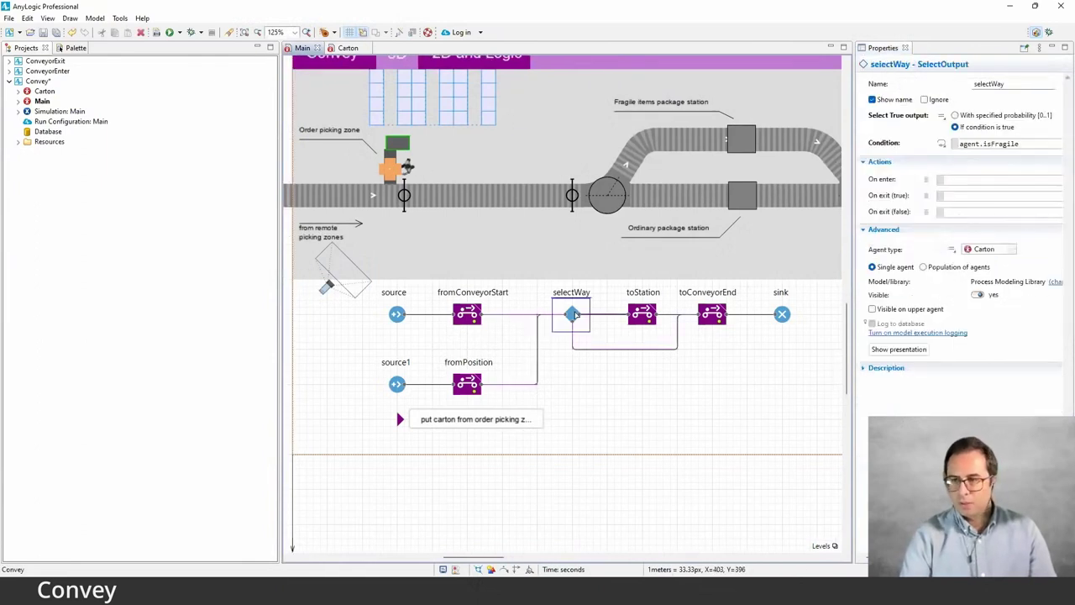
{"action": "double_click", "coordinate": [999, 143]}
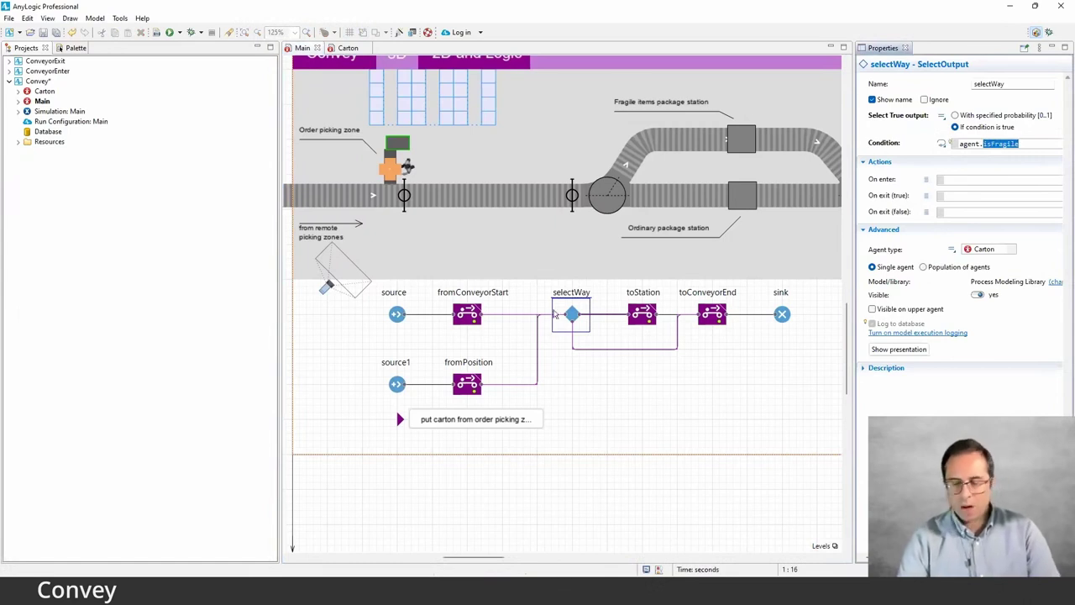
{"action": "left_click_drag", "start_coordinate": [586, 375], "coordinate": [550, 395]}
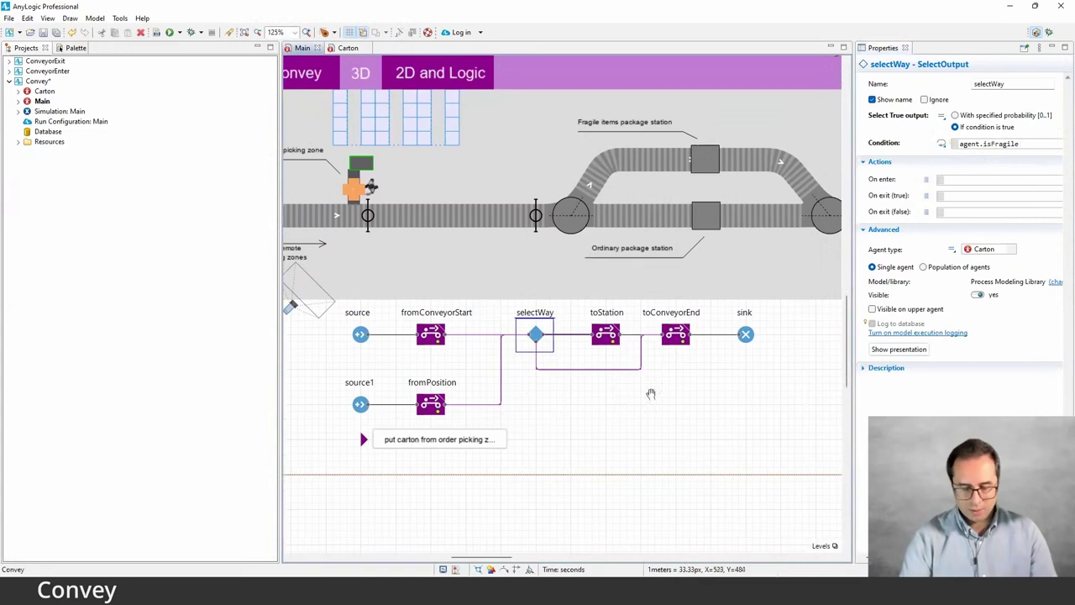
{"action": "left_click_drag", "start_coordinate": [651, 394], "coordinate": [669, 393]}
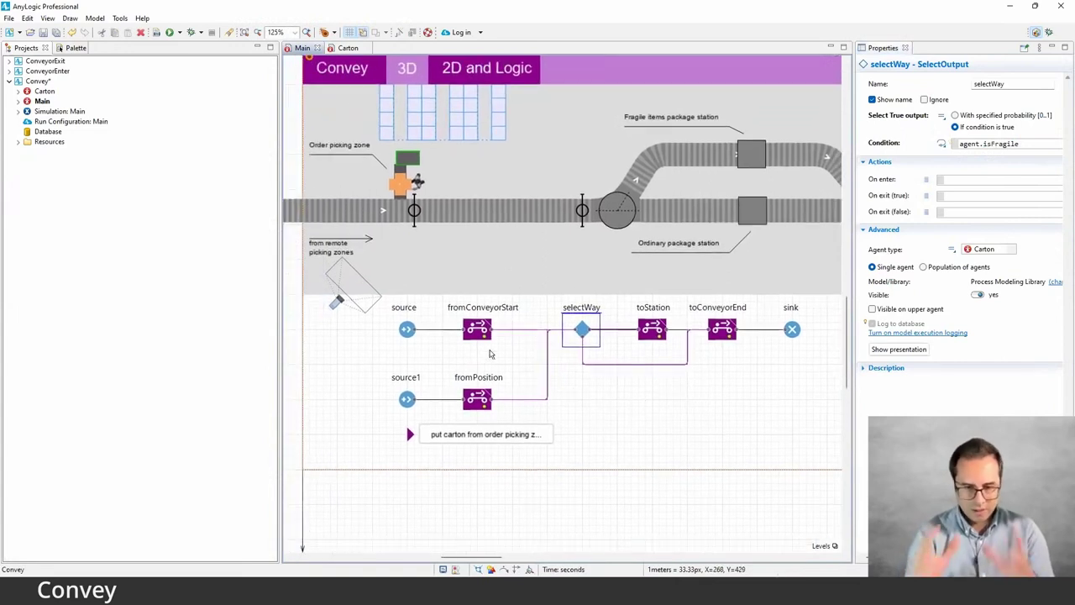
{"action": "left_click_drag", "start_coordinate": [492, 353], "coordinate": [504, 367]}
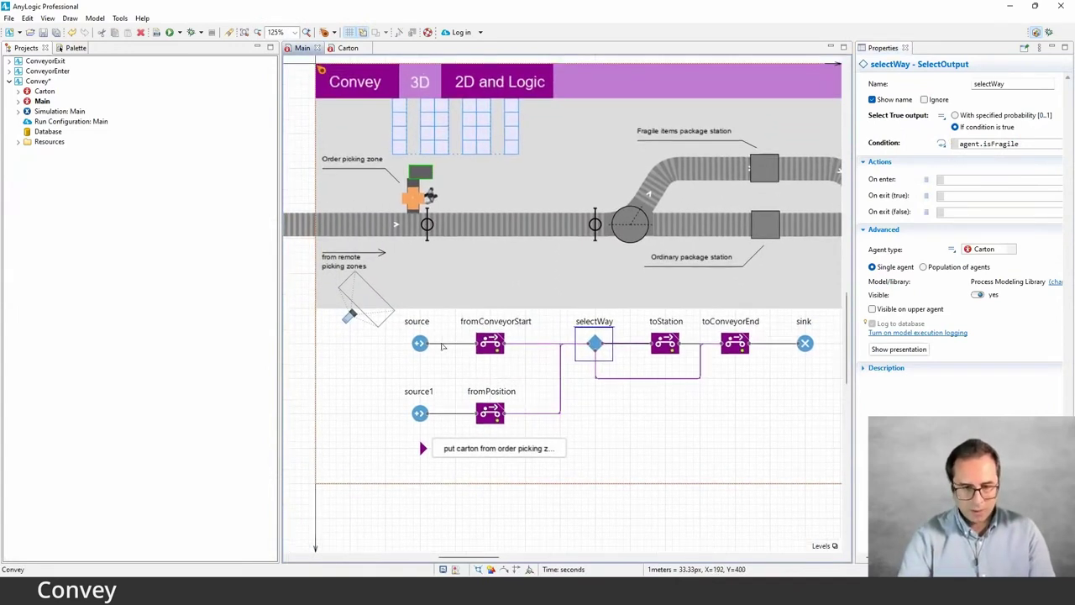
Check which agent type both source blocks create and how the Carton agent type is used in flowcharts
{"action": "left_click", "coordinate": [422, 343]}
{"action": "left_click", "coordinate": [420, 412]}
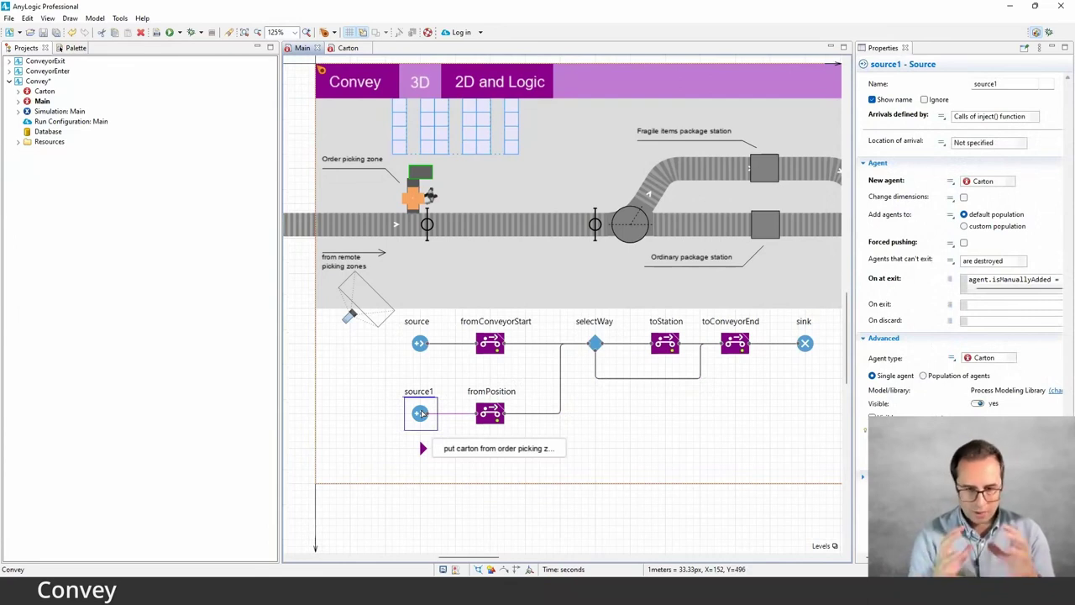
{"action": "left_click", "coordinate": [421, 343]}
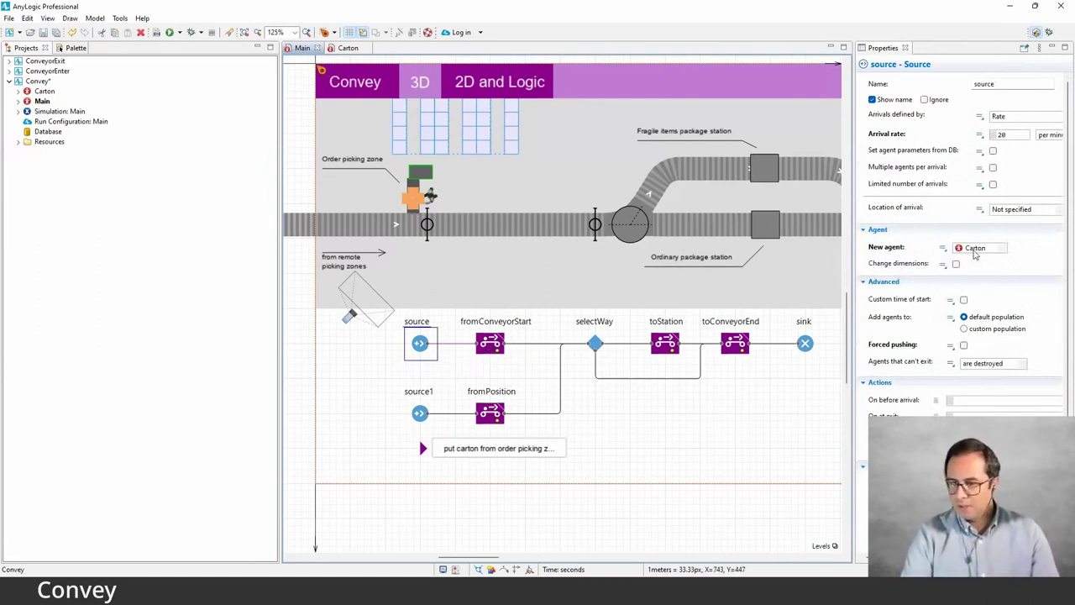
{"action": "left_click", "coordinate": [39, 94]}
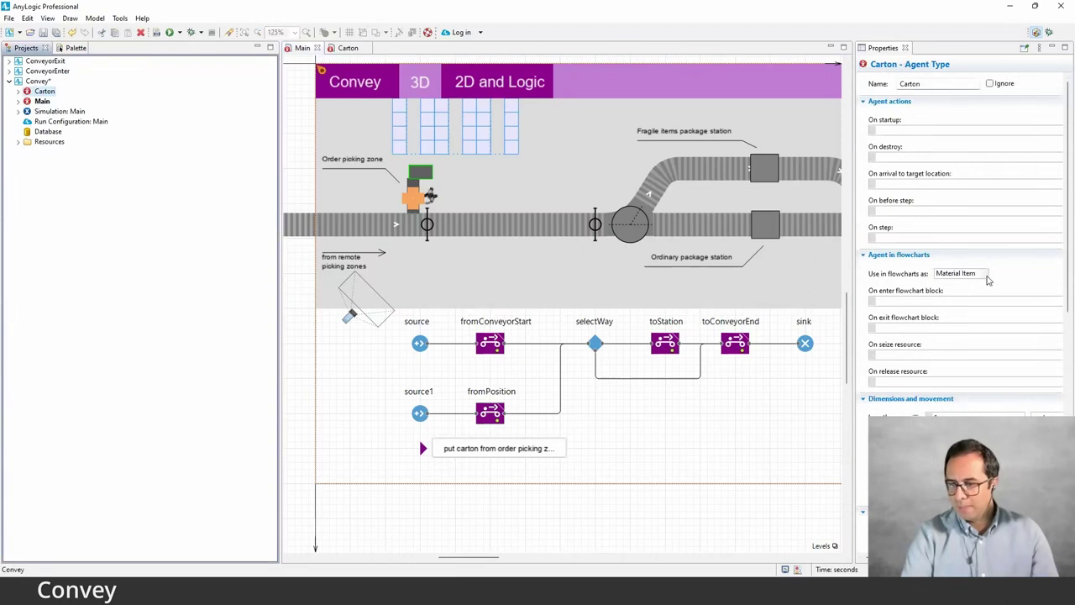
{"action": "left_click", "coordinate": [74, 48]}
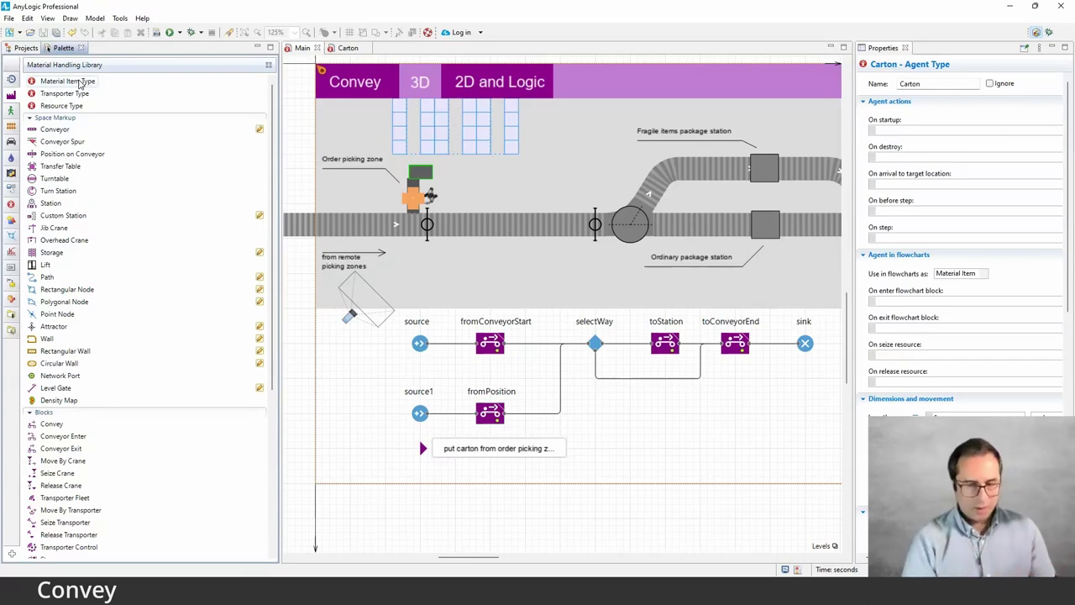
{"action": "left_click", "coordinate": [420, 342]}
{"action": "left_click", "coordinate": [420, 412]}
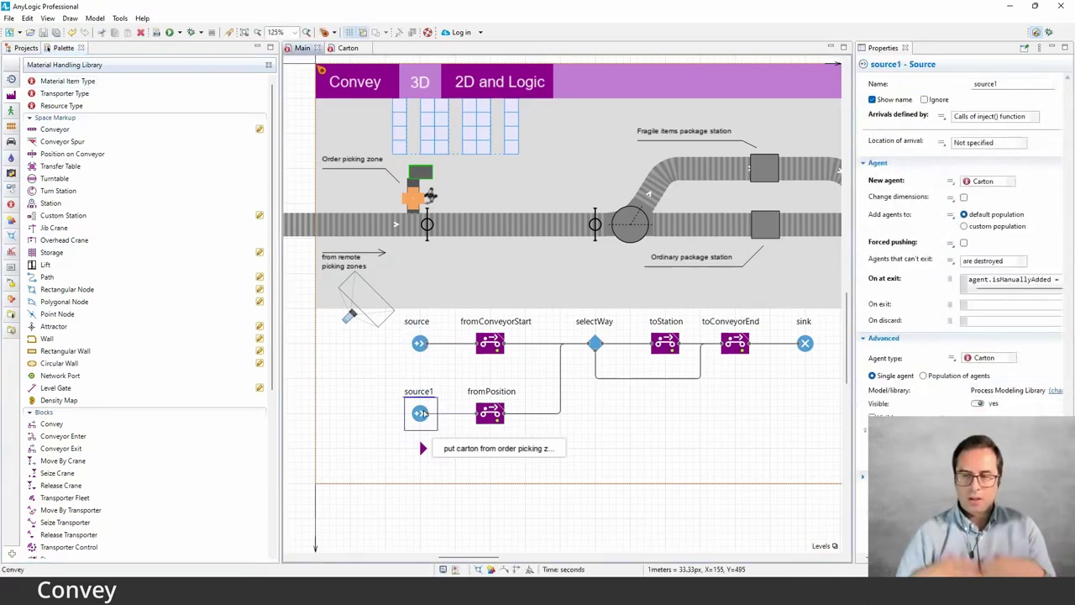
Inspect the Convey from and source conveyor settings of fromConveyorStart, and check the name of the entry conveyor in the layout
{"action": "left_click", "coordinate": [490, 343]}
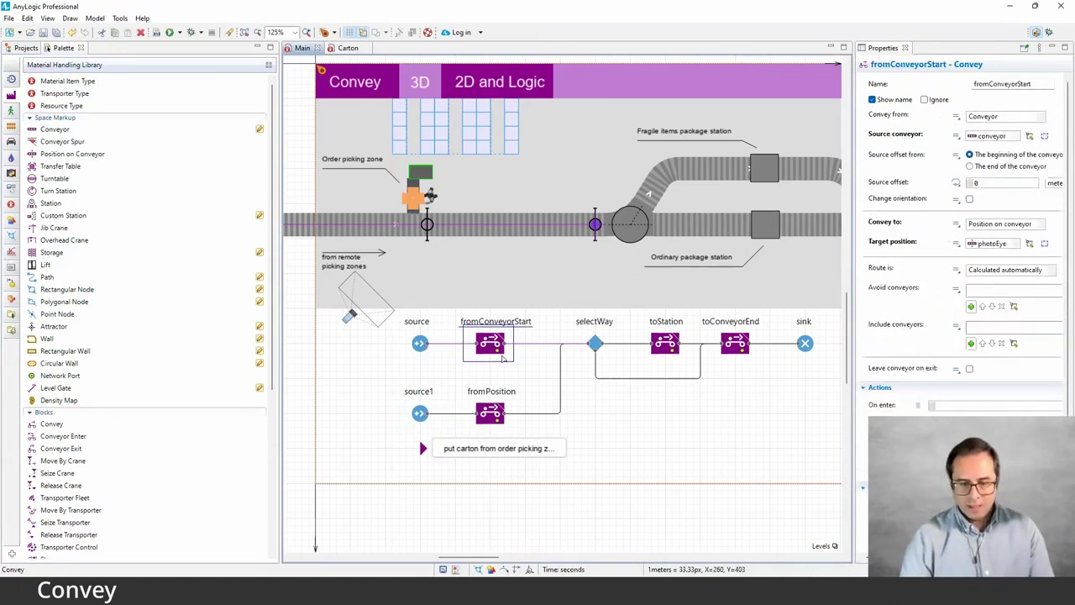
{"action": "left_click_drag", "start_coordinate": [521, 376], "coordinate": [554, 398]}
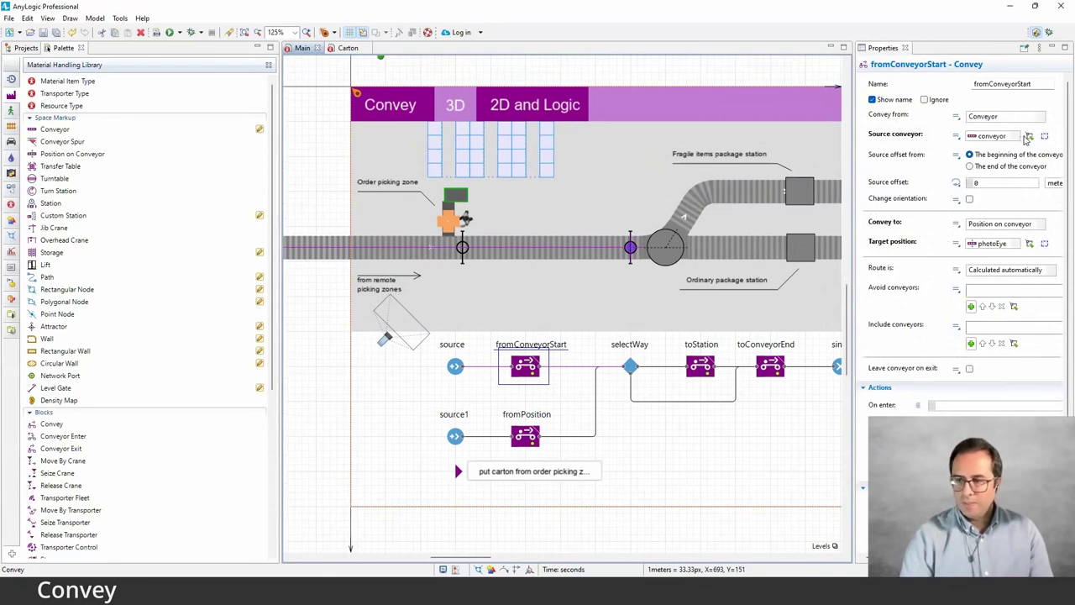
{"action": "mouse_move", "coordinate": [909, 140]}
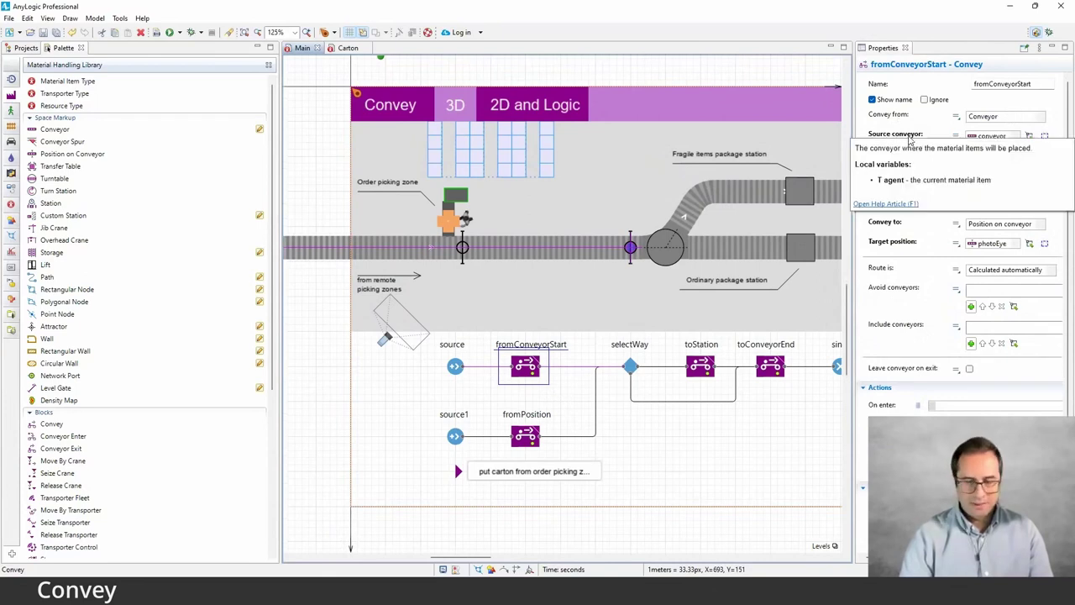
{"action": "left_click", "coordinate": [1041, 119]}
{"action": "left_click", "coordinate": [1040, 117]}
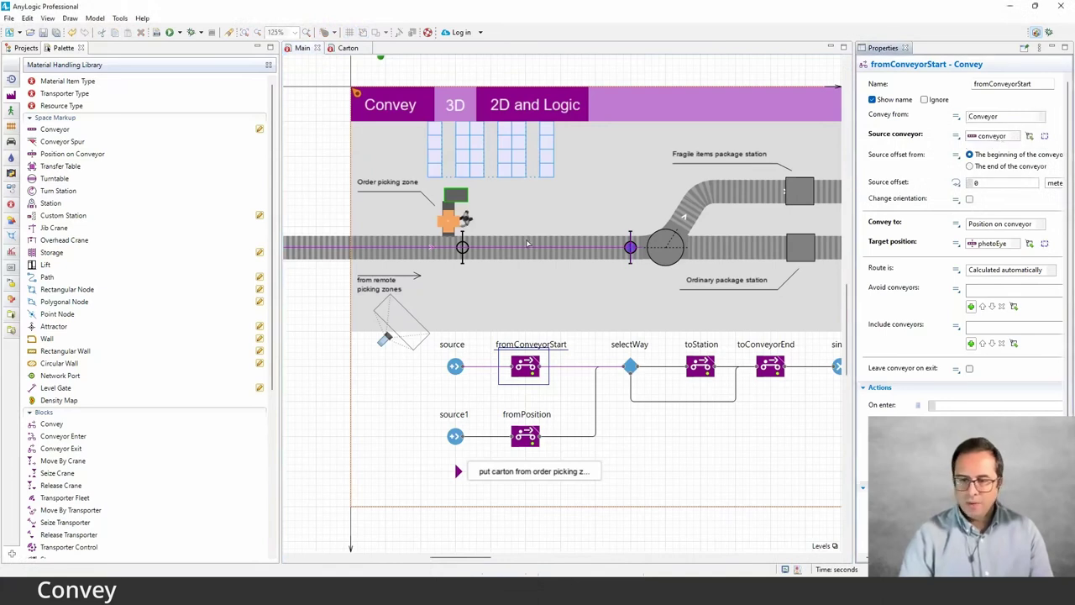
{"action": "left_click", "coordinate": [373, 250]}
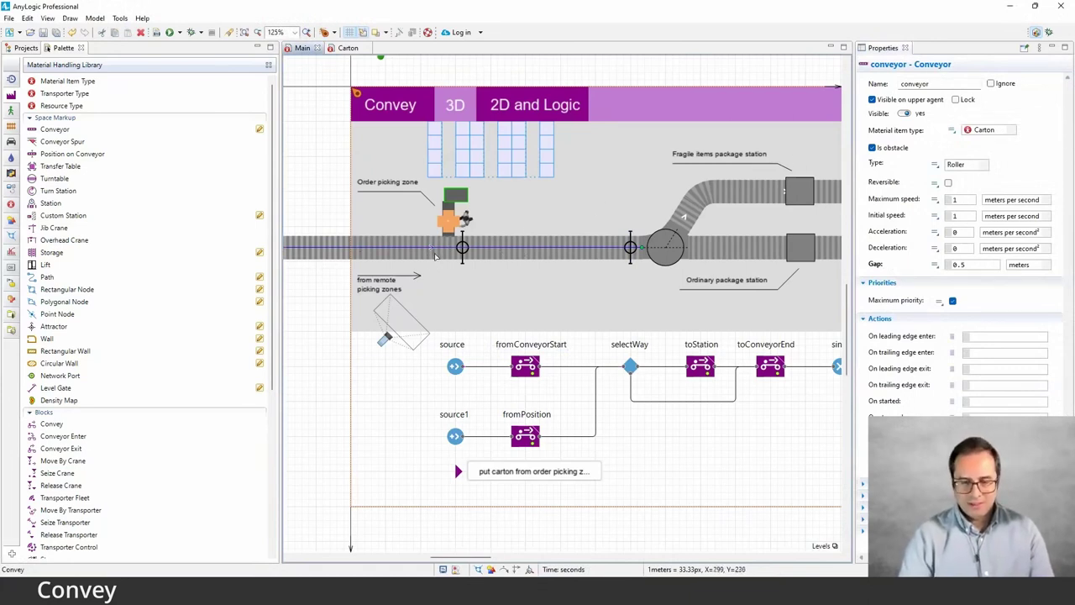
{"action": "double_click", "coordinate": [913, 84]}
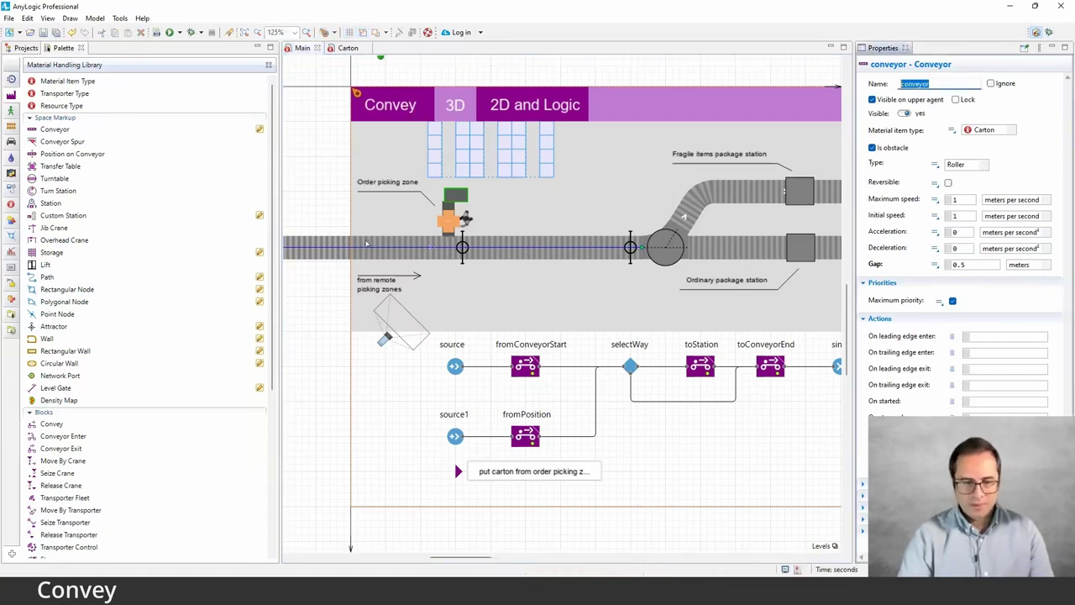
Review the Convey to options of fromConveyorStart and the source and target positions of the fromPosition block
{"action": "left_click", "coordinate": [528, 361]}
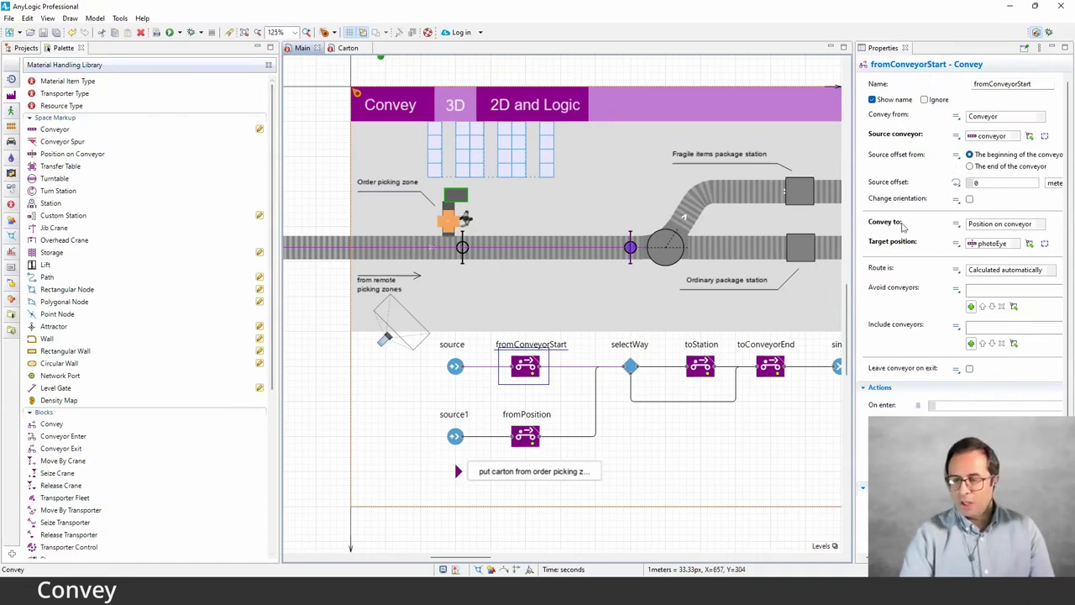
{"action": "mouse_move", "coordinate": [908, 228]}
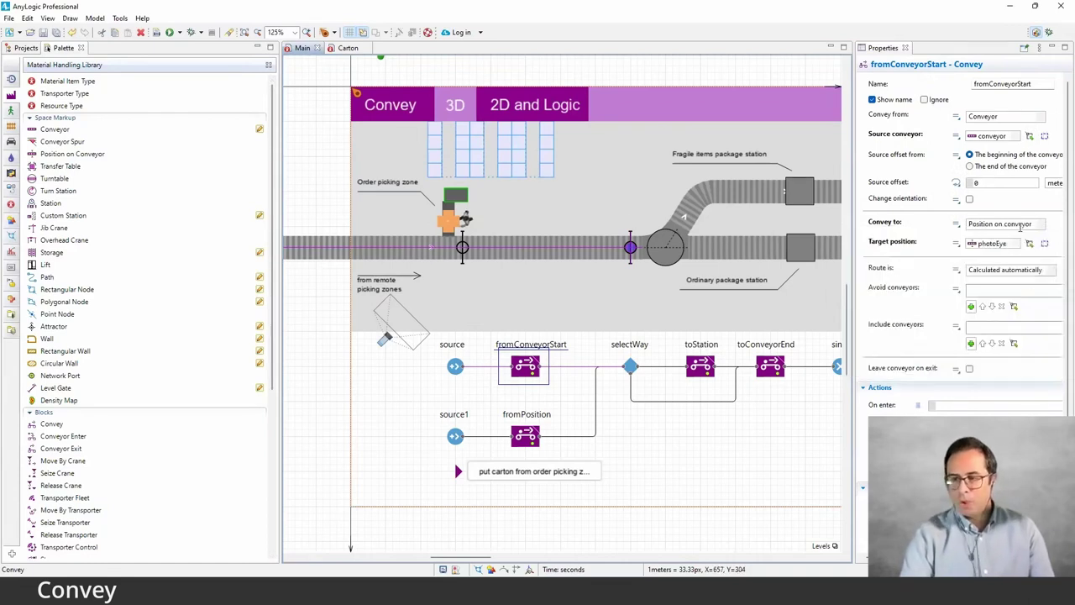
{"action": "left_click", "coordinate": [1041, 228]}
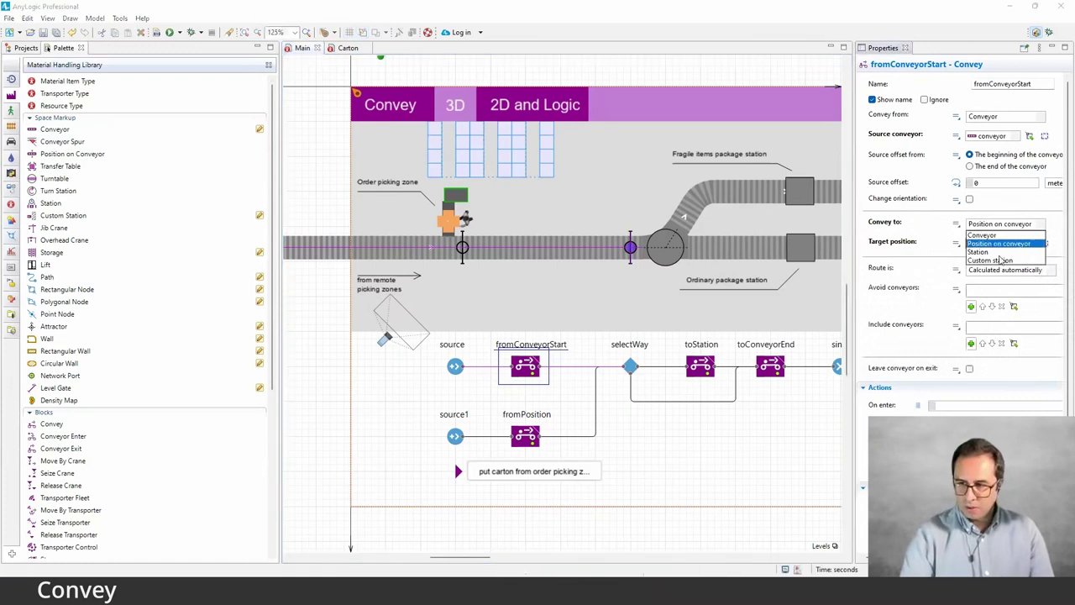
{"action": "left_click", "coordinate": [1049, 223]}
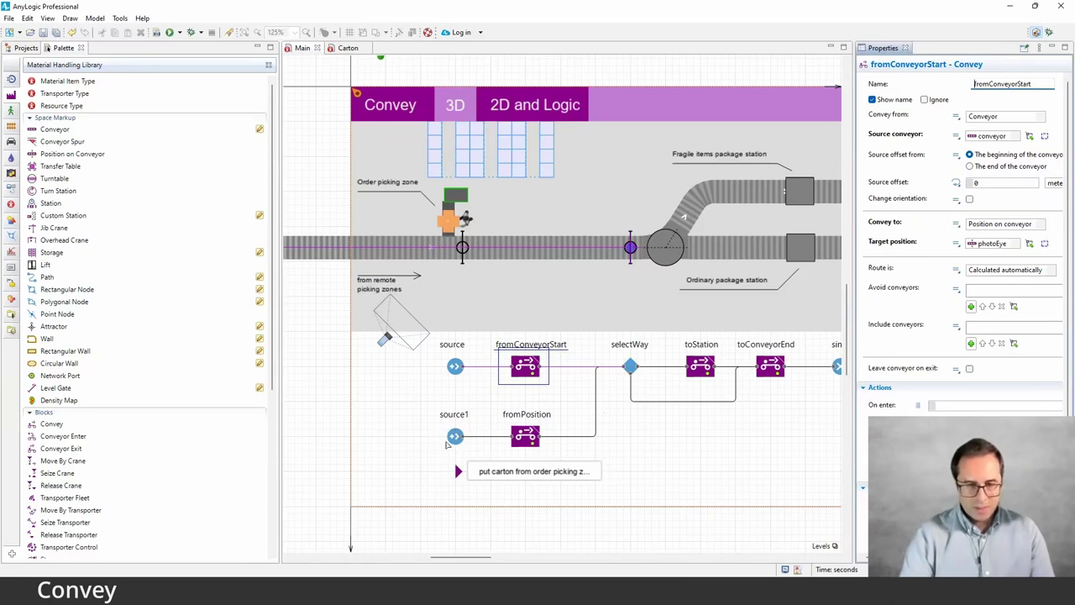
{"action": "left_click", "coordinate": [523, 420]}
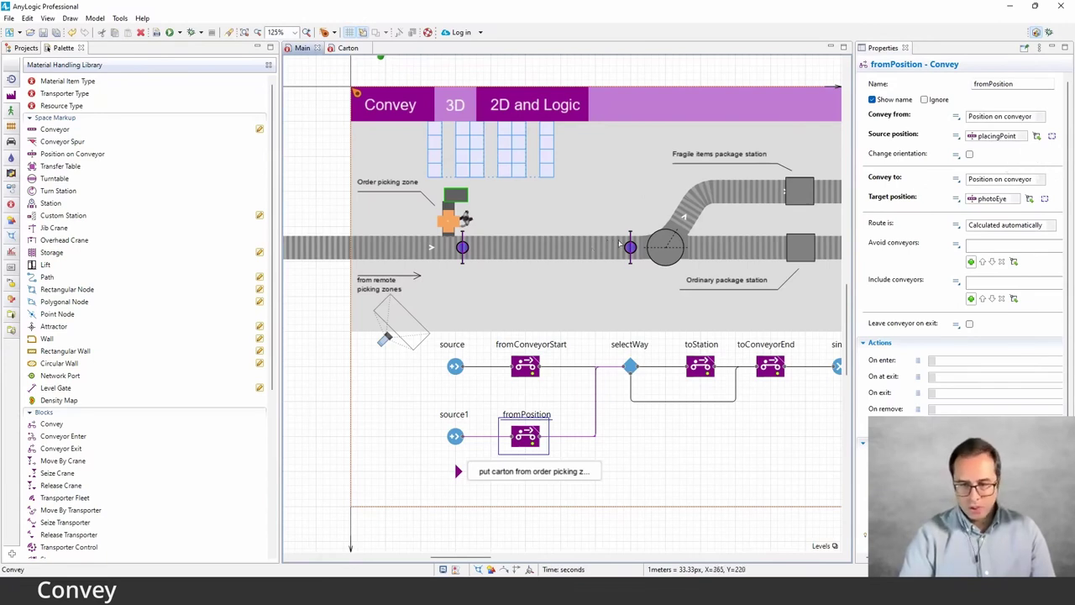
{"action": "left_click", "coordinate": [575, 461]}
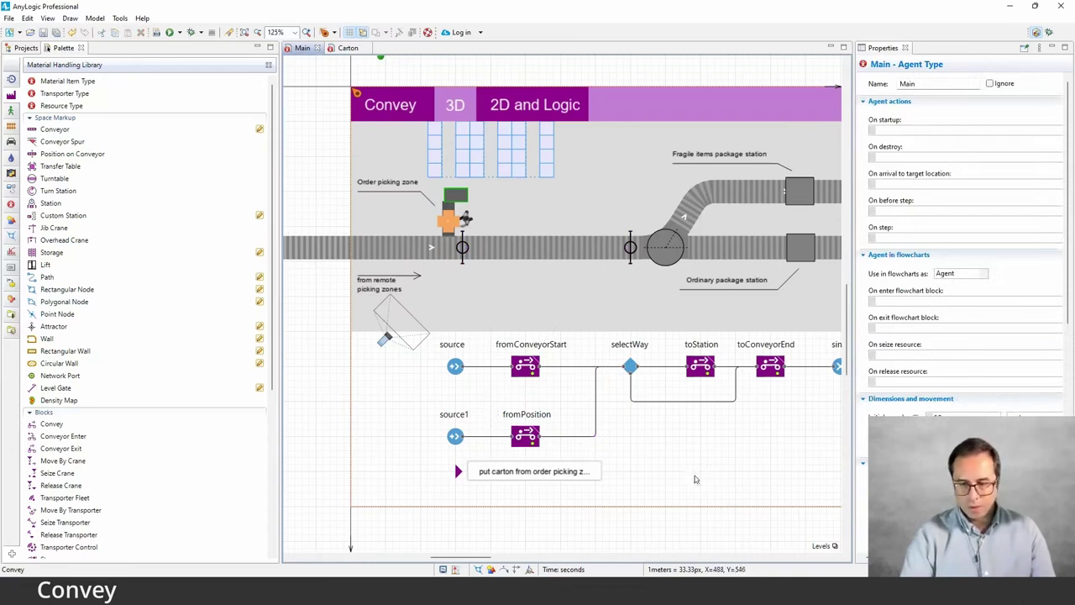
Review the selectWay condition and the destination settings of the toStation block that follows it
{"action": "left_click_drag", "start_coordinate": [694, 478], "coordinate": [623, 477]}
{"action": "left_click", "coordinate": [558, 369]}
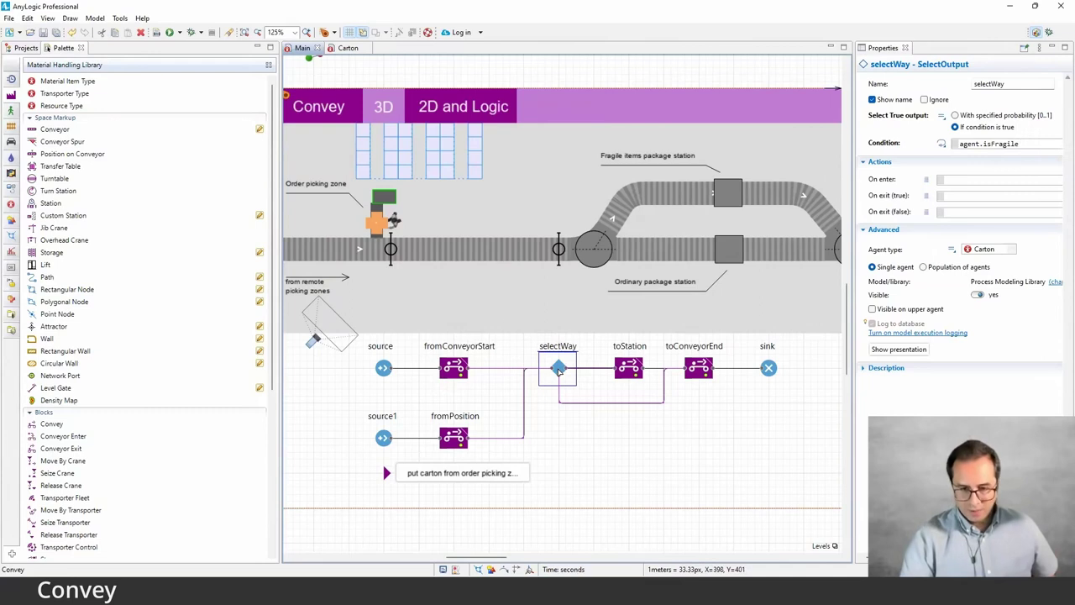
{"action": "scroll", "coordinate": [672, 362], "scroll_direction": "right", "scroll_amount": 1}
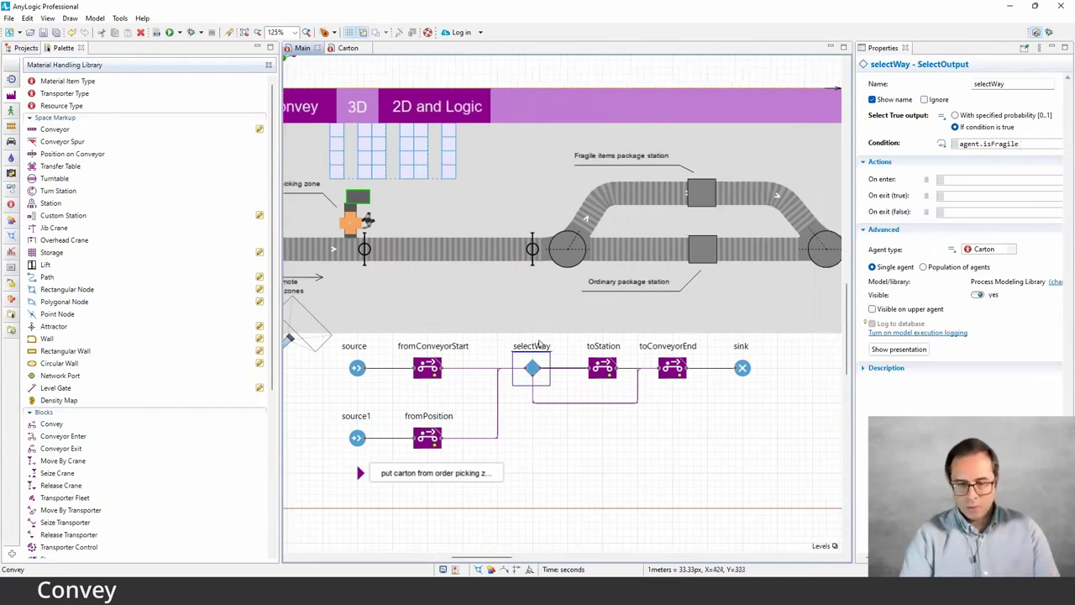
{"action": "left_click", "coordinate": [590, 370]}
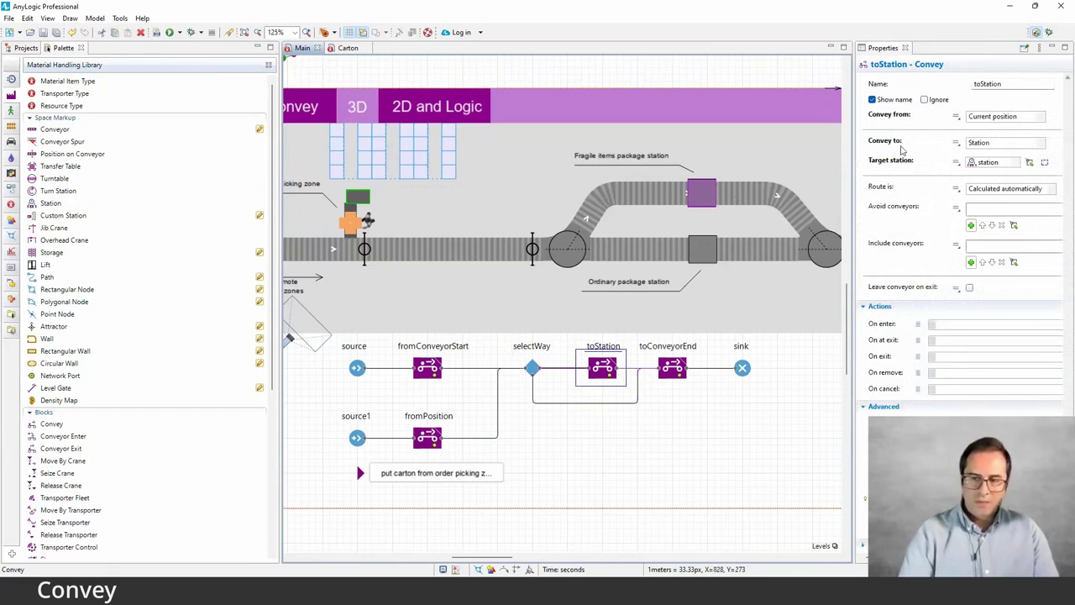
Review the available Convey from and Convey to options of the toStation block
{"action": "left_click", "coordinate": [1039, 118]}
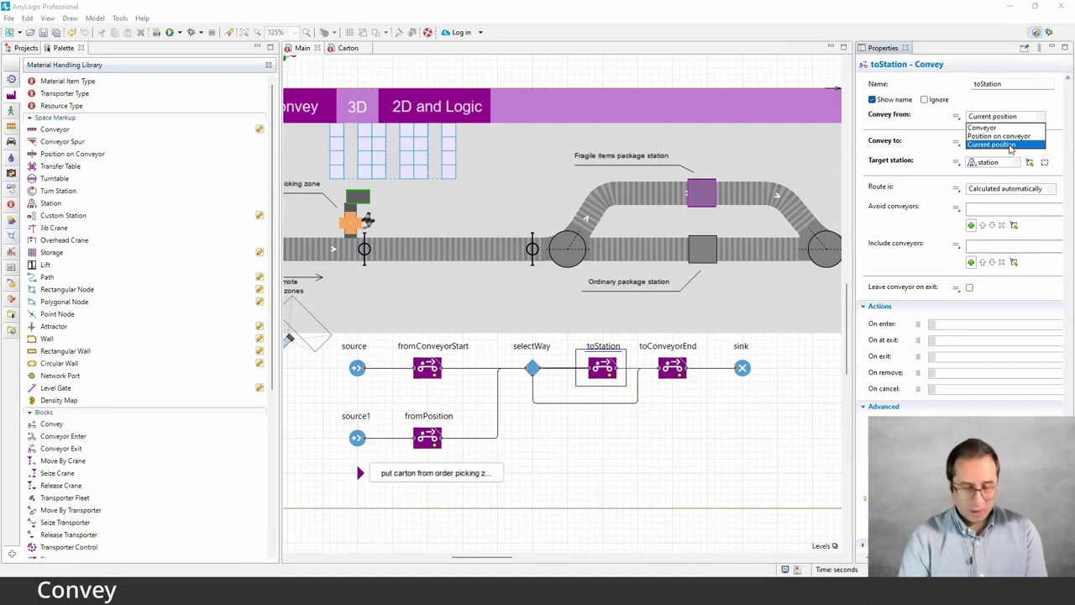
{"action": "left_click", "coordinate": [941, 128]}
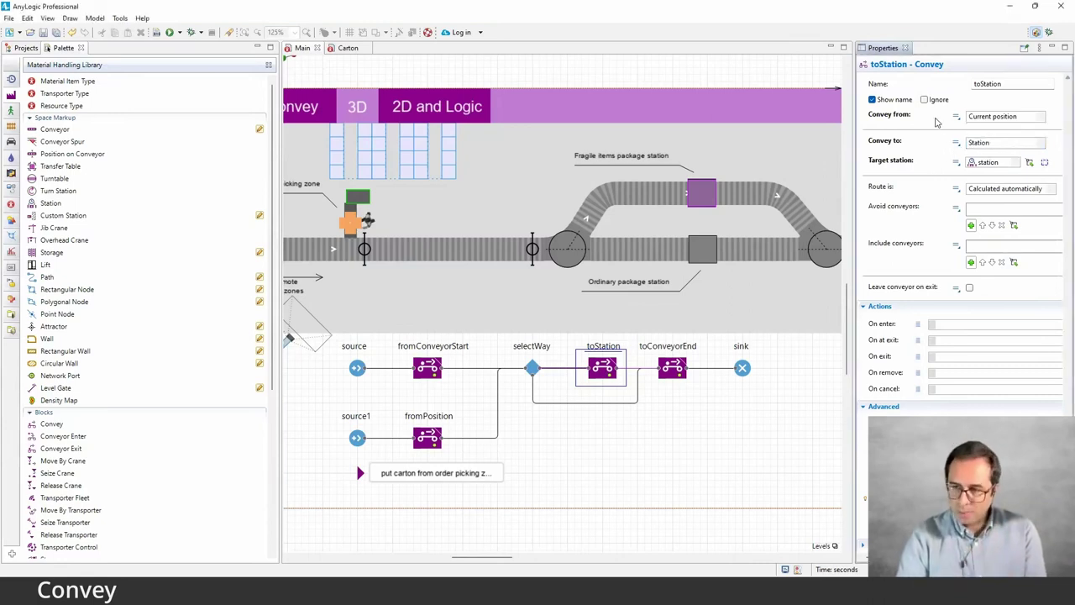
{"action": "left_click", "coordinate": [1040, 144]}
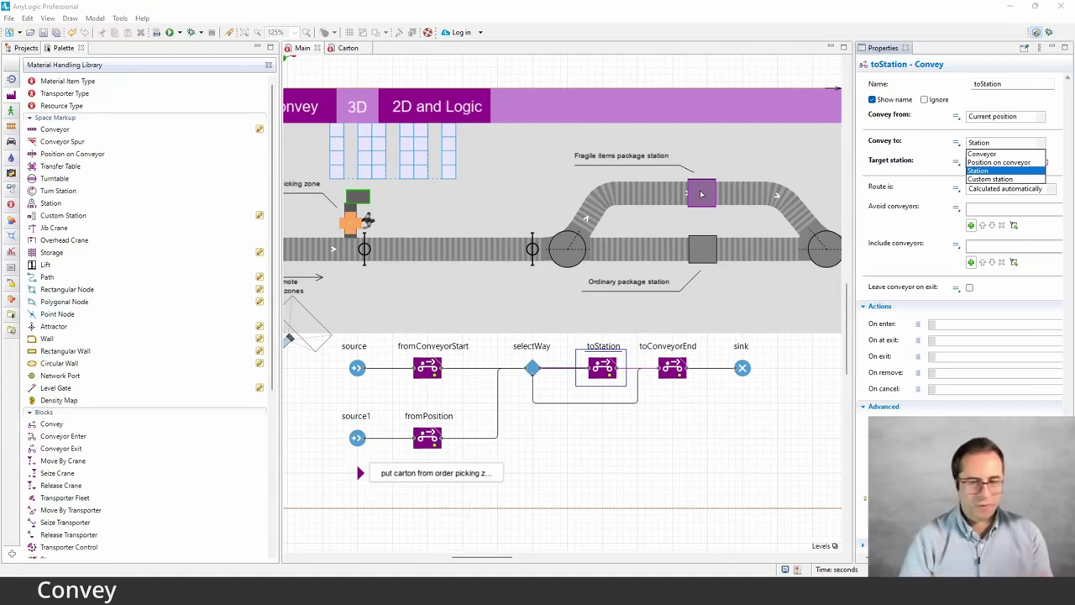
{"action": "left_click", "coordinate": [924, 145]}
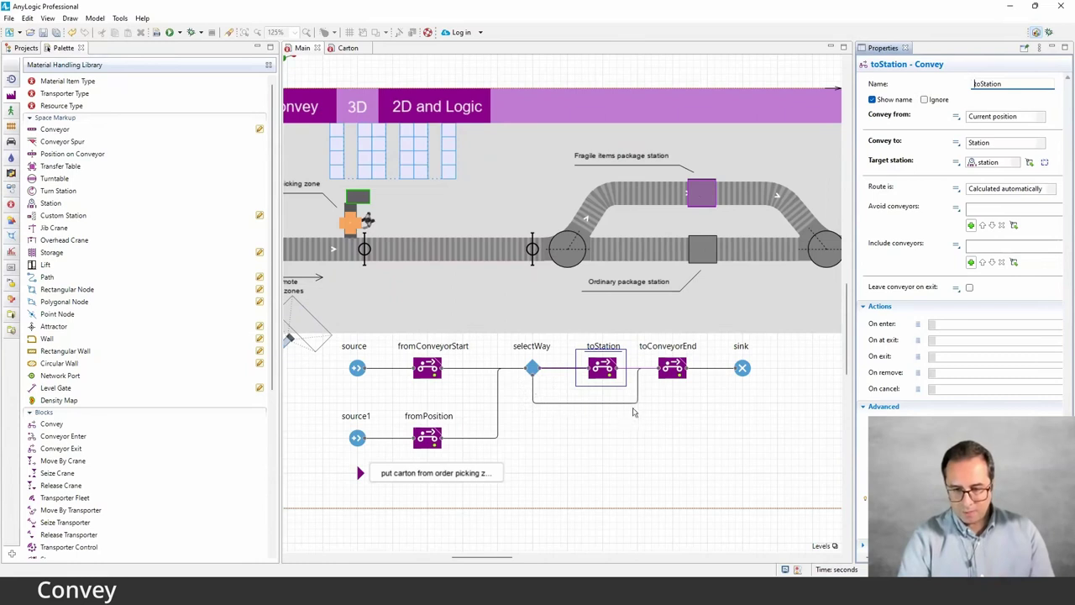
Inspect the destination settings of the toConveyorEnd block and trace its target conveyor to the end of the line in the layout
{"action": "left_click", "coordinate": [677, 367]}
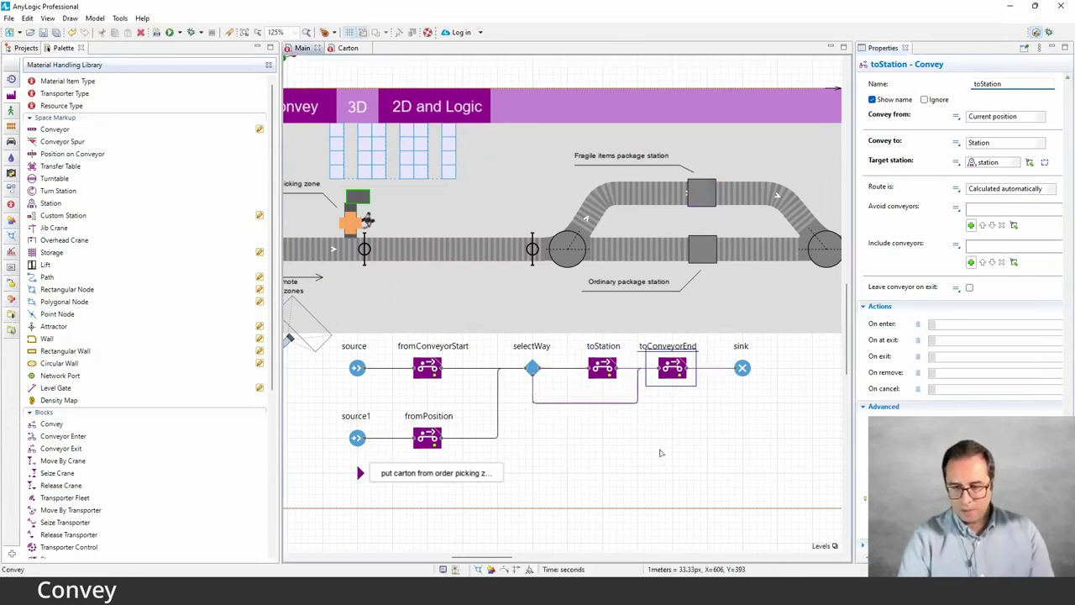
{"action": "left_click_drag", "start_coordinate": [707, 420], "coordinate": [694, 428]}
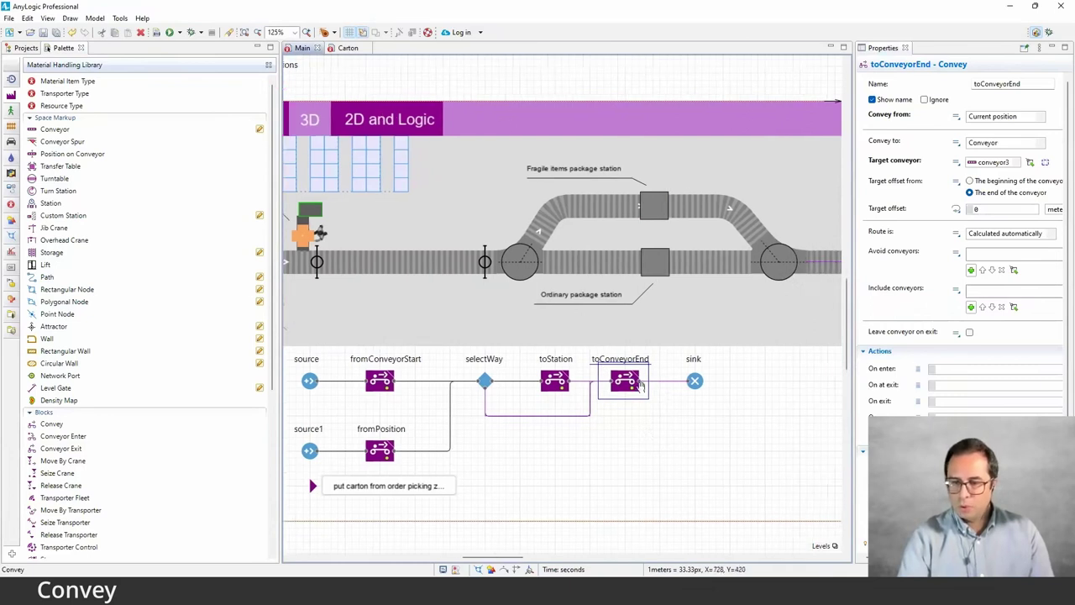
{"action": "scroll", "coordinate": [705, 397], "scroll_direction": "right", "scroll_amount": 5}
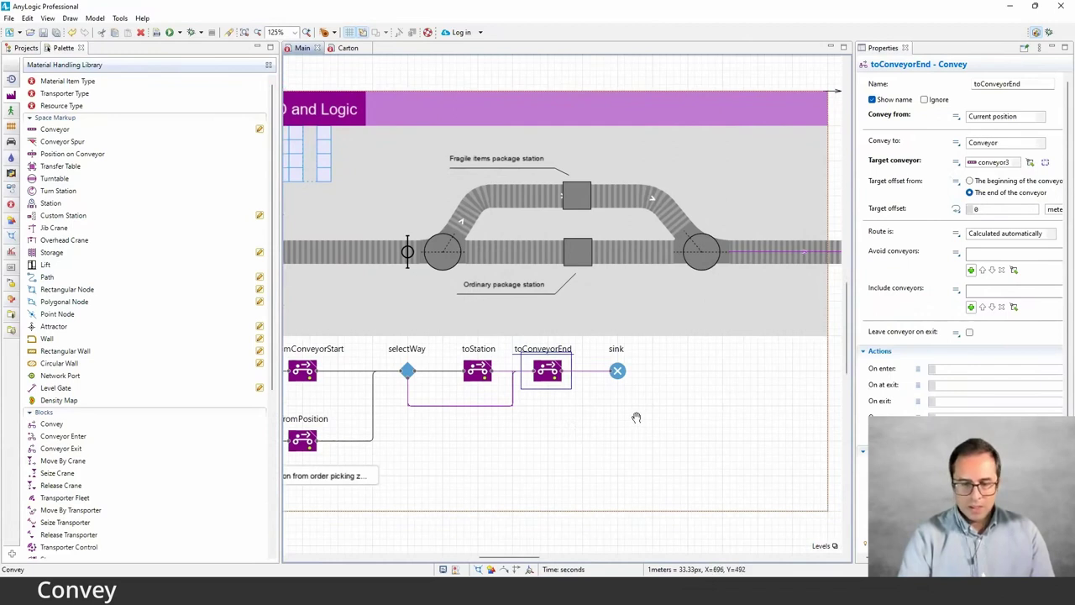
{"action": "scroll", "coordinate": [638, 417], "scroll_direction": "down", "scroll_amount": 1}
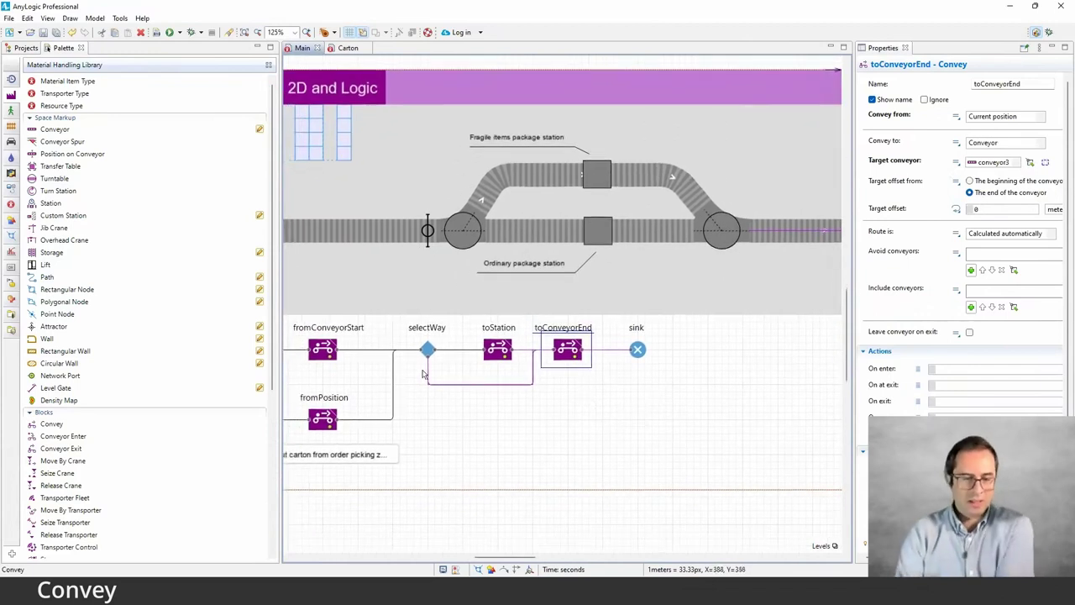
{"action": "left_click_drag", "start_coordinate": [564, 401], "coordinate": [539, 402]}
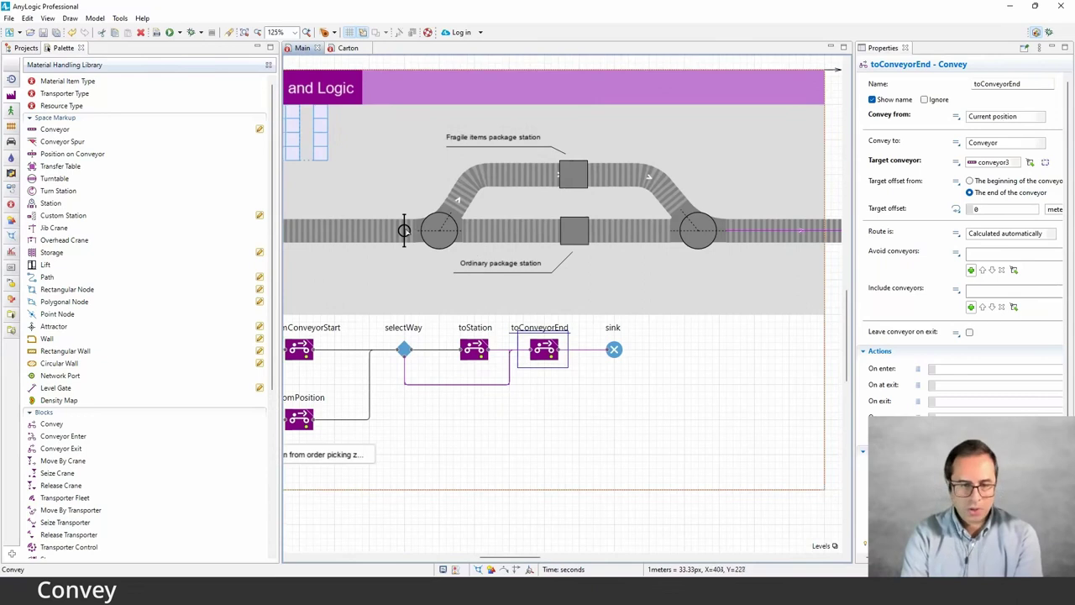
{"action": "left_click_drag", "start_coordinate": [830, 245], "coordinate": [758, 269]}
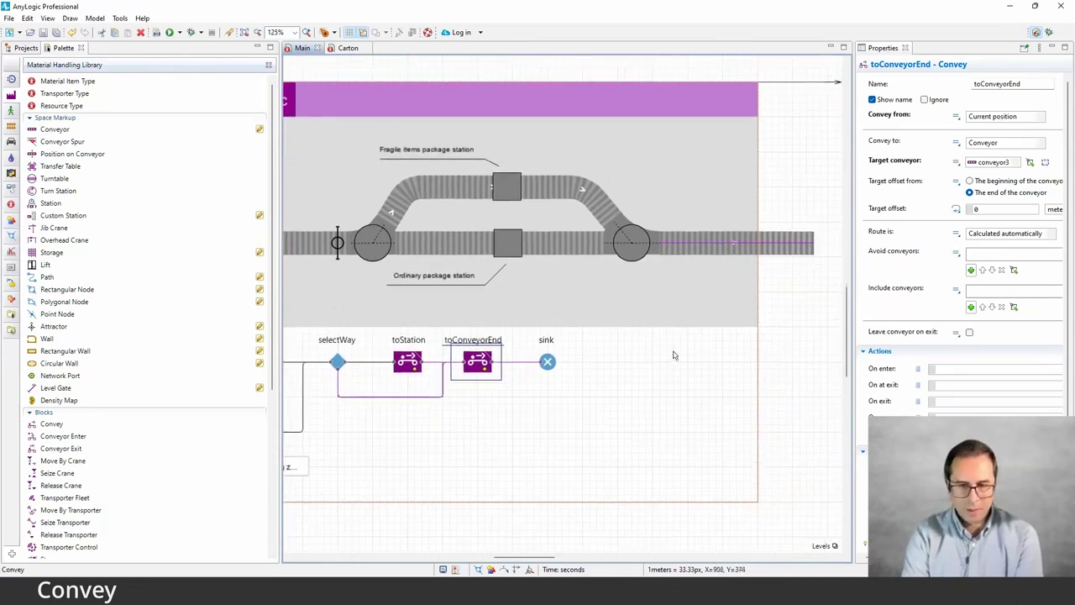
{"action": "scroll", "coordinate": [643, 357], "scroll_direction": "left", "scroll_amount": 2}
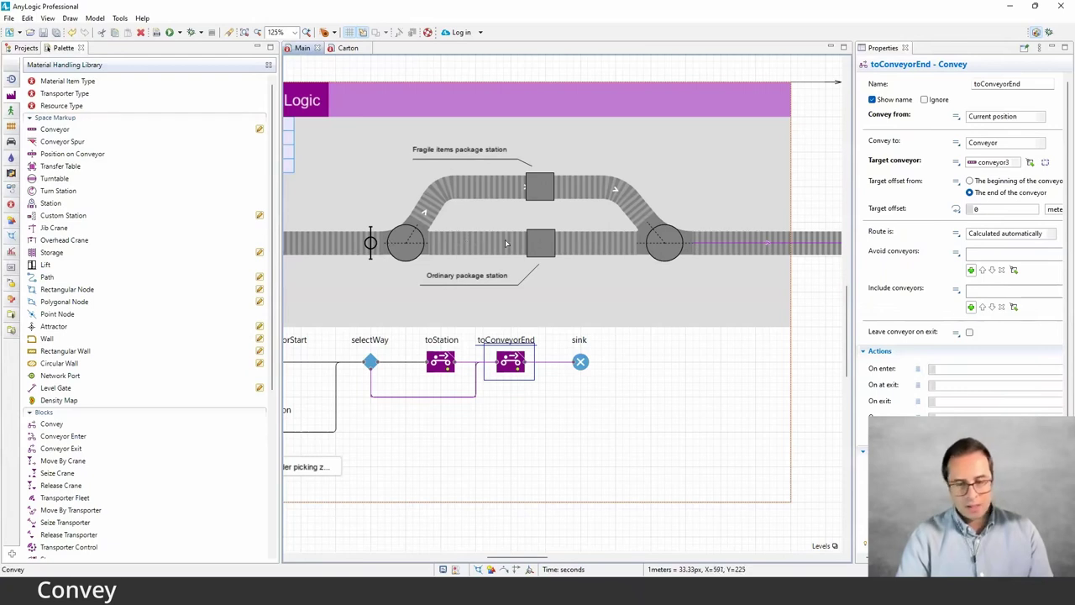
Inspect the ordinary package station's settings and go back over the flowchart to the fromConveyorStart block
{"action": "left_click", "coordinate": [536, 243]}
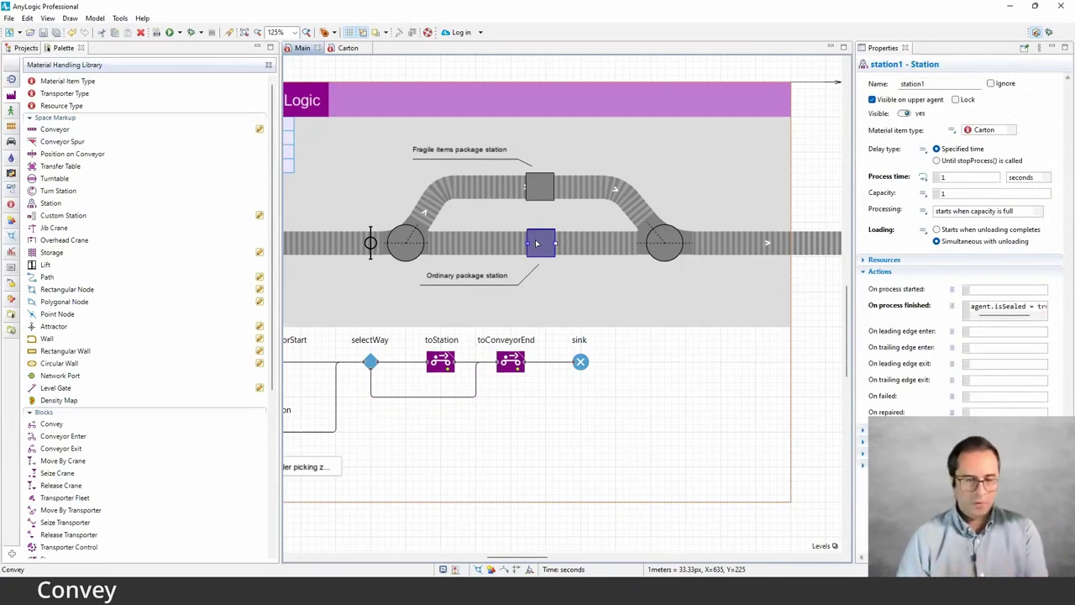
{"action": "scroll", "coordinate": [661, 395], "scroll_direction": "left", "scroll_amount": 3}
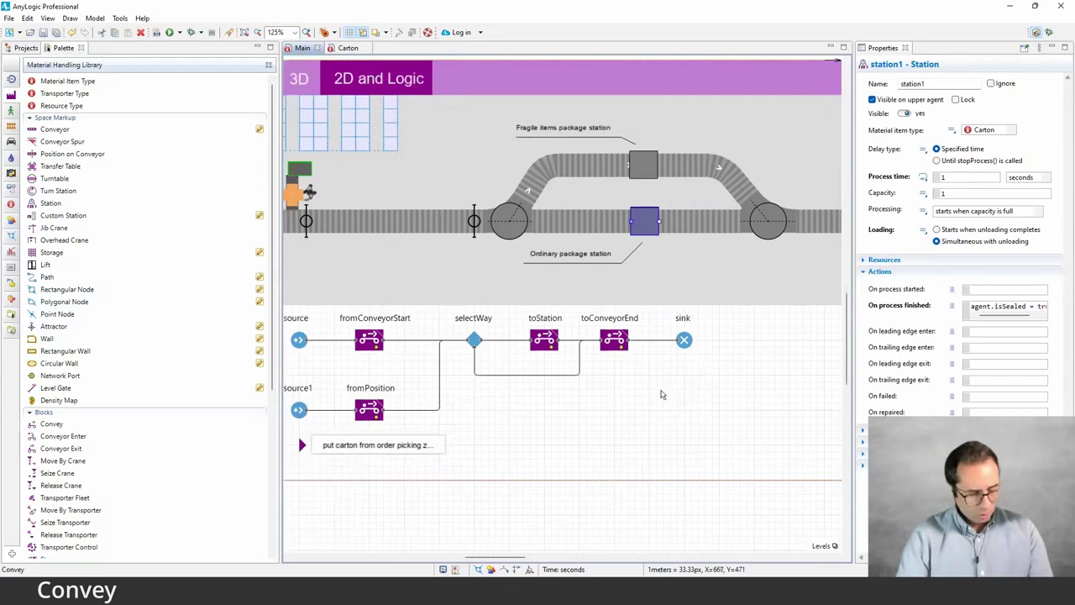
{"action": "scroll", "coordinate": [661, 395], "scroll_direction": "down", "scroll_amount": 1}
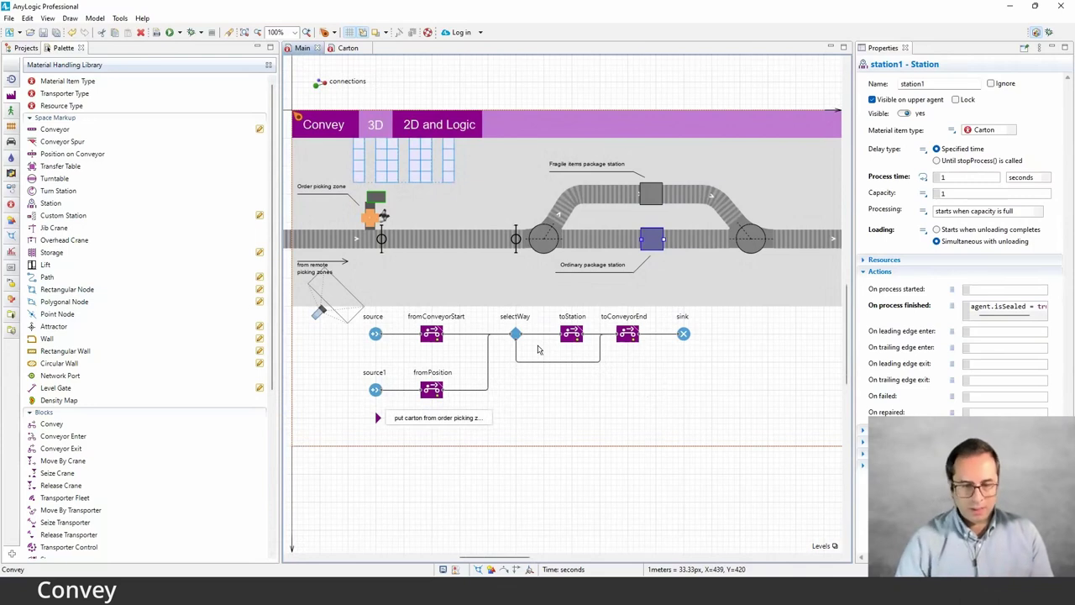
{"action": "left_click", "coordinate": [440, 337]}
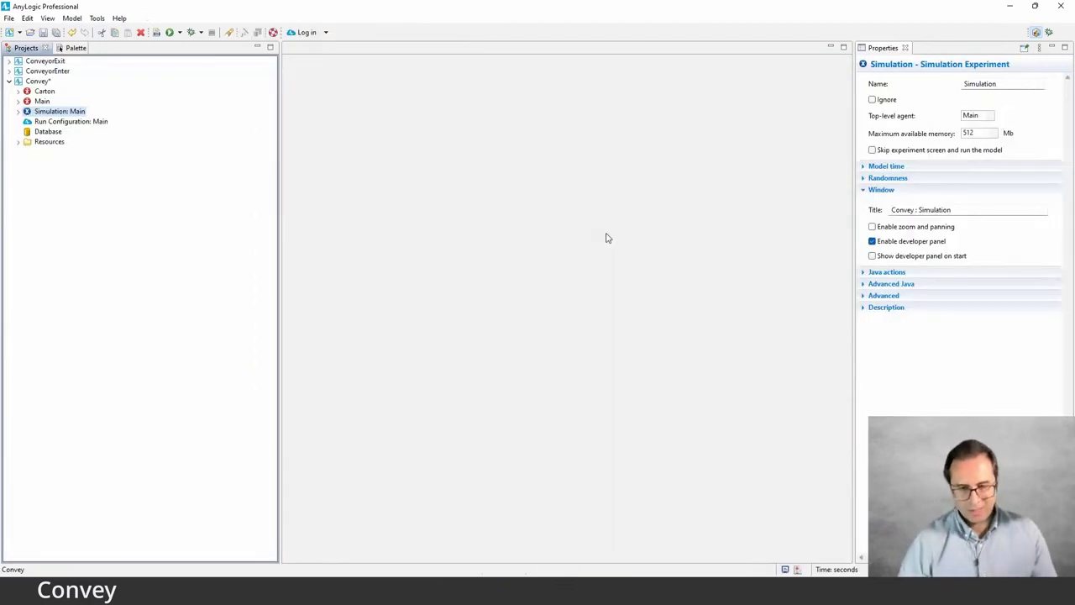
Run the Convey model's simulation experiment and raise the execution speed to x5
{"action": "right_click", "coordinate": [84, 111]}
{"action": "left_click", "coordinate": [129, 279]}
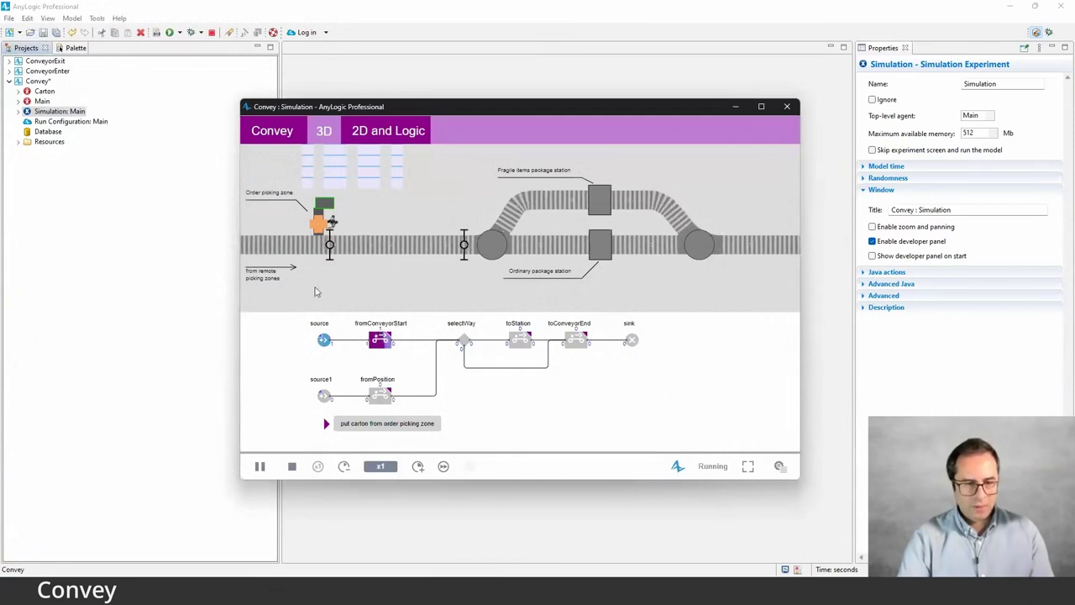
{"action": "left_click", "coordinate": [417, 466]}
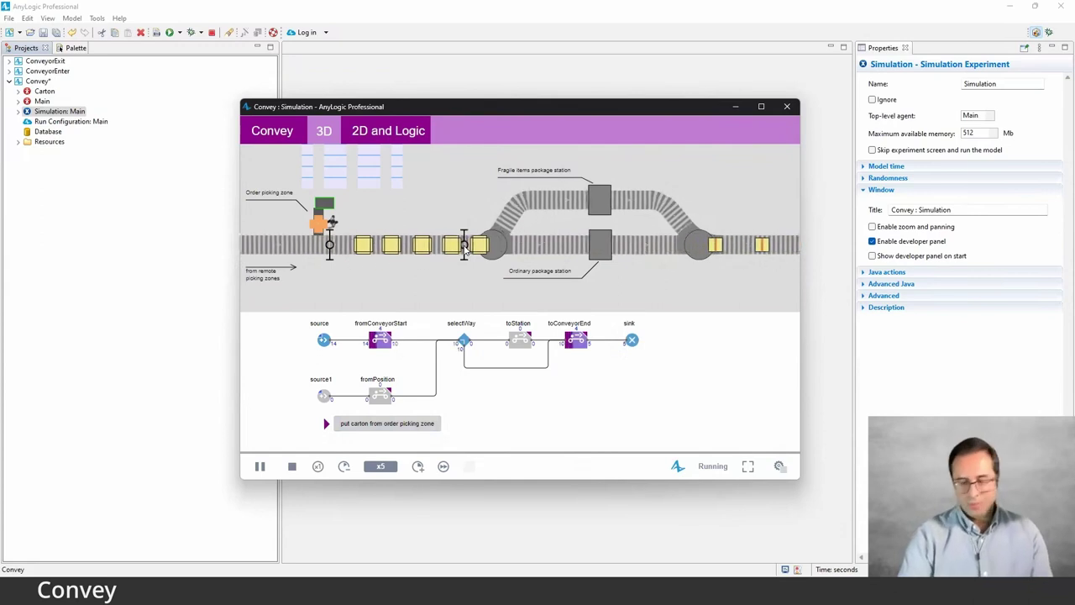
Put cartons on the conveyor from the order picking zone in the running simulation, and close the simulation window
{"action": "left_click", "coordinate": [387, 426]}
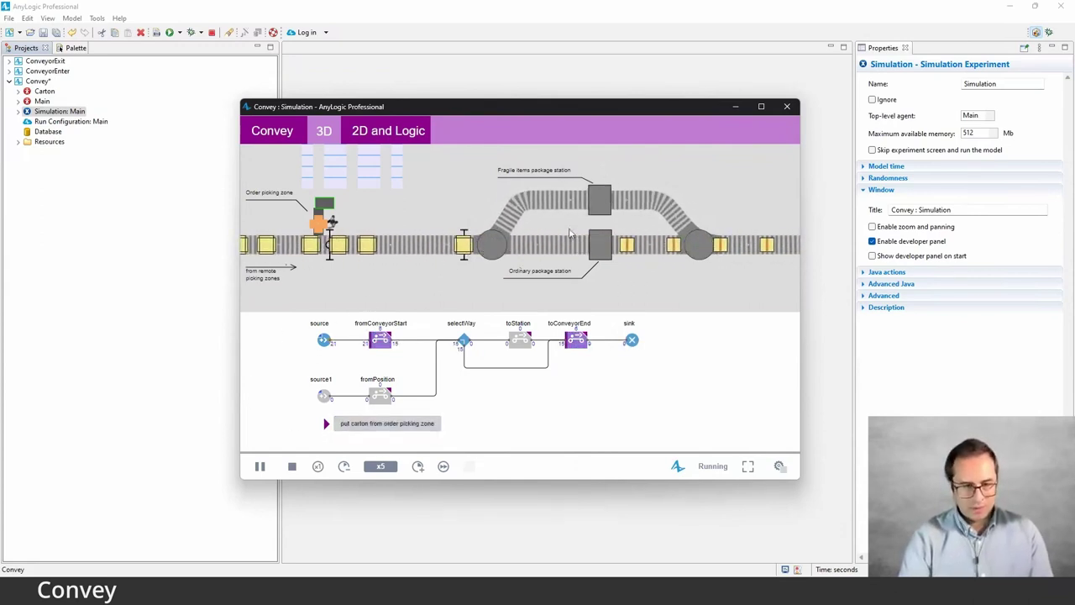
{"action": "left_click", "coordinate": [383, 422]}
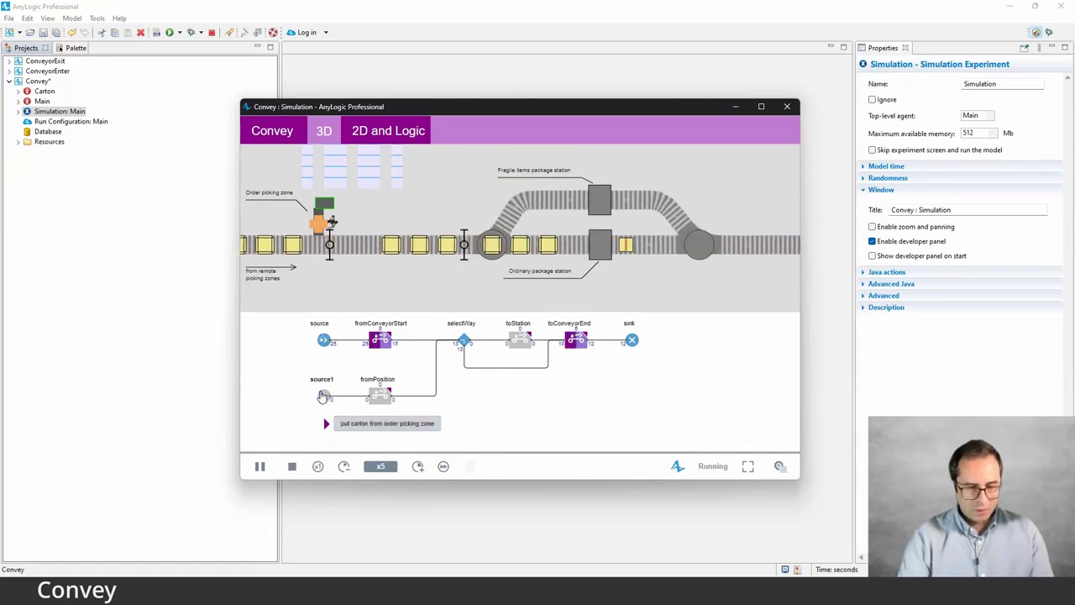
{"action": "left_click", "coordinate": [370, 424]}
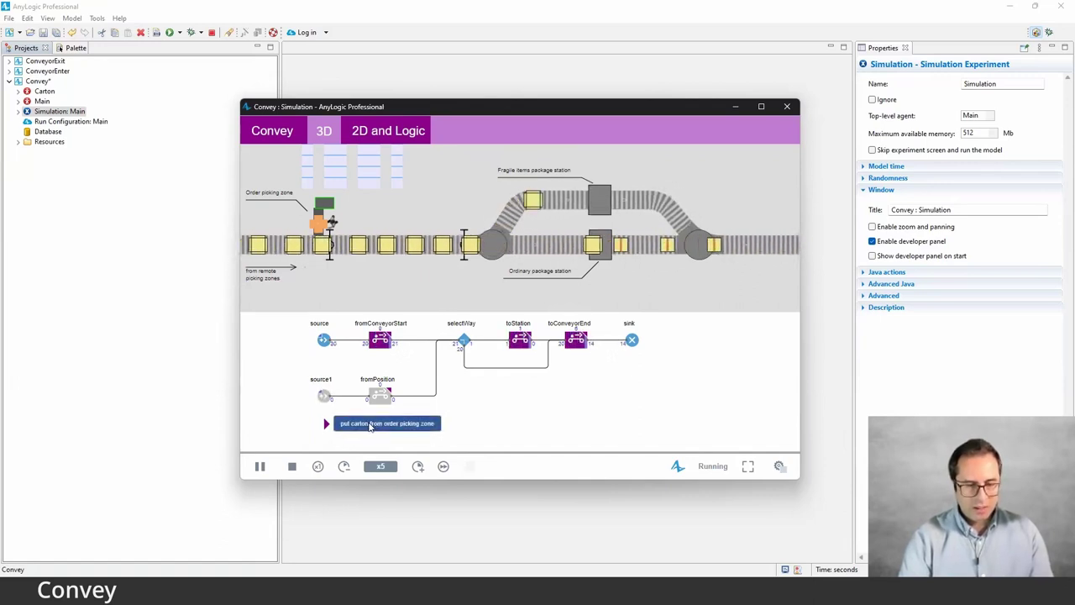
{"action": "left_click", "coordinate": [370, 424]}
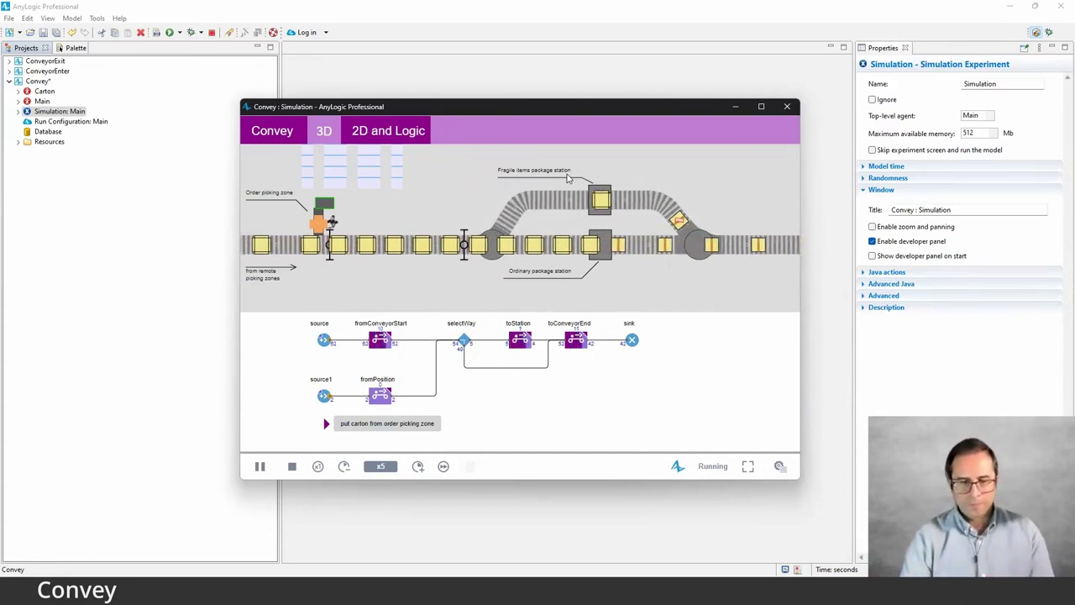
{"action": "left_click", "coordinate": [784, 107]}
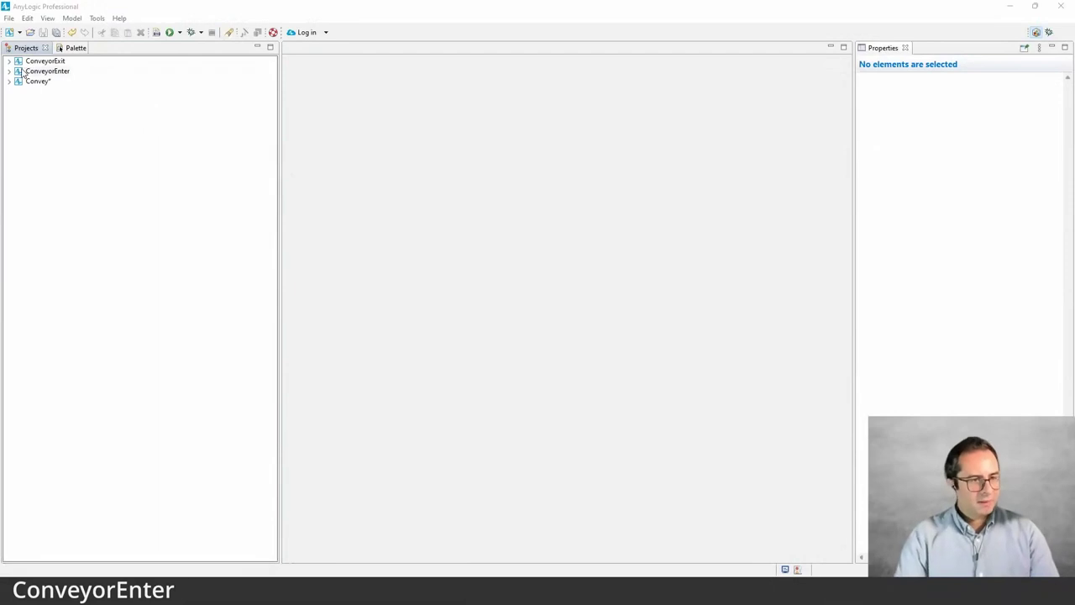
Open Main of the ConveyorEnter model and run its simulation experiment to watch pallets being covered and conveyed
{"action": "left_click", "coordinate": [8, 72]}
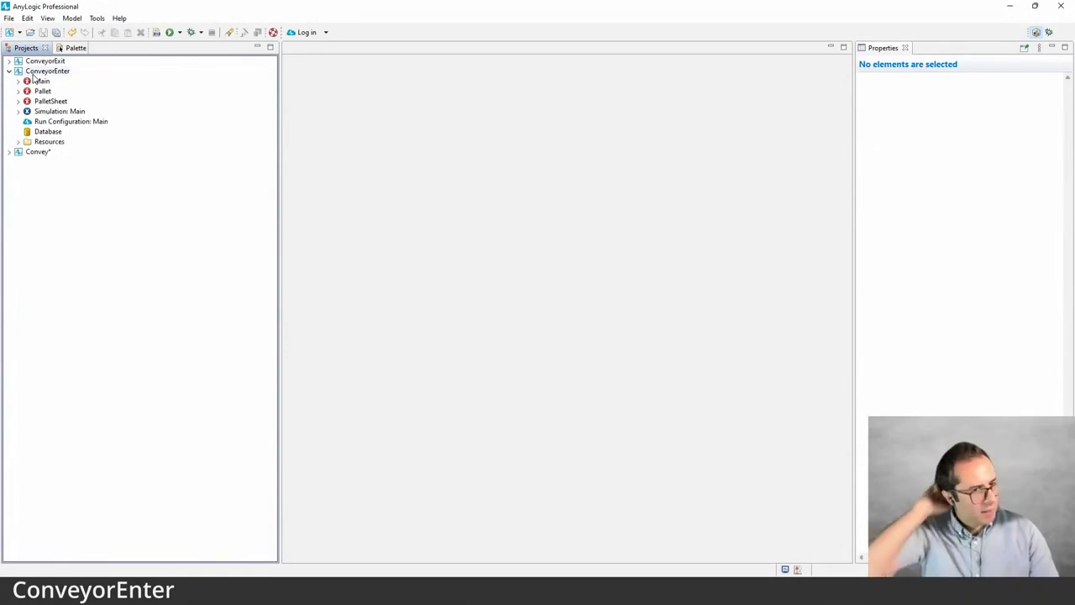
{"action": "double_click", "coordinate": [40, 80]}
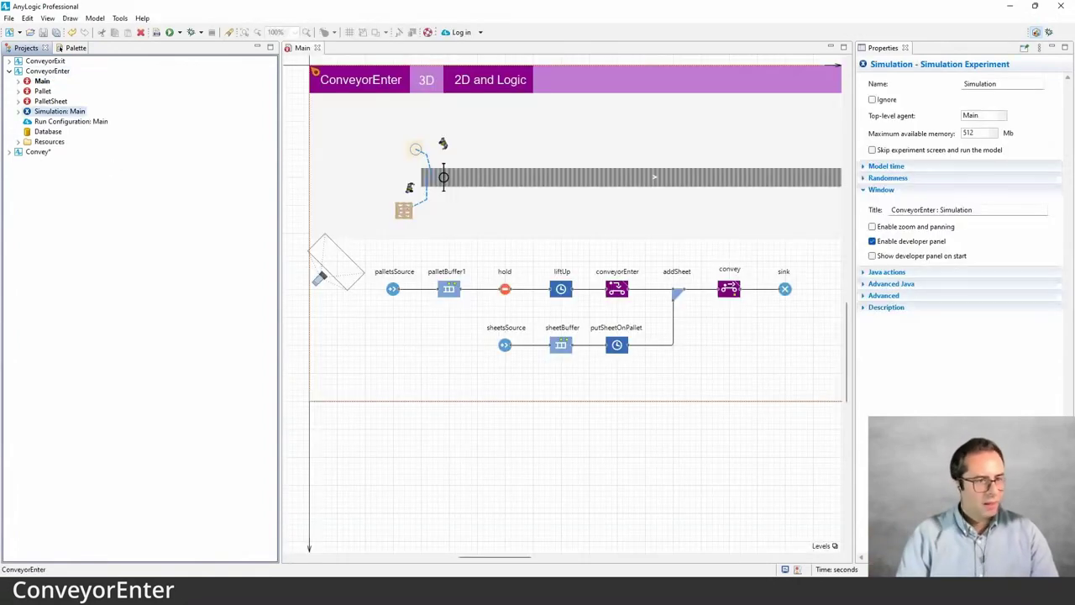
{"action": "right_click", "coordinate": [58, 111]}
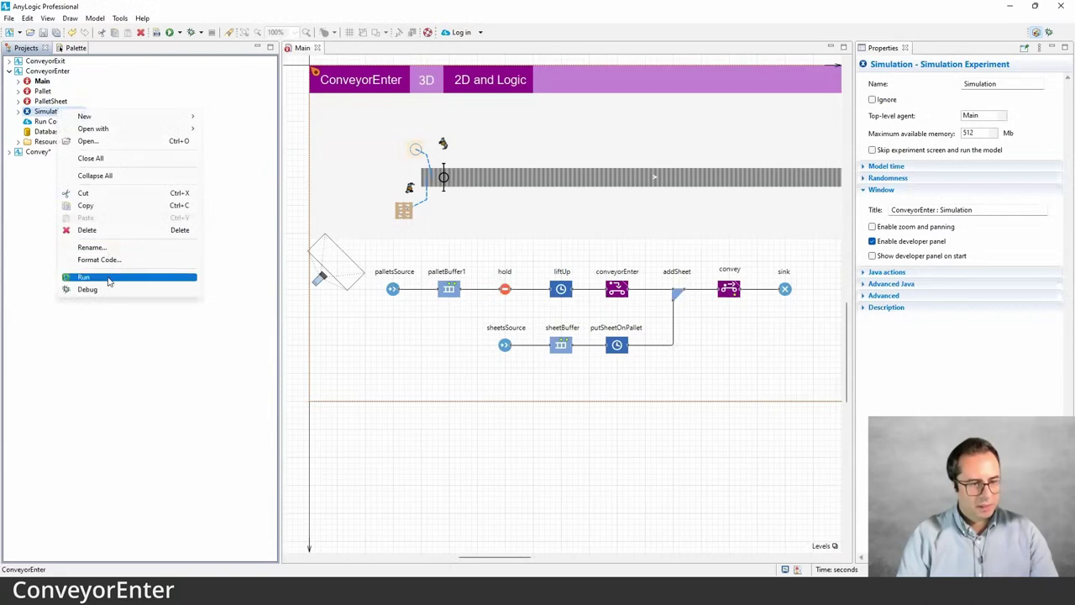
{"action": "left_click", "coordinate": [84, 279]}
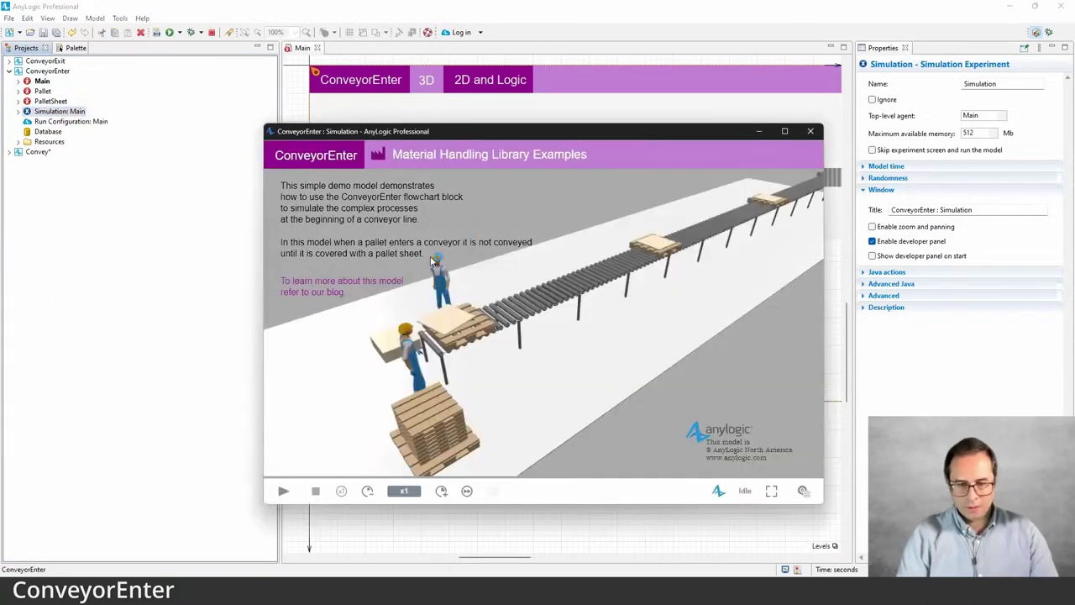
{"action": "left_click", "coordinate": [283, 491]}
{"action": "left_click_drag", "start_coordinate": [640, 132], "coordinate": [608, 117]}
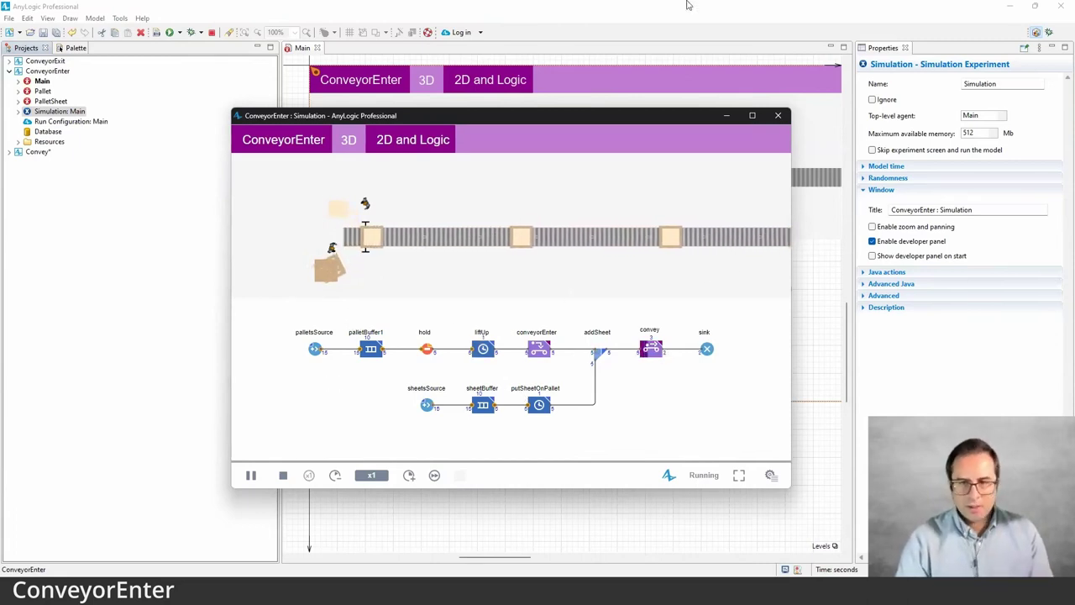
{"action": "key", "text": "alt+F4"}
Check which agent types palletsSource and sheetsSource create, and open the Pallet agent type
{"action": "left_click", "coordinate": [392, 290]}
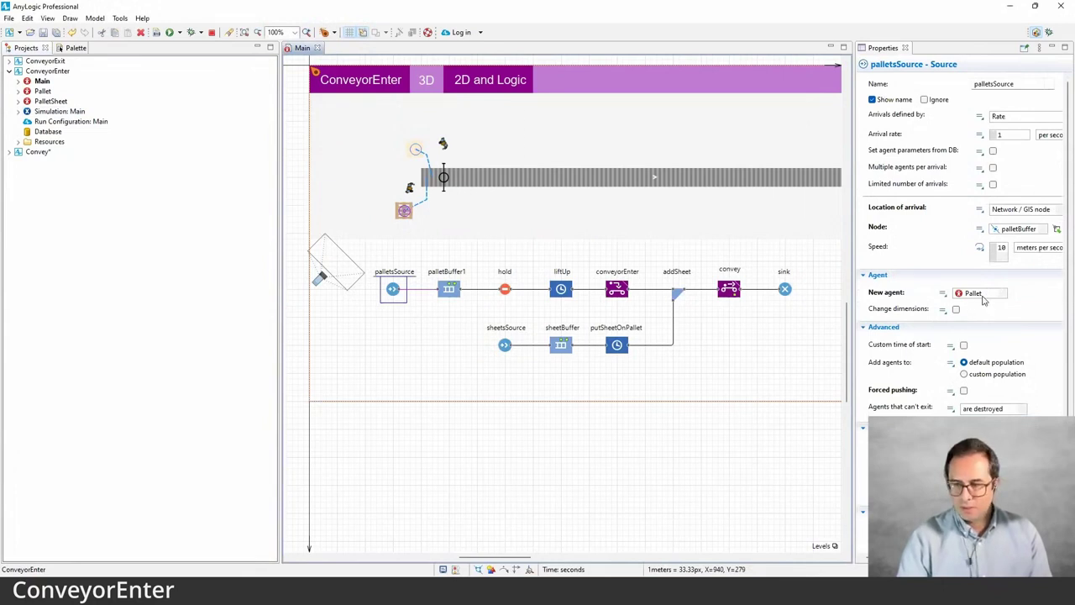
{"action": "left_click", "coordinate": [506, 346]}
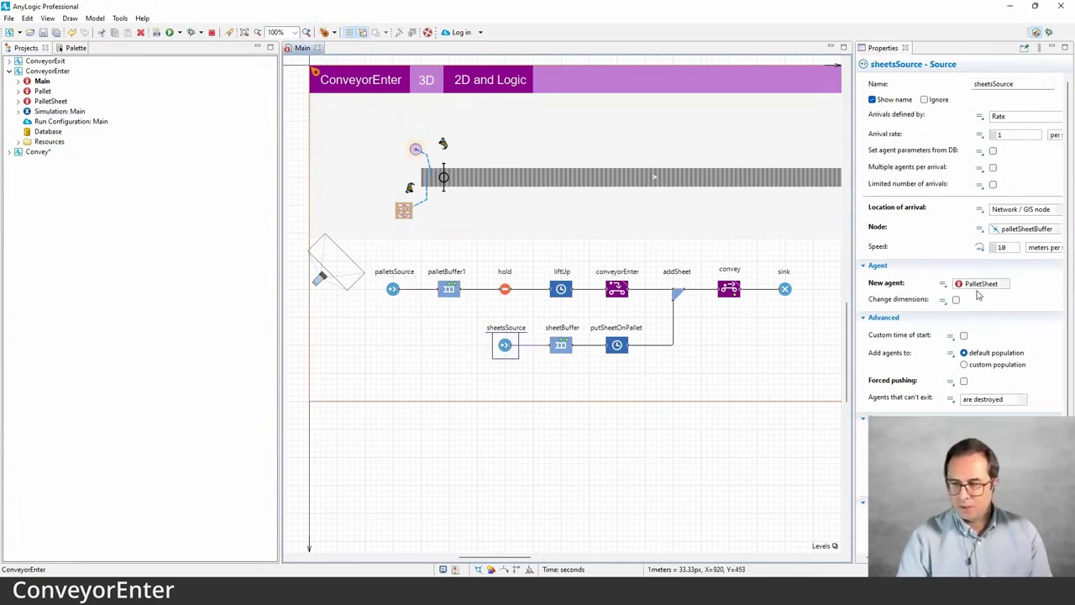
{"action": "left_click", "coordinate": [171, 126]}
{"action": "key", "text": "Return"}
{"action": "scroll", "coordinate": [375, 160], "scroll_direction": "up", "scroll_amount": 4}
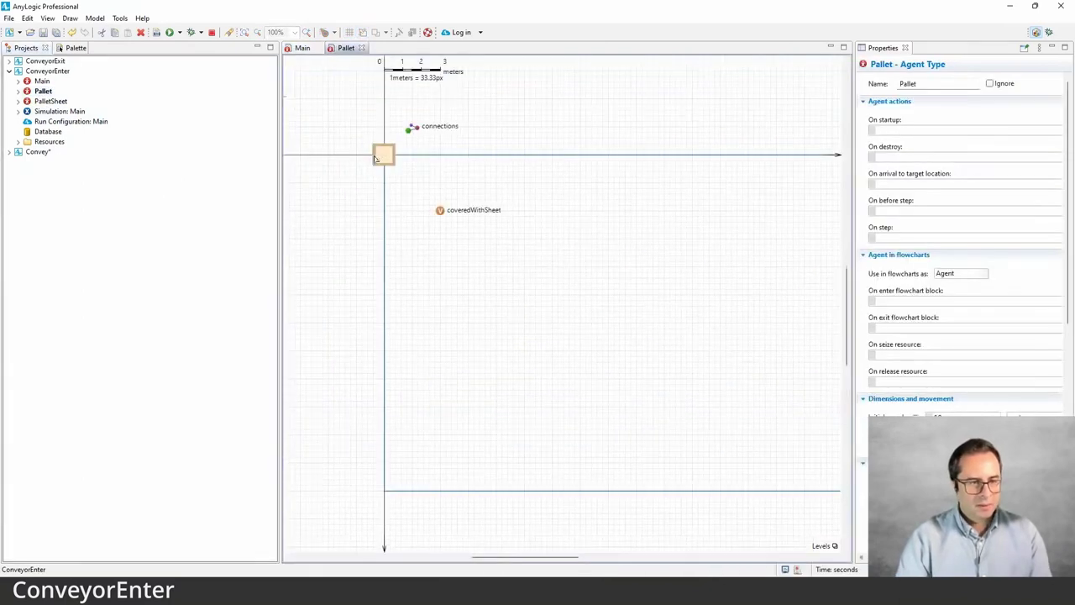
Open the PalletSheet agent type, select its rectangle, and compare it with the shape in the Pallet agent type
{"action": "left_click", "coordinate": [56, 101]}
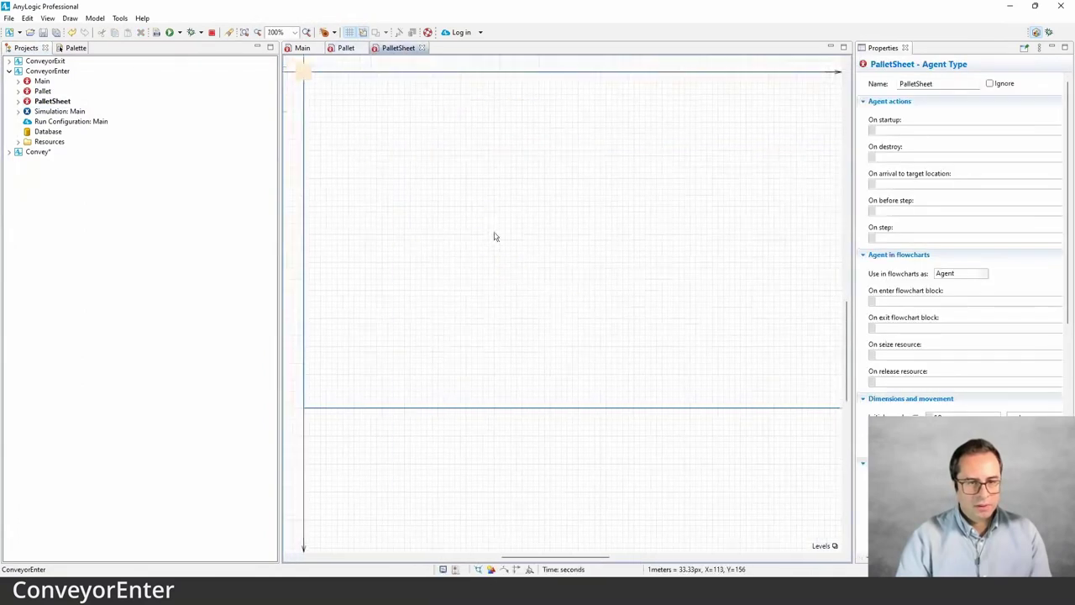
{"action": "left_click", "coordinate": [492, 191]}
{"action": "key", "text": "ctrl+c"}
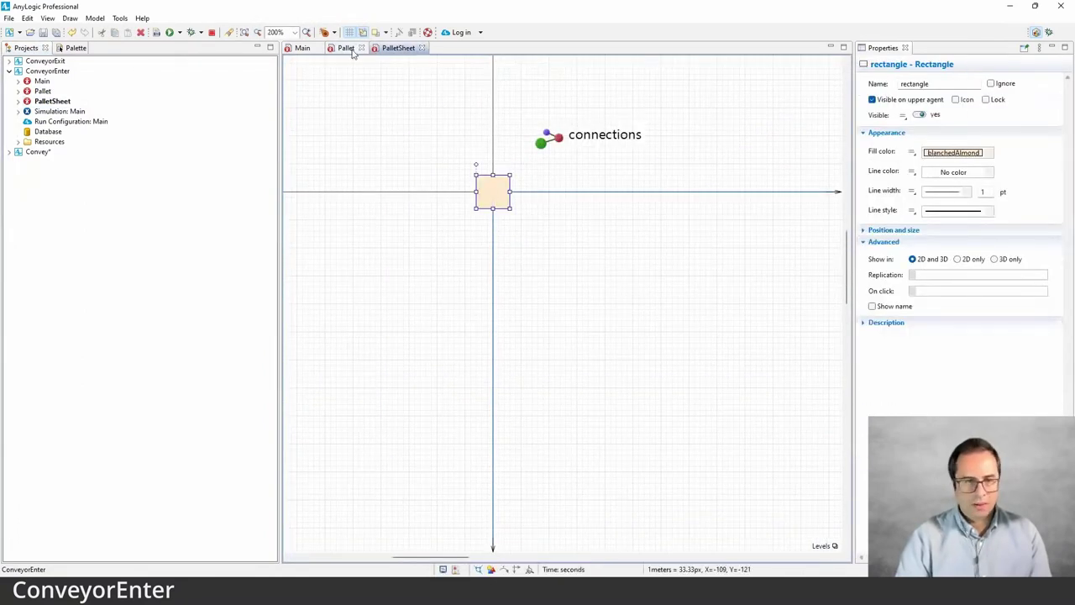
{"action": "left_click", "coordinate": [345, 48]}
{"action": "key", "text": "ctrl+v"}
{"action": "left_click", "coordinate": [388, 172]}
Return to Main and review the settings of palletsSource, palletBuffer1, hold and liftUp, including the path1 location used by liftUp
{"action": "left_click", "coordinate": [303, 50]}
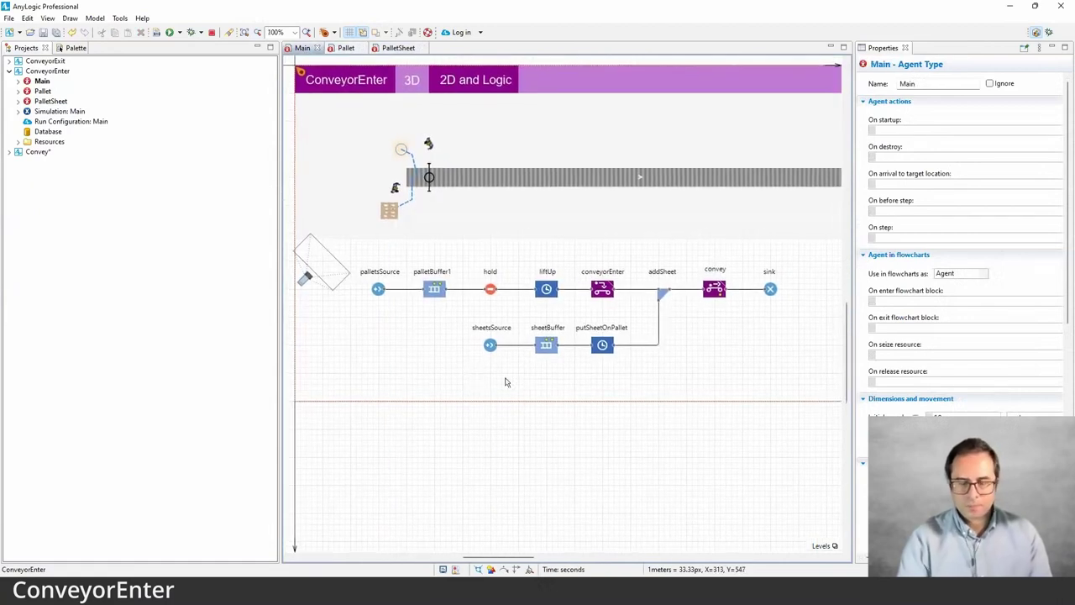
{"action": "left_click", "coordinate": [349, 311]}
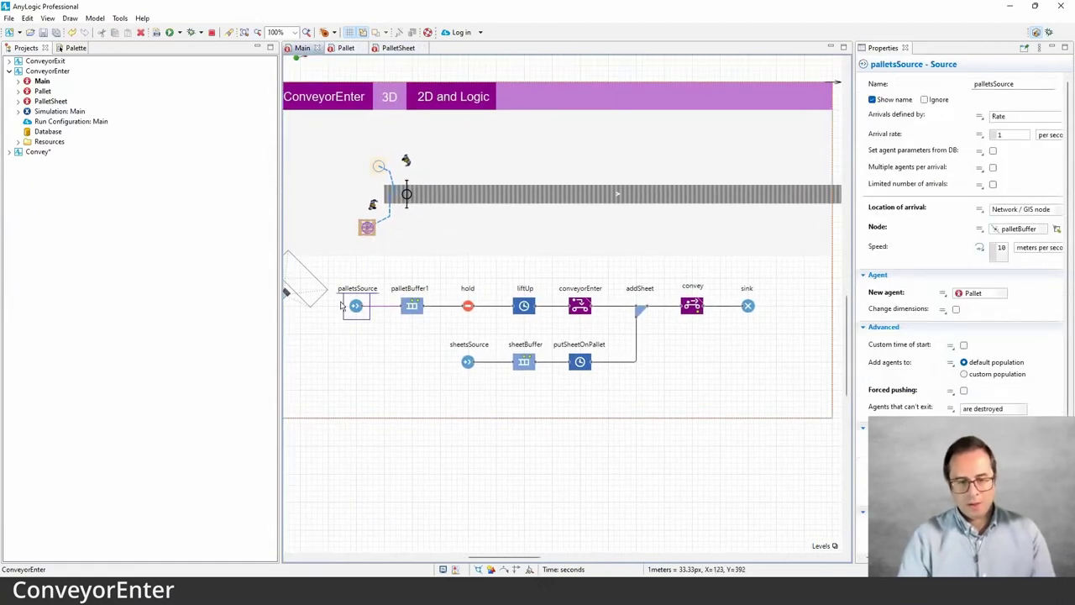
{"action": "left_click", "coordinate": [411, 305]}
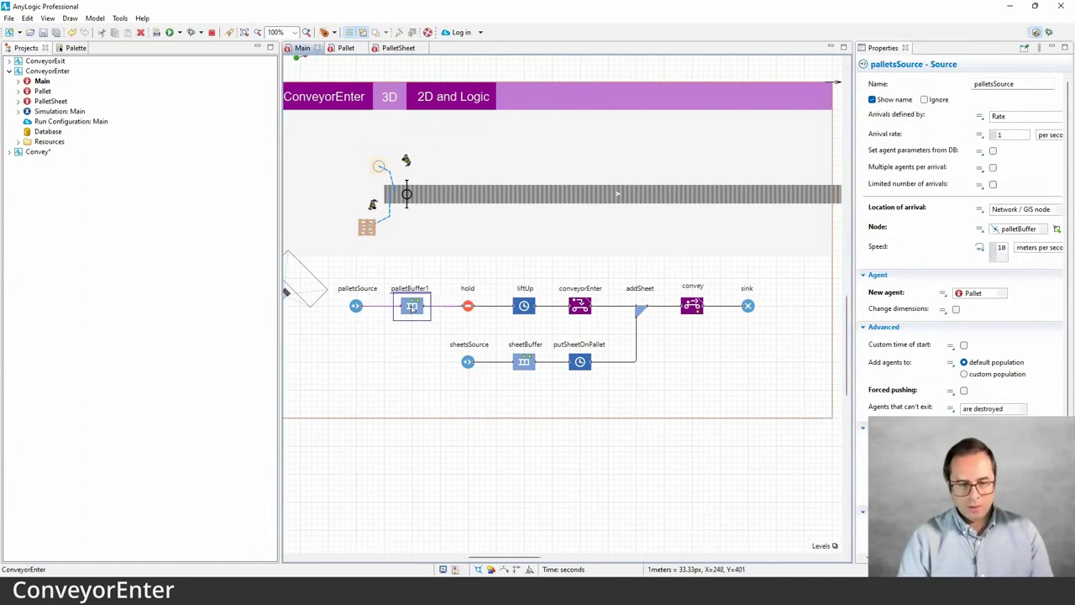
{"action": "left_click", "coordinate": [467, 308]}
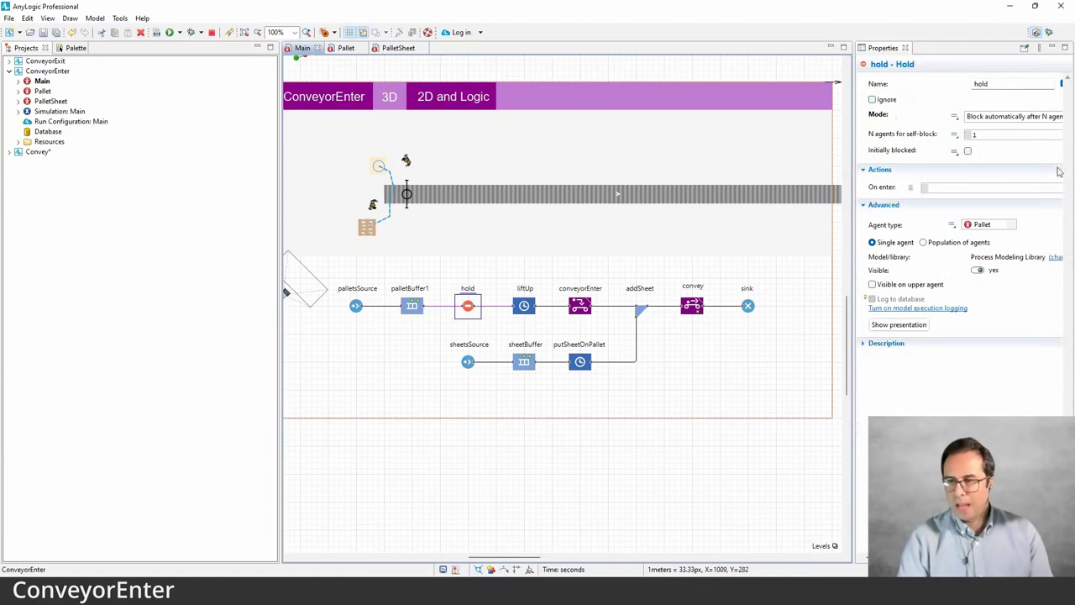
{"action": "left_click", "coordinate": [525, 309]}
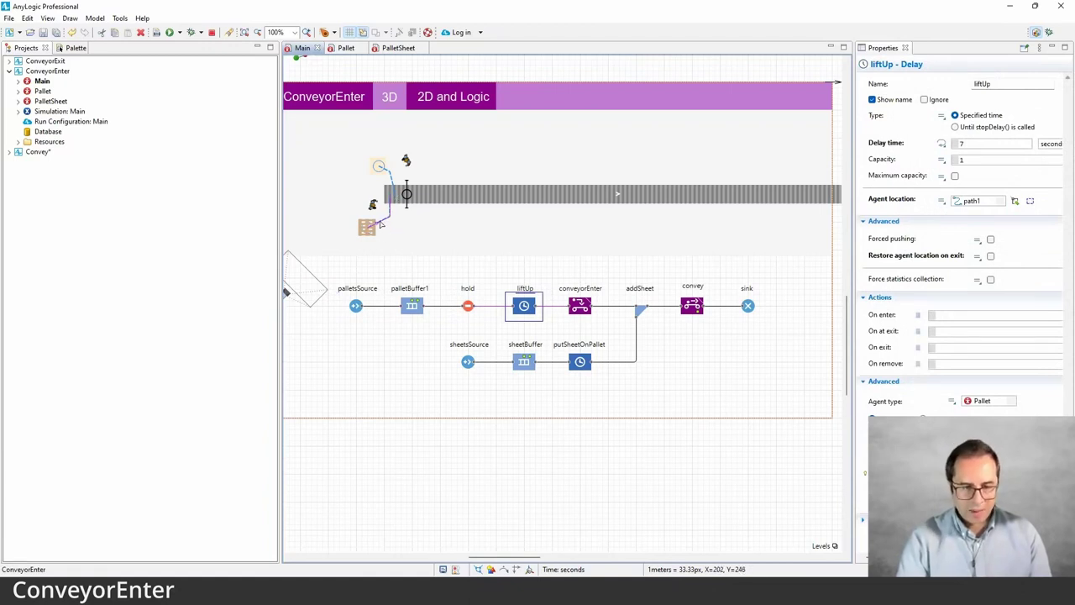
{"action": "left_click", "coordinate": [391, 209]}
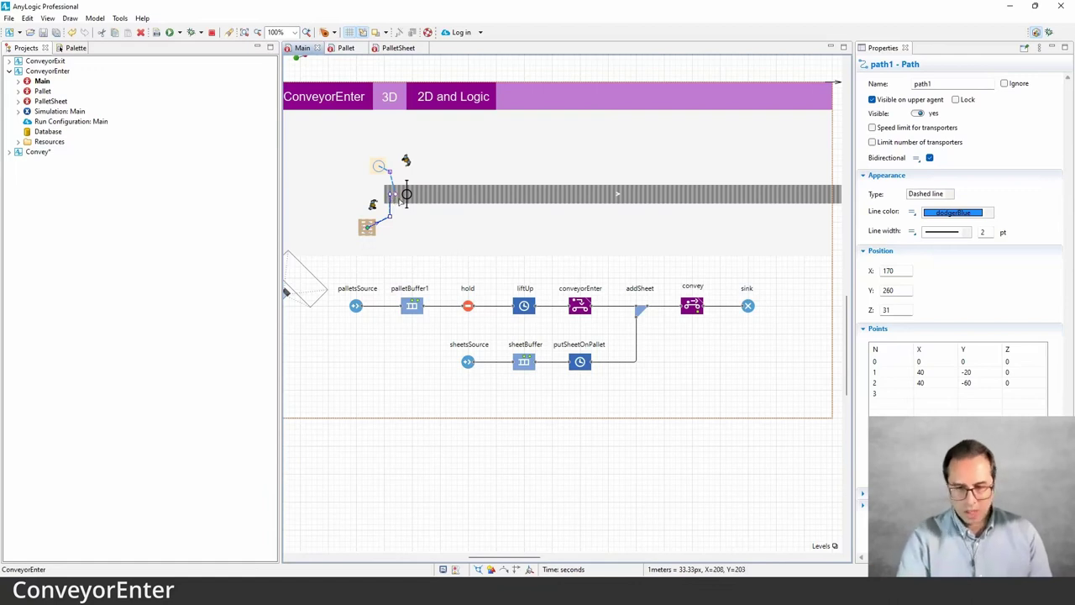
{"action": "left_click", "coordinate": [529, 306]}
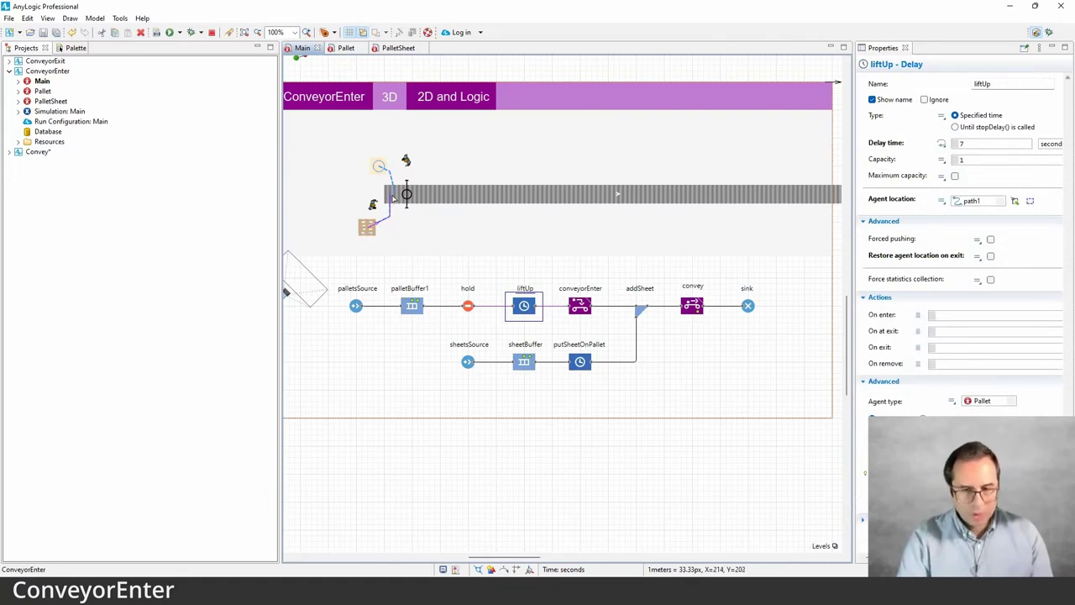
Examine the conveyorEnter block in a wider properties view and check its entry point options, keeping Position on conveyor
{"action": "left_click", "coordinate": [580, 305]}
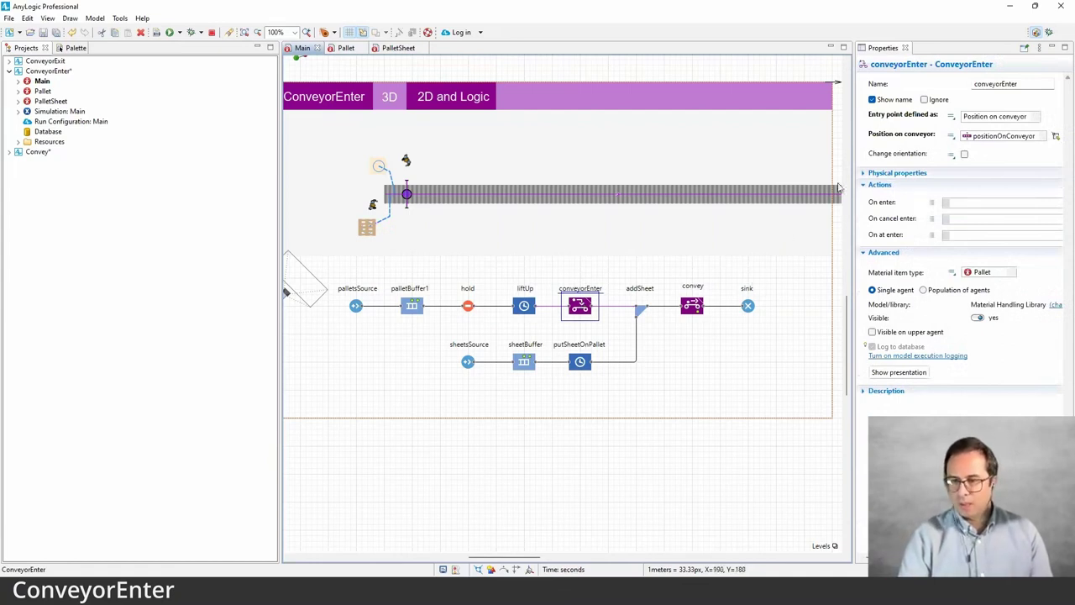
{"action": "left_click_drag", "start_coordinate": [851, 185], "coordinate": [792, 185]}
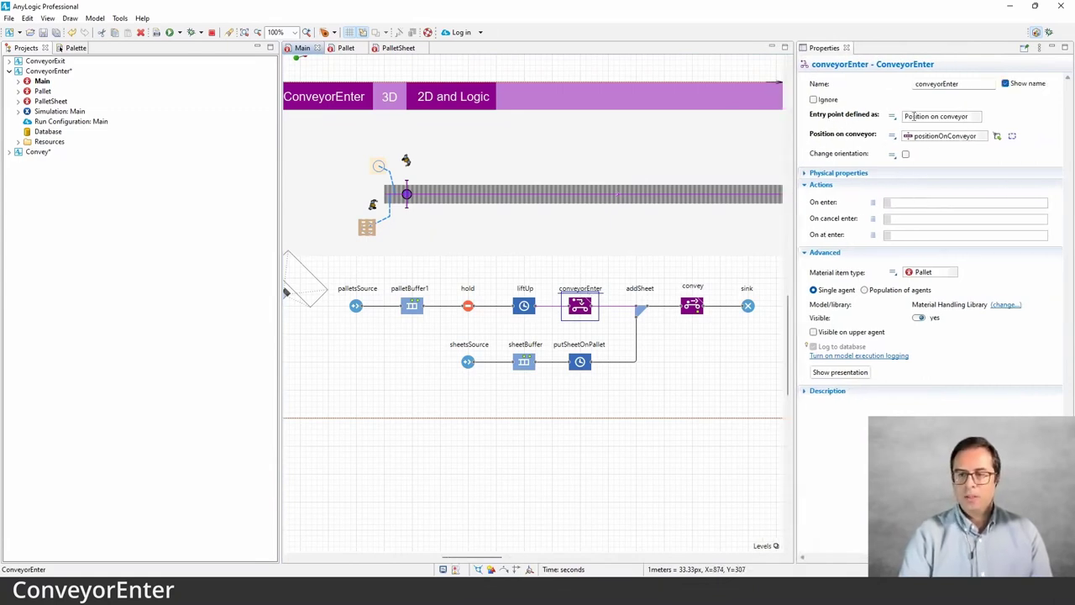
{"action": "left_click", "coordinate": [979, 117]}
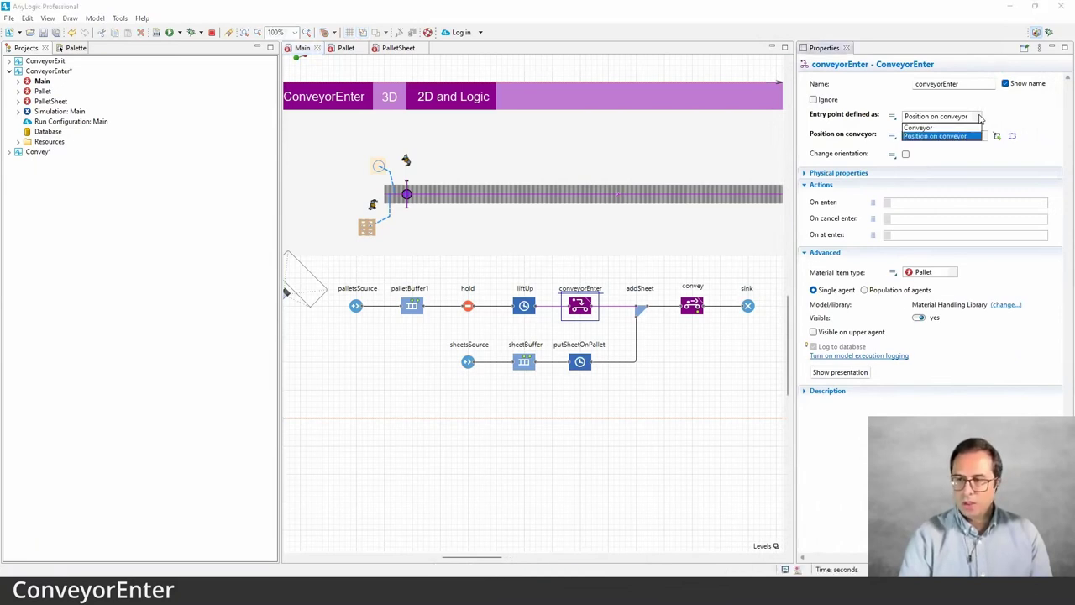
{"action": "left_click", "coordinate": [976, 117]}
{"action": "left_click", "coordinate": [974, 118]}
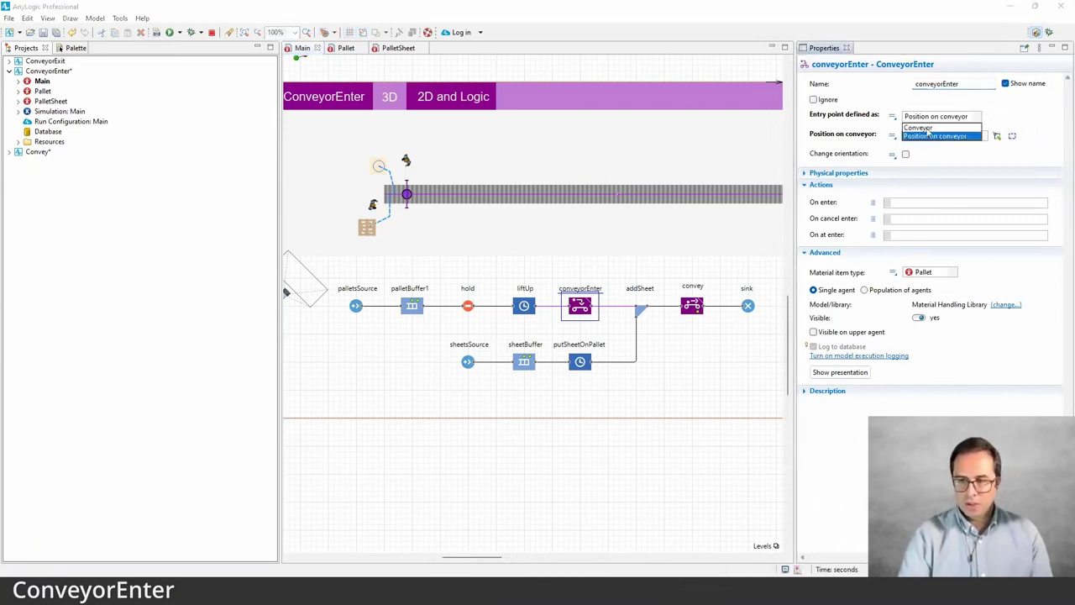
{"action": "left_click", "coordinate": [933, 136]}
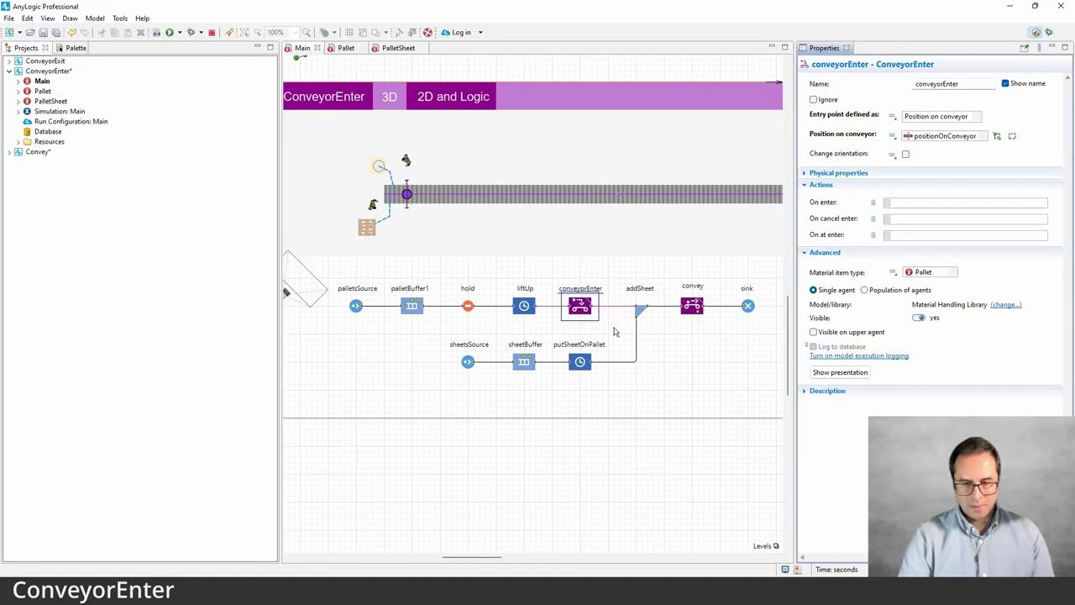
Review the pallet sheet branch by inspecting the sheetsSource, sheetBuffer and putSheetOnPallet blocks
{"action": "left_click", "coordinate": [470, 378]}
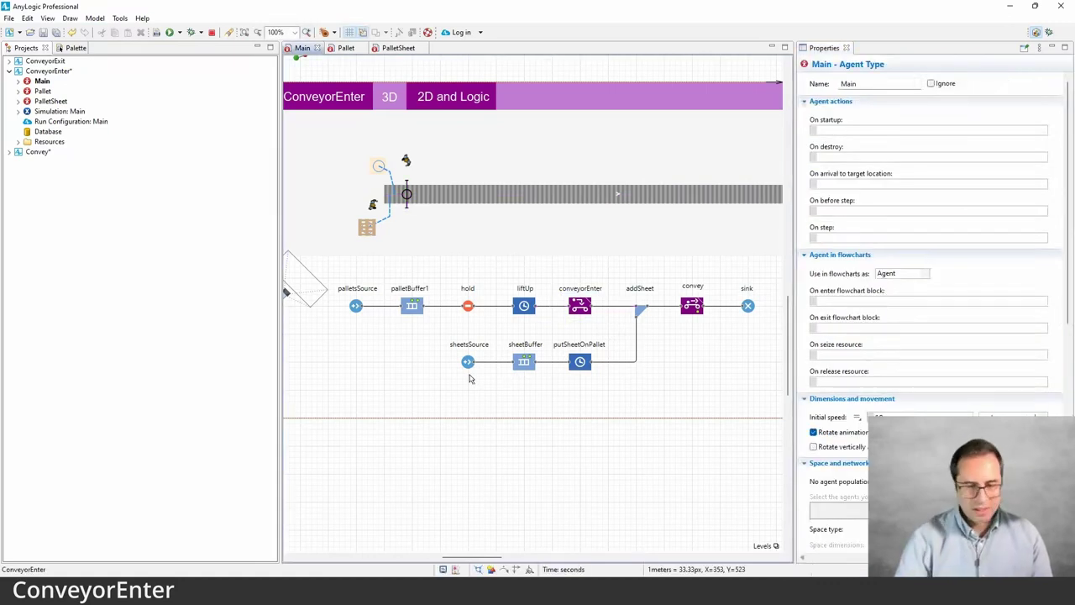
{"action": "left_click", "coordinate": [471, 367]}
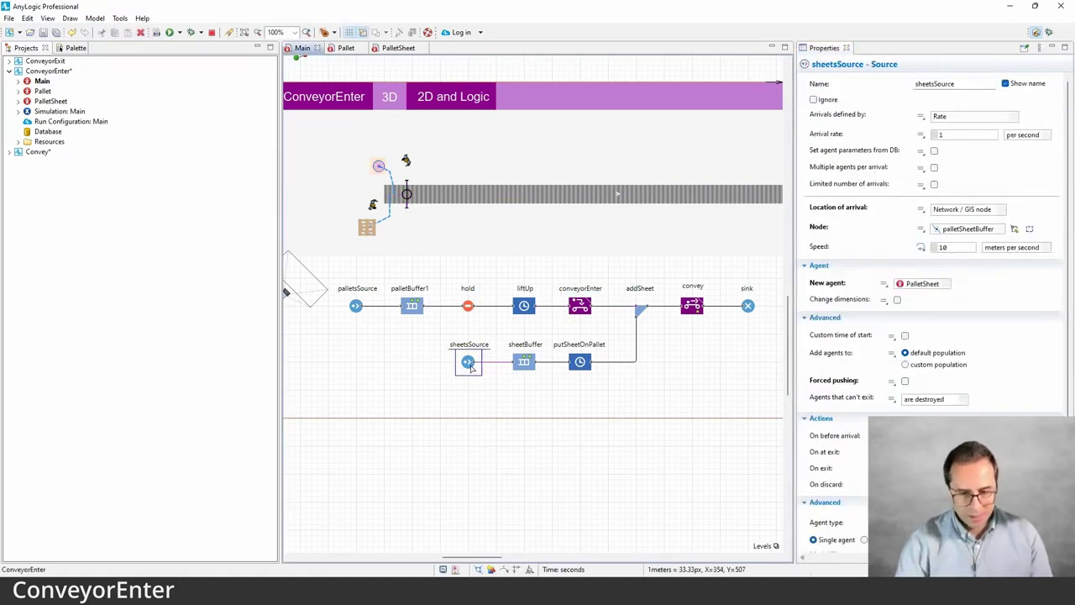
{"action": "left_click", "coordinate": [516, 362]}
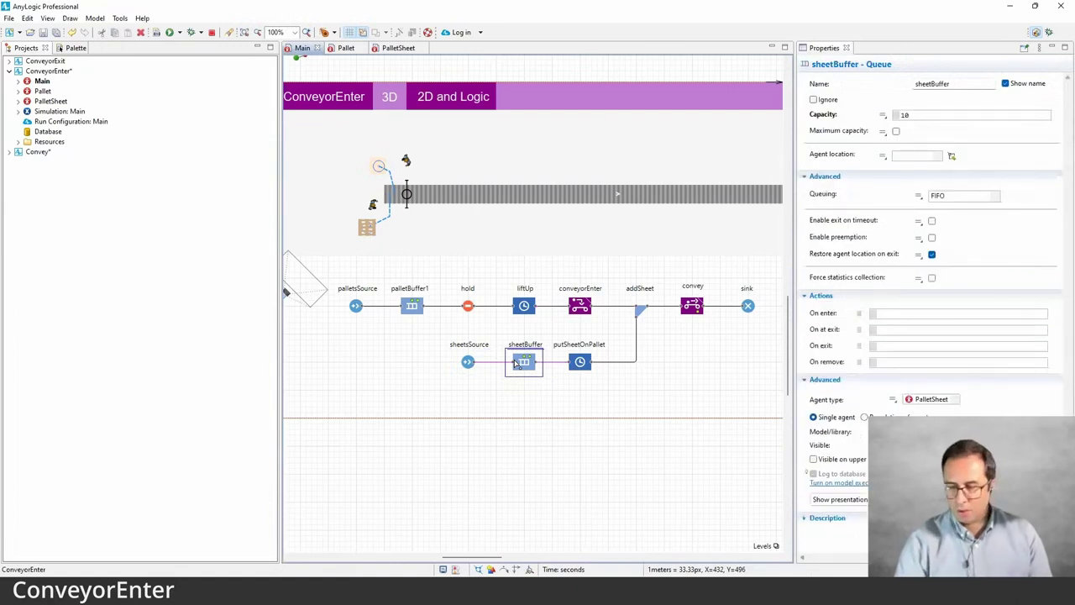
{"action": "left_click", "coordinate": [588, 361]}
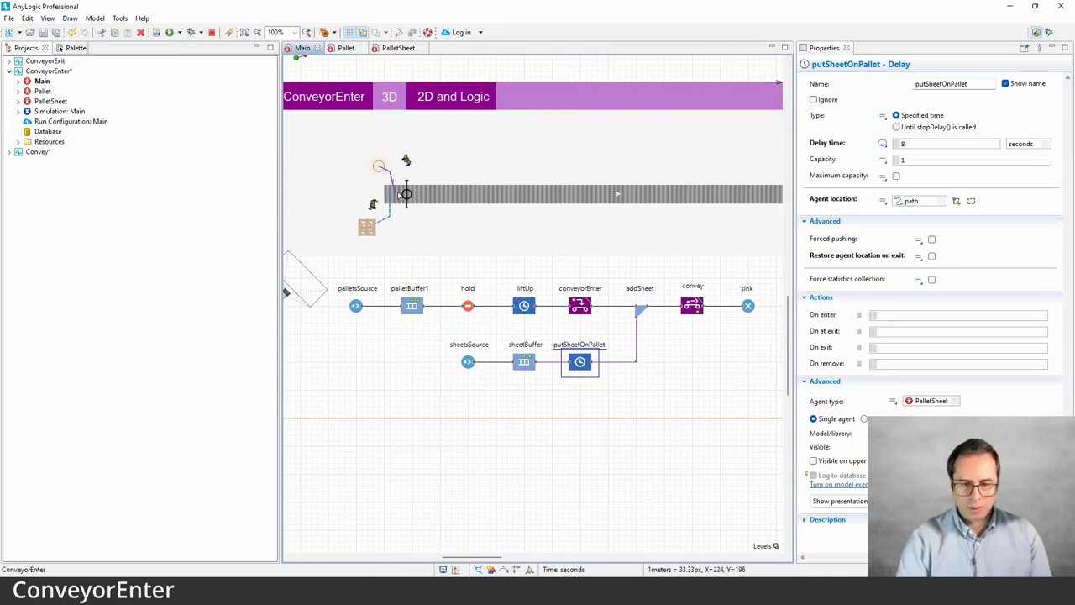
Compare the delay times and path locations of the liftUp and putSheetOnPallet delay blocks
{"action": "left_click", "coordinate": [523, 307]}
{"action": "left_click", "coordinate": [523, 305]}
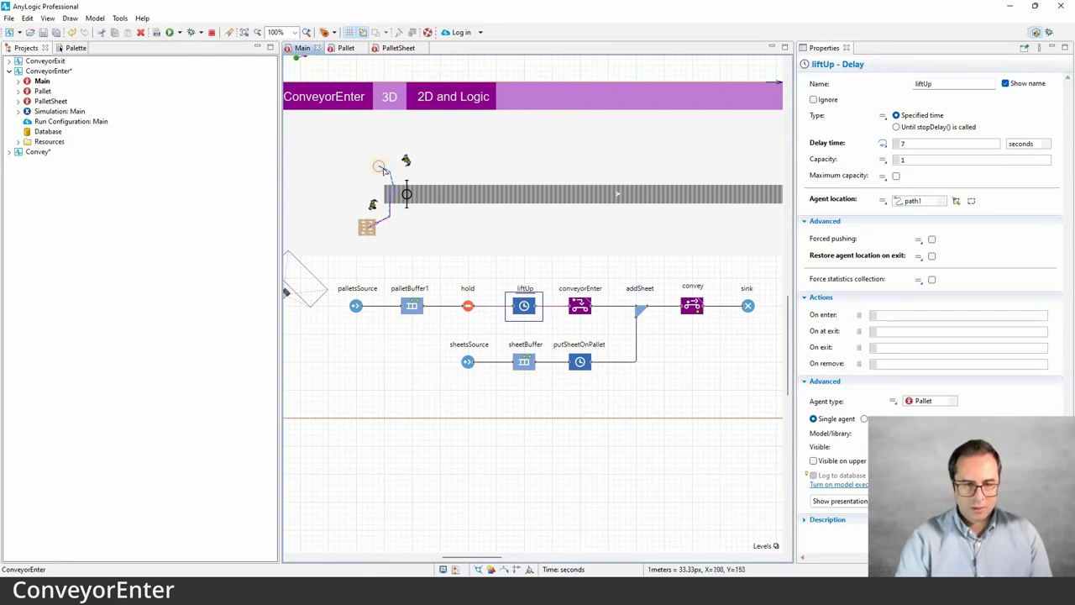
{"action": "left_click", "coordinate": [572, 366]}
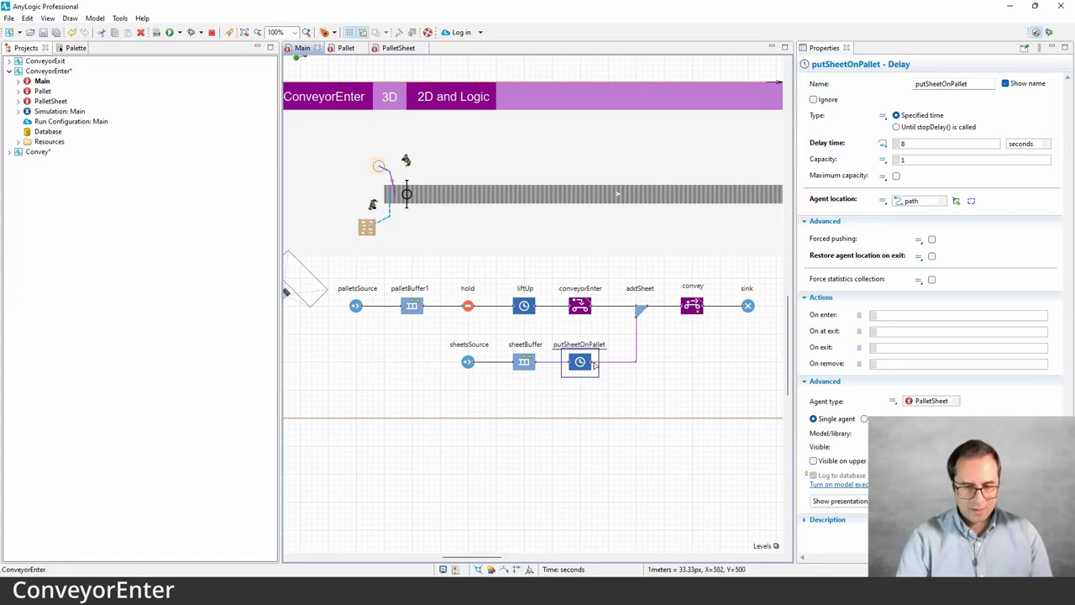
{"action": "left_click", "coordinate": [541, 316]}
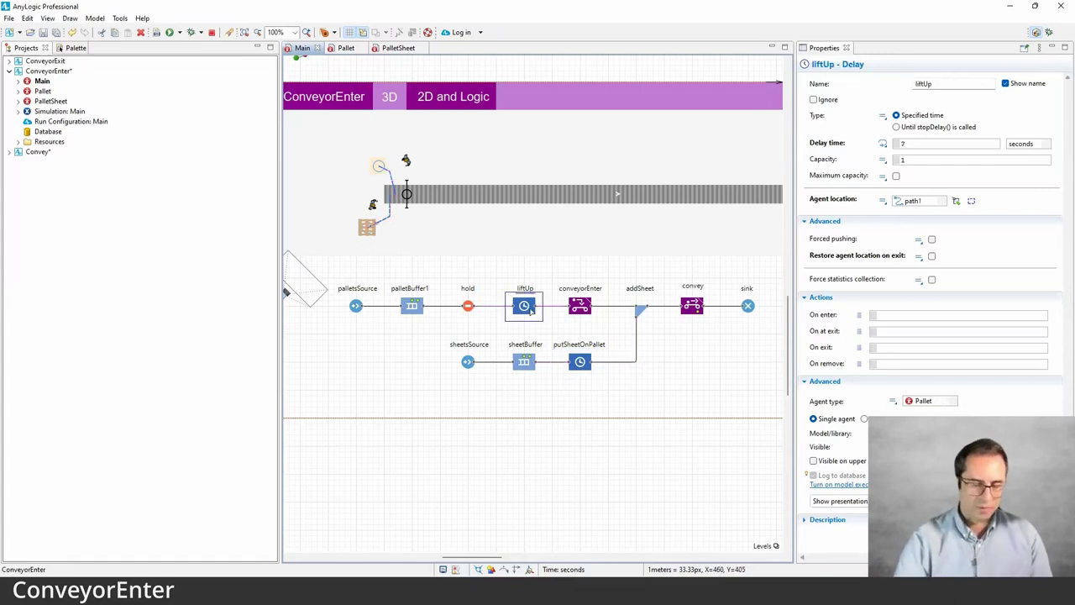
{"action": "left_click", "coordinate": [542, 322]}
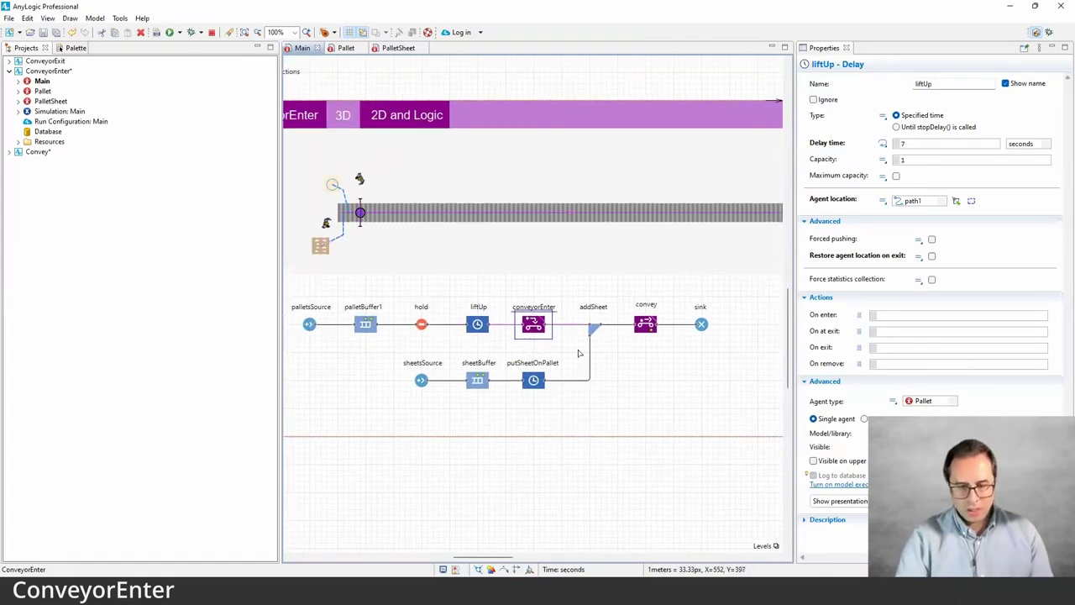
Examine the addSheet combine block's resulting agent and exit action, checking it against the agents from palletsSource and sheetsSource
{"action": "left_click", "coordinate": [602, 329]}
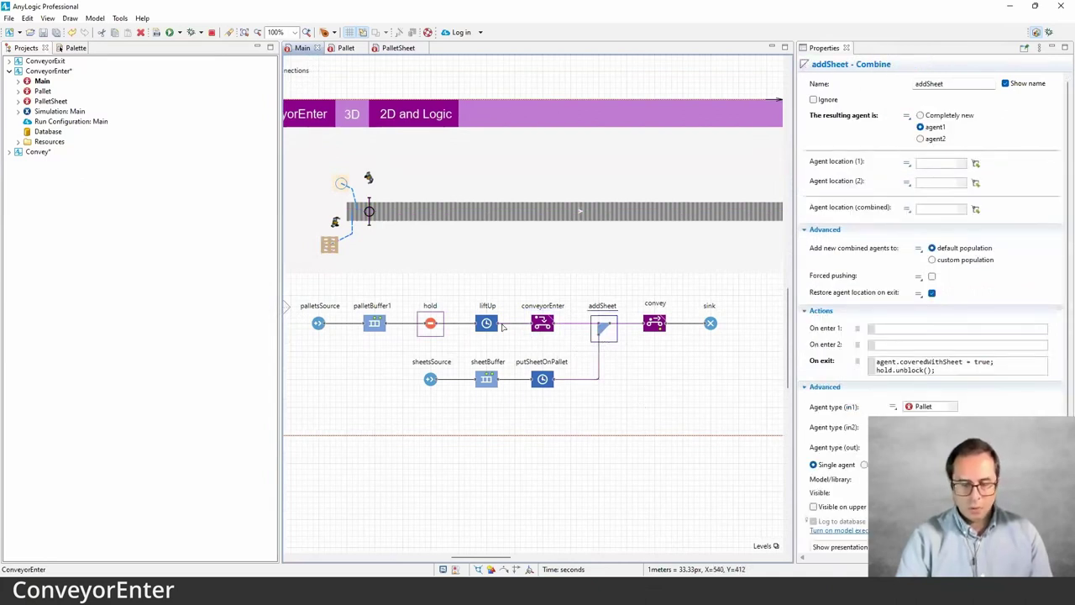
{"action": "left_click", "coordinate": [327, 331]}
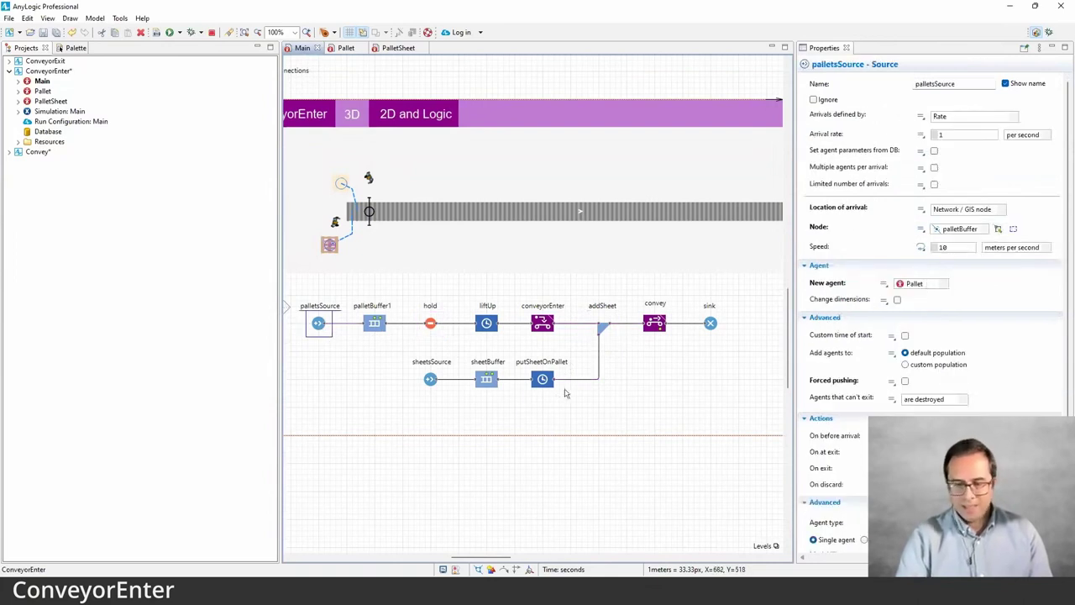
{"action": "left_click", "coordinate": [431, 384]}
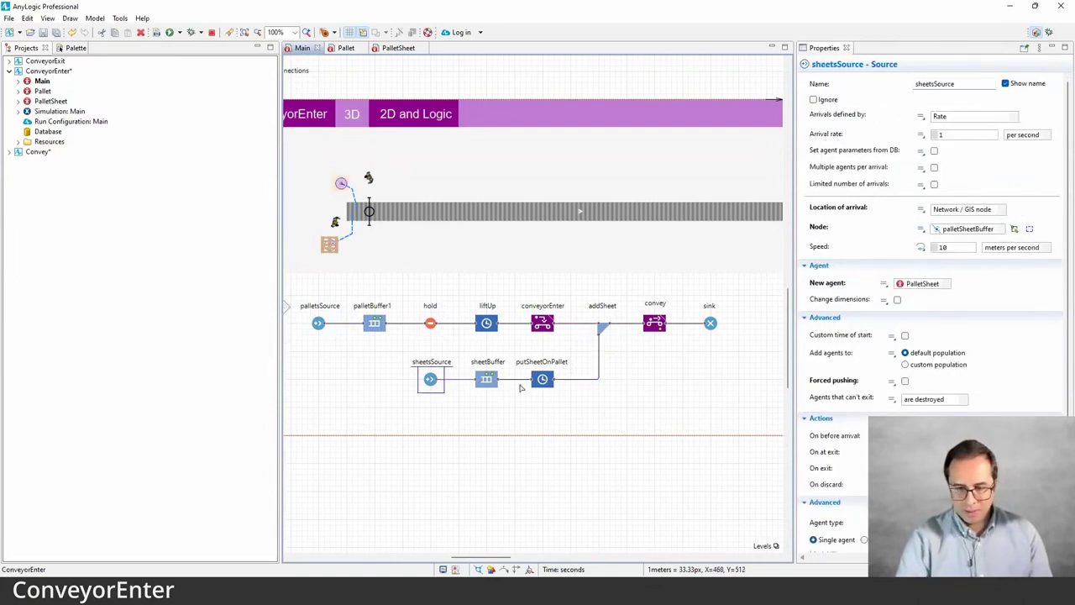
{"action": "left_click", "coordinate": [602, 328]}
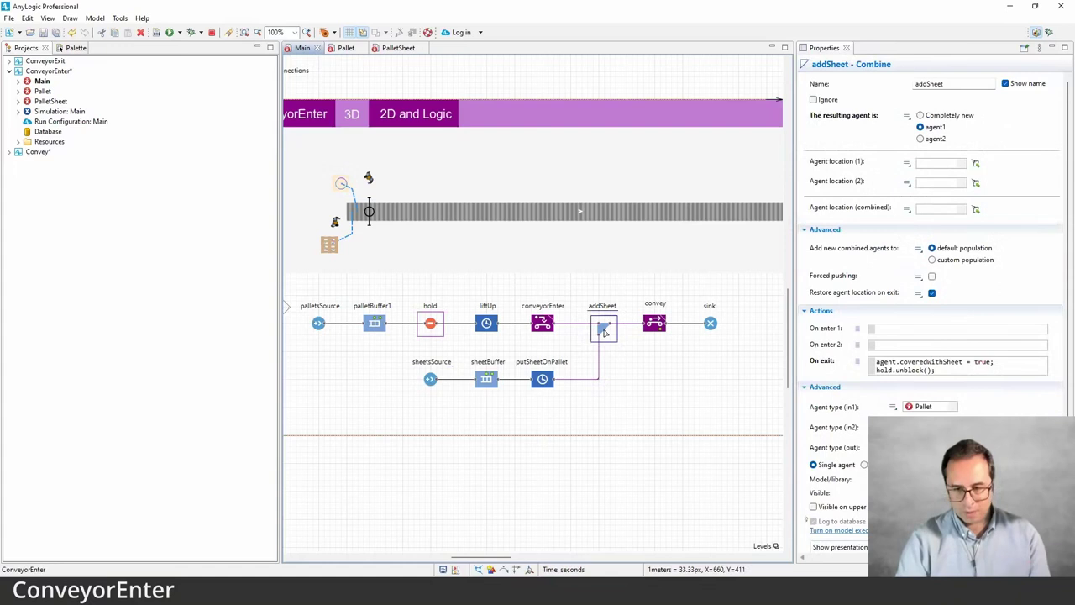
Inspect the convey block's start position and target conveyor, and recheck the conveyorEnter block before it
{"action": "left_click", "coordinate": [654, 326]}
{"action": "scroll", "coordinate": [567, 373], "scroll_direction": "right", "scroll_amount": 1}
{"action": "left_click_drag", "start_coordinate": [567, 372], "coordinate": [656, 417]}
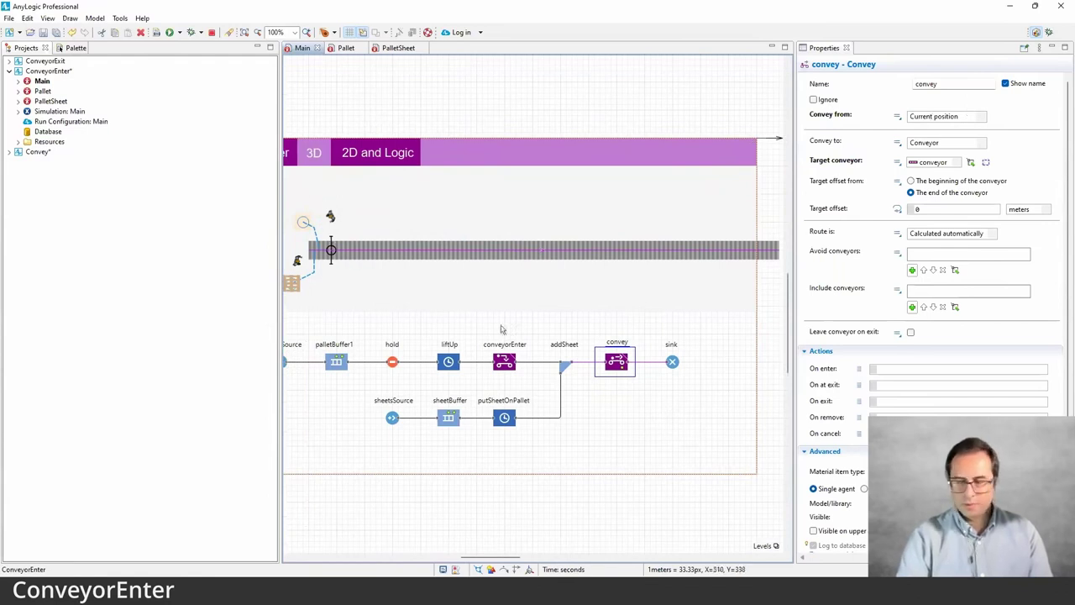
{"action": "left_click_drag", "start_coordinate": [644, 314], "coordinate": [619, 314]}
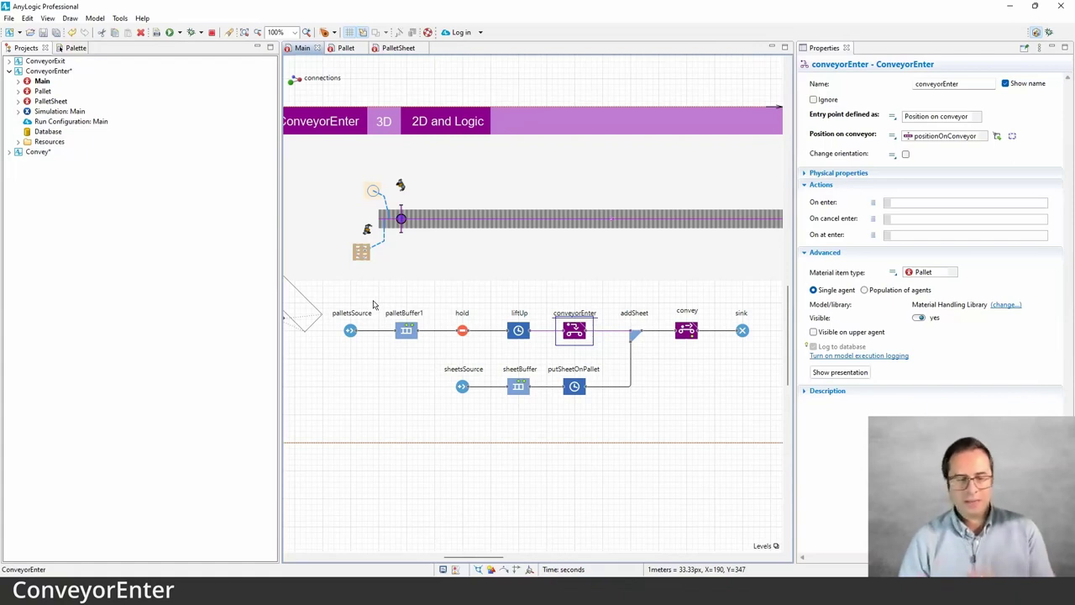
Run the ConveyorEnter model's simulation experiment and start the simulation
{"action": "right_click", "coordinate": [66, 113]}
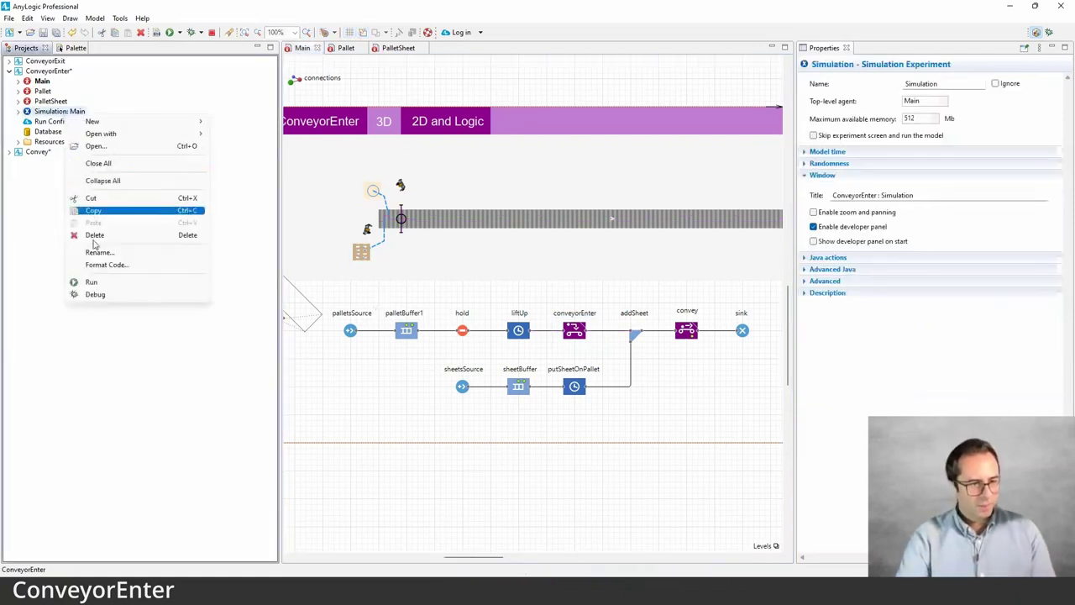
{"action": "left_click", "coordinate": [101, 284]}
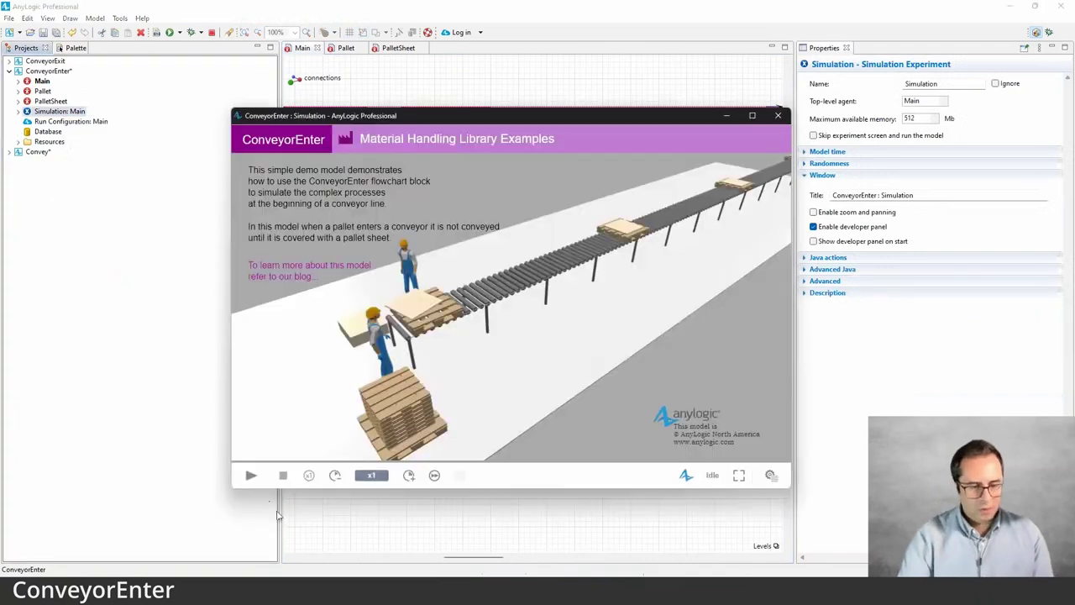
{"action": "left_click", "coordinate": [252, 477]}
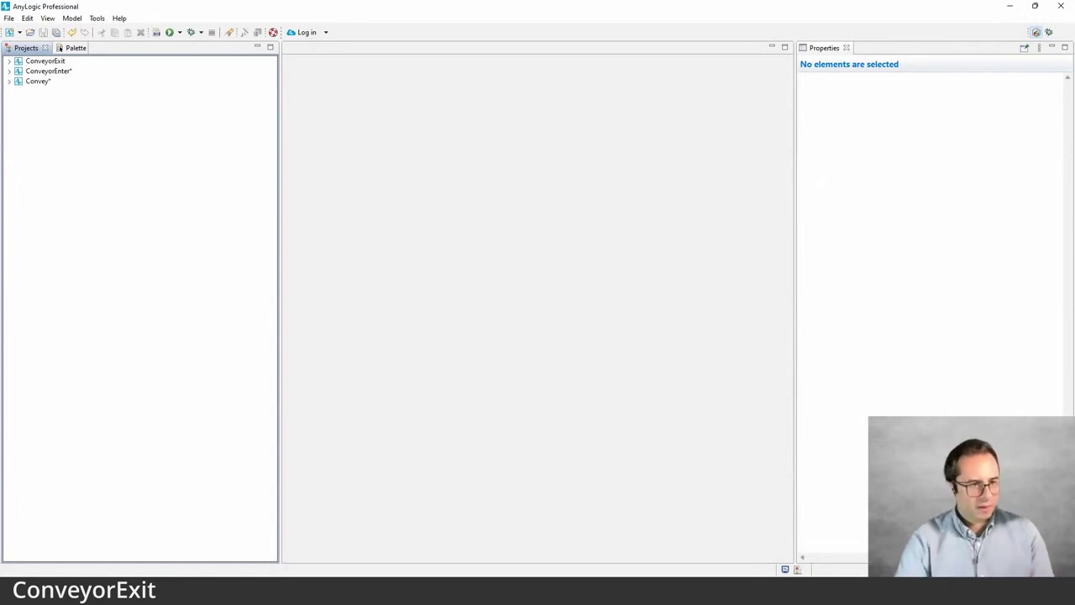
Open Main of the ConveyorExit model and widen the diagram area to show the conveyor and storage layout
{"action": "left_click", "coordinate": [8, 60]}
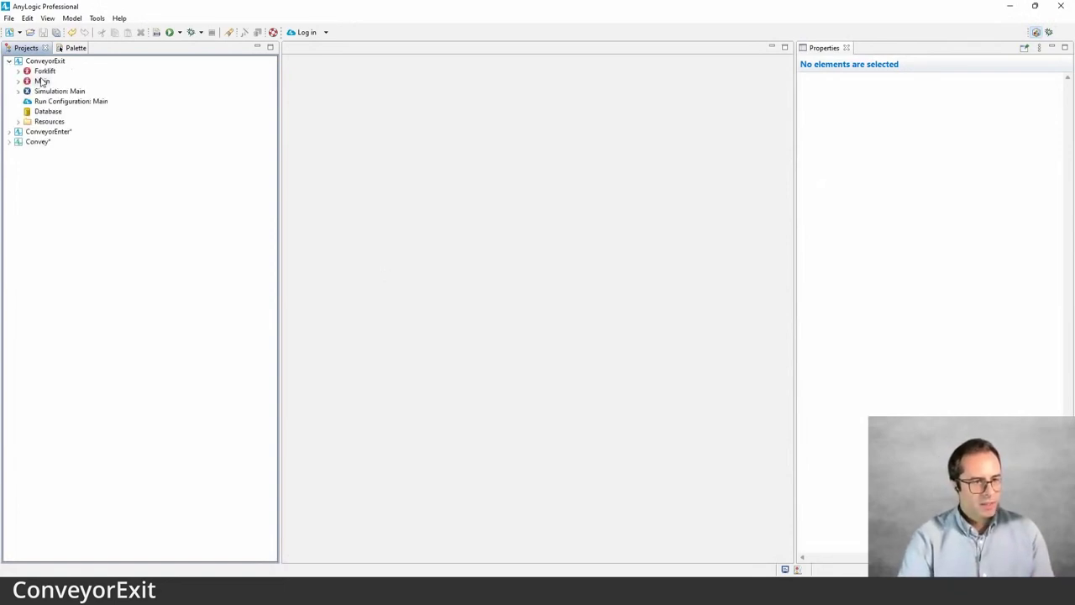
{"action": "double_click", "coordinate": [42, 80]}
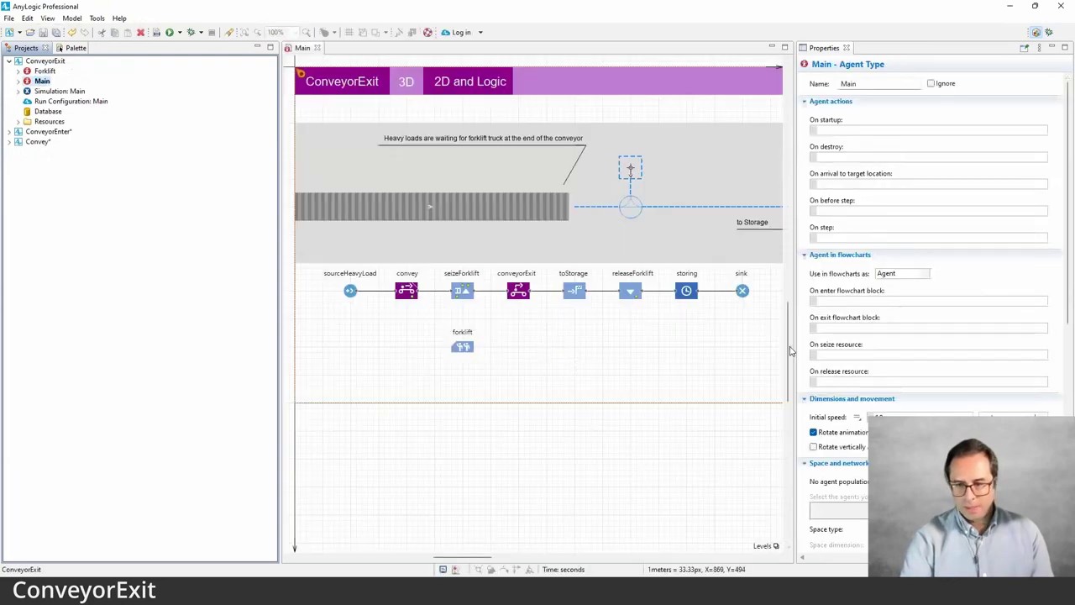
{"action": "left_click_drag", "start_coordinate": [803, 353], "coordinate": [937, 353]}
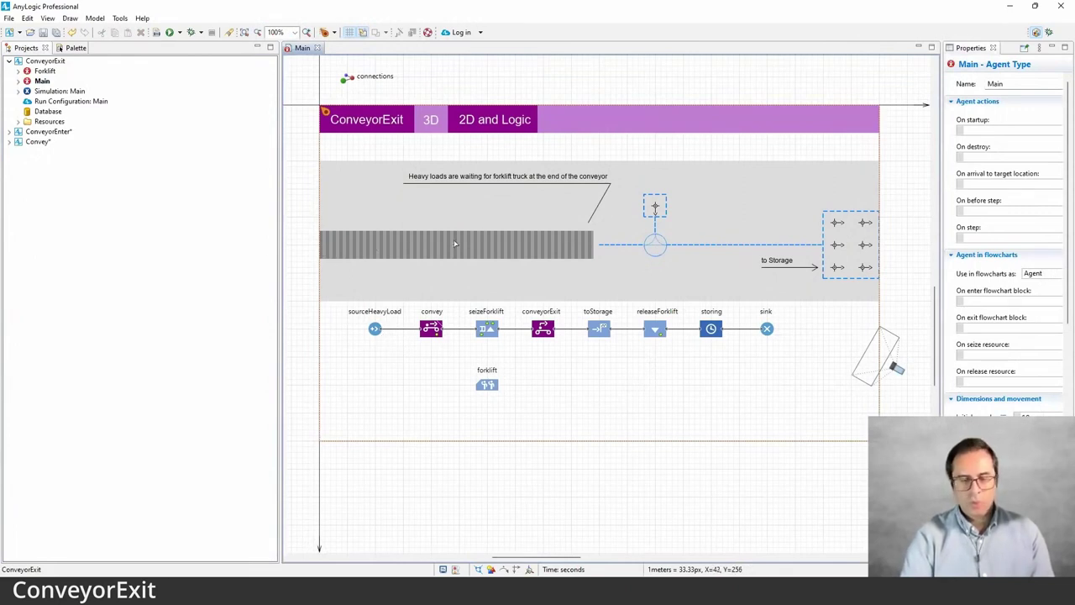
Inspect the roller conveyor and the convey block's source and target settings, widening the properties view to read them
{"action": "left_click", "coordinate": [584, 241]}
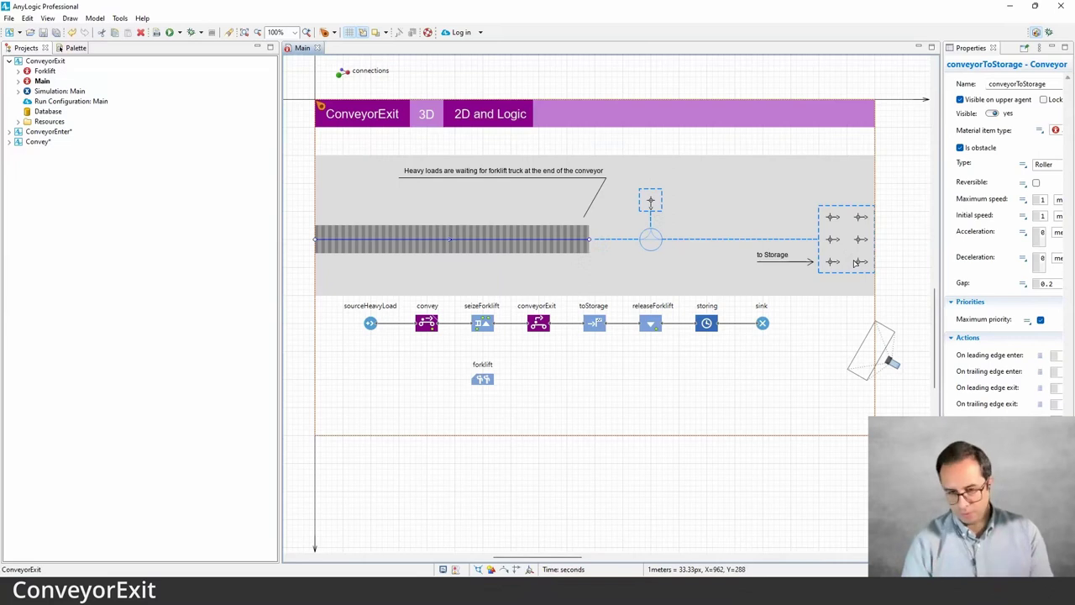
{"action": "left_click", "coordinate": [427, 332]}
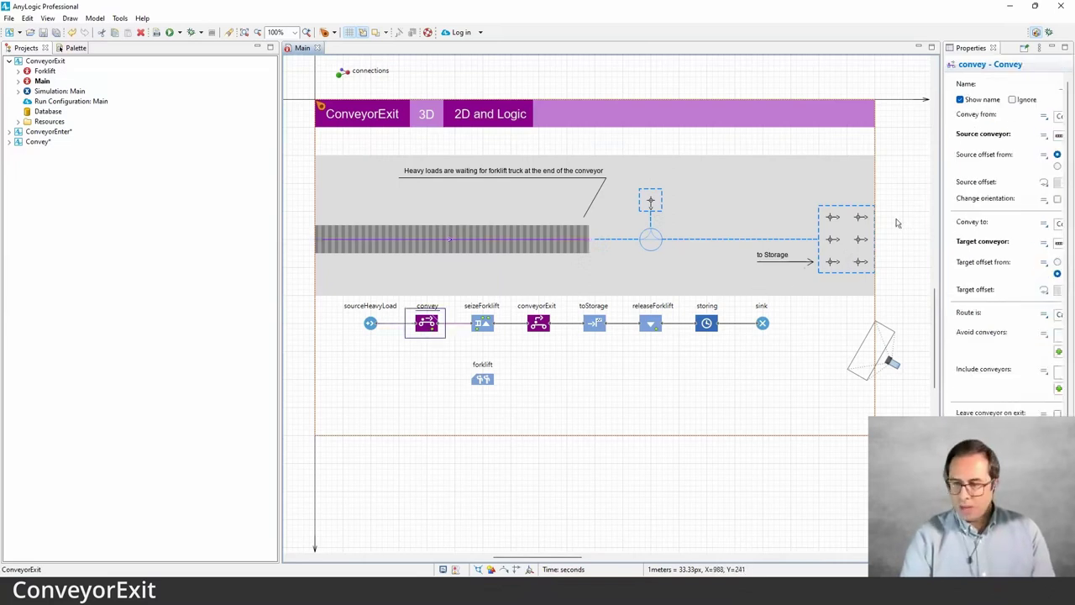
{"action": "left_click_drag", "start_coordinate": [942, 237], "coordinate": [831, 238]}
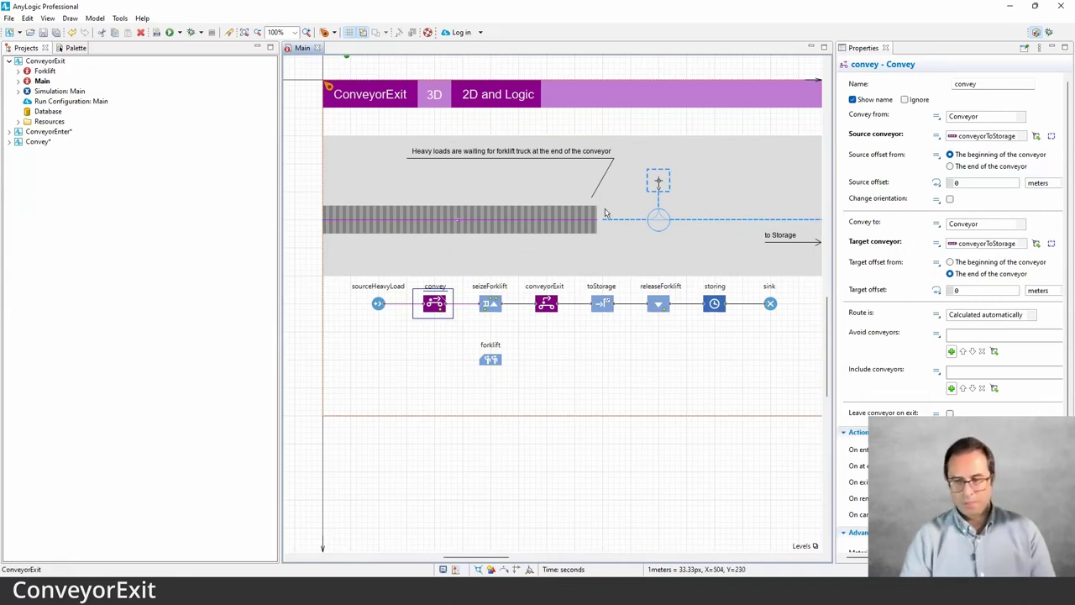
Enable the convey block's Leave conveyor on exit option to view the exiting agents choices, and clear it again
{"action": "scroll", "coordinate": [916, 360], "scroll_direction": "down", "scroll_amount": 3}
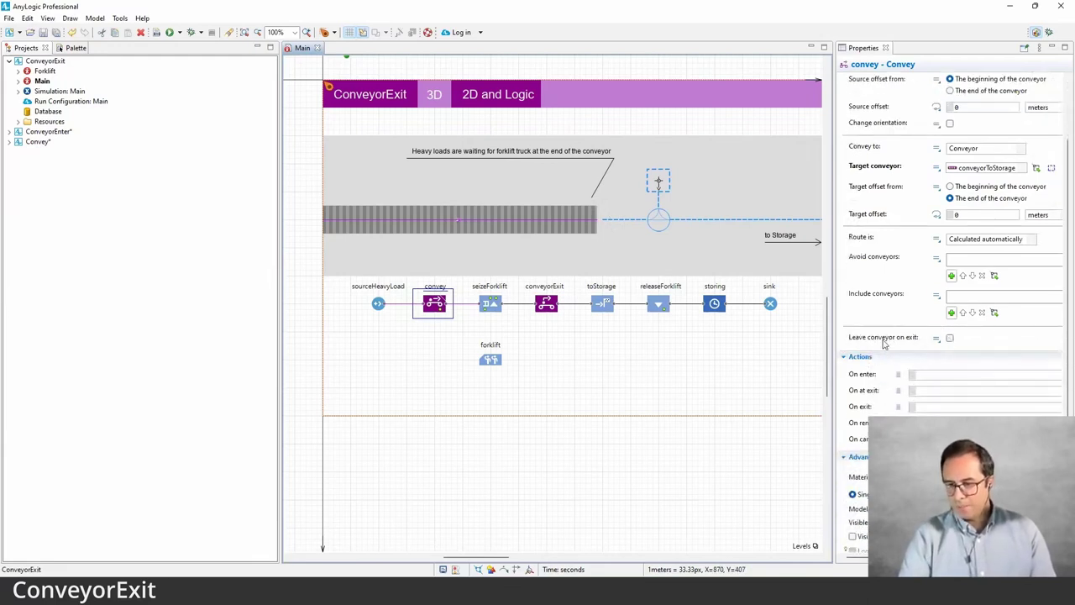
{"action": "left_click", "coordinate": [938, 339]}
{"action": "left_click", "coordinate": [898, 346]}
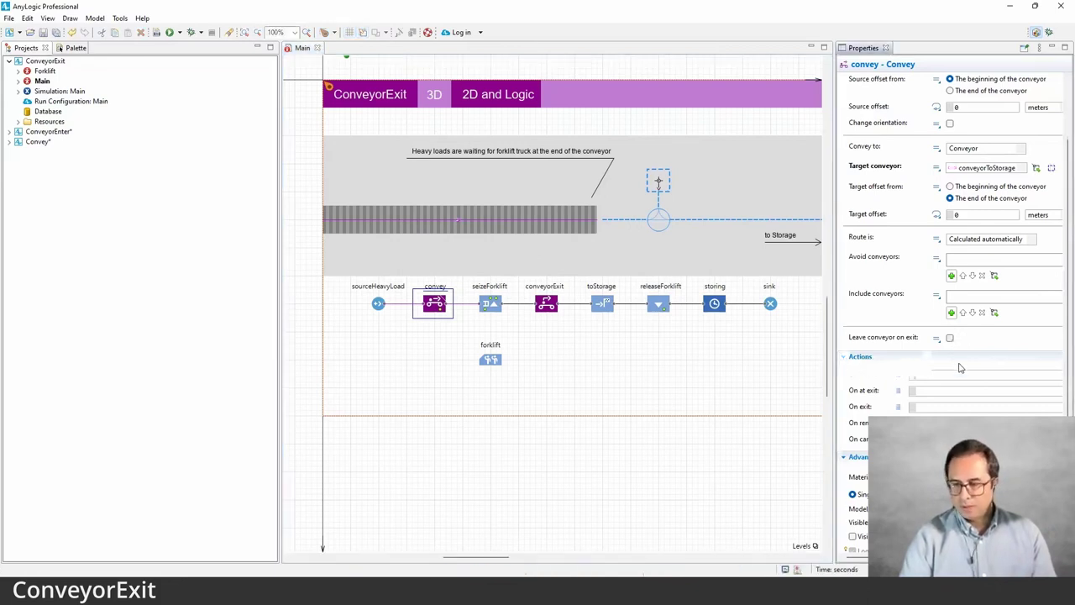
{"action": "left_click", "coordinate": [951, 339]}
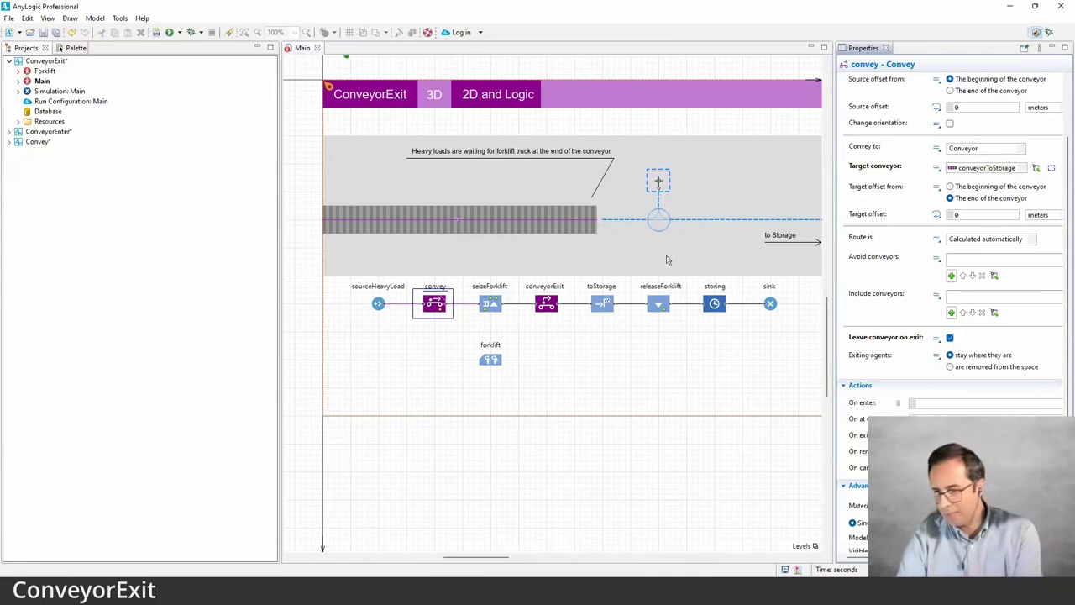
{"action": "left_click", "coordinate": [950, 338]}
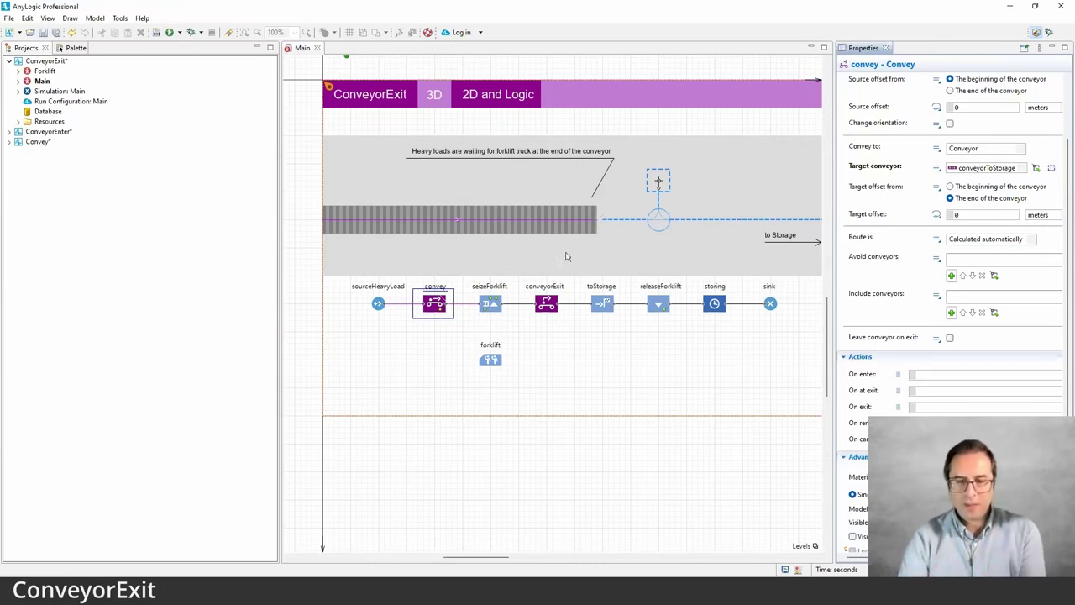
Compare the seizeForklift, conveyorExit and convey blocks' properties, and select the seizeForklift block together with its forklift resource pool
{"action": "left_click", "coordinate": [492, 306]}
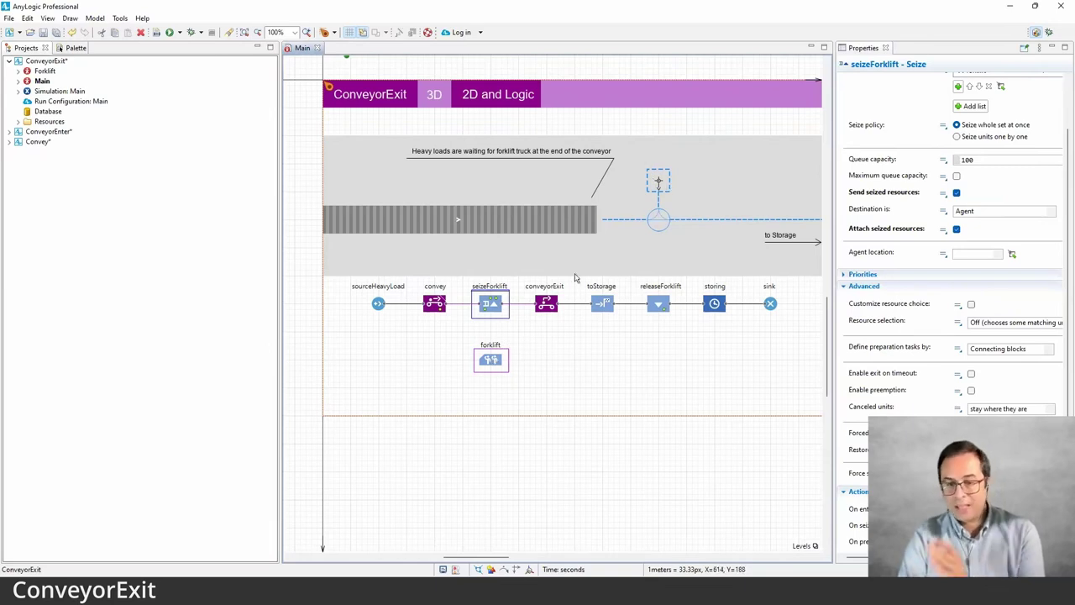
{"action": "left_click", "coordinate": [546, 304]}
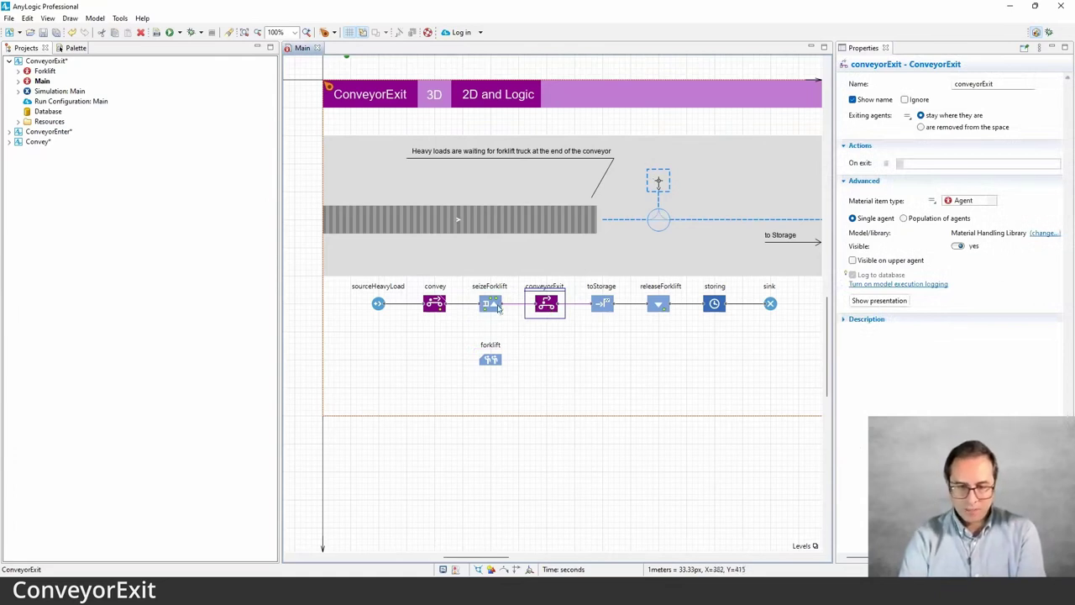
{"action": "left_click", "coordinate": [434, 303]}
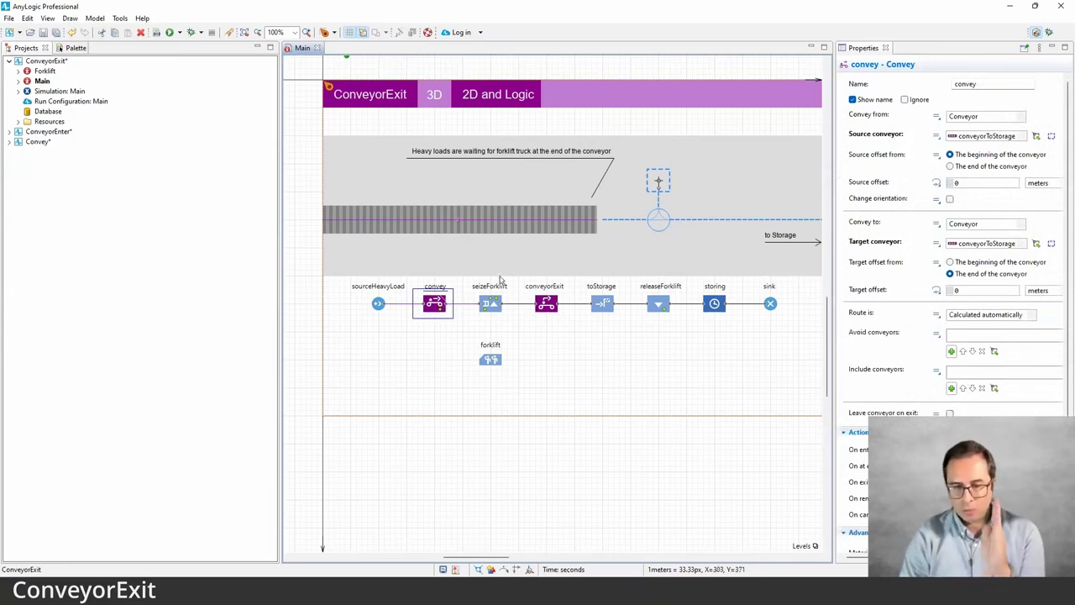
{"action": "left_click_drag", "start_coordinate": [509, 383], "coordinate": [452, 262]}
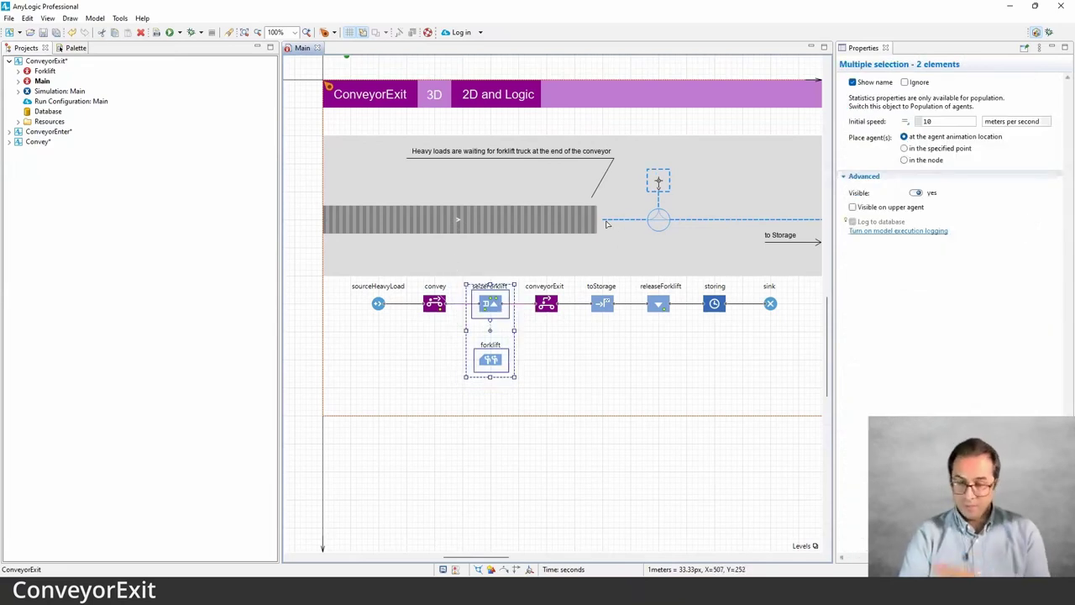
Inspect the conveyorExit block's exiting agents setting and the toStorage block's destination node, and locate the storage node in the layout
{"action": "left_click", "coordinate": [554, 307]}
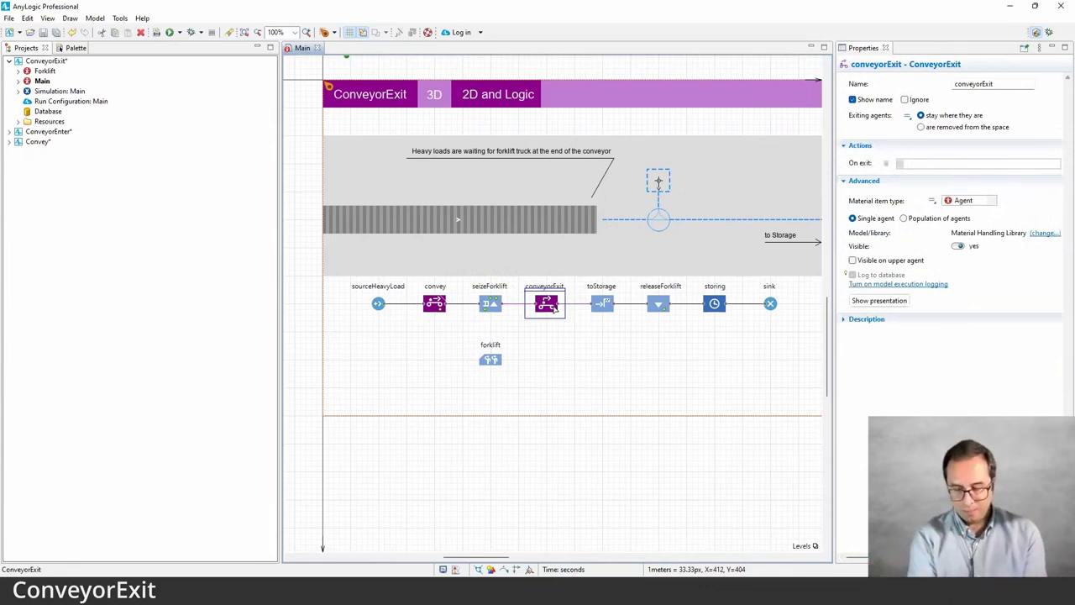
{"action": "left_click", "coordinate": [549, 311]}
{"action": "left_click", "coordinate": [603, 308]}
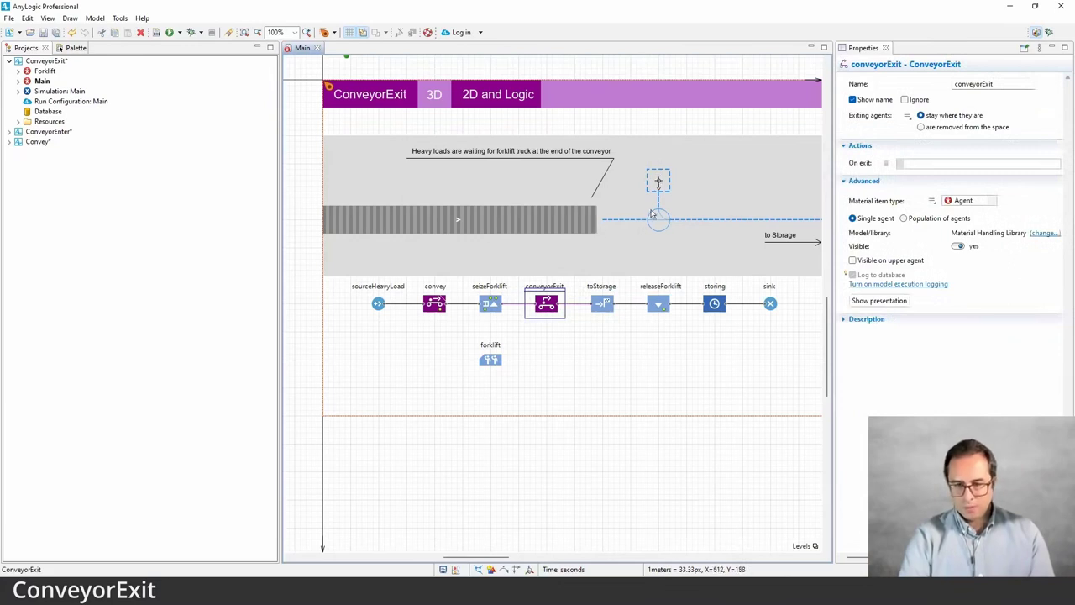
{"action": "left_click", "coordinate": [604, 307]}
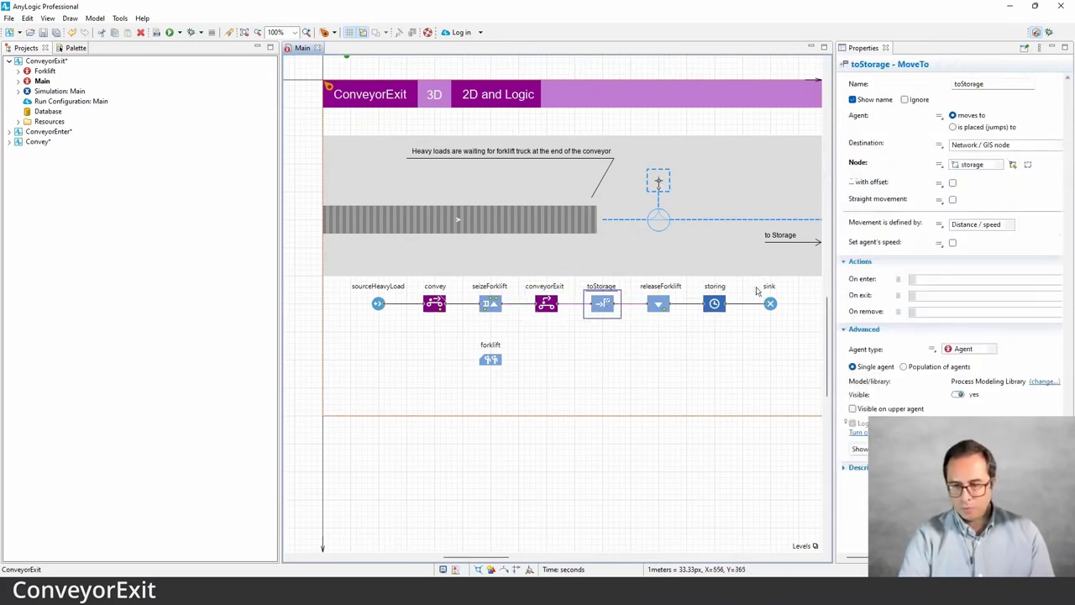
{"action": "scroll", "coordinate": [643, 350], "scroll_direction": "right", "scroll_amount": 3}
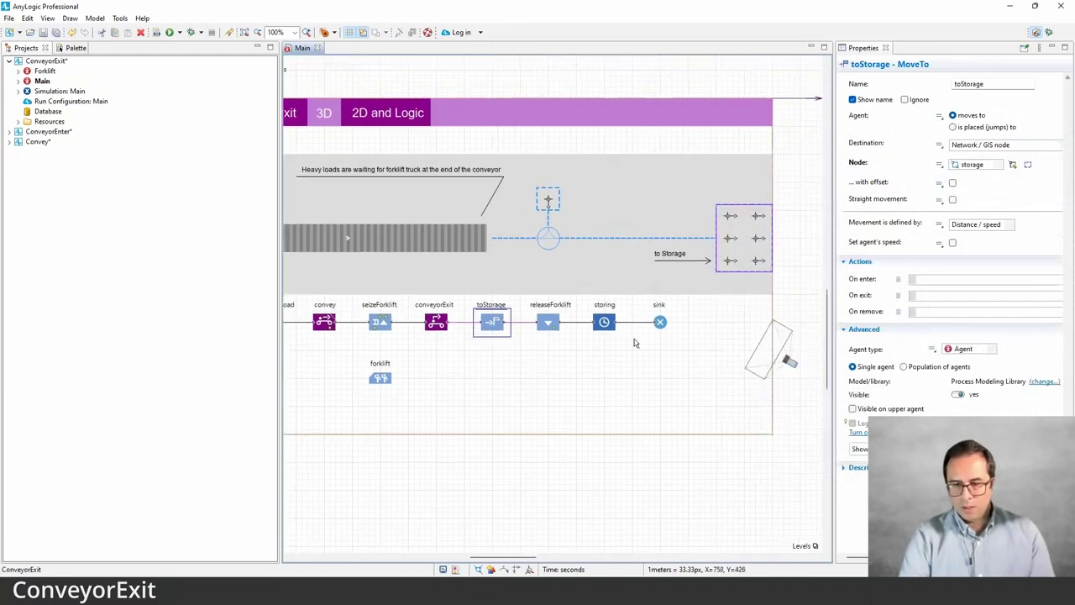
{"action": "scroll", "coordinate": [672, 352], "scroll_direction": "left", "scroll_amount": 3}
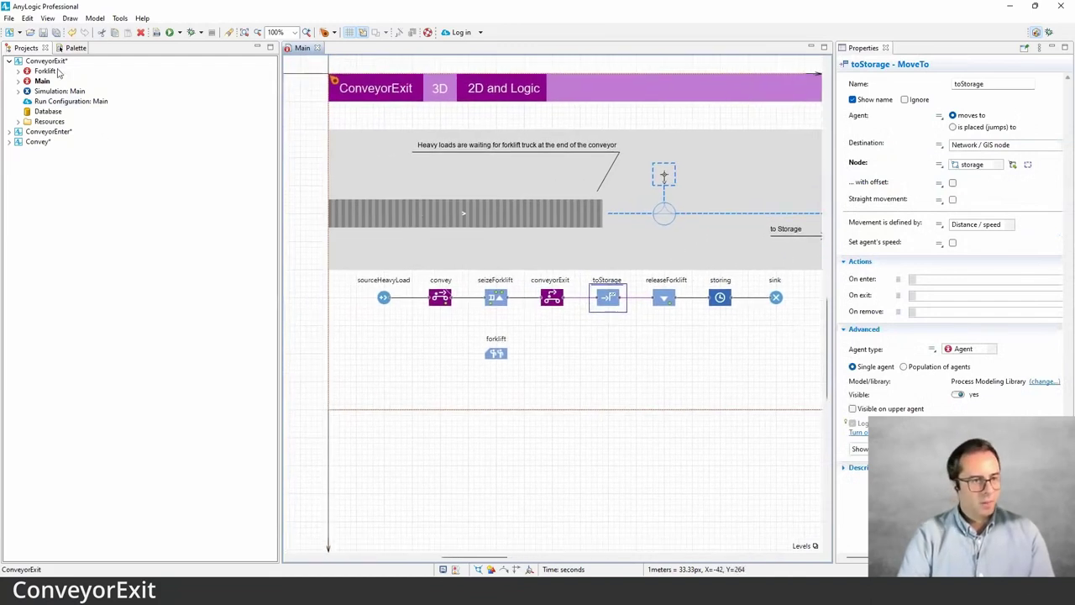
Run the ConveyorExit Simulation experiment in a maximized window and speed up its execution
{"action": "right_click", "coordinate": [61, 91]}
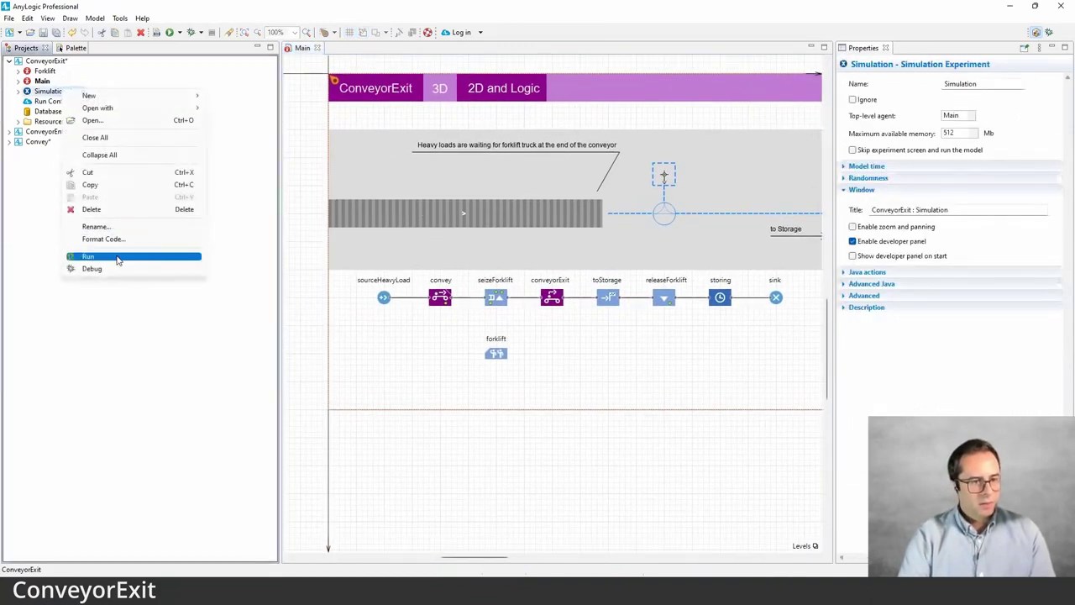
{"action": "left_click", "coordinate": [117, 255]}
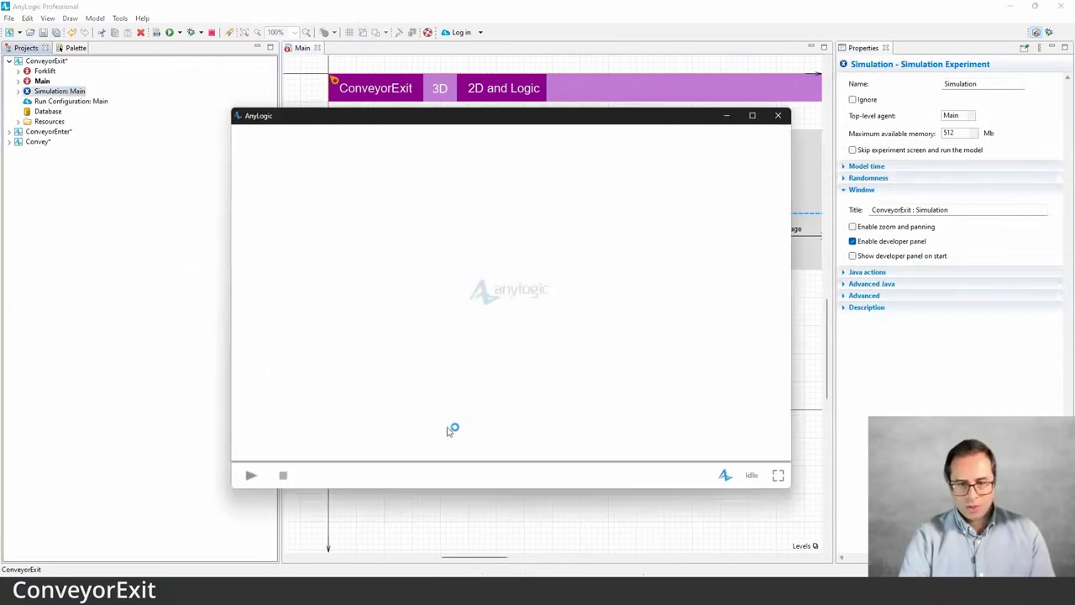
{"action": "left_click", "coordinate": [250, 475]}
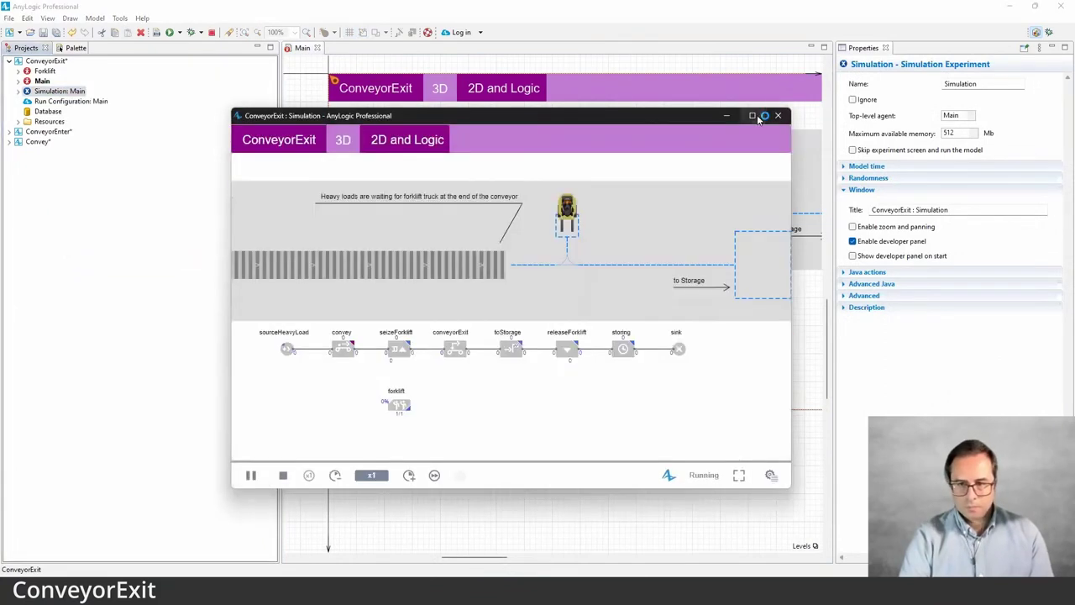
{"action": "left_click", "coordinate": [752, 115]}
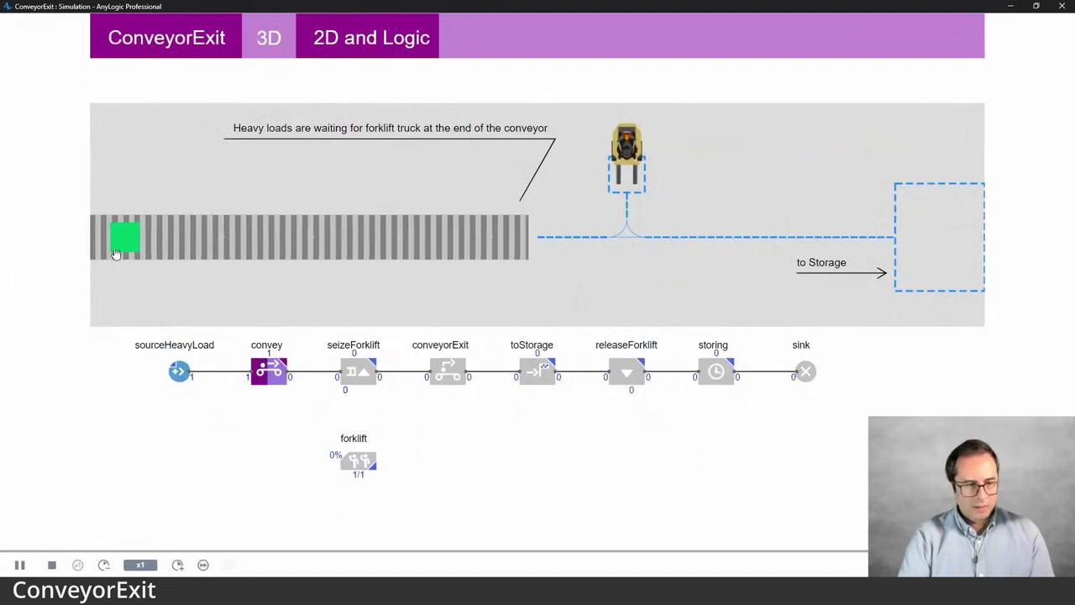
{"action": "left_click", "coordinate": [178, 564]}
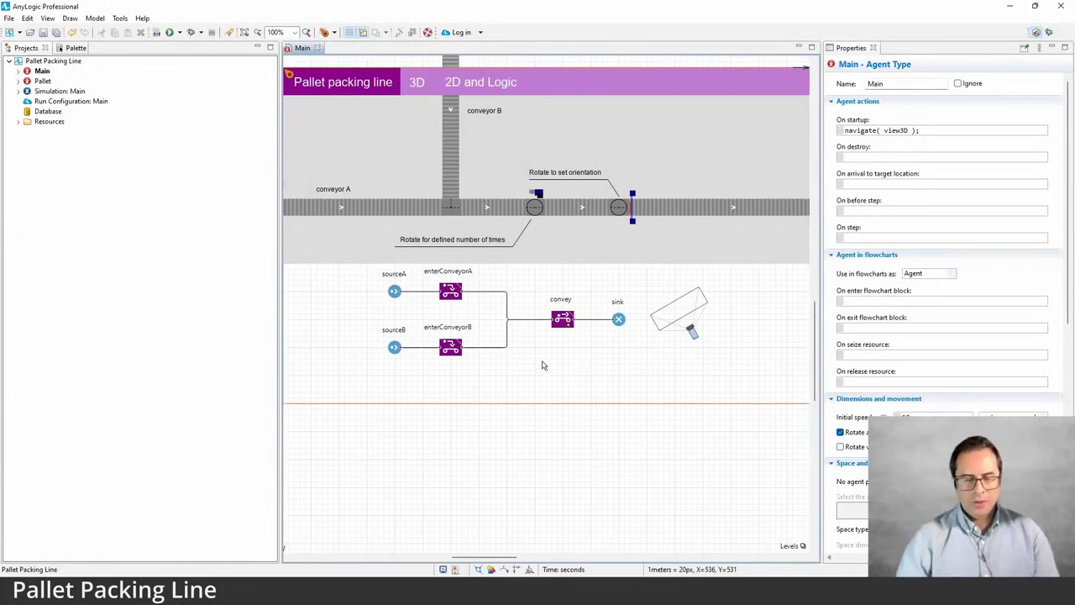
Inspect the properties of the transfer table and both turn stations along the pallet packing line
{"action": "left_click", "coordinate": [449, 210]}
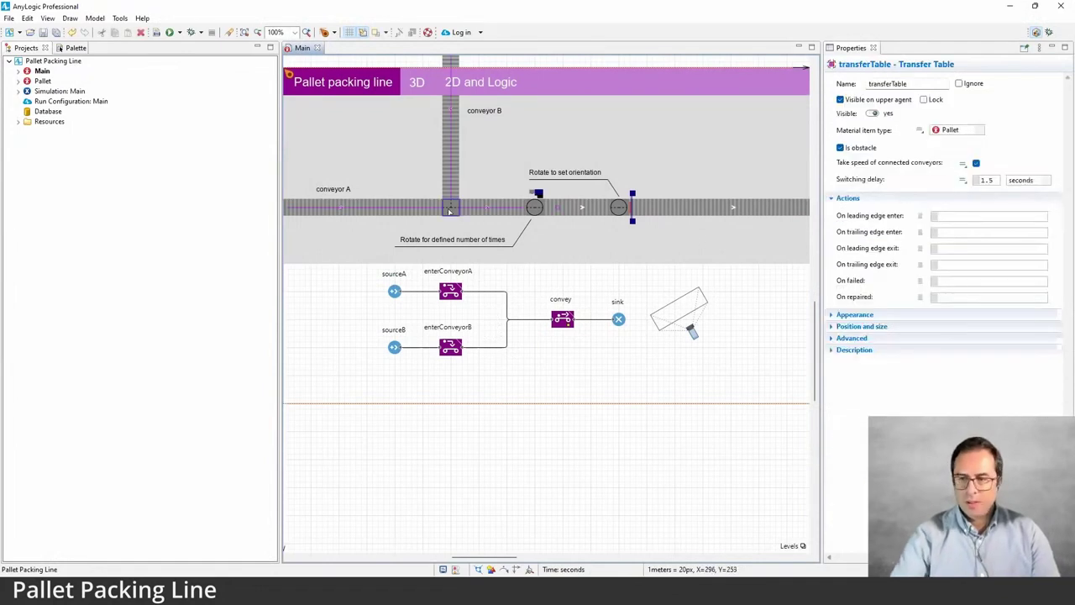
{"action": "left_click", "coordinate": [541, 212]}
{"action": "left_click", "coordinate": [619, 208]}
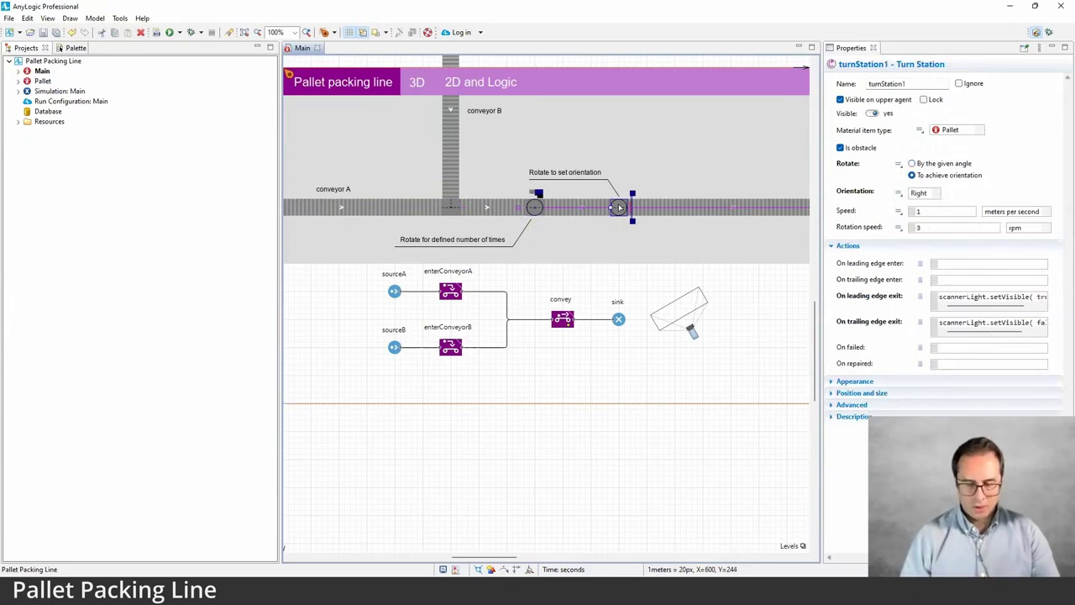
Read the Turntable description in the Material Handling Library and review the transfer table where conveyors A and B meet
{"action": "left_click", "coordinate": [67, 48]}
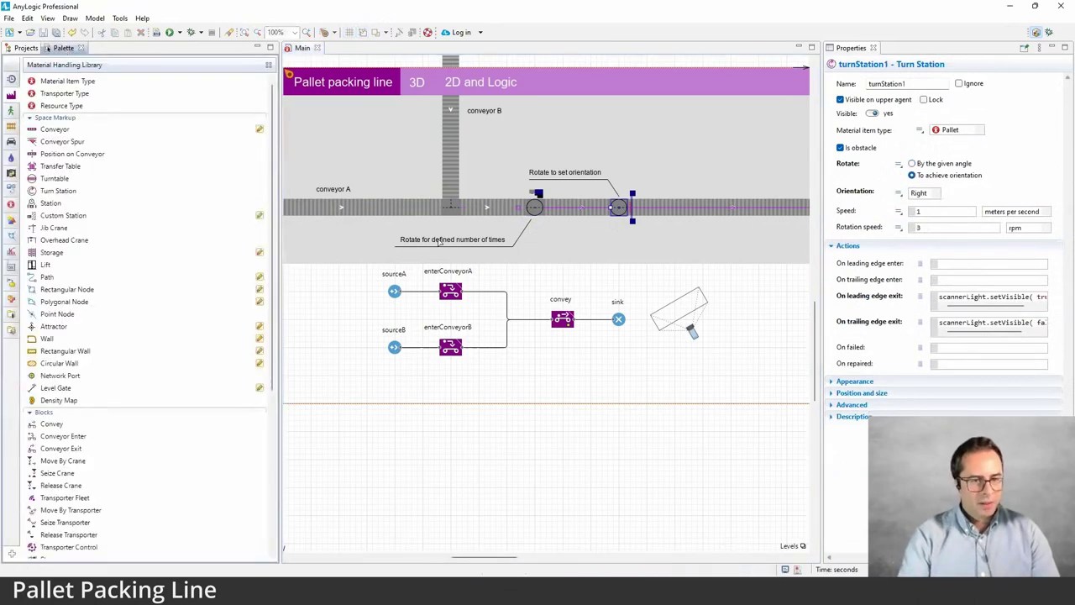
{"action": "left_click", "coordinate": [458, 209]}
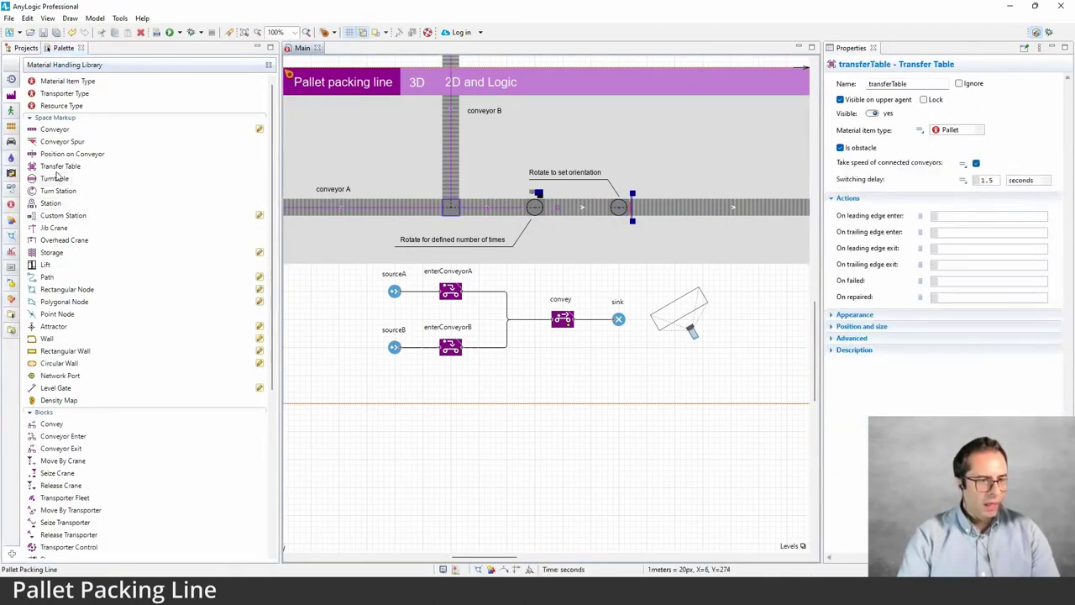
{"action": "mouse_move", "coordinate": [63, 178]}
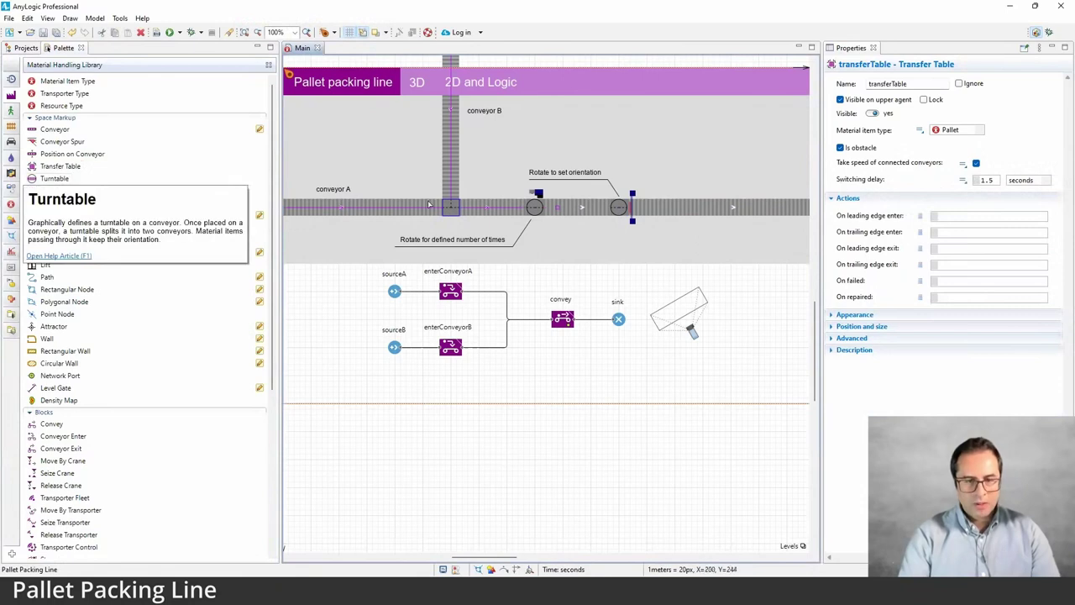
{"action": "left_click", "coordinate": [454, 213]}
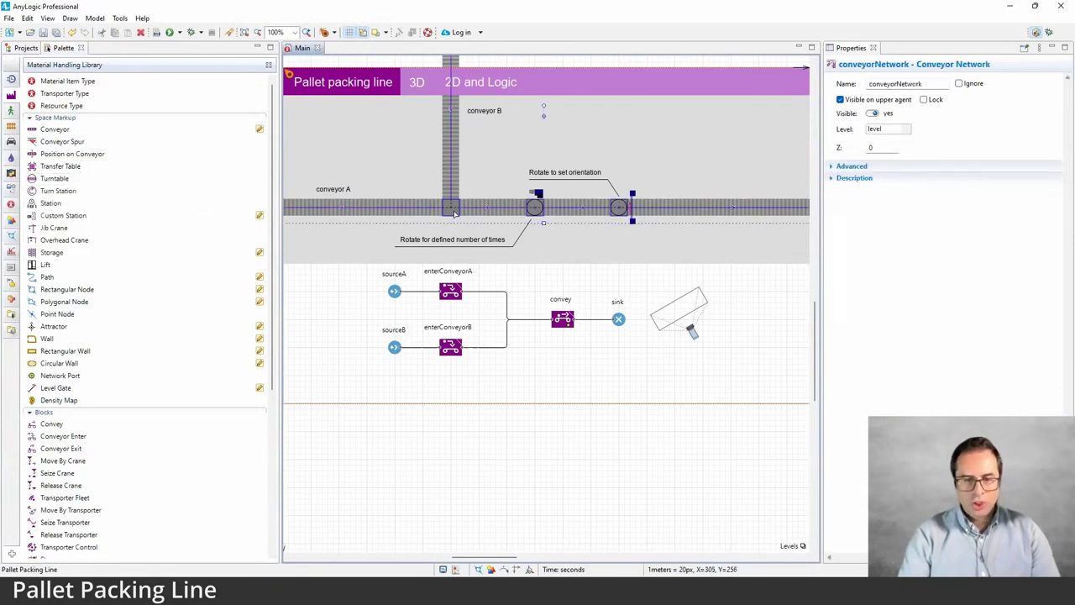
{"action": "left_click", "coordinate": [453, 211]}
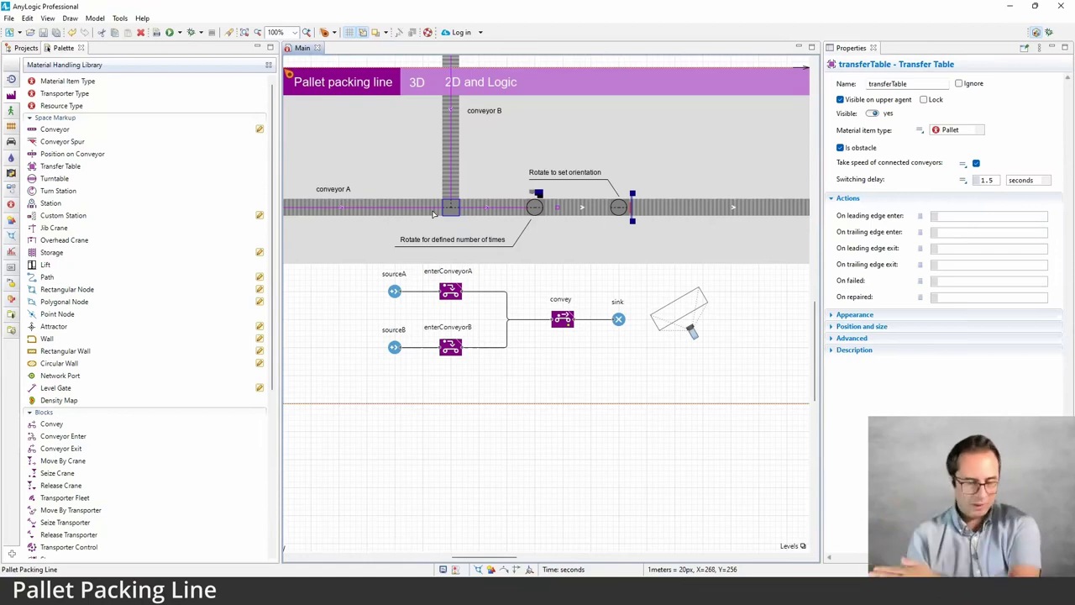
Compare the rotation settings of the two turn stations and locate the Turntable element in the library
{"action": "left_click", "coordinate": [535, 207]}
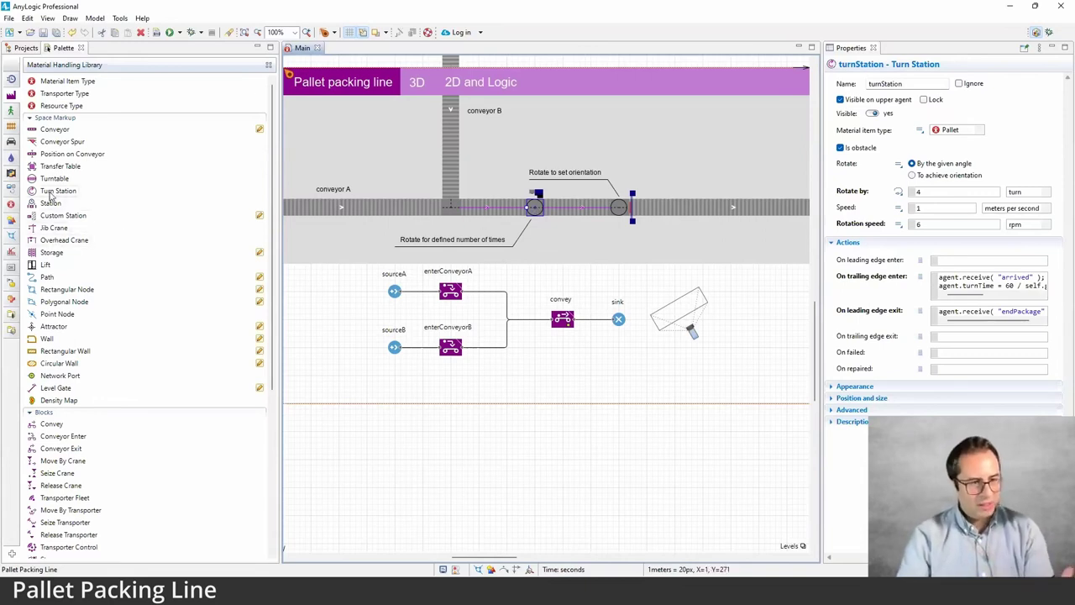
{"action": "mouse_move", "coordinate": [54, 179]}
{"action": "left_mouse_down"}
{"action": "mouse_move", "coordinate": [367, 210]}
{"action": "mouse_move", "coordinate": [42, 173]}
{"action": "left_mouse_up"}
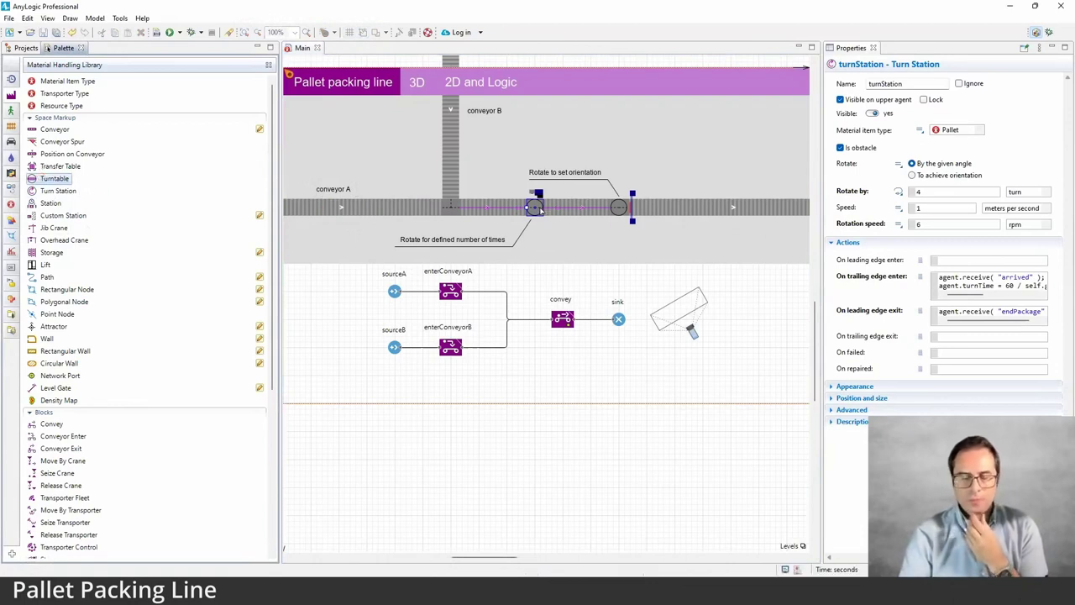
{"action": "left_click", "coordinate": [620, 209]}
{"action": "left_click", "coordinate": [538, 210]}
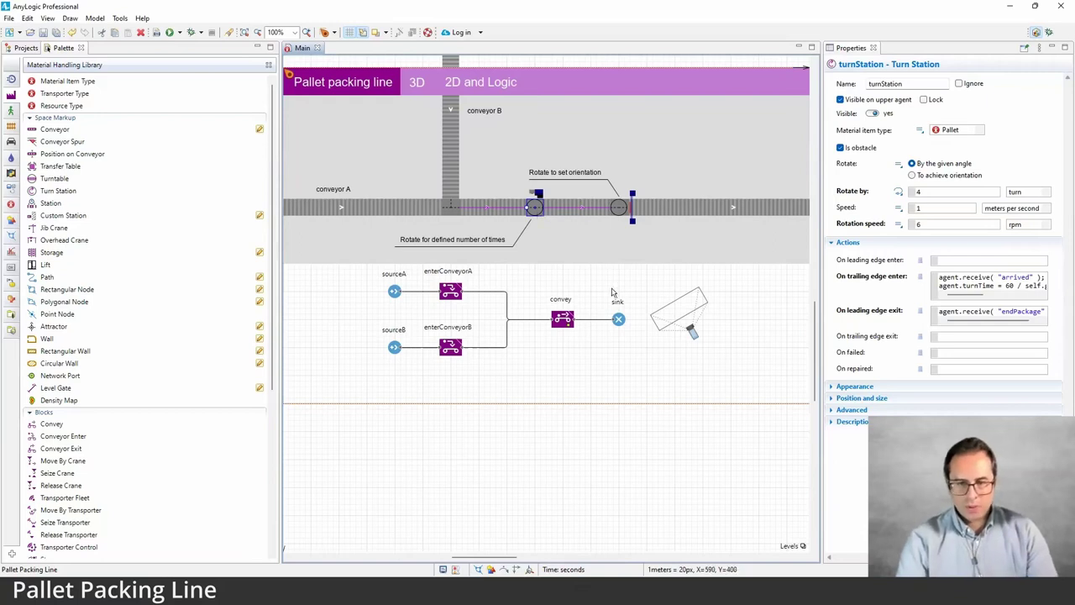
Examine the sourceA and sourceB blocks and the conveyor settings of enterConveyorA and enterConveyorB
{"action": "left_click_drag", "start_coordinate": [576, 278], "coordinate": [603, 353]}
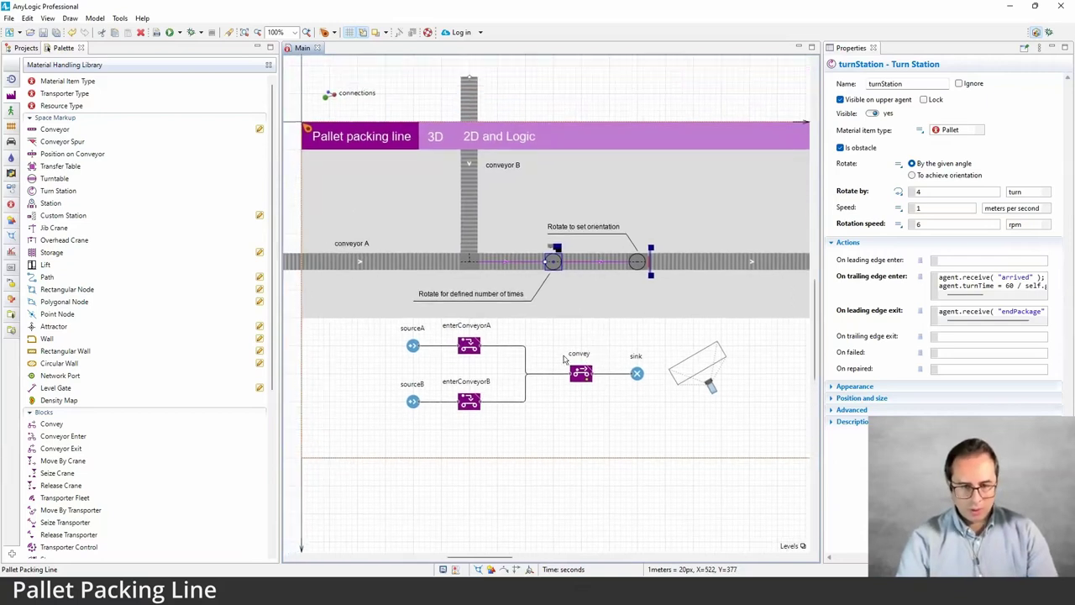
{"action": "left_click", "coordinate": [412, 344]}
{"action": "left_click", "coordinate": [412, 400]}
{"action": "left_click", "coordinate": [468, 345]}
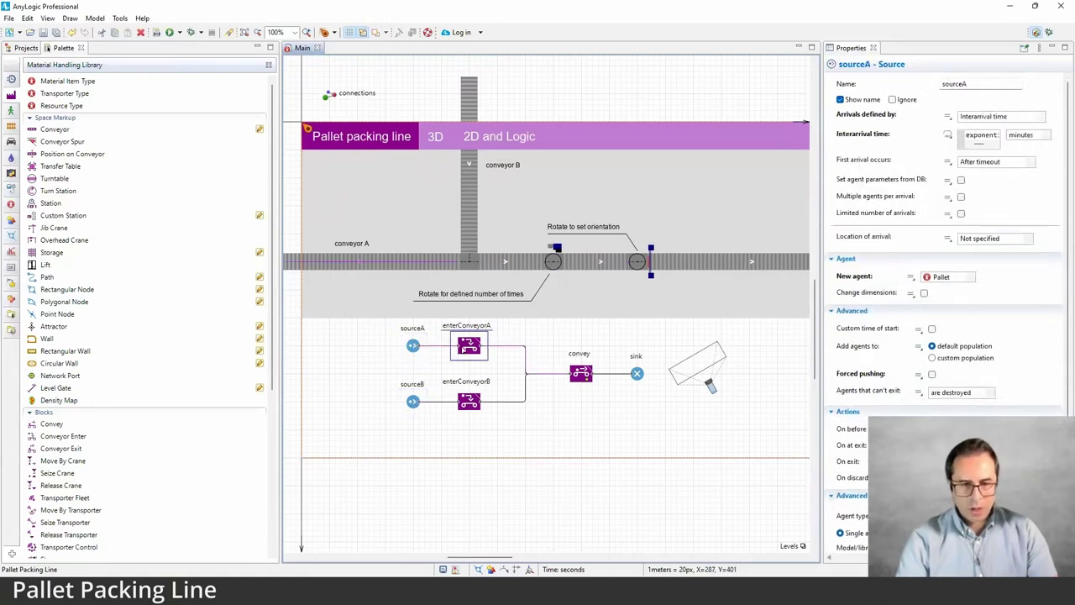
{"action": "scroll", "coordinate": [544, 369], "scroll_direction": "left", "scroll_amount": 2}
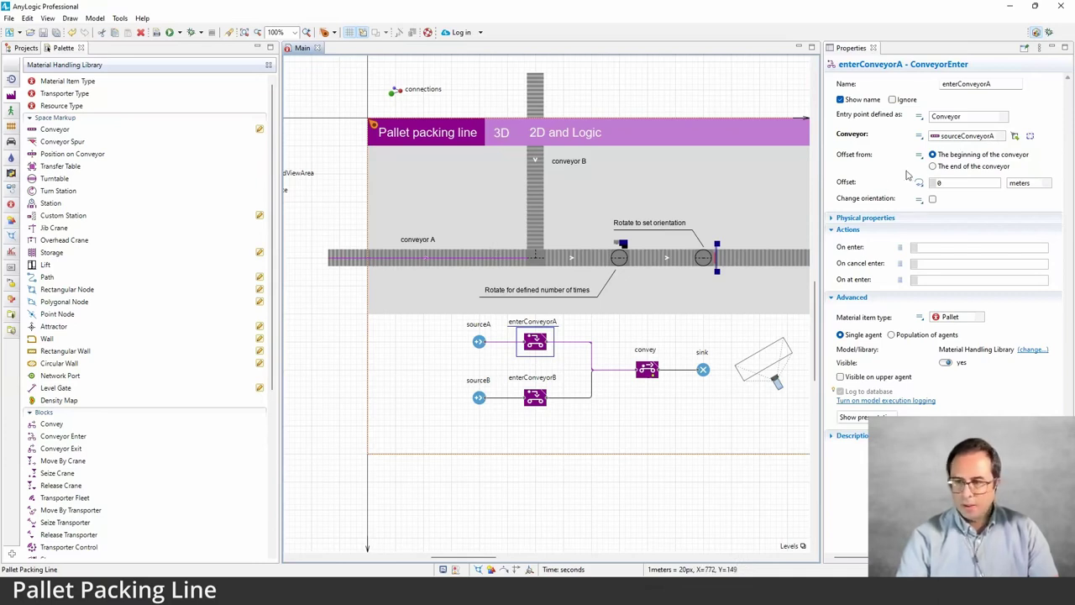
{"action": "left_click", "coordinate": [543, 393]}
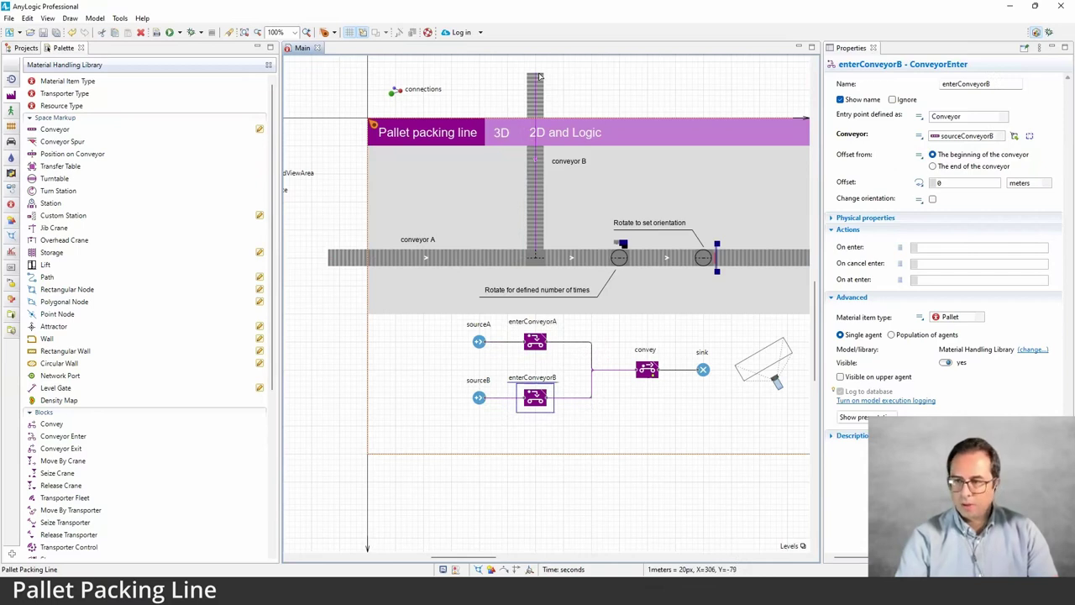
Examine the convey block's target conveyor settings and follow the route along the whole packing line
{"action": "left_click", "coordinate": [636, 368]}
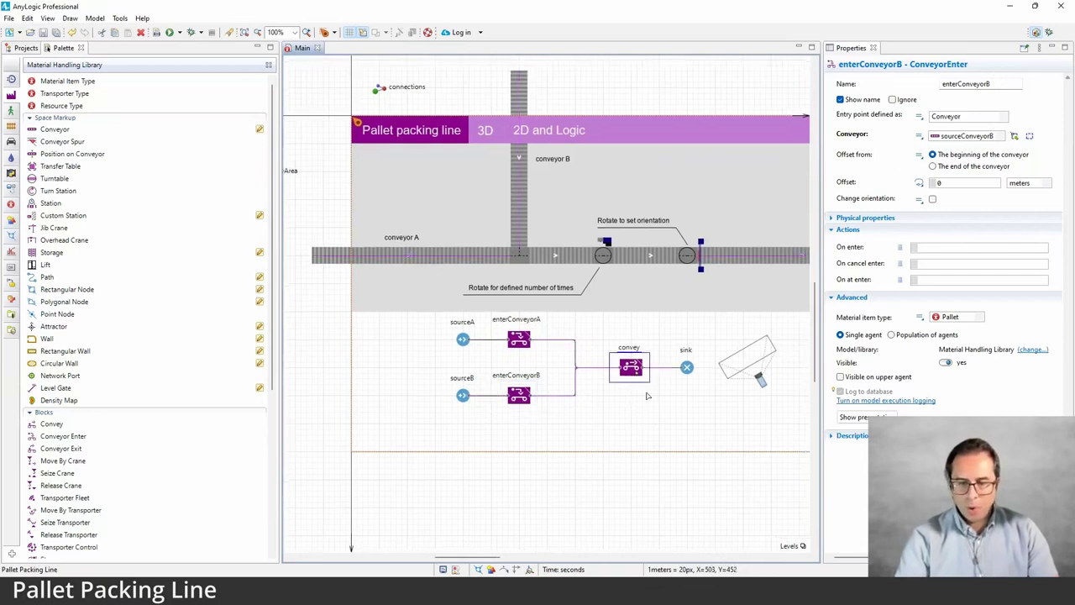
{"action": "scroll", "coordinate": [591, 424], "scroll_direction": "right", "scroll_amount": 4}
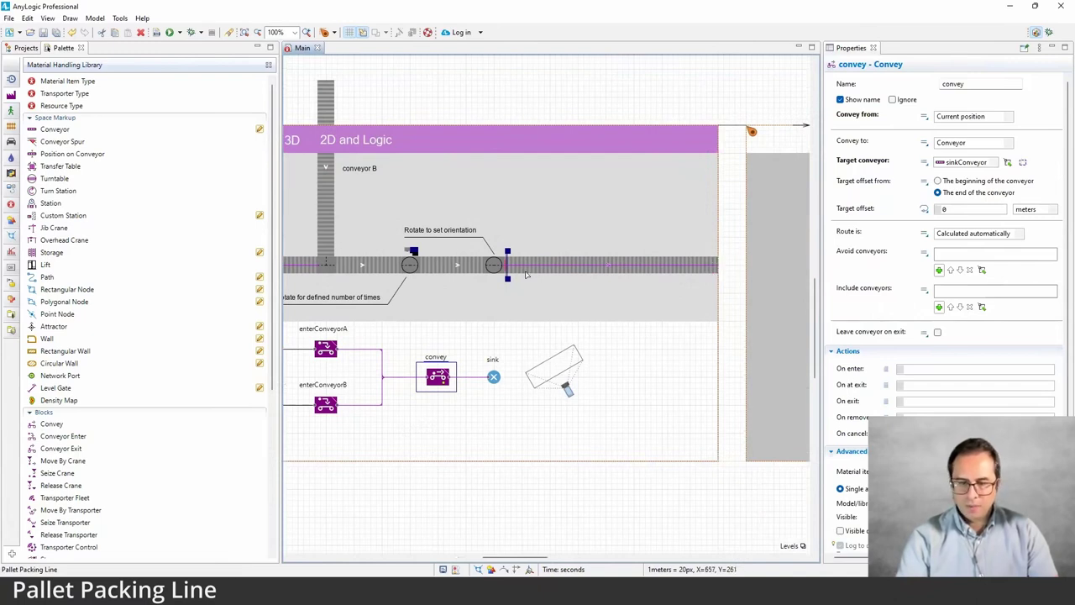
{"action": "scroll", "coordinate": [731, 362], "scroll_direction": "left", "scroll_amount": 2}
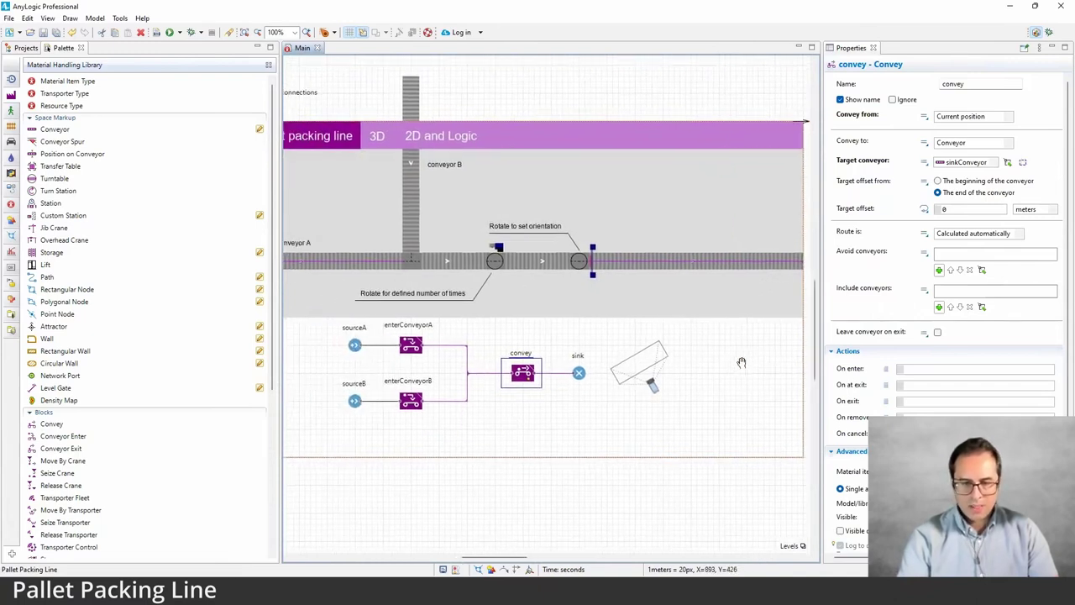
{"action": "scroll", "coordinate": [734, 375], "scroll_direction": "down", "scroll_amount": 1}
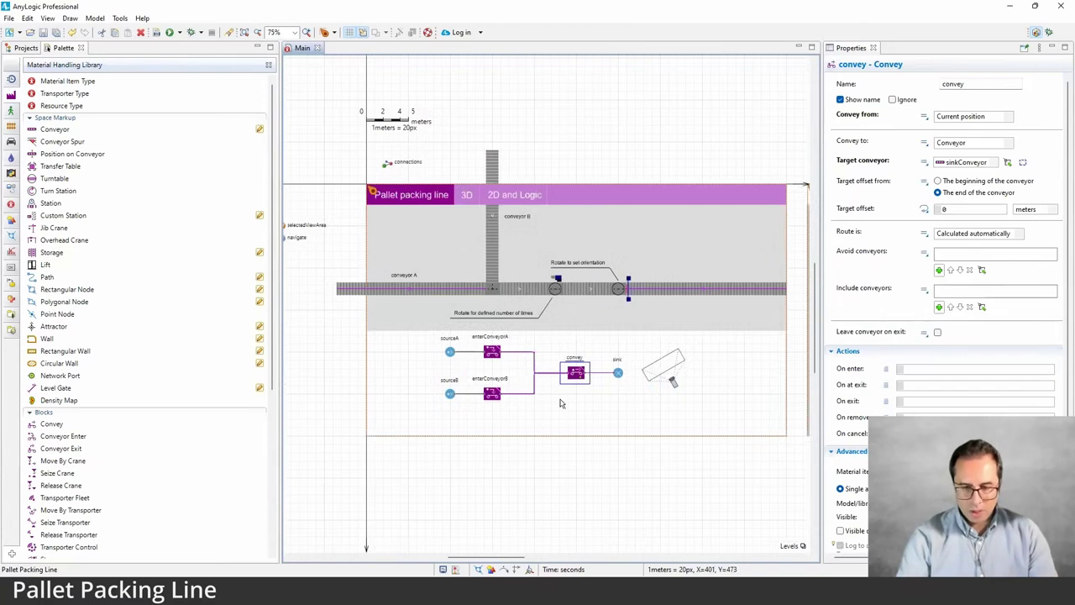
{"action": "scroll", "coordinate": [546, 430], "scroll_direction": "up", "scroll_amount": 1}
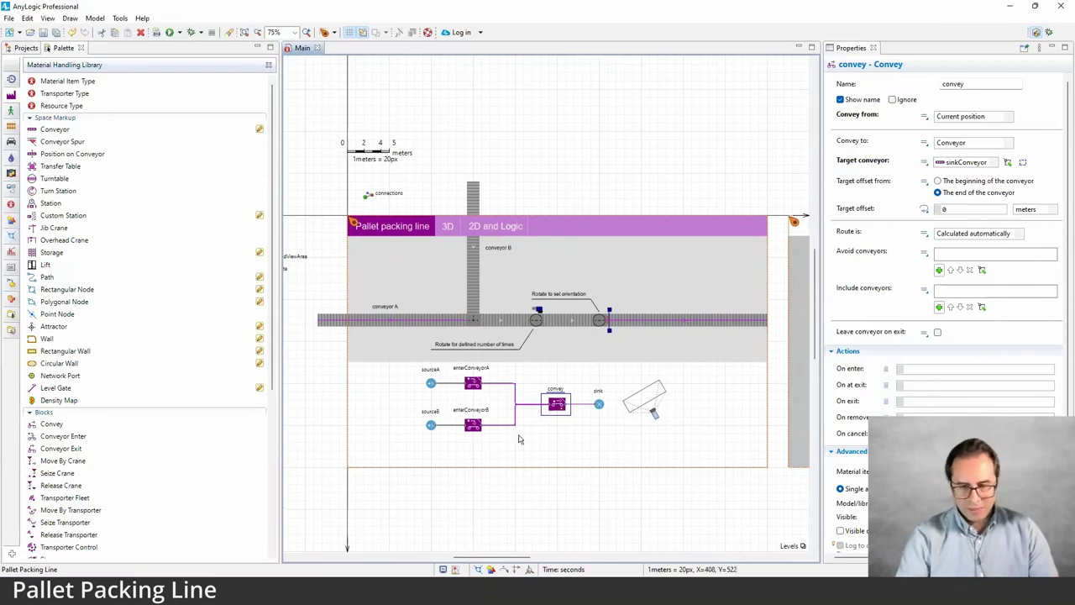
{"action": "scroll", "coordinate": [576, 484], "scroll_direction": "up", "scroll_amount": 1}
{"action": "scroll", "coordinate": [564, 462], "scroll_direction": "up", "scroll_amount": 2}
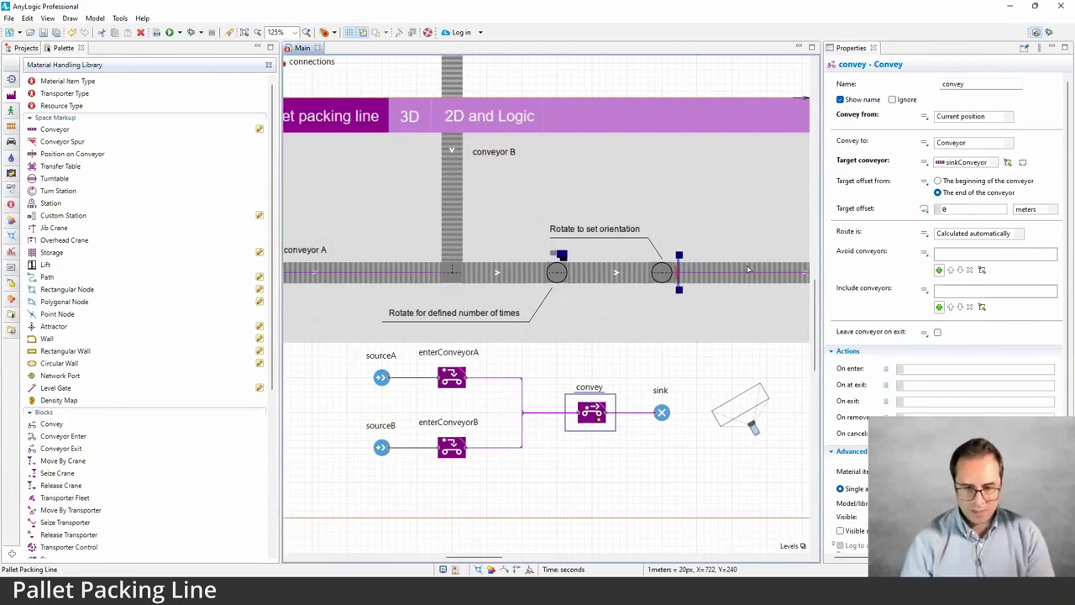
Review the elements pallets pass in order: the transfer table, the first turn station and the second turn station
{"action": "left_click", "coordinate": [458, 278]}
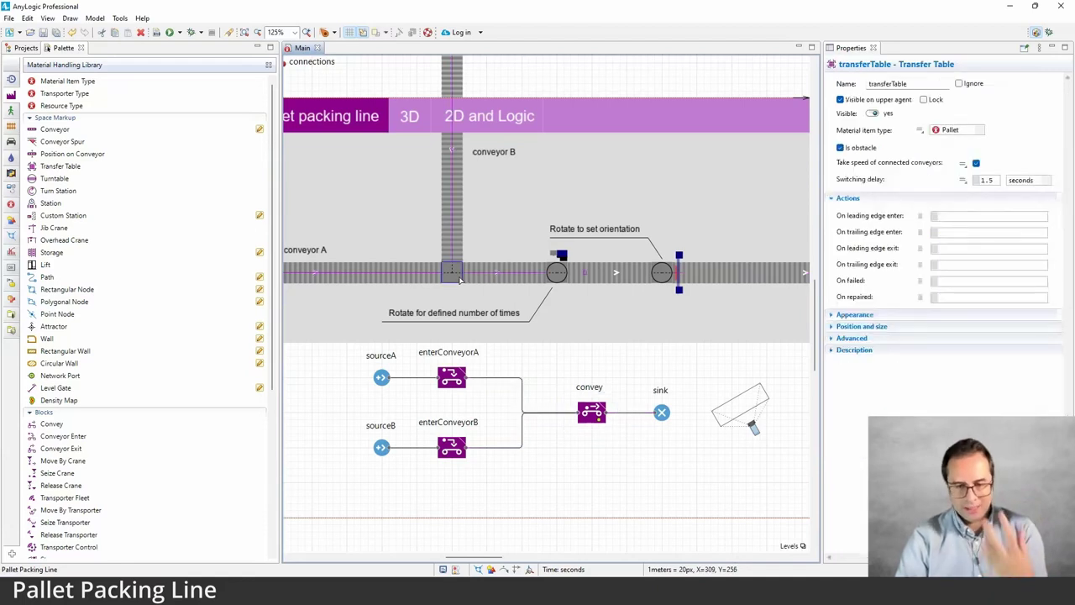
{"action": "left_click", "coordinate": [553, 274]}
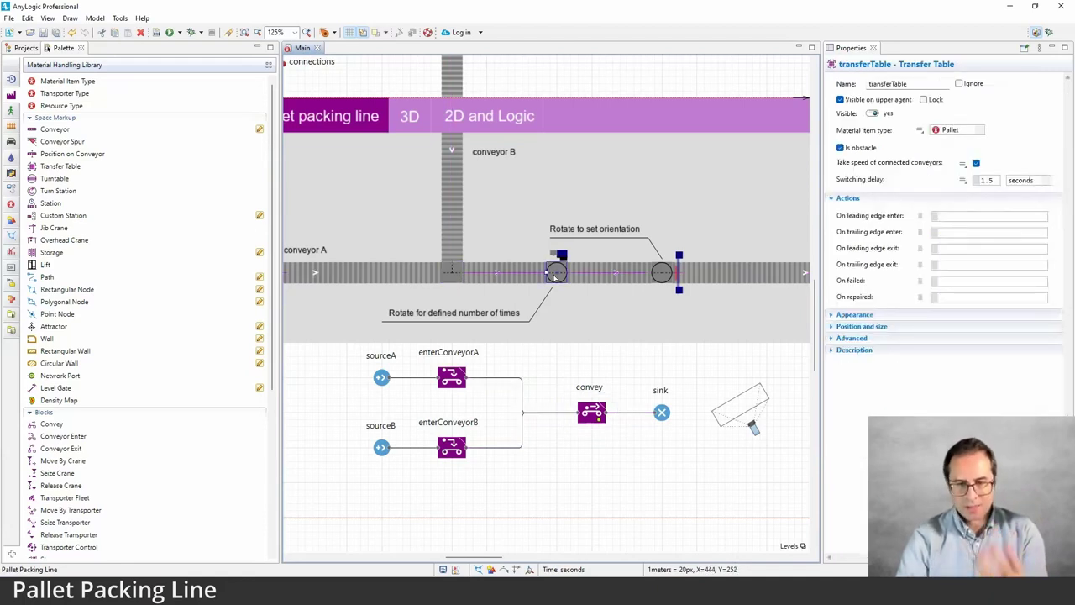
{"action": "left_click", "coordinate": [661, 271]}
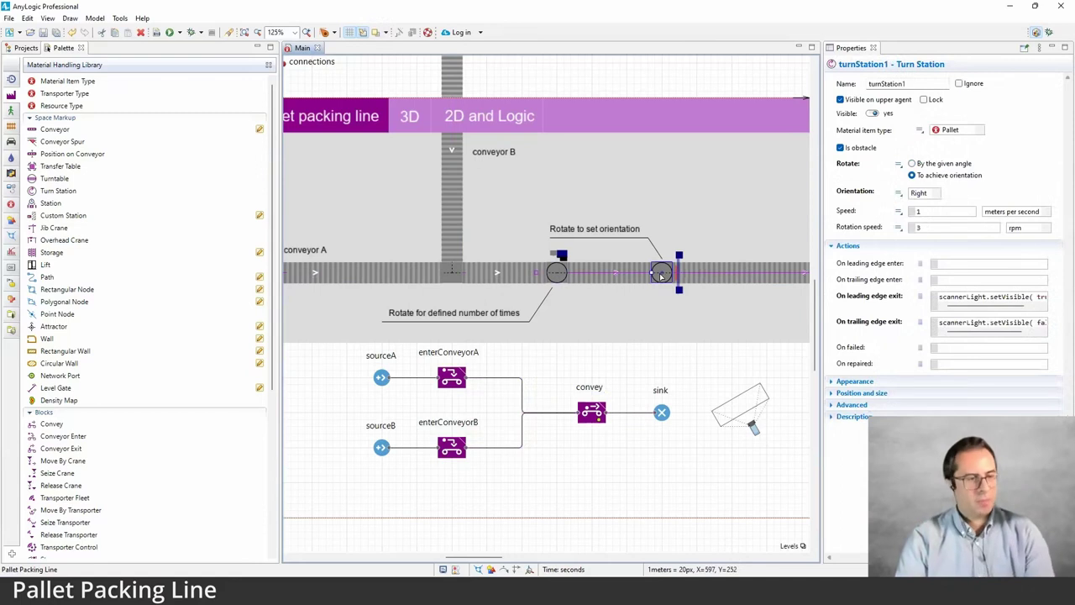
Run the Pallet Packing Line simulation, switch its view to 2D and Logic, and raise the speed to x10
{"action": "left_click", "coordinate": [23, 48]}
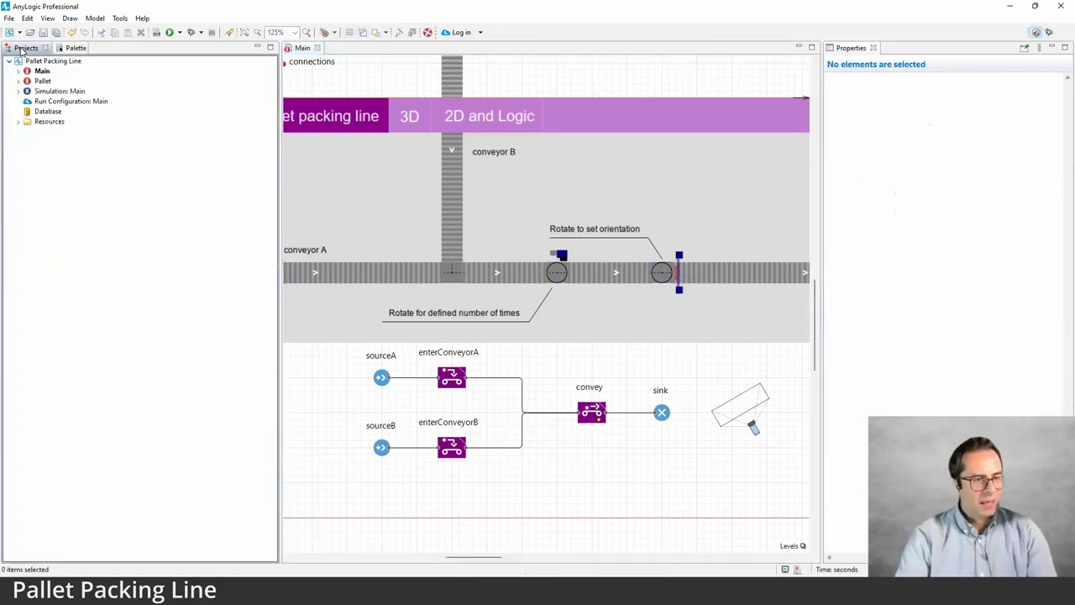
{"action": "right_click", "coordinate": [40, 91]}
{"action": "key", "text": "Escape"}
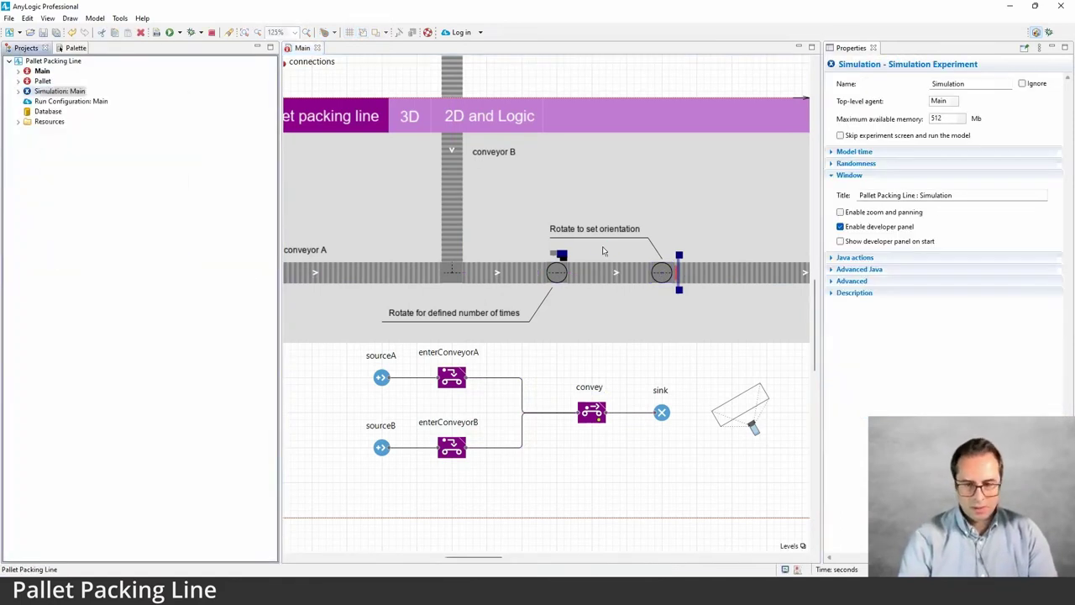
{"action": "key", "text": "F5"}
{"action": "left_click", "coordinate": [21, 565]}
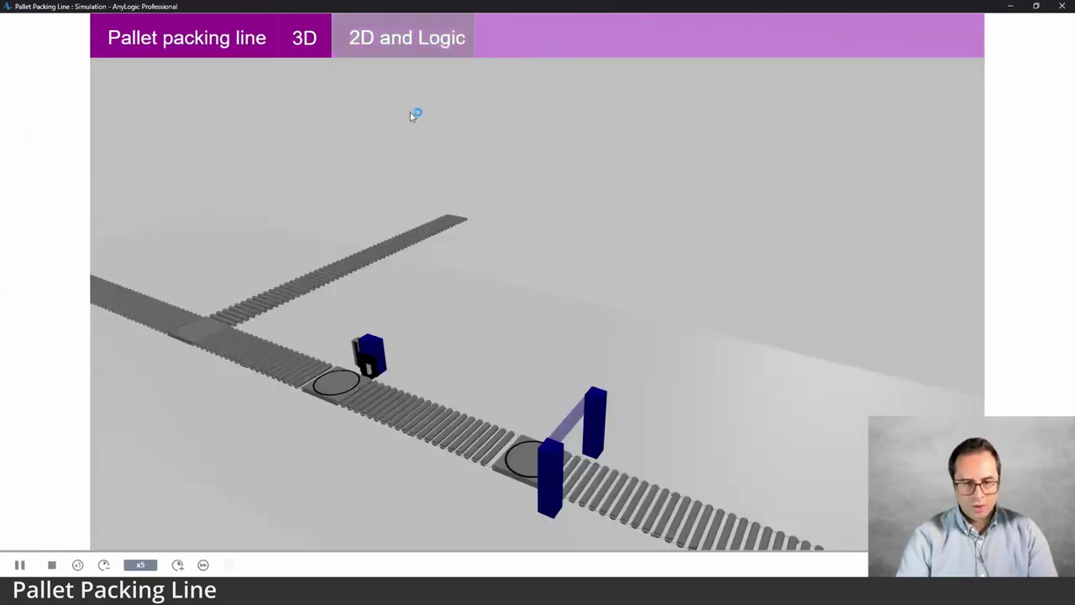
{"action": "left_click", "coordinate": [406, 37]}
{"action": "left_click", "coordinate": [177, 564]}
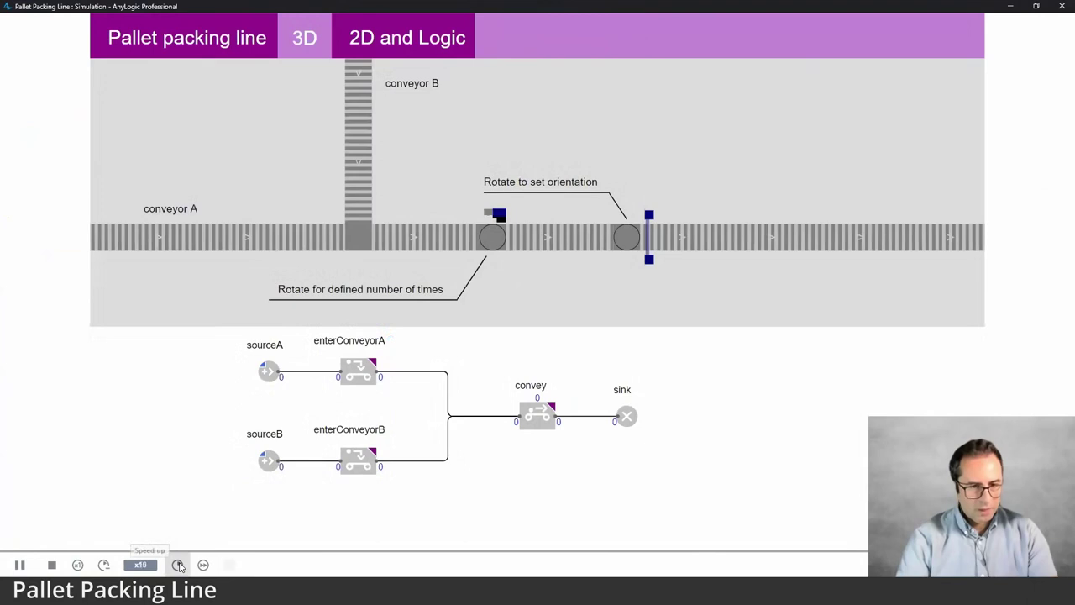
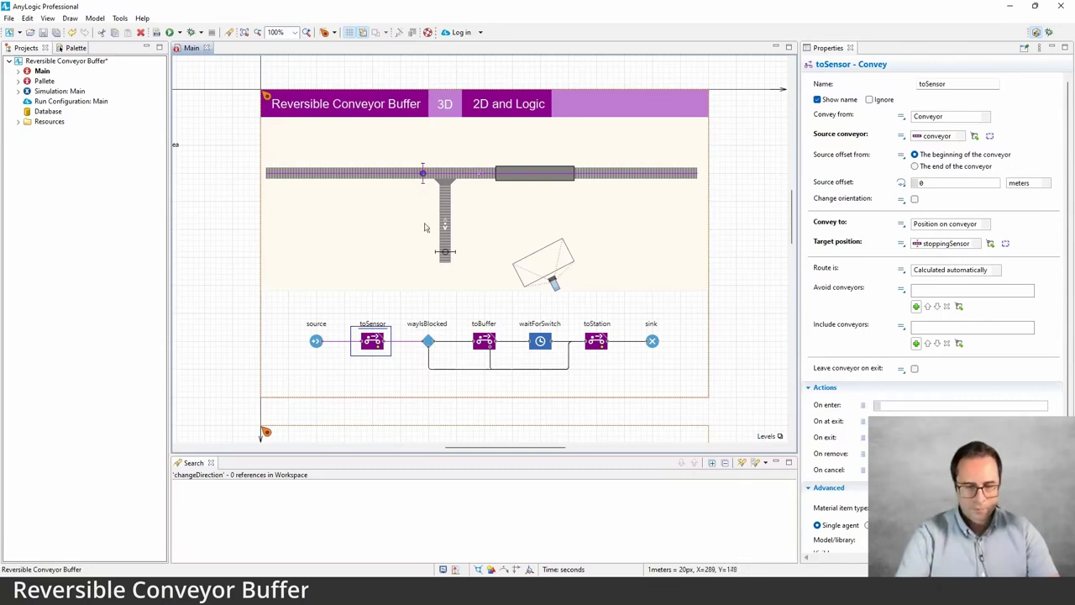
Inspect the condition and exit actions of the wayIsBlocked SelectOutput block in the Reversible Conveyor Buffer model
{"action": "left_click", "coordinate": [428, 341]}
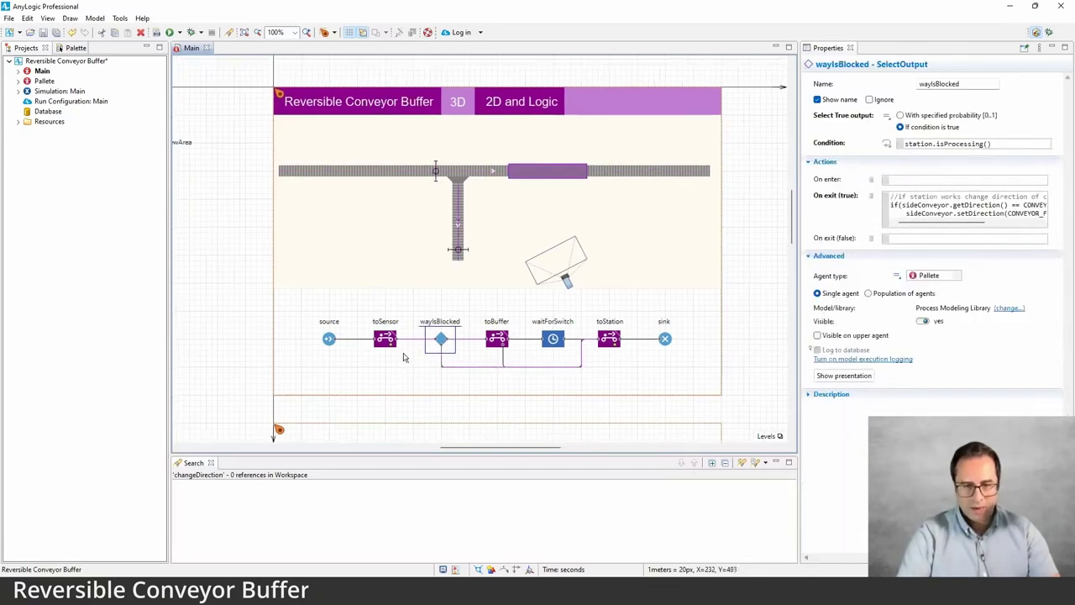
{"action": "scroll", "coordinate": [403, 357], "scroll_direction": "up", "scroll_amount": 1}
{"action": "left_click_drag", "start_coordinate": [402, 361], "coordinate": [385, 376]}
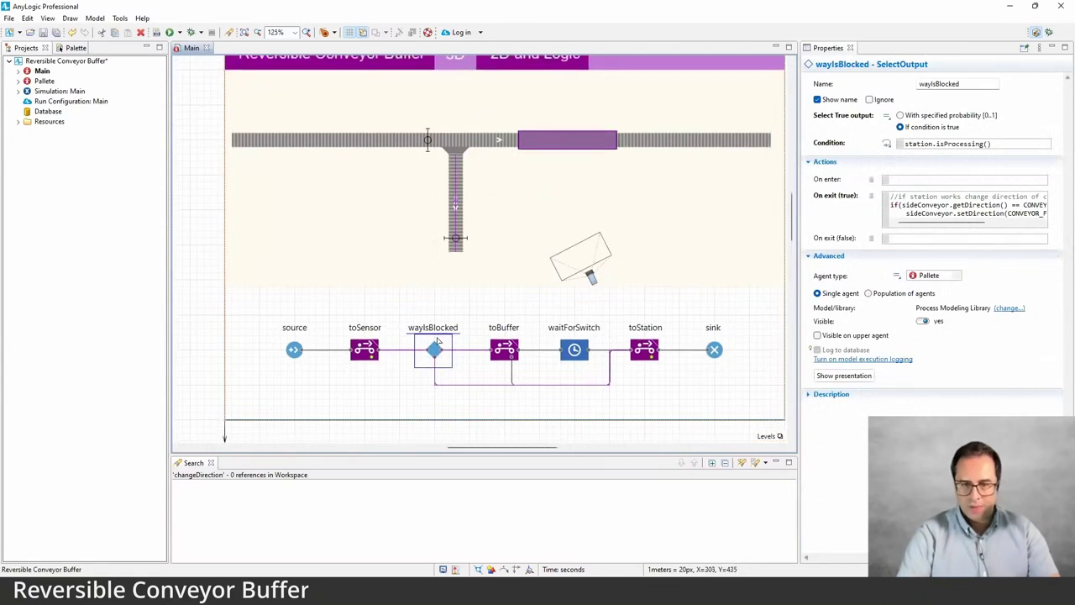
Examine the station's process time and capacity in relation to the wayIsBlocked block that refers to it
{"action": "left_click", "coordinate": [569, 140]}
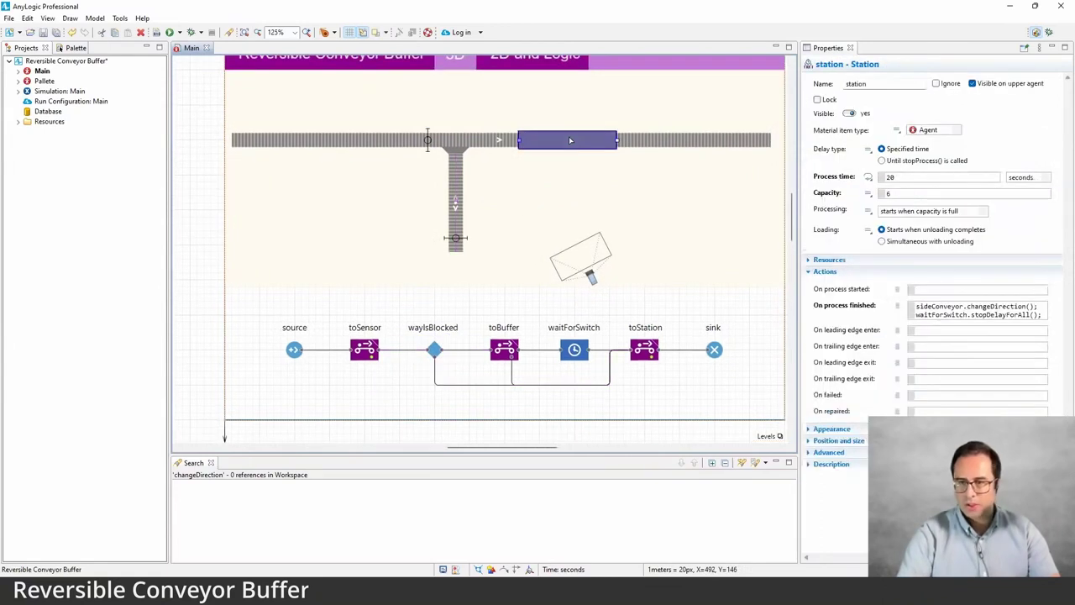
{"action": "double_click", "coordinate": [880, 177]}
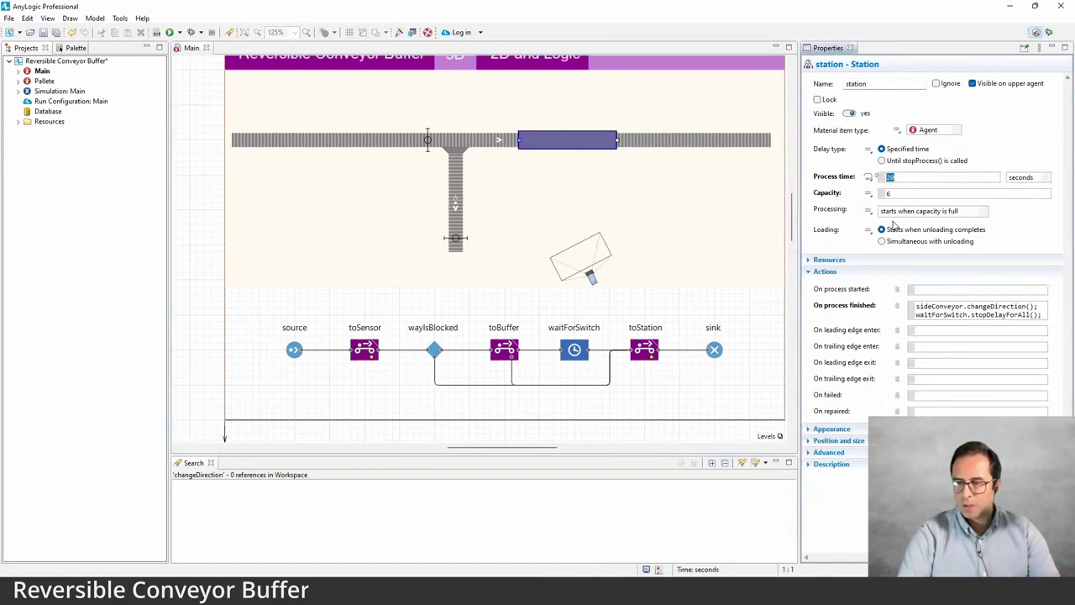
{"action": "double_click", "coordinate": [888, 194]}
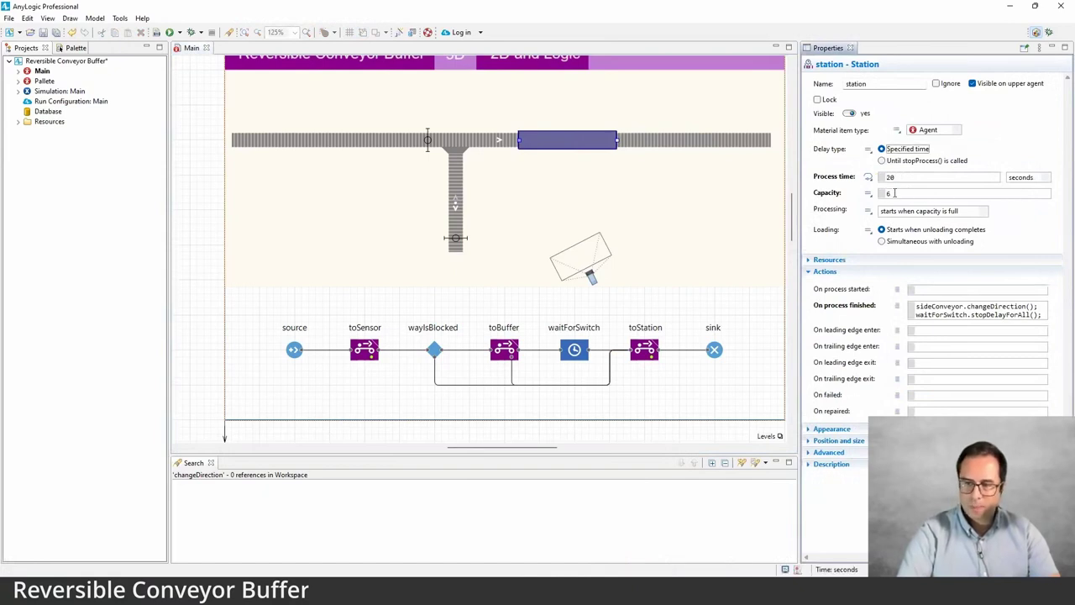
{"action": "left_click", "coordinate": [433, 351]}
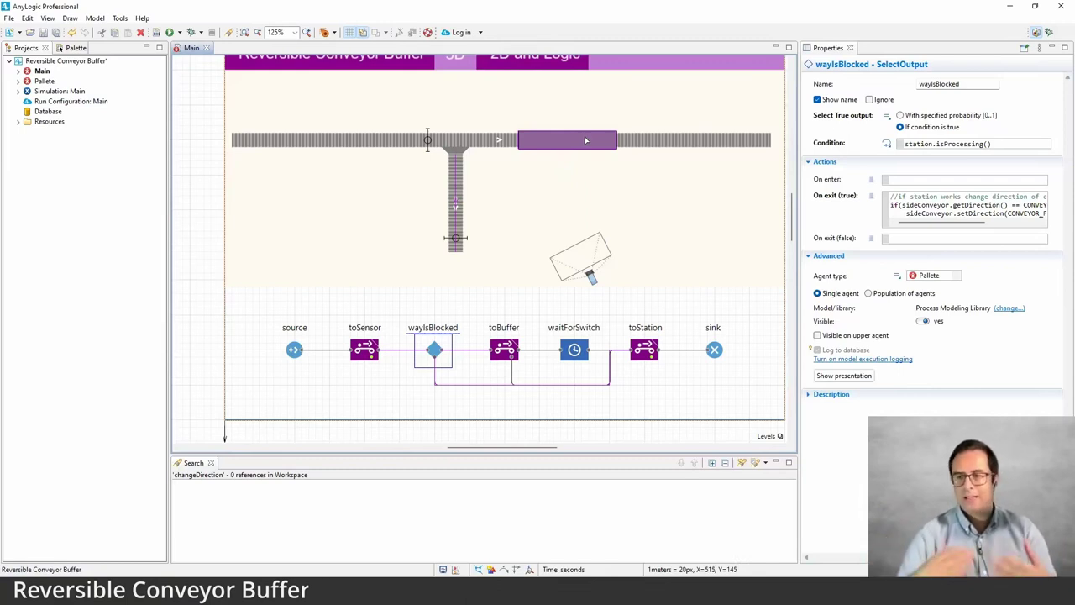
{"action": "left_click", "coordinate": [584, 136]}
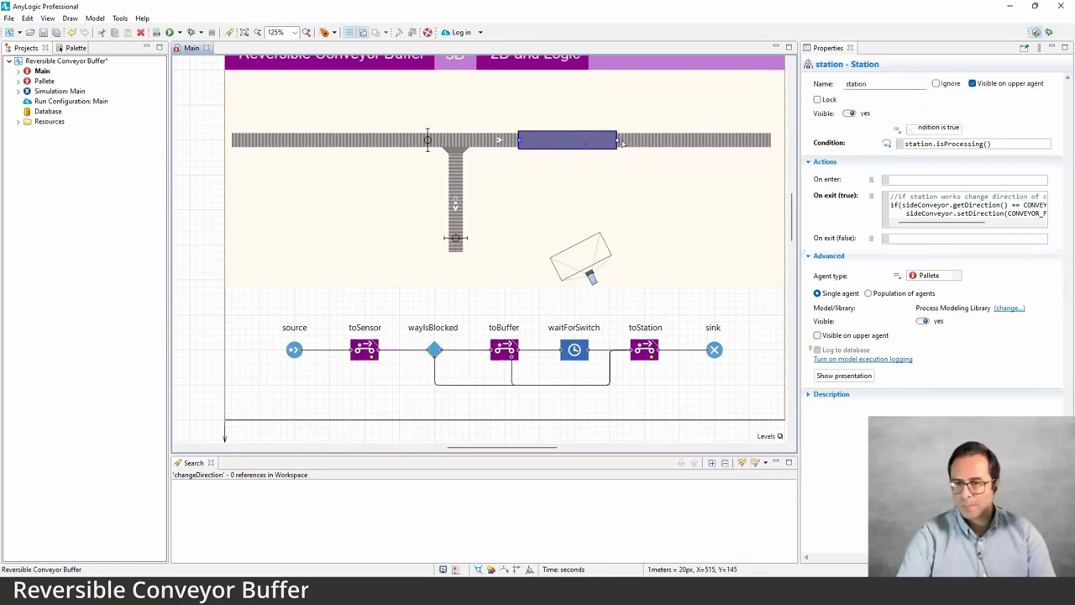
{"action": "double_click", "coordinate": [899, 176]}
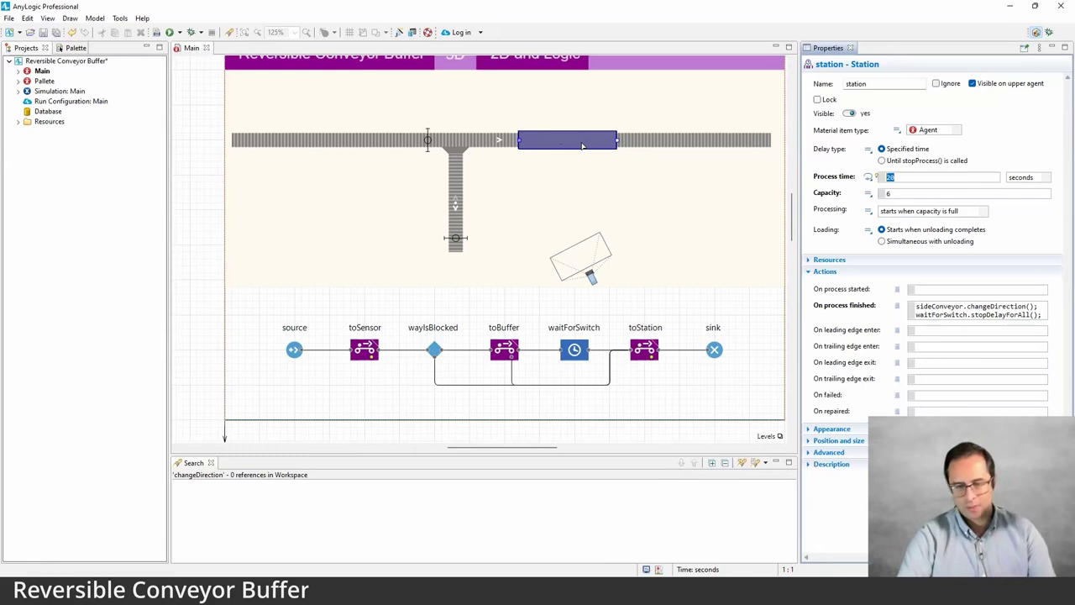
Follow the unblocked branch from the wayIsBlocked block to the toStation block's target conveyor and the station on it
{"action": "left_click", "coordinate": [433, 350]}
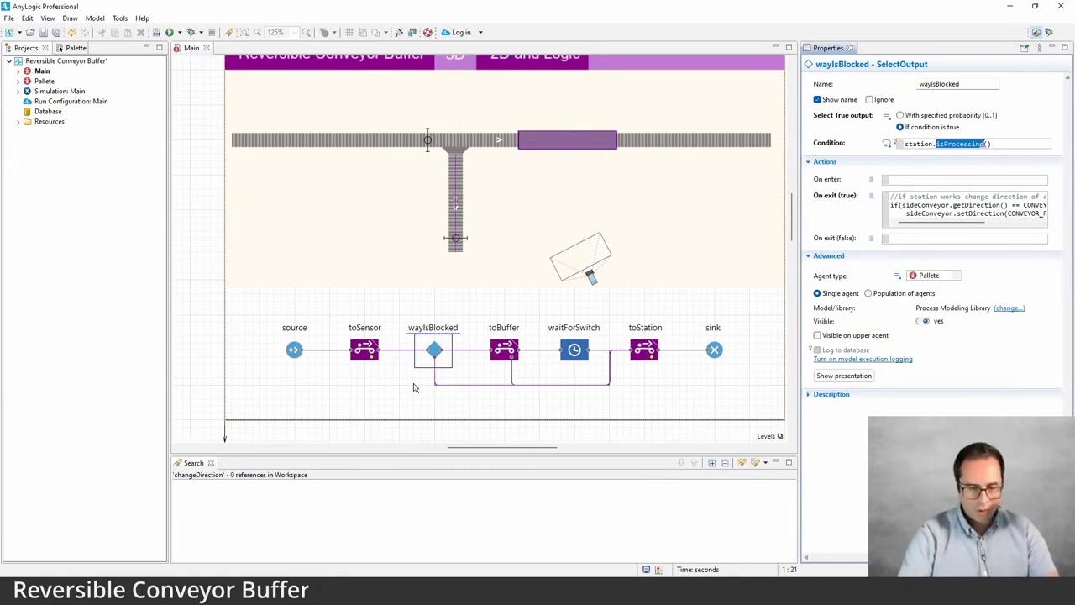
{"action": "scroll", "coordinate": [413, 387], "scroll_direction": "up", "scroll_amount": 1}
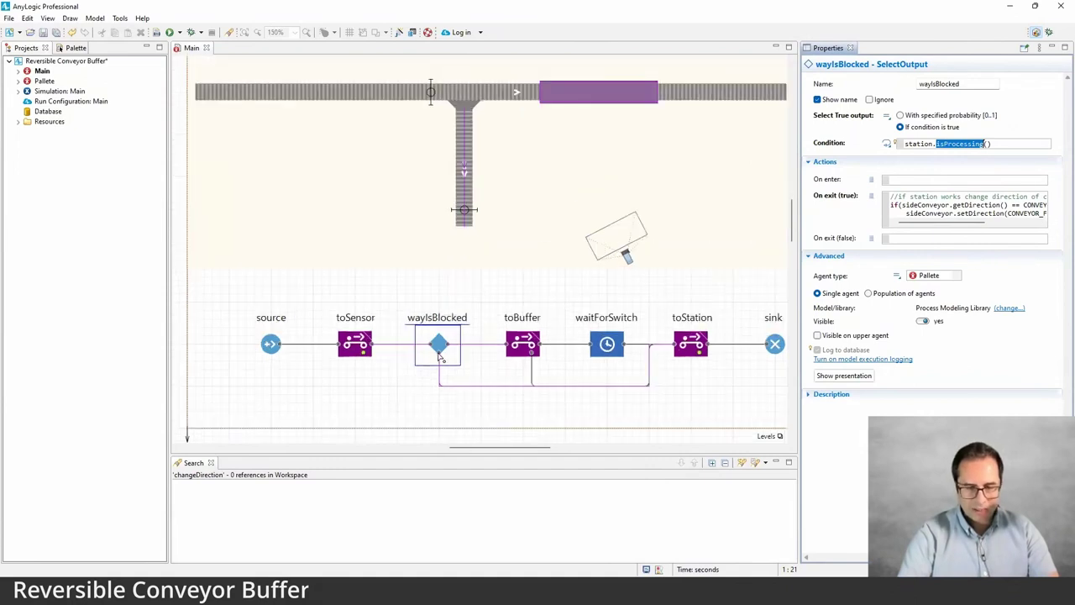
{"action": "scroll", "coordinate": [431, 388], "scroll_direction": "down", "scroll_amount": 1}
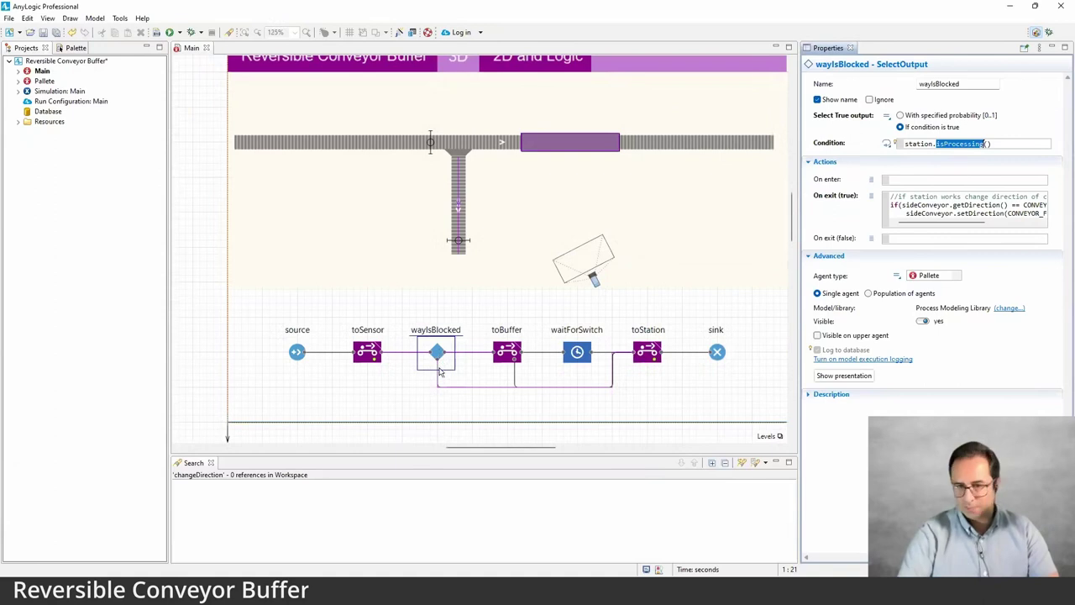
{"action": "scroll", "coordinate": [453, 377], "scroll_direction": "right", "scroll_amount": 1}
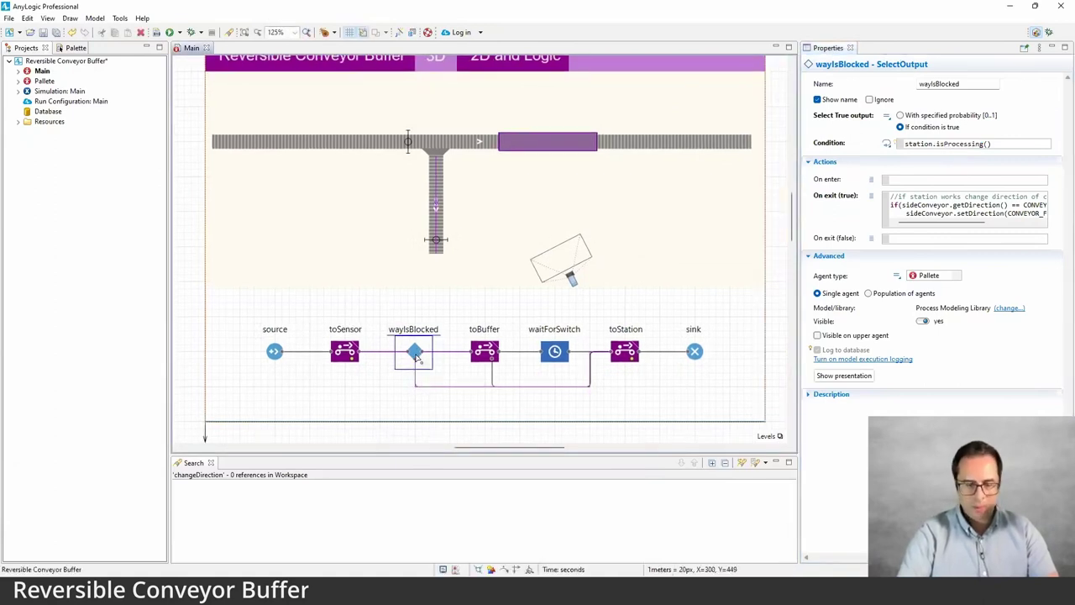
{"action": "left_click", "coordinate": [625, 354]}
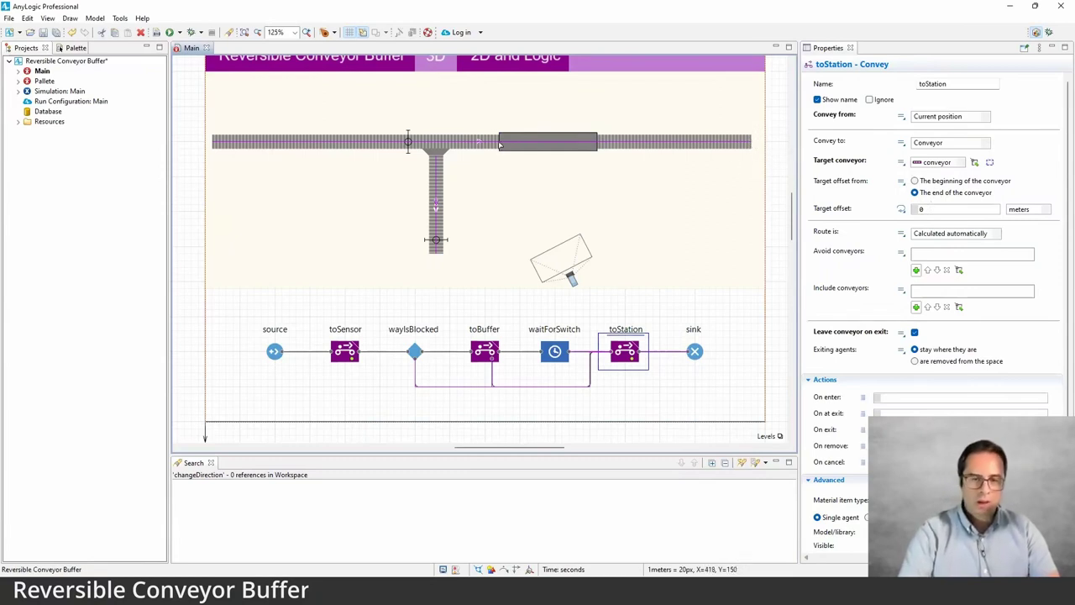
{"action": "left_click", "coordinate": [551, 141]}
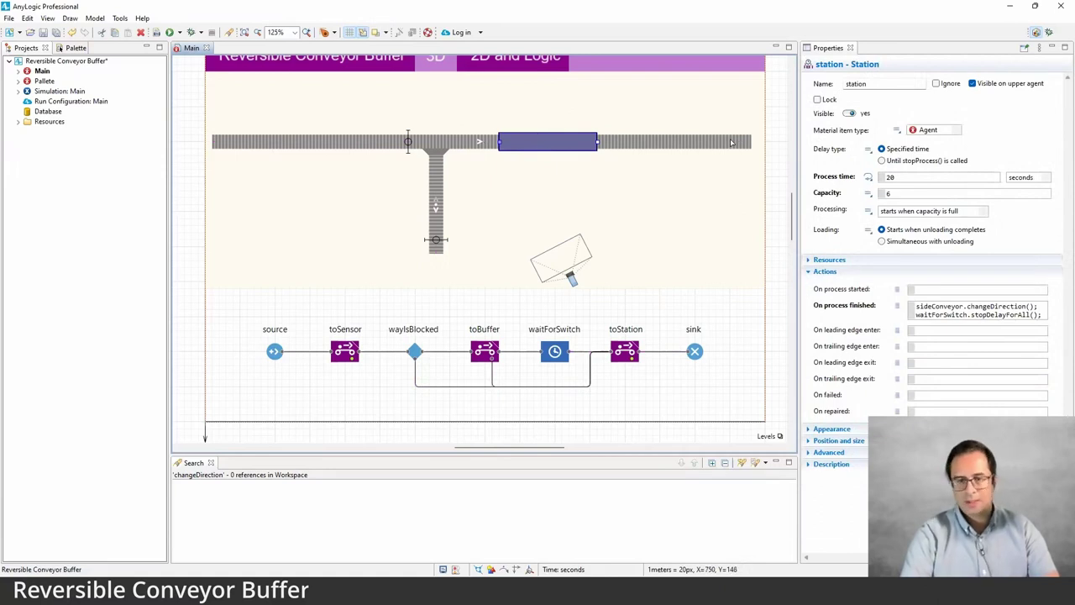
Trace the blocked branch from the wayIsBlocked isProcessing() condition through toBuffer and the reversible side conveyor to the waitForSwitch delay
{"action": "left_click", "coordinate": [414, 351]}
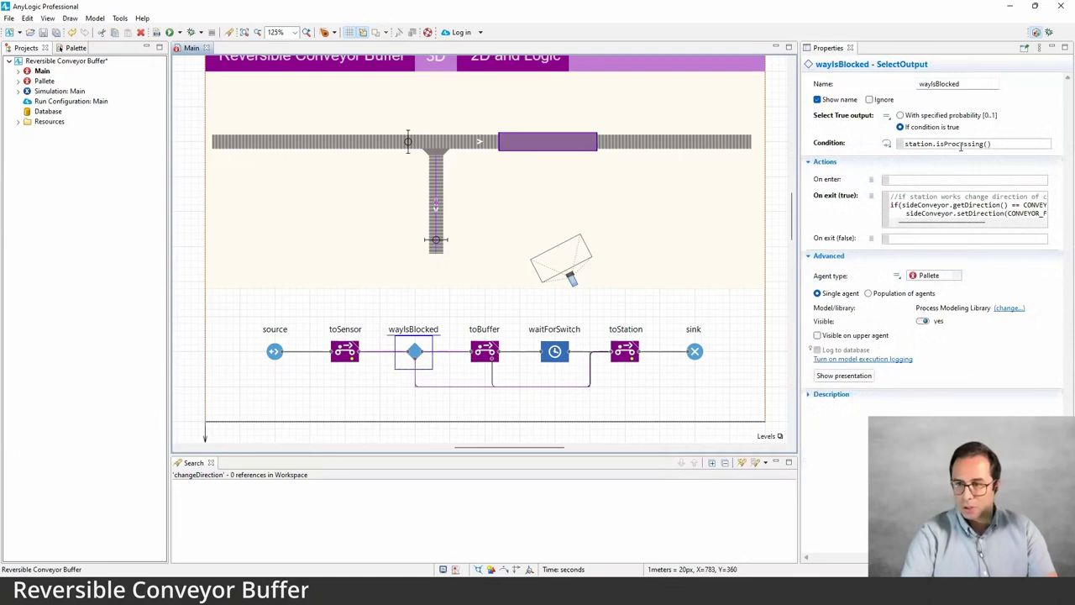
{"action": "double_click", "coordinate": [959, 143]}
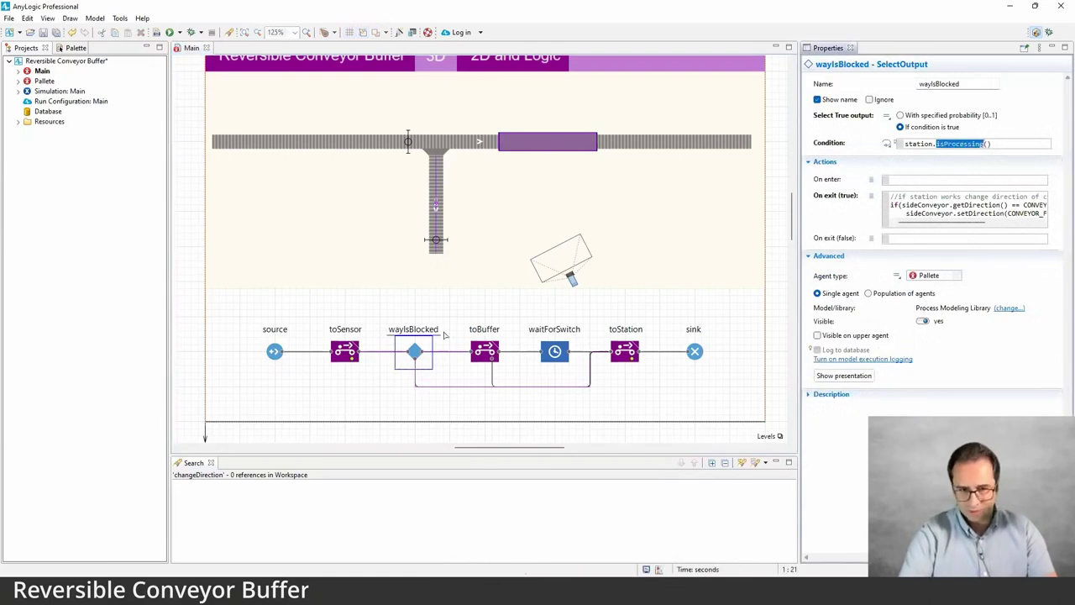
{"action": "left_click", "coordinate": [477, 351]}
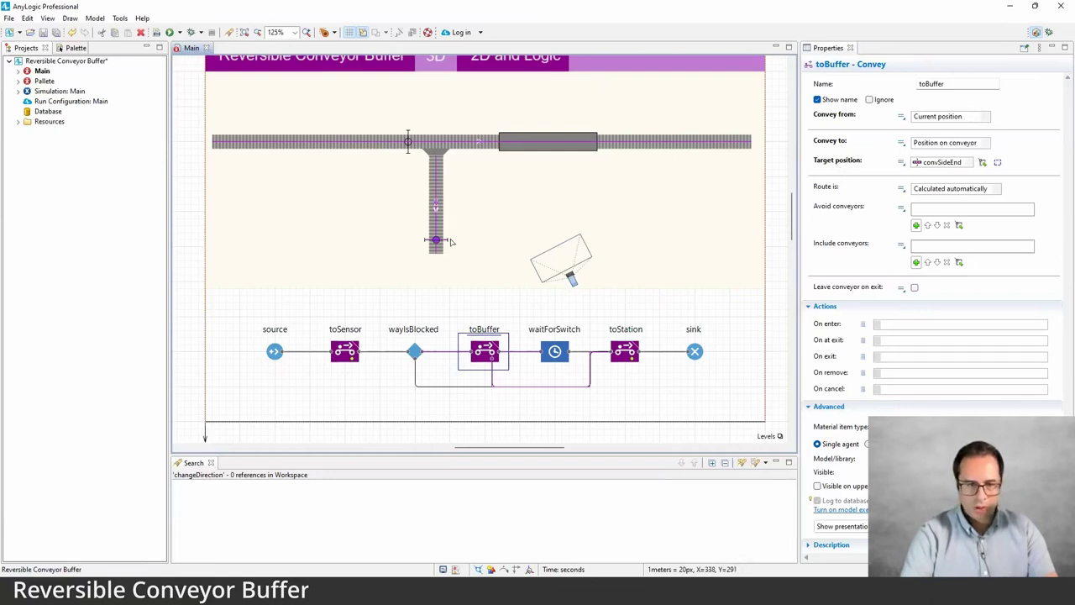
{"action": "left_click", "coordinate": [440, 211]}
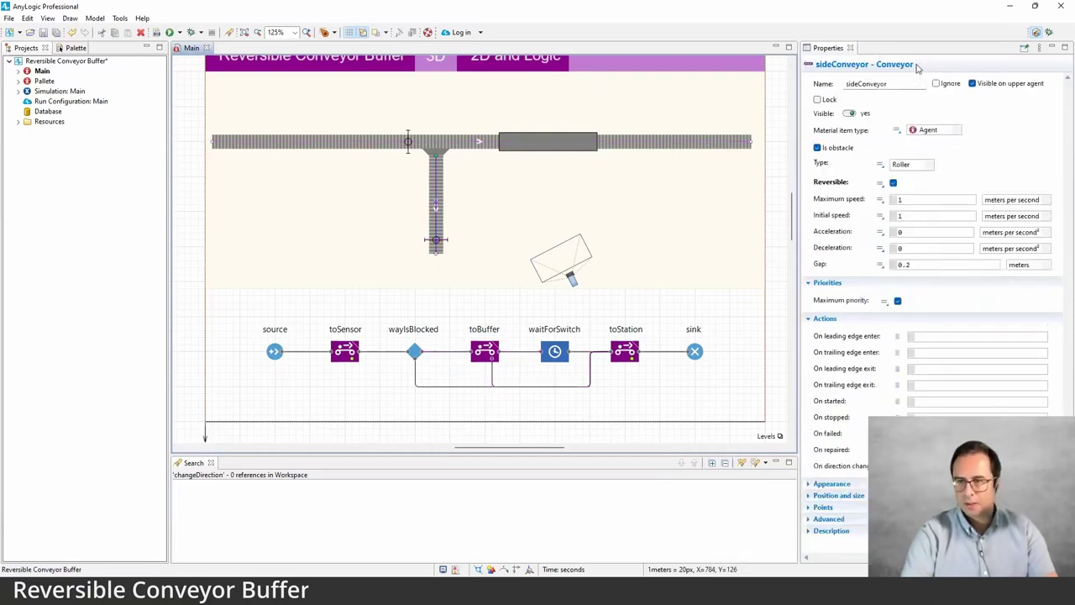
{"action": "key", "text": "ctrl+z"}
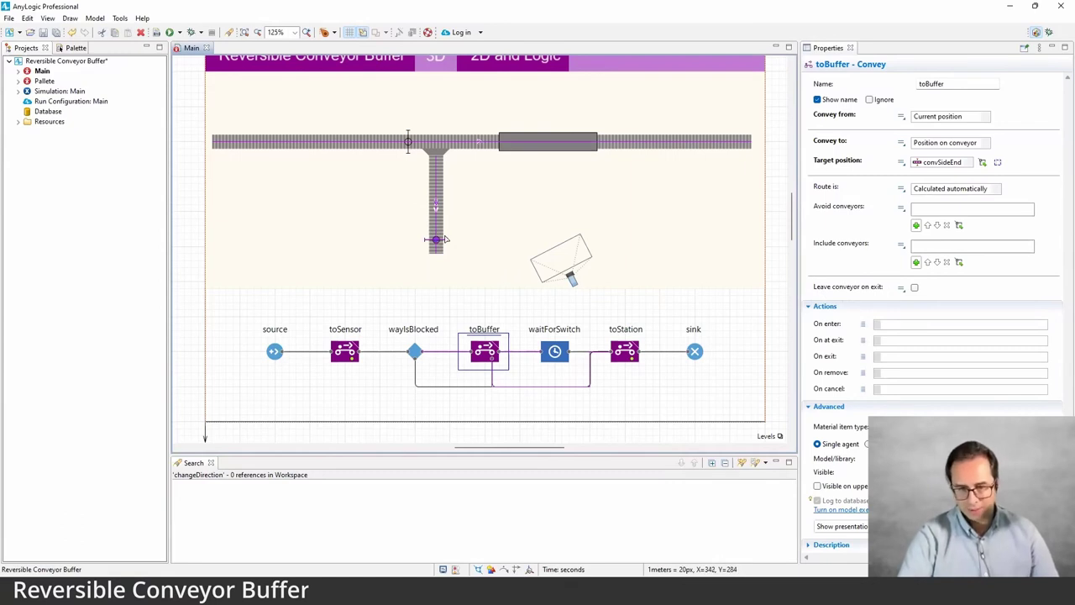
{"action": "left_click", "coordinate": [553, 353]}
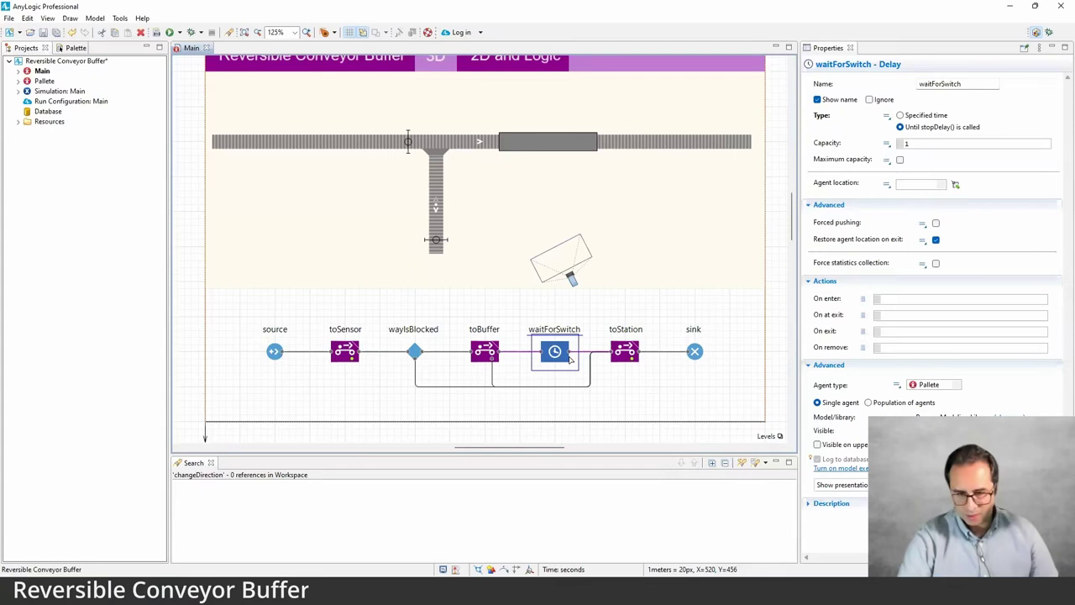
{"action": "left_click", "coordinate": [485, 351]}
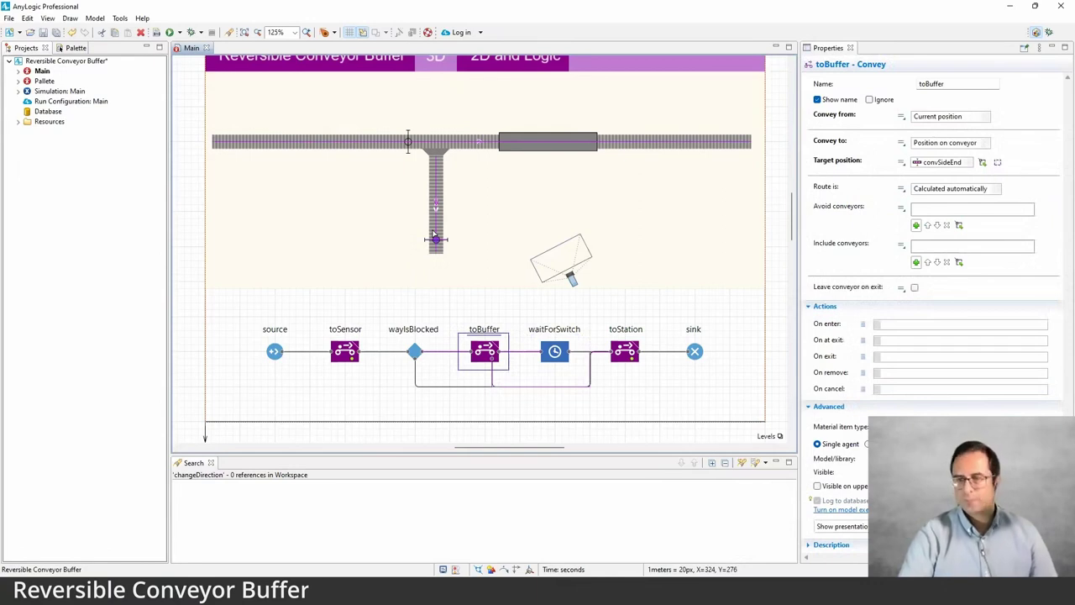
Review the station's process time and its On process finished code, focusing on the waitForSwitch.stopDelayForAll() call
{"action": "left_click", "coordinate": [550, 143]}
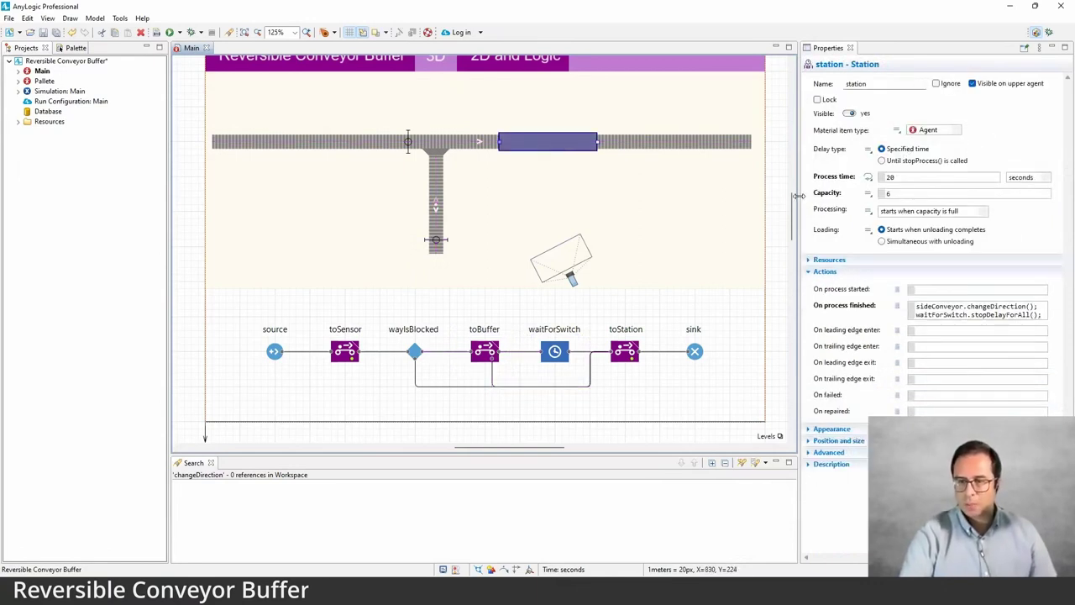
{"action": "left_click_drag", "start_coordinate": [799, 199], "coordinate": [784, 199]}
{"action": "double_click", "coordinate": [874, 177]}
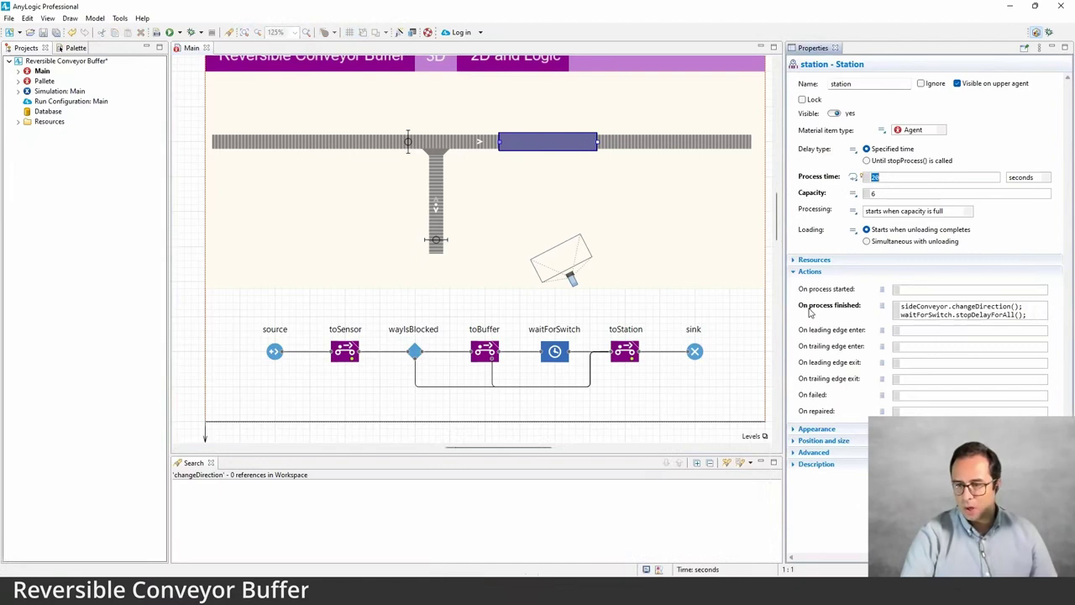
{"action": "left_click_drag", "start_coordinate": [1023, 315], "coordinate": [881, 305]}
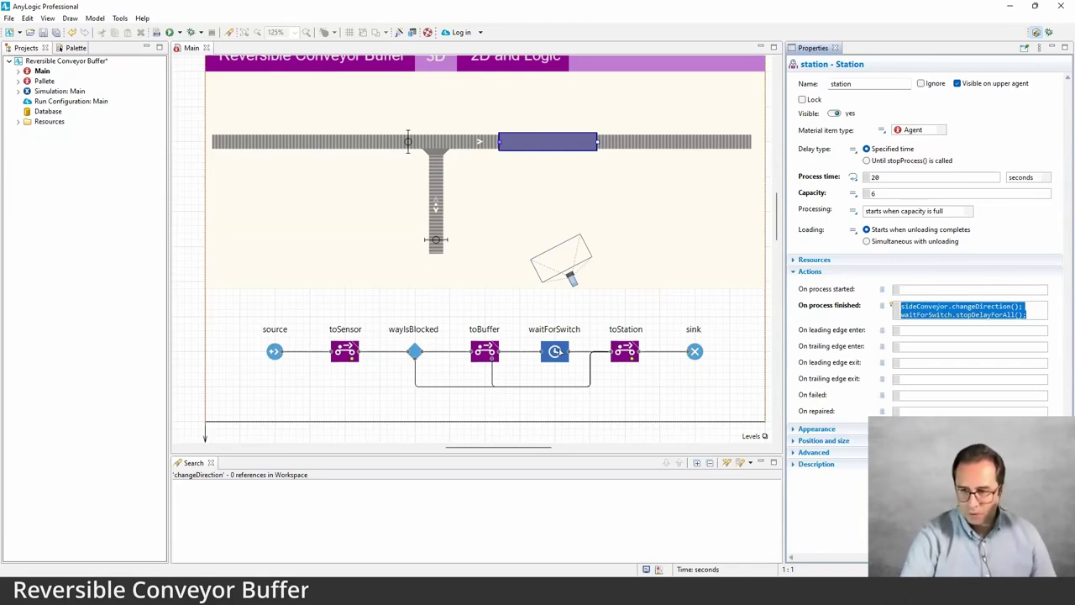
{"action": "triple_click", "coordinate": [934, 314]}
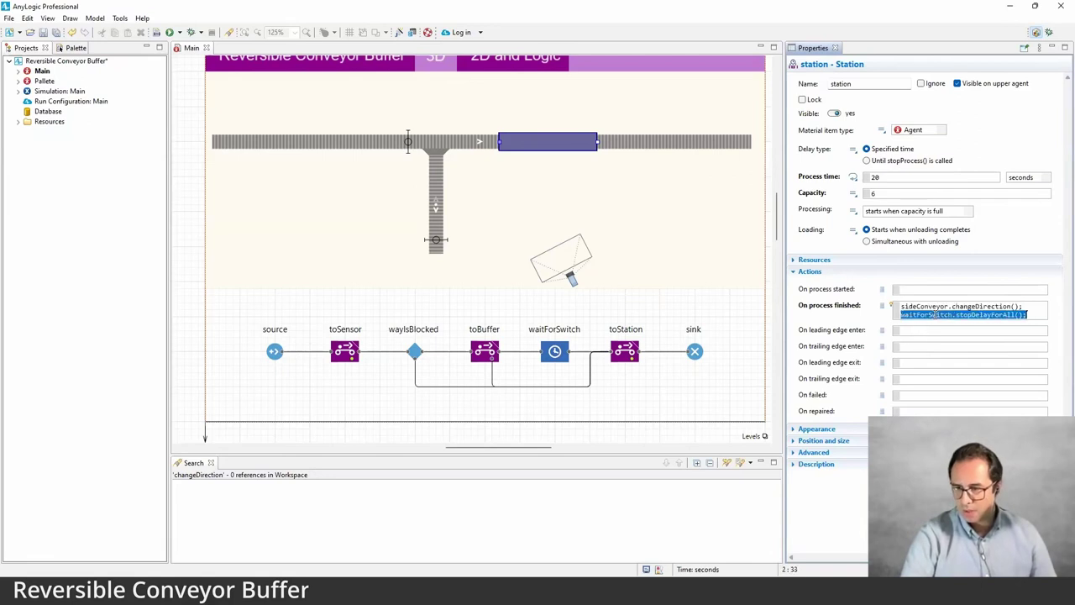
{"action": "double_click", "coordinate": [984, 314]}
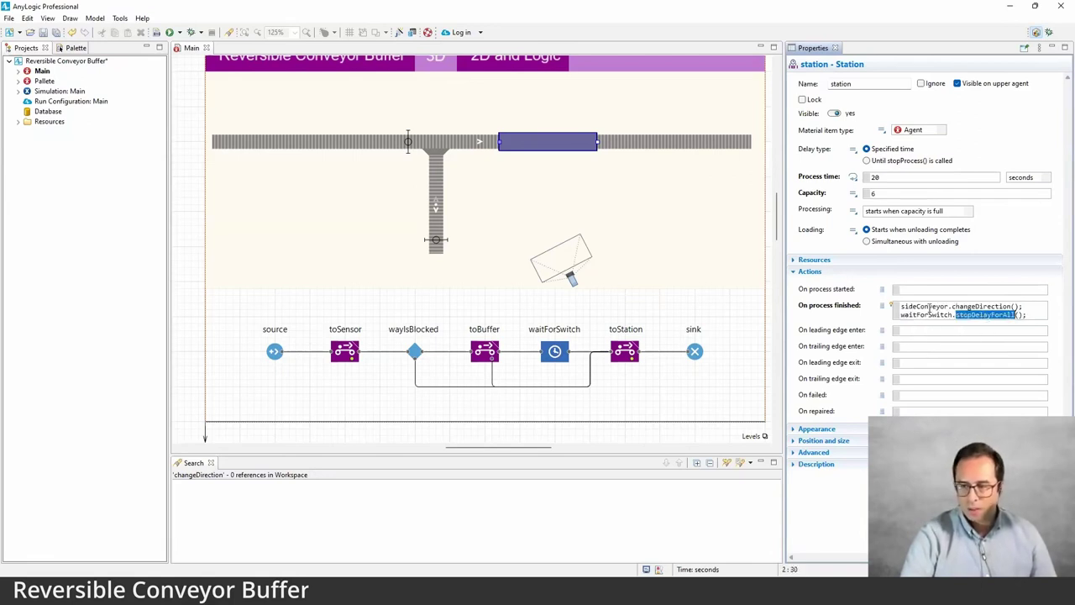
Widen the station's properties view and examine the sideConveyor.changeDirection() call in its On process finished action
{"action": "double_click", "coordinate": [927, 307]}
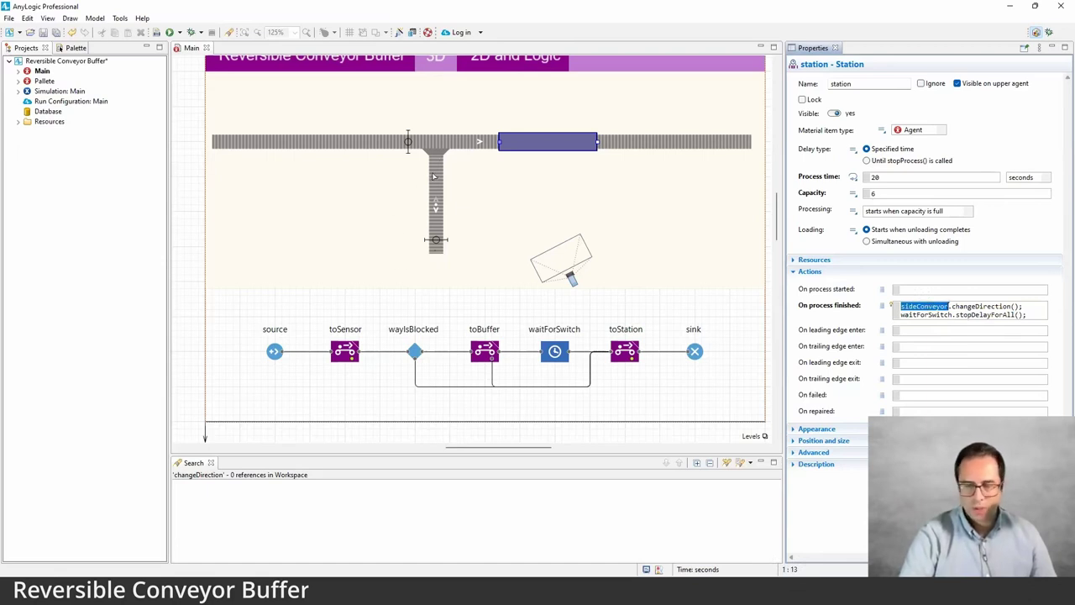
{"action": "left_click_drag", "start_coordinate": [782, 252], "coordinate": [756, 252]}
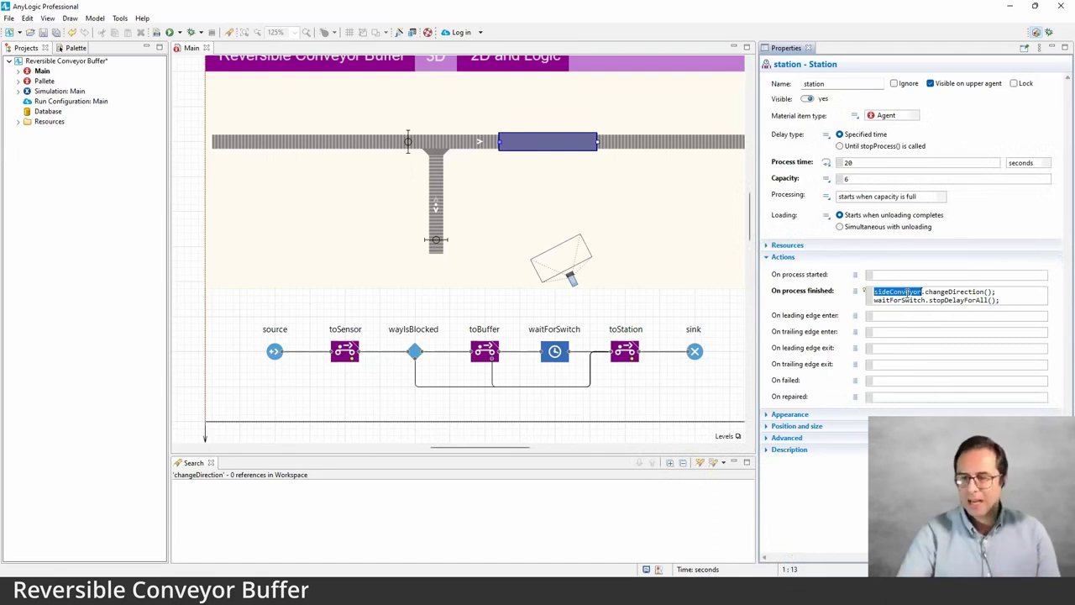
{"action": "left_click", "coordinate": [911, 291]}
{"action": "double_click", "coordinate": [916, 291]}
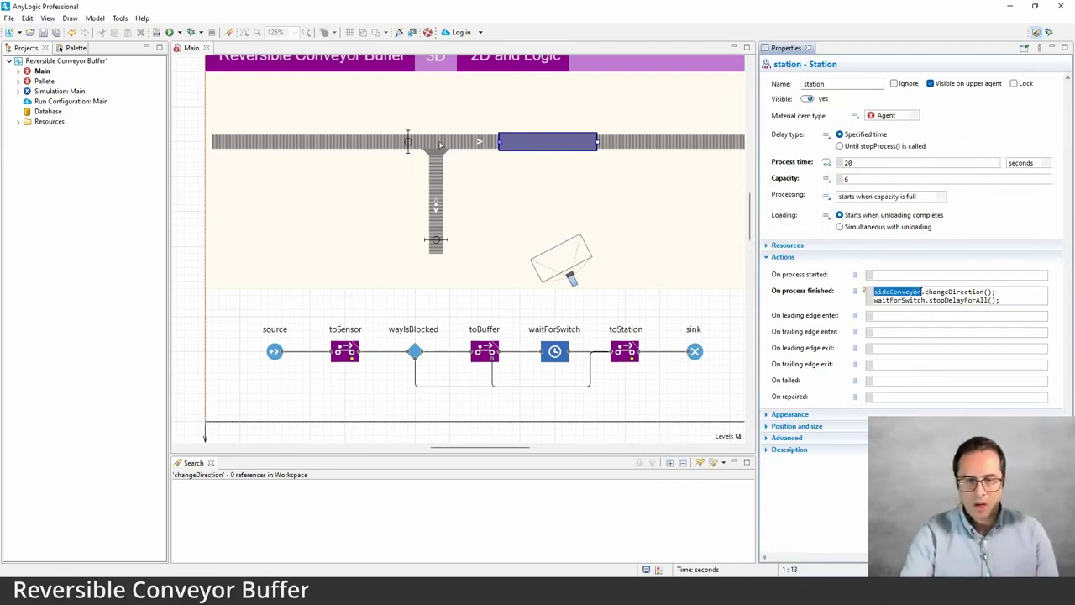
{"action": "double_click", "coordinate": [966, 291]}
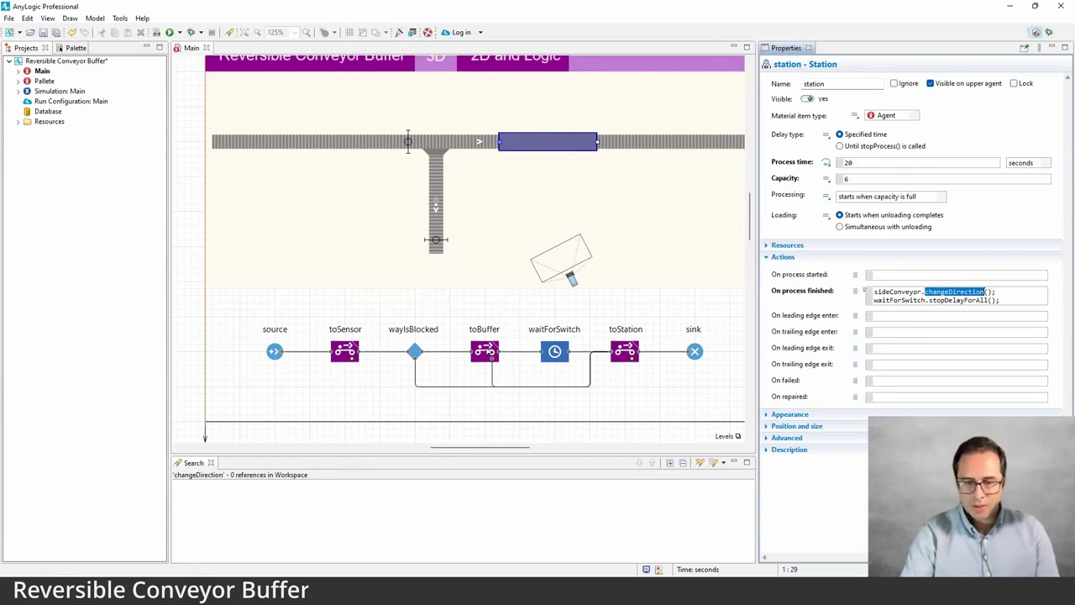
Review the pallets' way out of the buffer through the toBuffer and toStation blocks to the station
{"action": "left_click", "coordinate": [488, 351]}
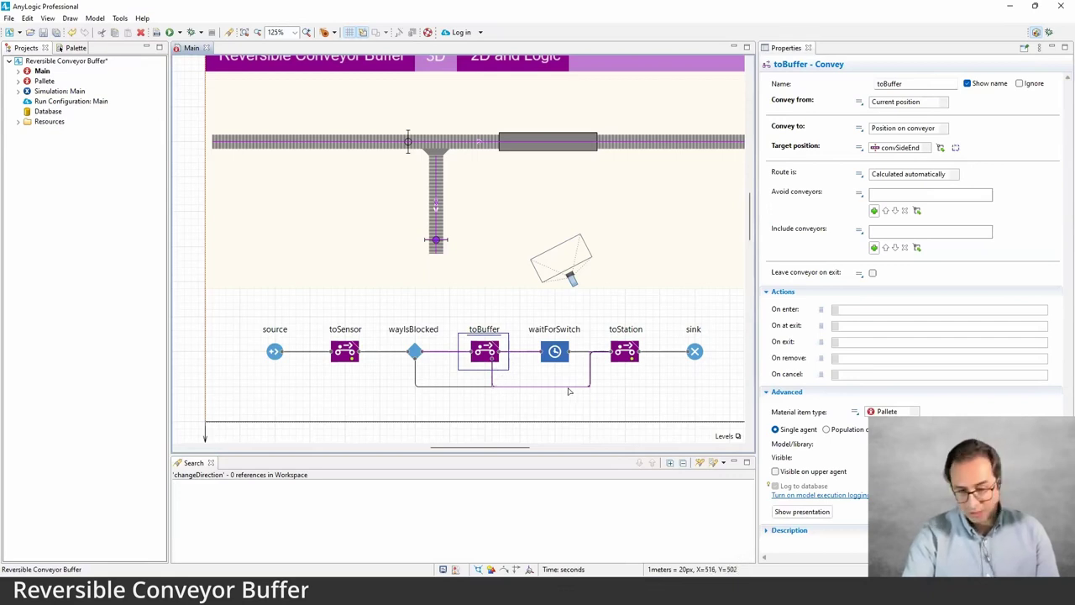
{"action": "left_click", "coordinate": [625, 351]}
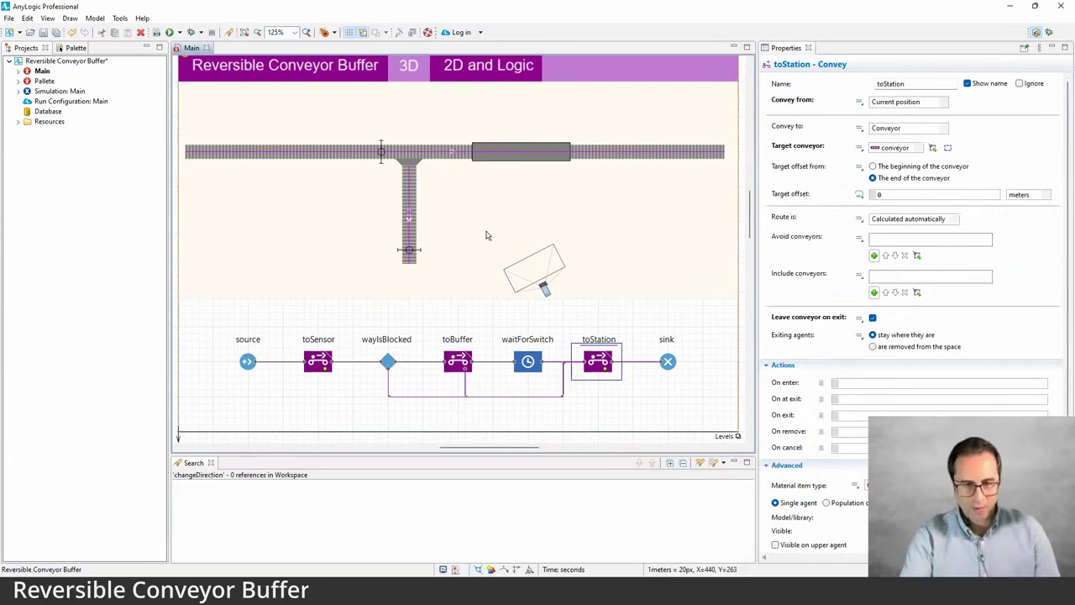
{"action": "left_click", "coordinate": [462, 211]}
{"action": "left_click", "coordinate": [537, 153]}
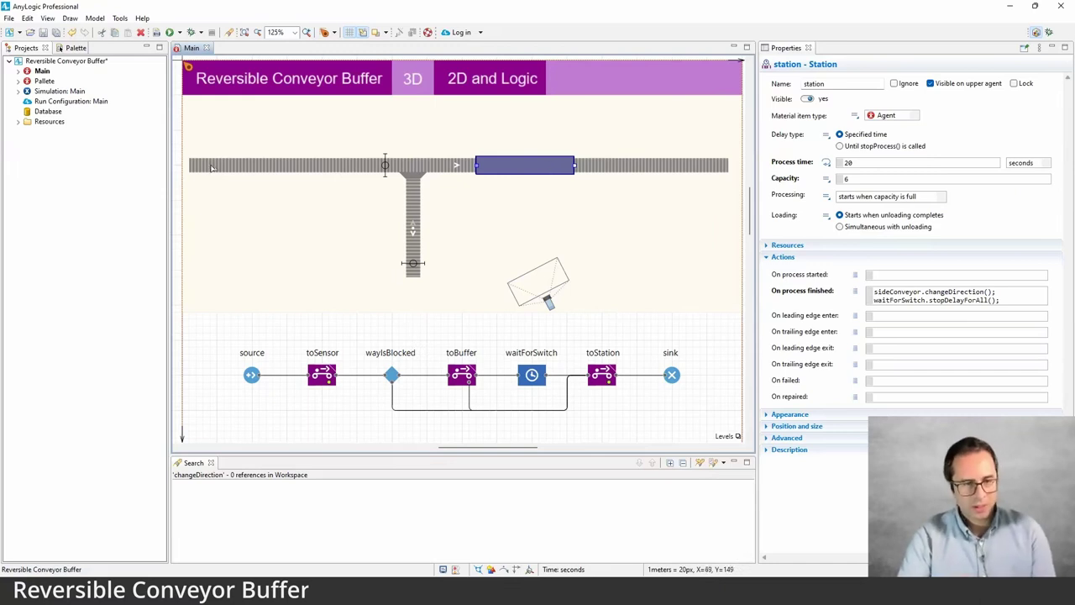
Compare the direction handling in wayIsBlocked's exit action and the station's changeDirection() call with the side conveyor's reversible setting
{"action": "left_click", "coordinate": [392, 375]}
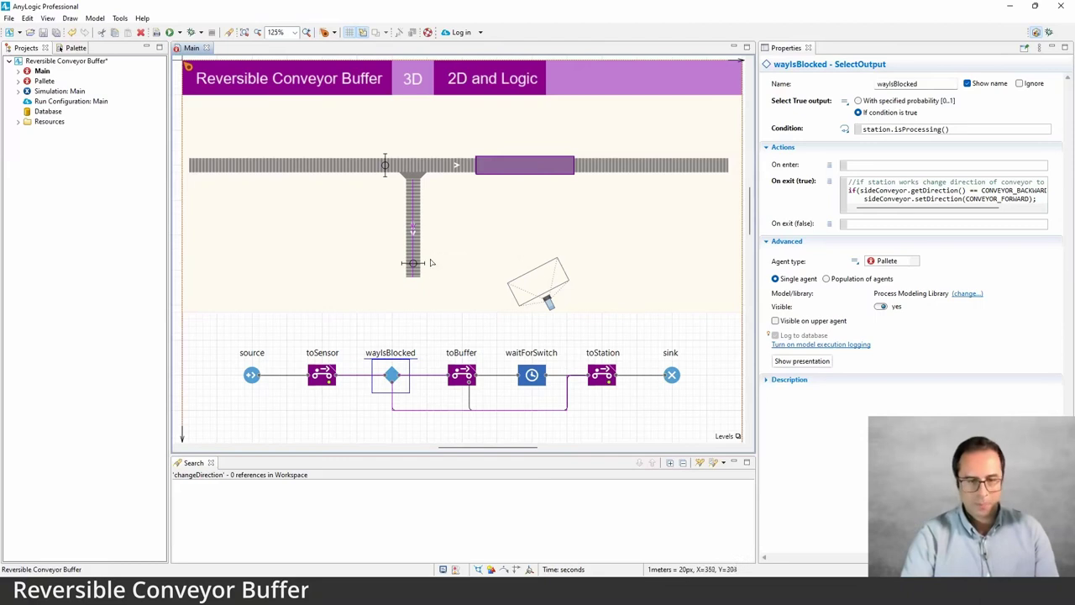
{"action": "left_click", "coordinate": [409, 228]}
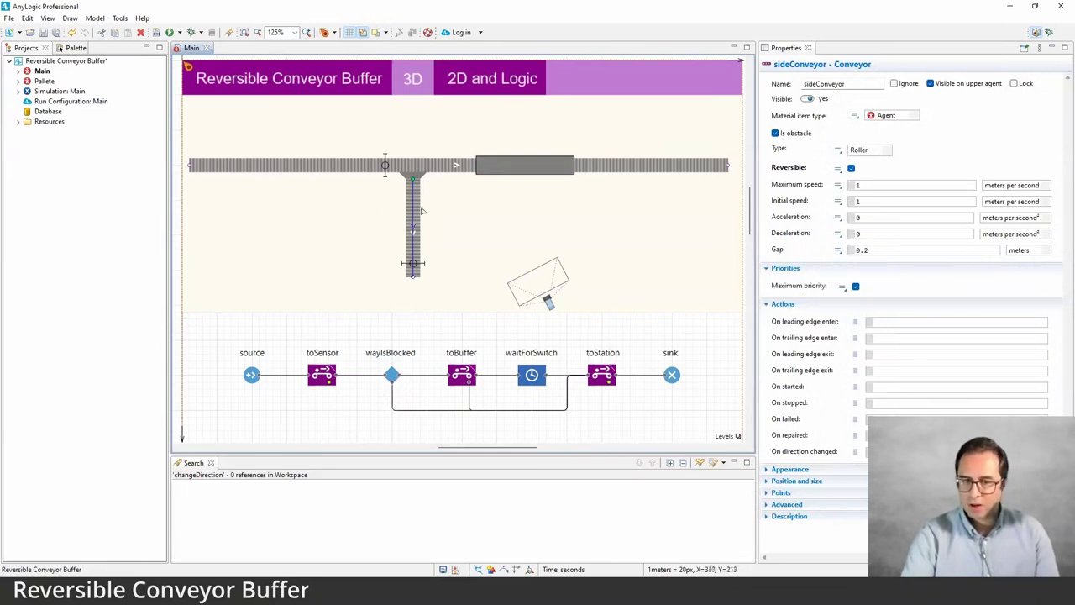
{"action": "left_click", "coordinate": [511, 172]}
{"action": "double_click", "coordinate": [932, 292]}
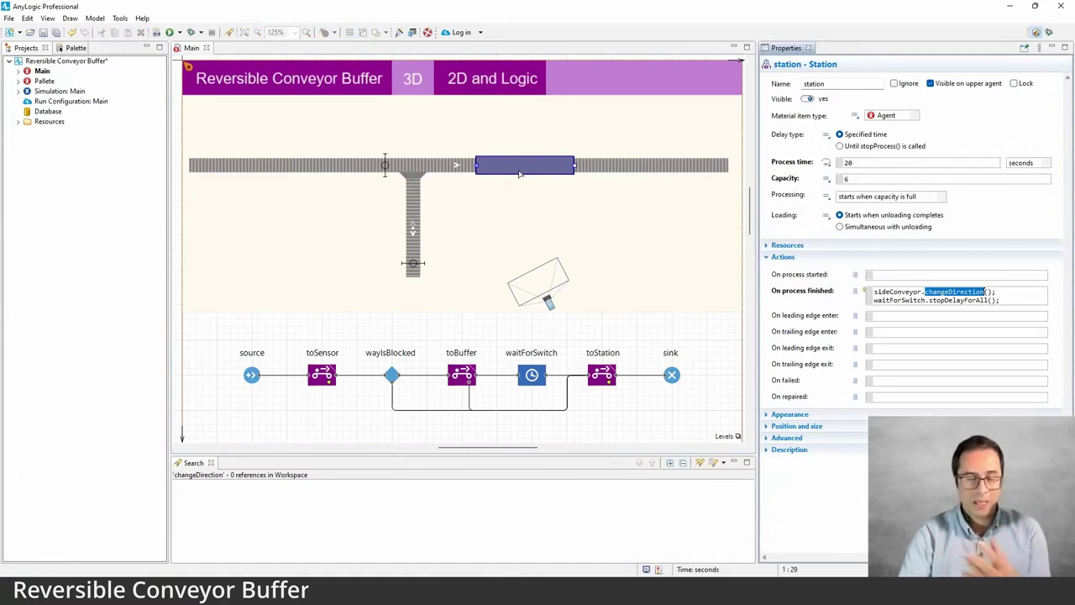
{"action": "left_click", "coordinate": [446, 166]}
{"action": "left_click", "coordinate": [413, 187]}
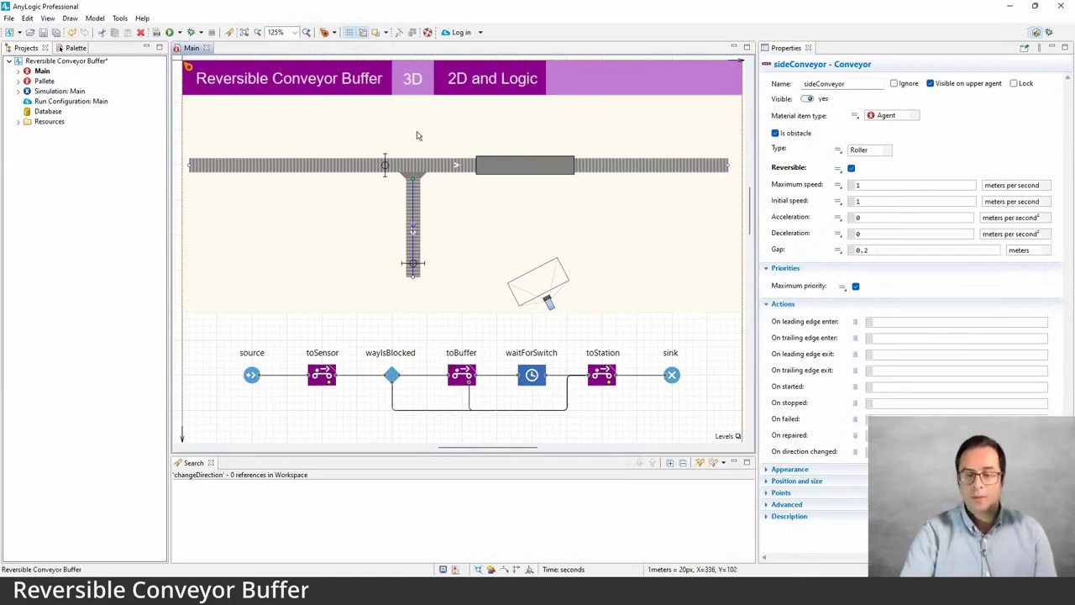
Review wayIsBlocked's On exit (true) code, comparing the getDirection() check with setDirection(CONVEYOR_FORWARD), and the convSideEnd position on the side conveyor
{"action": "left_click", "coordinate": [391, 375]}
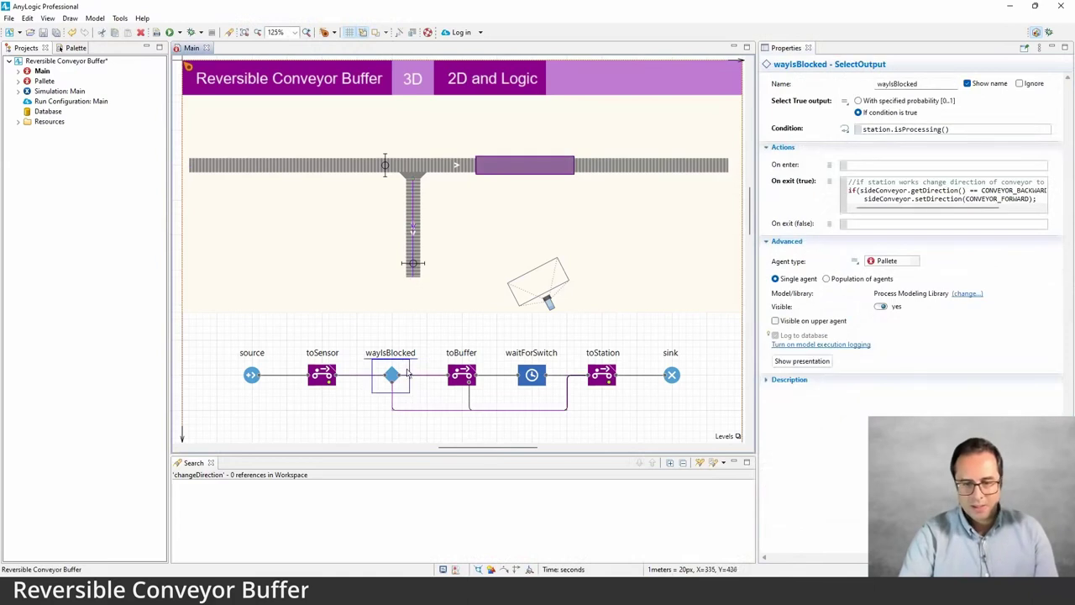
{"action": "left_click_drag", "start_coordinate": [754, 220], "coordinate": [700, 221]}
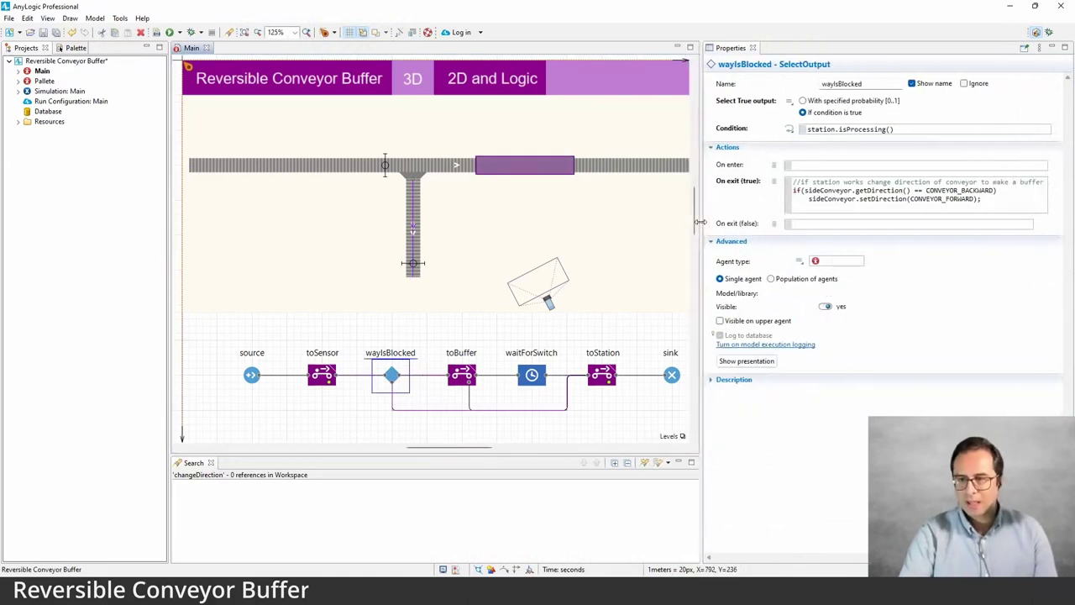
{"action": "double_click", "coordinate": [888, 191]}
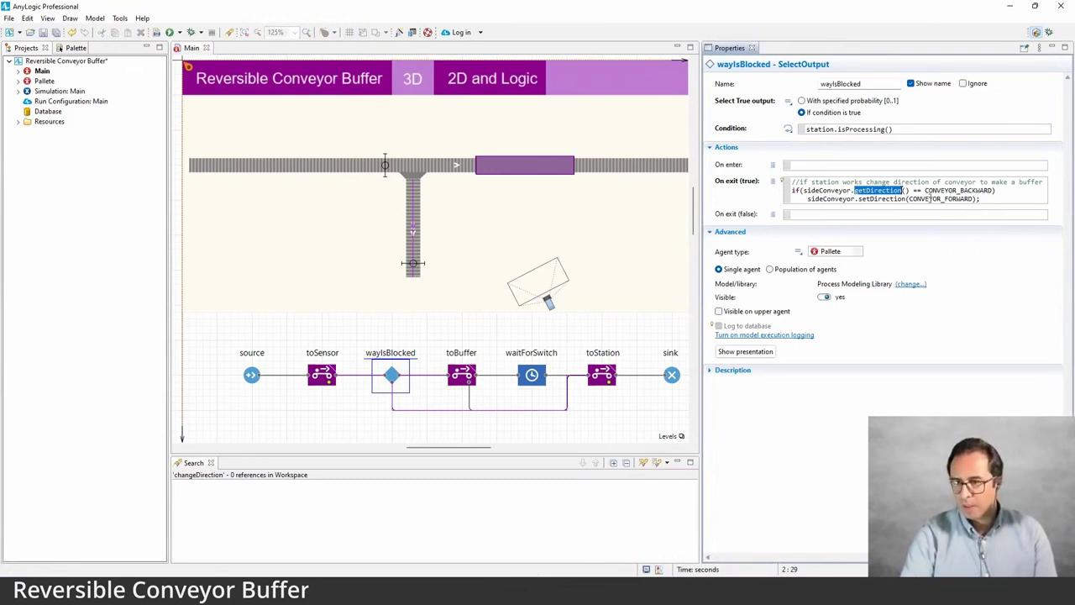
{"action": "double_click", "coordinate": [941, 191]}
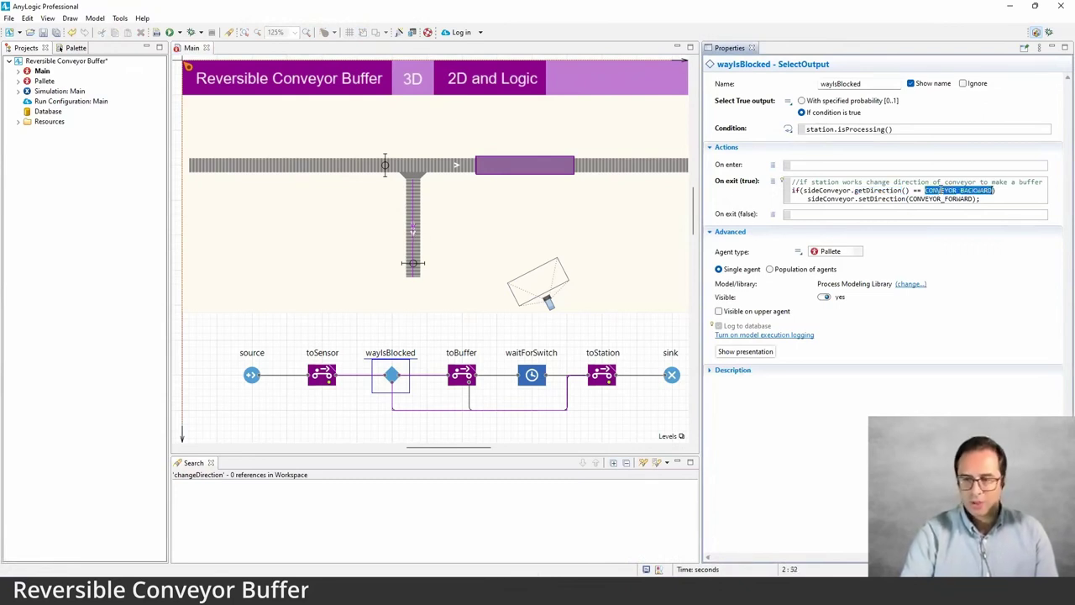
{"action": "double_click", "coordinate": [878, 191]}
{"action": "double_click", "coordinate": [957, 190]}
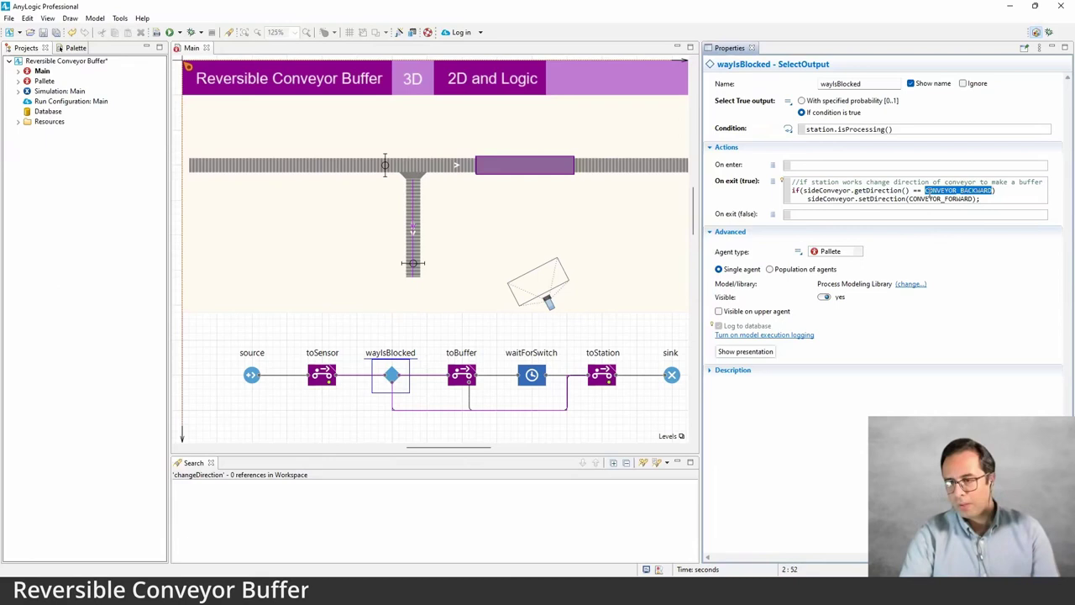
{"action": "double_click", "coordinate": [880, 199]}
{"action": "double_click", "coordinate": [955, 199]}
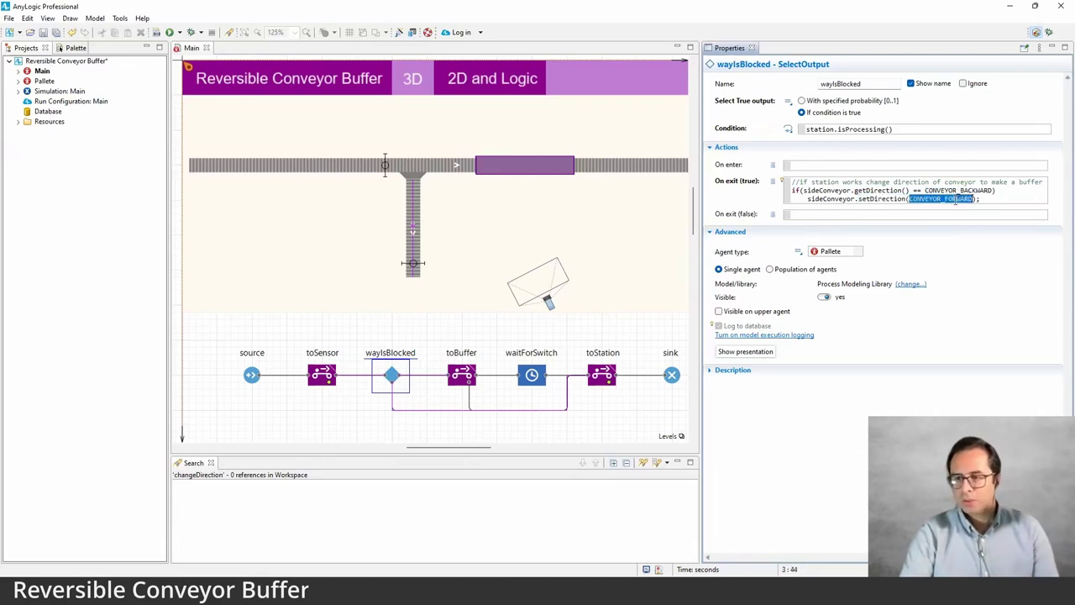
{"action": "left_click", "coordinate": [413, 264]}
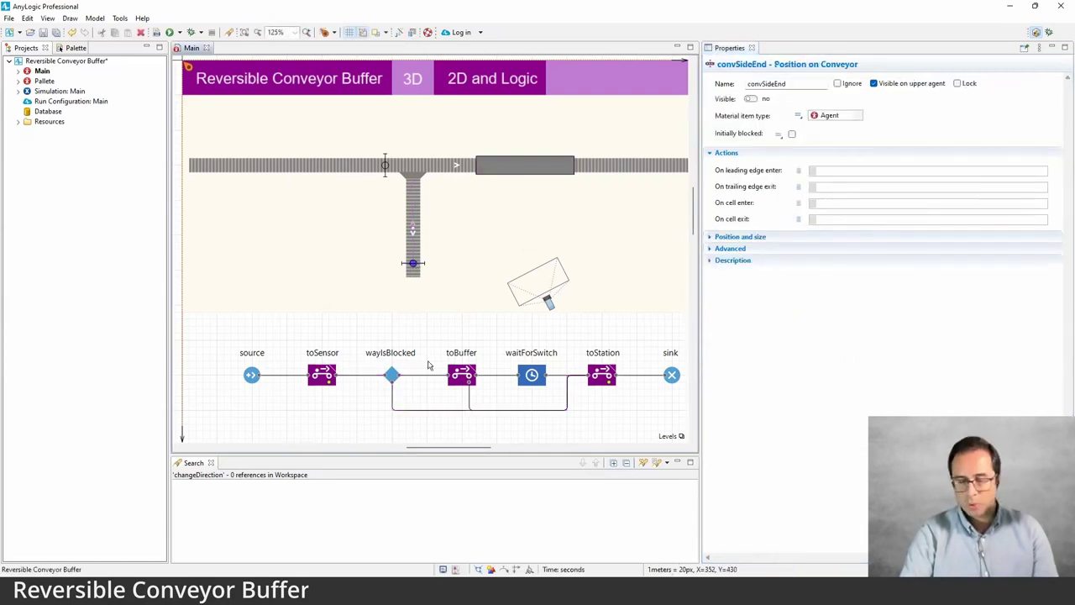
{"action": "left_click", "coordinate": [390, 362]}
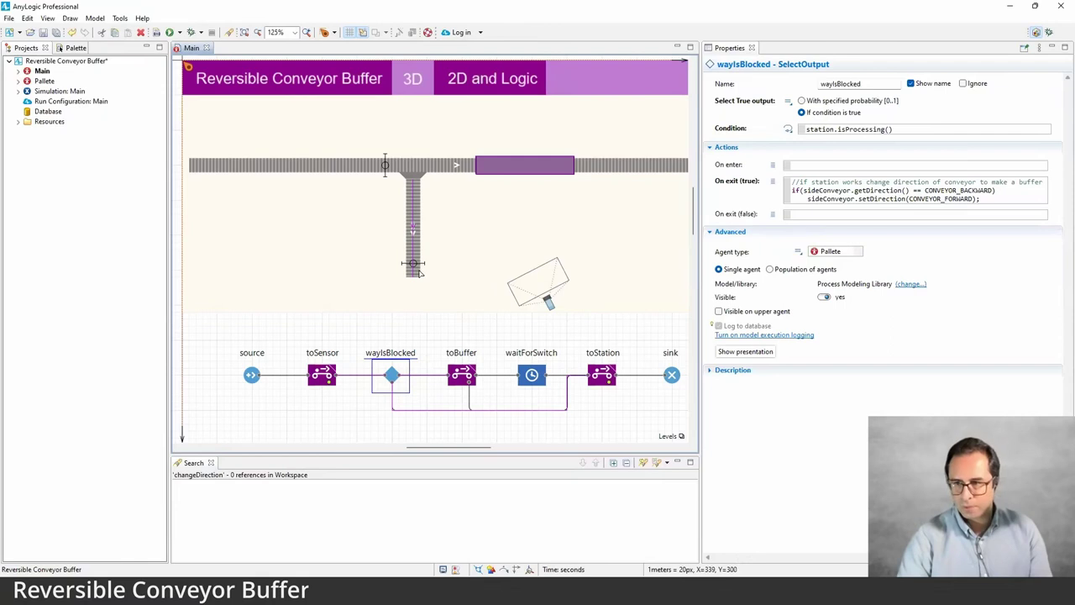
Run the Reversible Conveyor Buffer model and watch the pallets move through the side conveyor in the 2D and logic view
{"action": "left_click", "coordinate": [168, 32]}
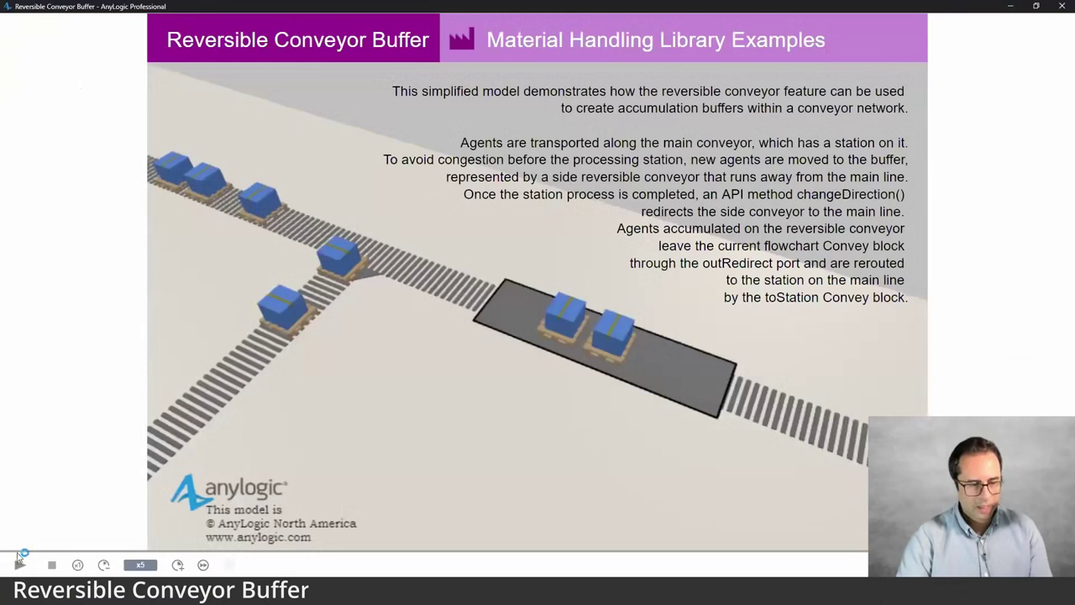
{"action": "left_click", "coordinate": [20, 565]}
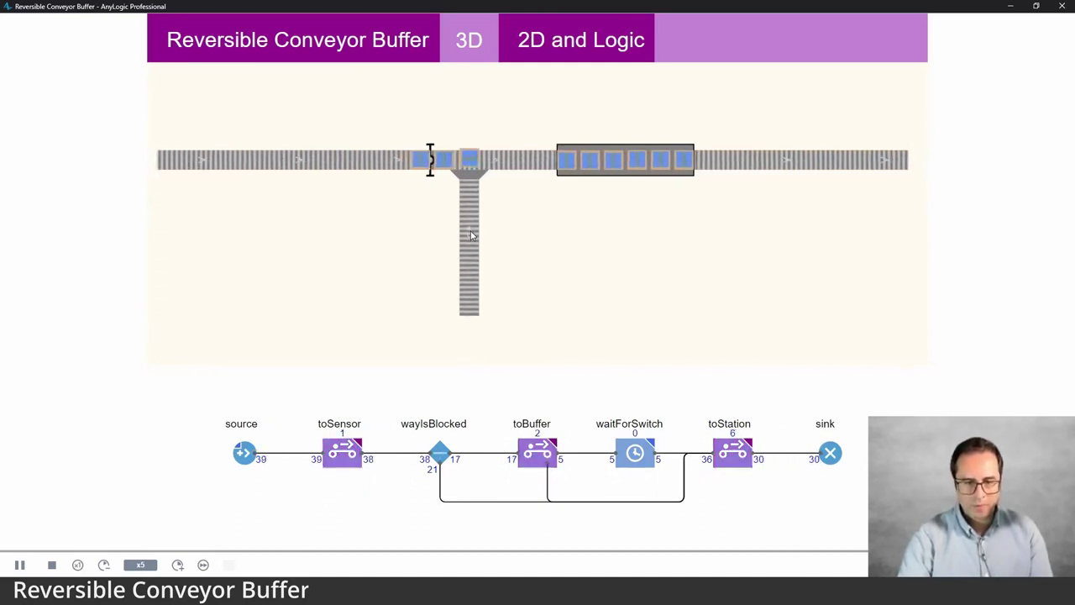
{"action": "scroll", "coordinate": [452, 245], "scroll_direction": "up", "scroll_amount": 5}
{"action": "scroll", "coordinate": [377, 255], "scroll_direction": "down", "scroll_amount": 3}
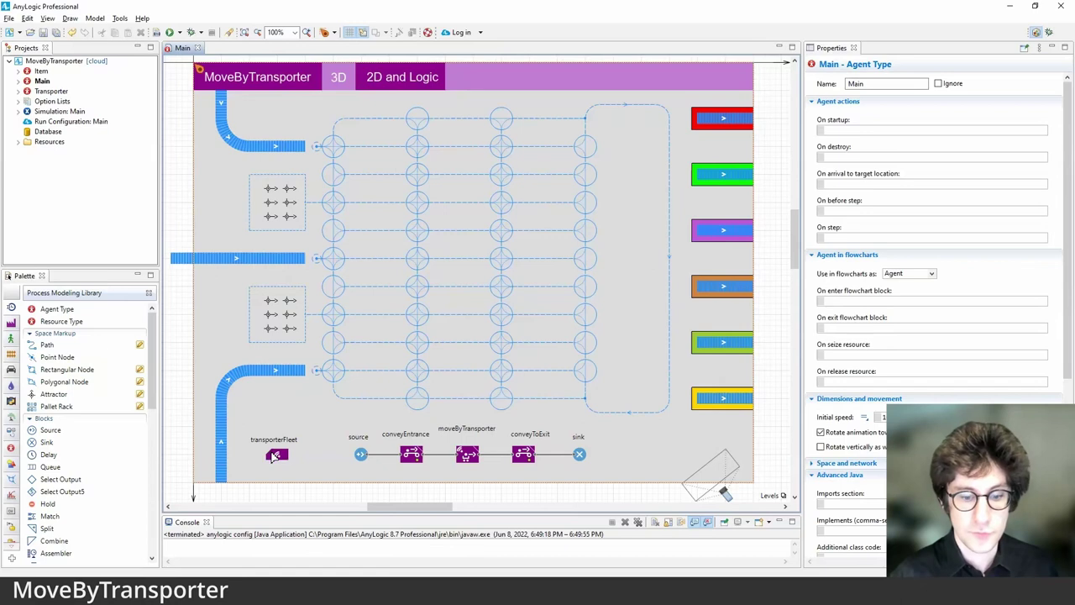
Review transporterFleet's properties, including navigation type, capacity, home locations, transporter dimensions, speed and acceleration
{"action": "scroll", "coordinate": [275, 455], "scroll_direction": "down", "scroll_amount": 1}
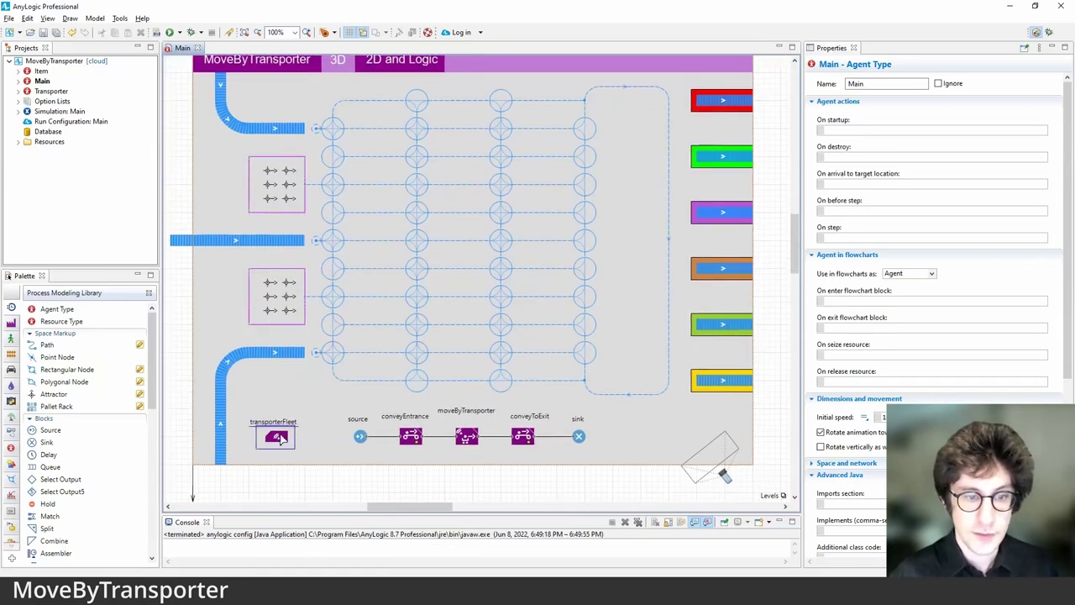
{"action": "left_click", "coordinate": [281, 439]}
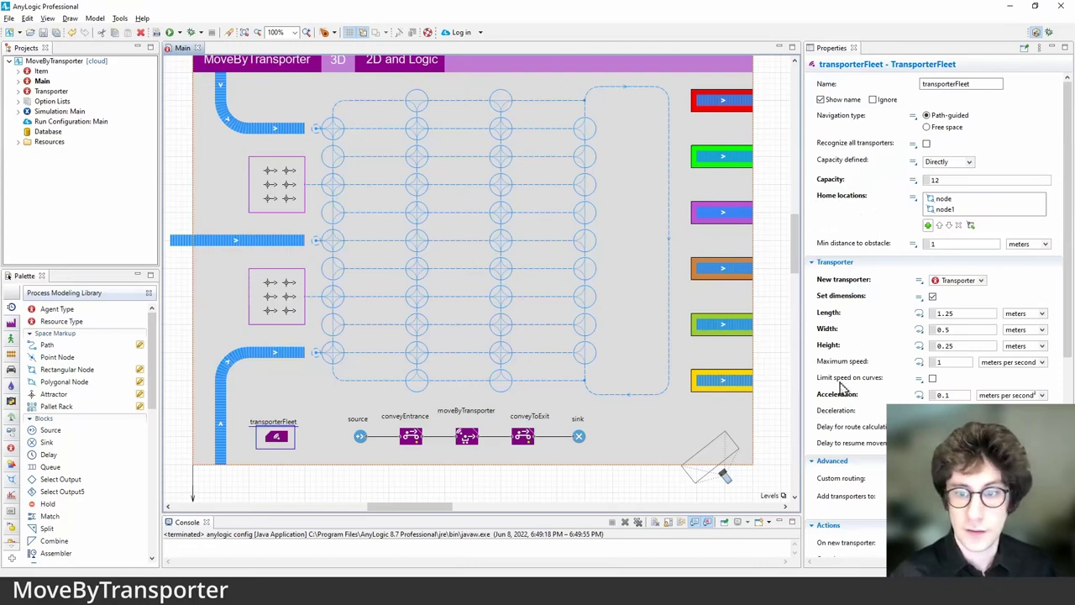
{"action": "mouse_move", "coordinate": [848, 363]}
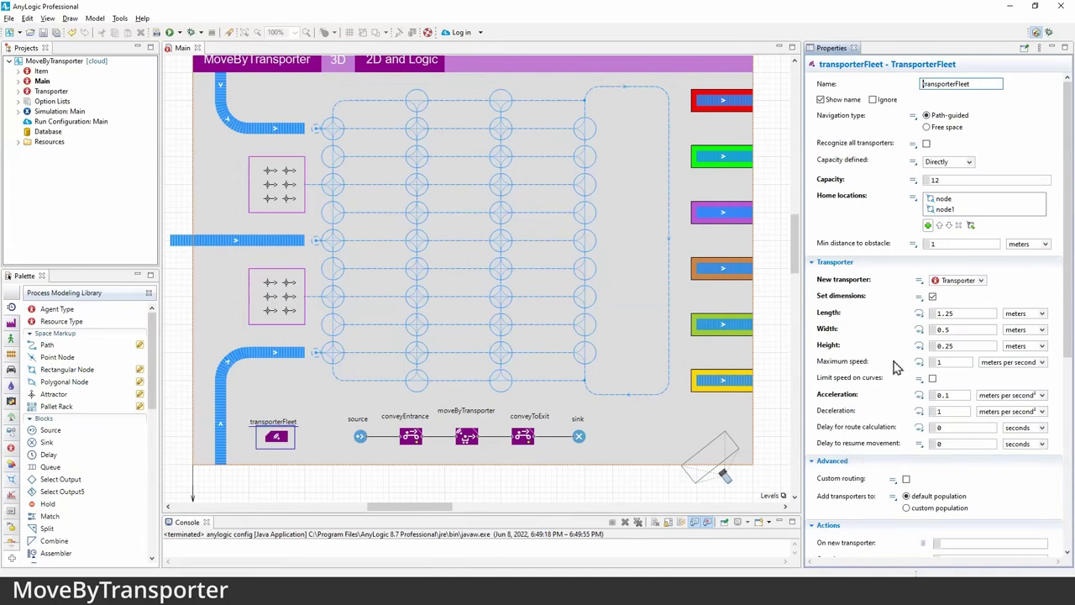
{"action": "mouse_move", "coordinate": [897, 365]}
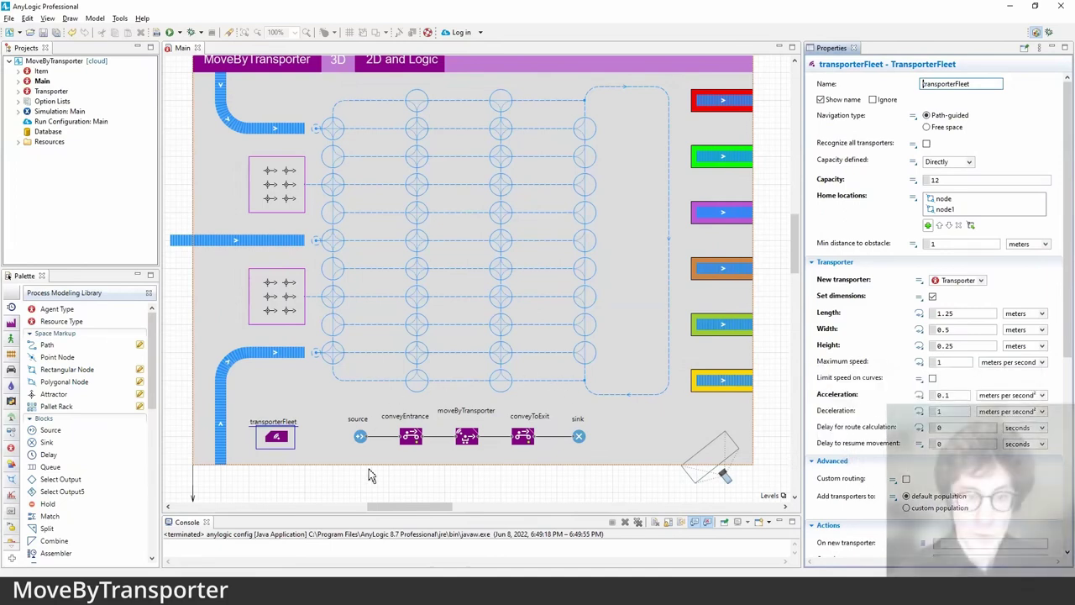
Examine moveByTransporter's destination options and its seize and release transporter settings without changing them
{"action": "left_click", "coordinate": [467, 441]}
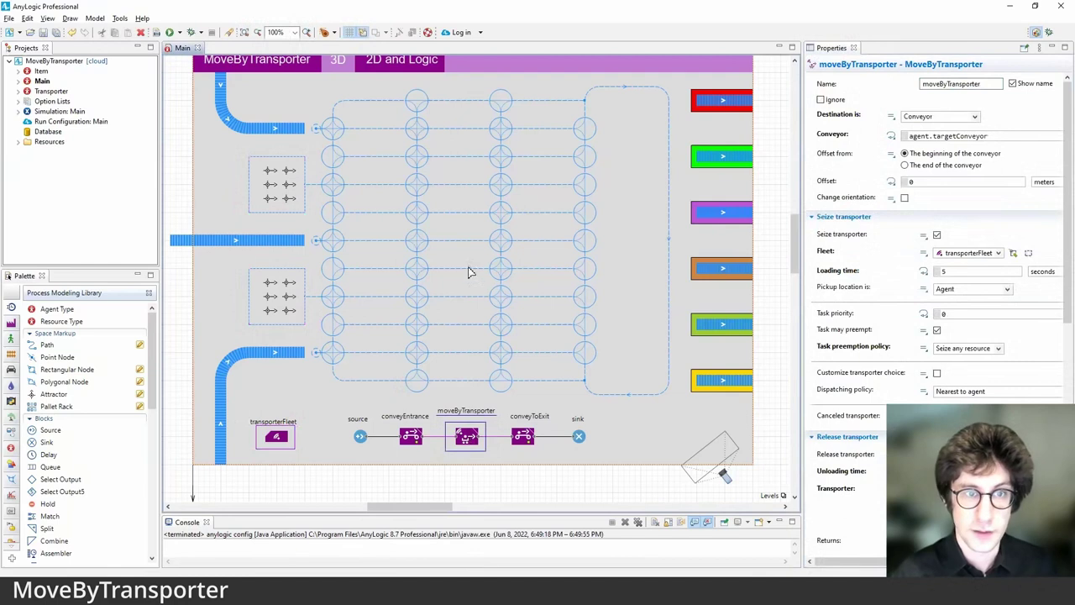
{"action": "left_click_drag", "start_coordinate": [471, 266], "coordinate": [462, 286]}
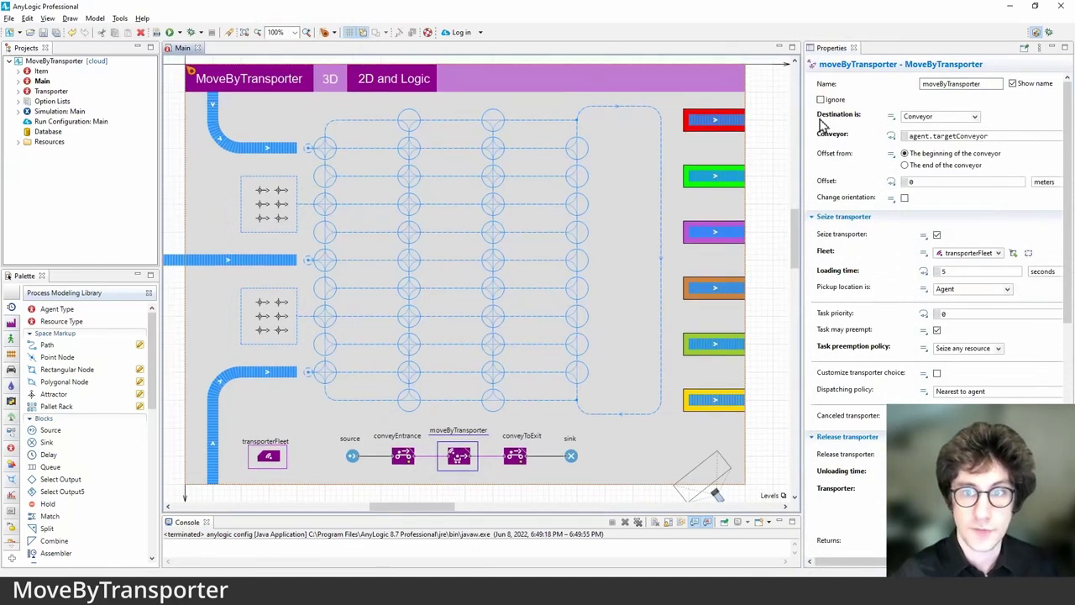
{"action": "left_click", "coordinate": [933, 117]}
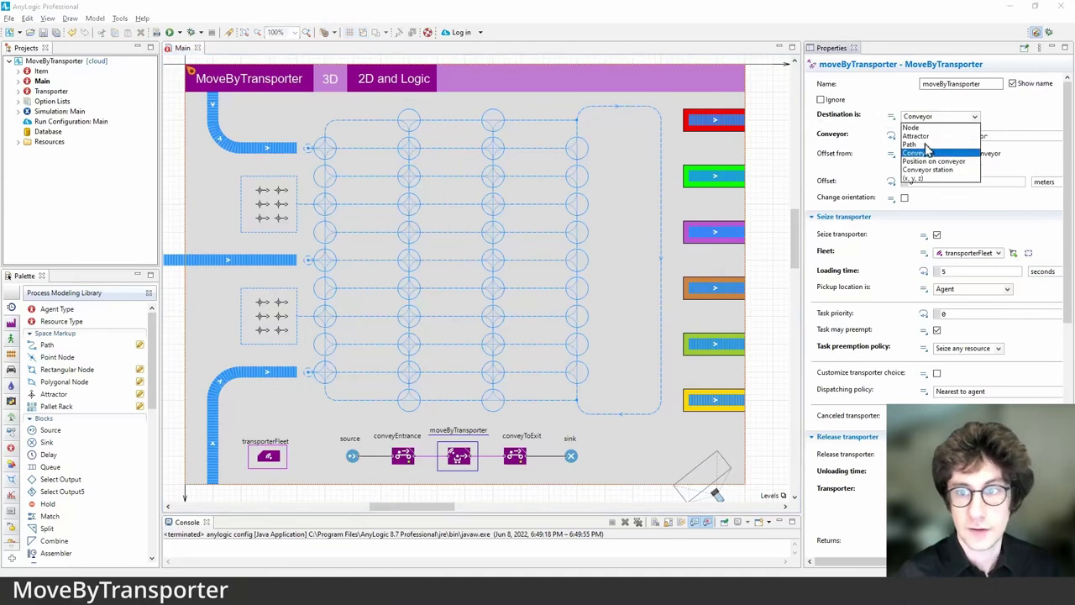
{"action": "left_click", "coordinate": [1010, 117]}
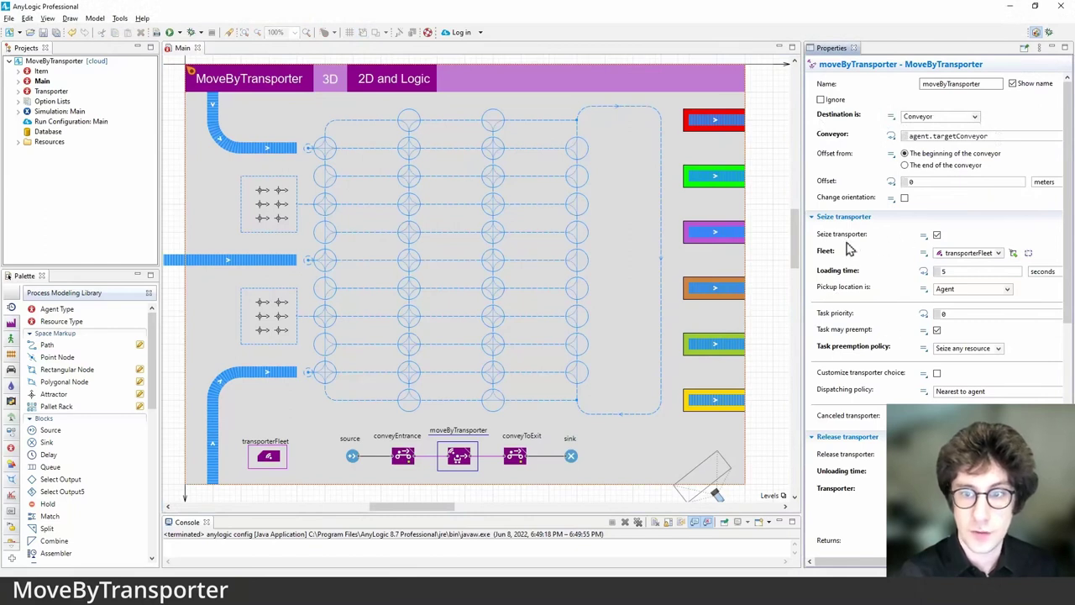
{"action": "scroll", "coordinate": [873, 420], "scroll_direction": "down", "scroll_amount": 1}
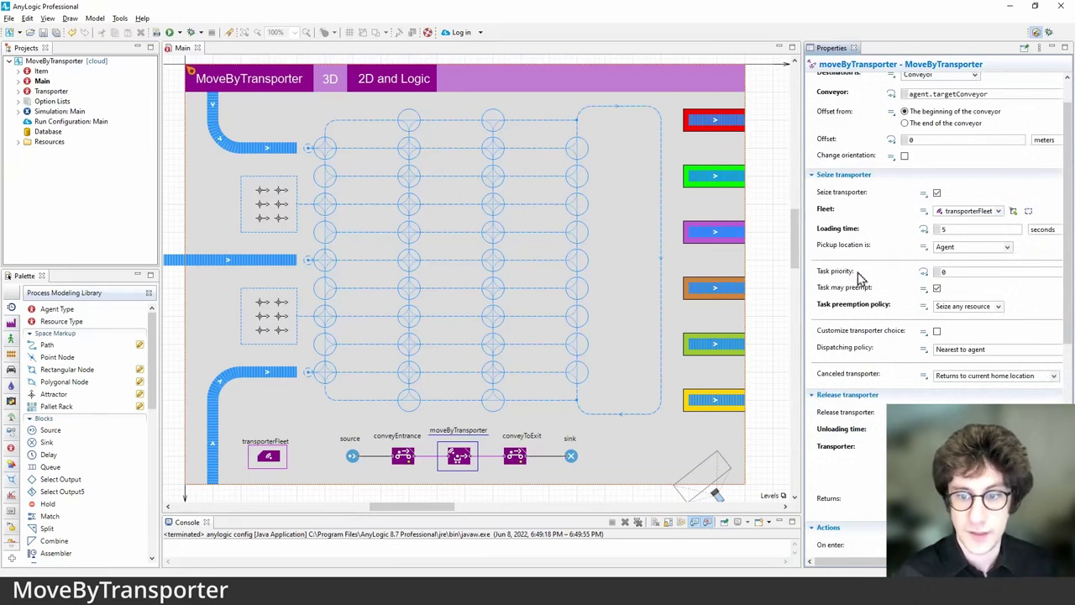
{"action": "scroll", "coordinate": [873, 336], "scroll_direction": "down", "scroll_amount": 1}
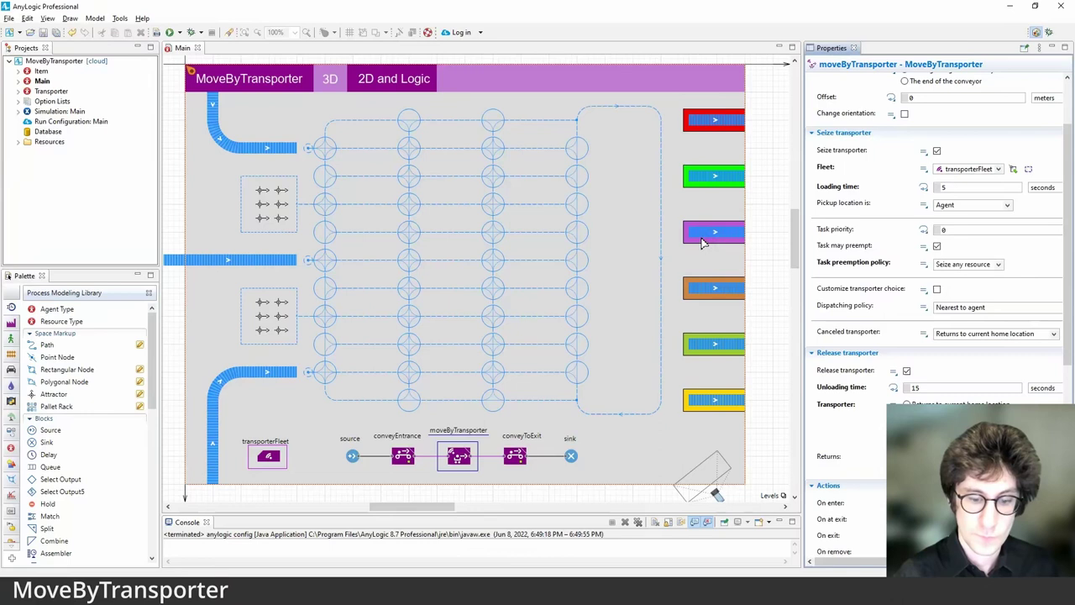
Run the MoveByTransporter model's Simulation experiment and watch the transporters at a faster execution speed
{"action": "right_click", "coordinate": [52, 112]}
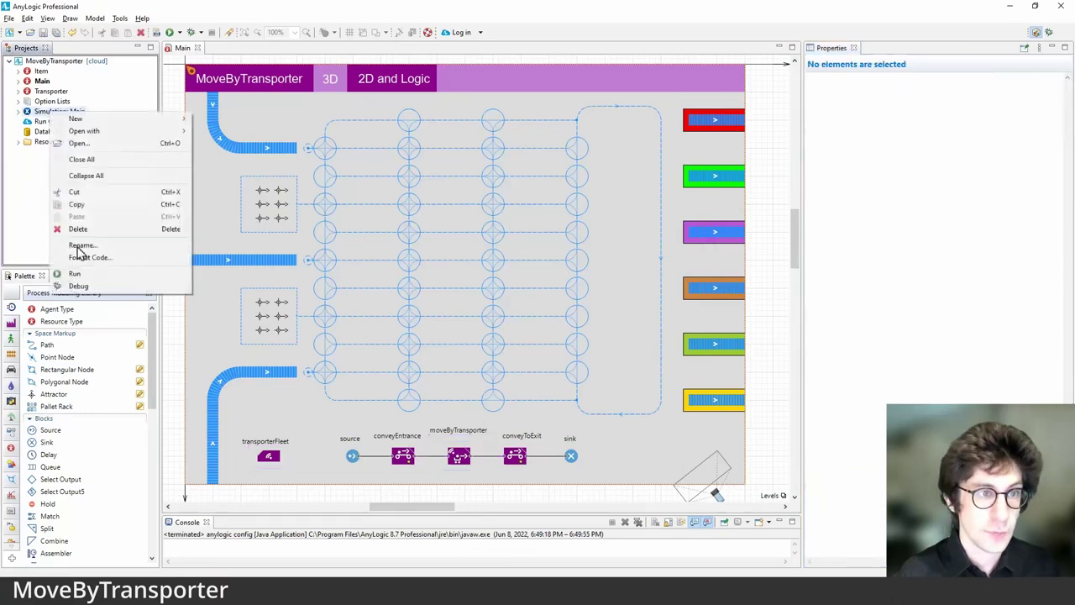
{"action": "left_click", "coordinate": [77, 281]}
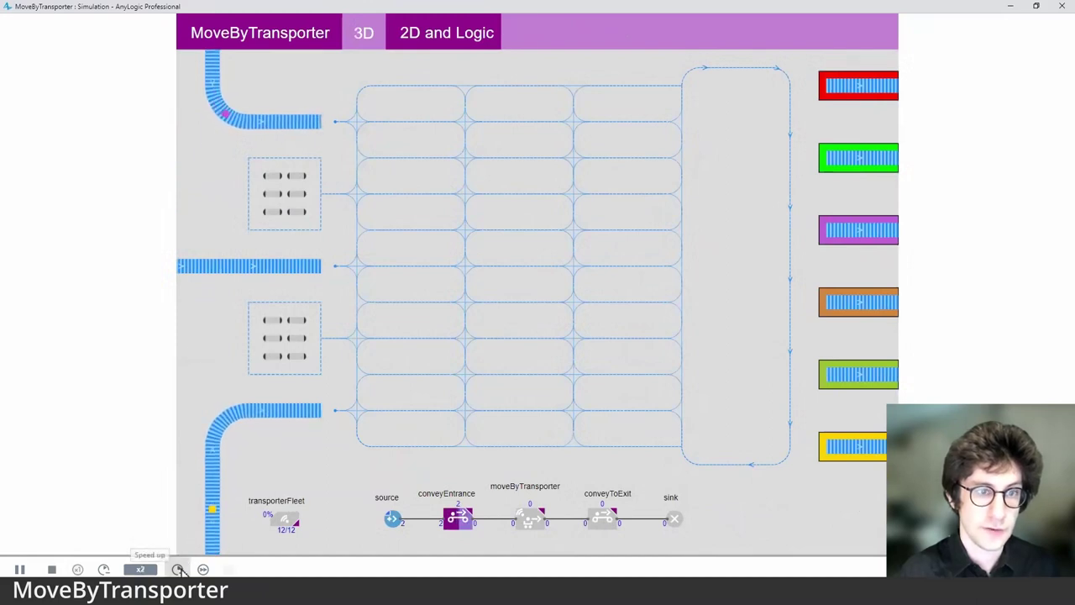
{"action": "left_click", "coordinate": [145, 571]}
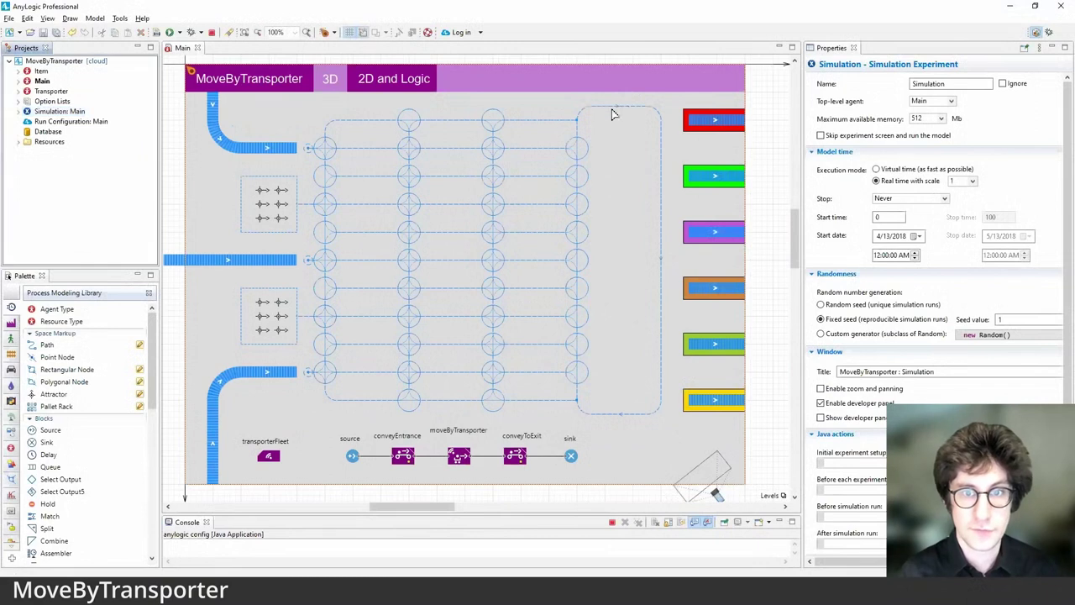
Check the direction options and Bidirectional setting of the looping path beside the colored exit conveyors
{"action": "left_click", "coordinate": [598, 107]}
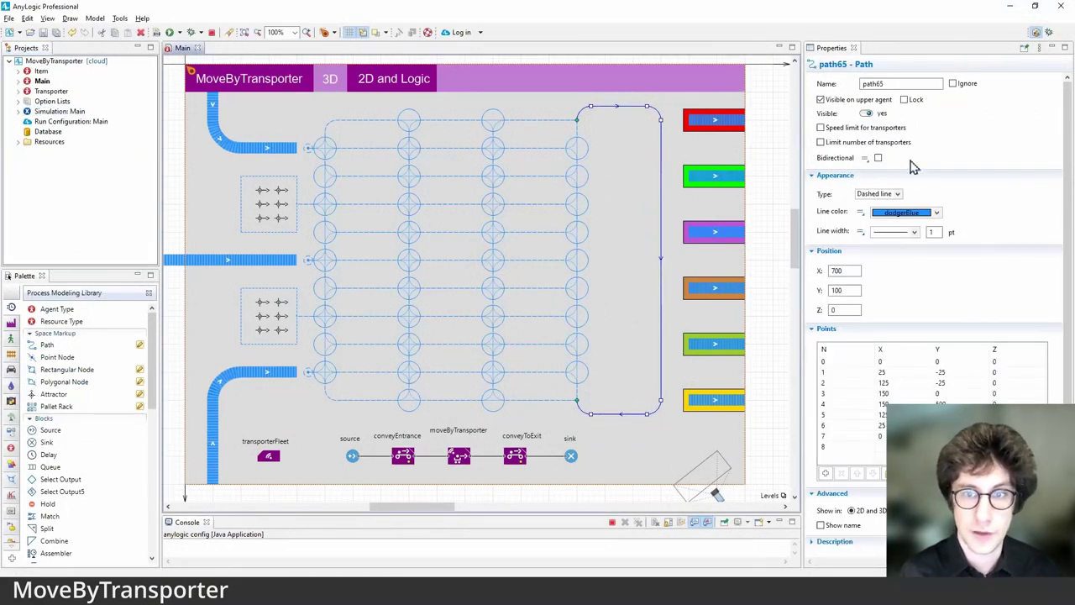
{"action": "right_click", "coordinate": [624, 109]}
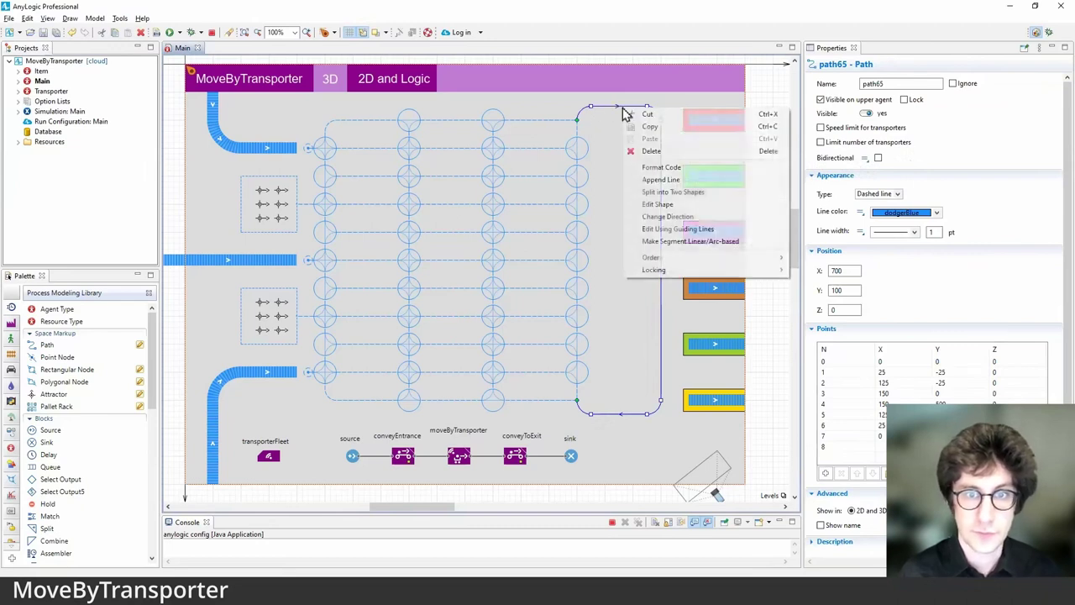
{"action": "left_click", "coordinate": [560, 144]}
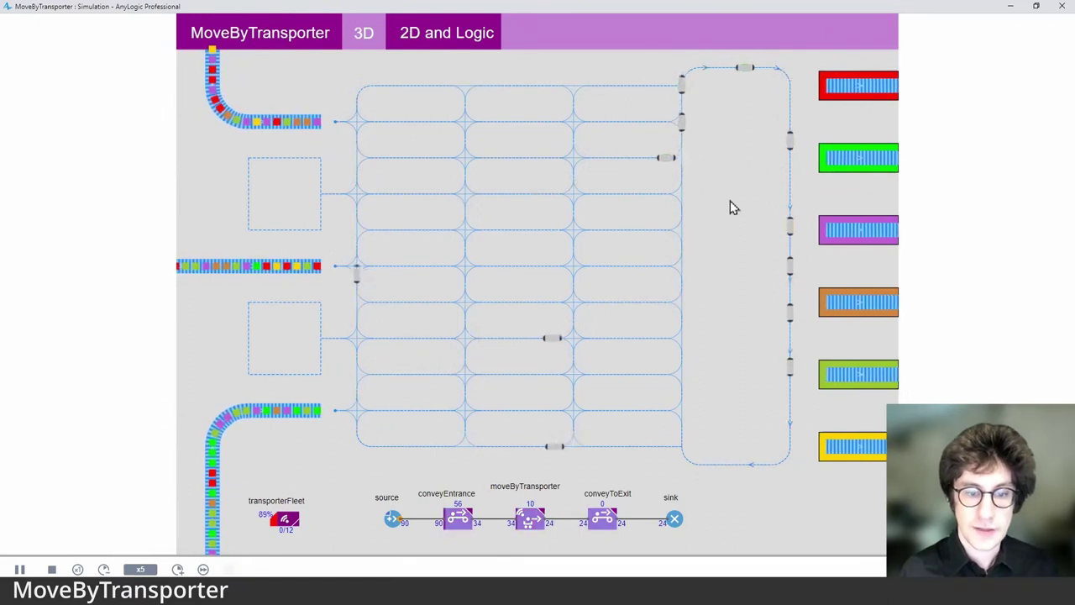
Close the running simulation and review the source and target conveyor settings of the conveyEntrance block
{"action": "left_click", "coordinate": [1054, 10]}
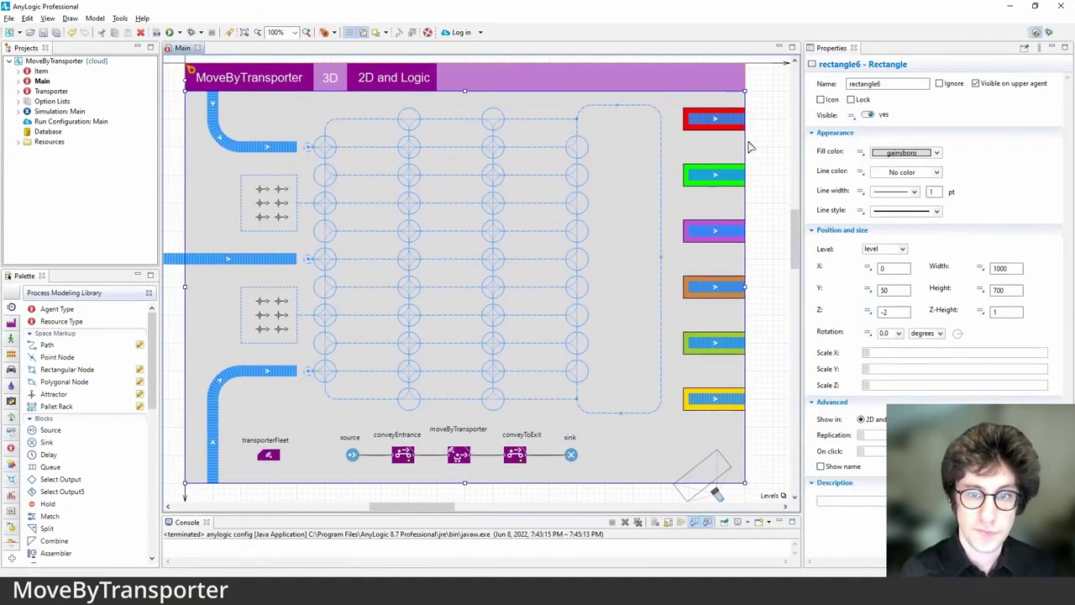
{"action": "left_click", "coordinate": [403, 456]}
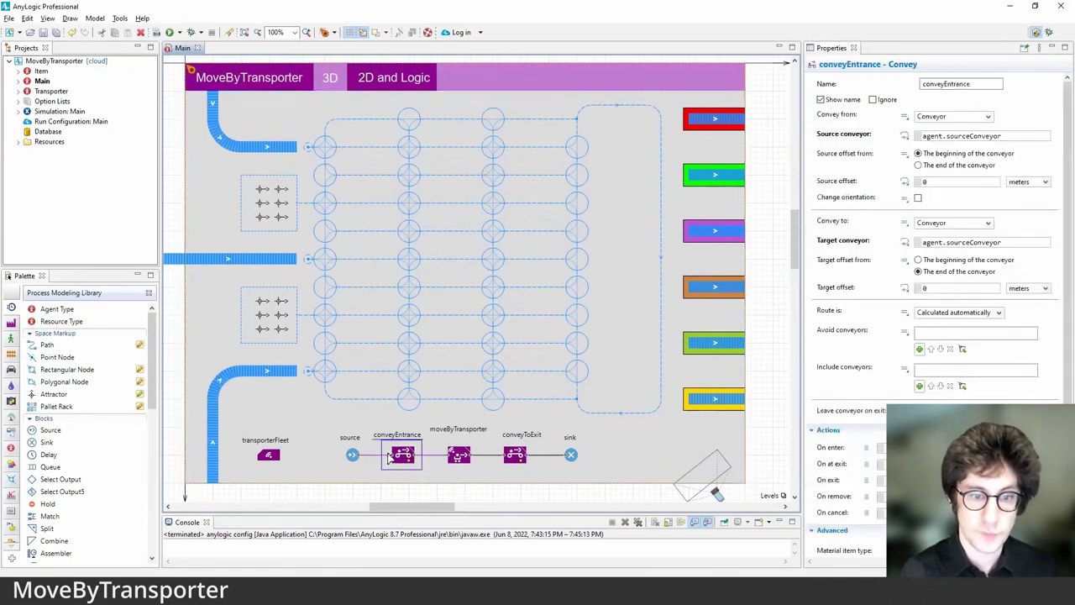
{"action": "left_click", "coordinate": [509, 470]}
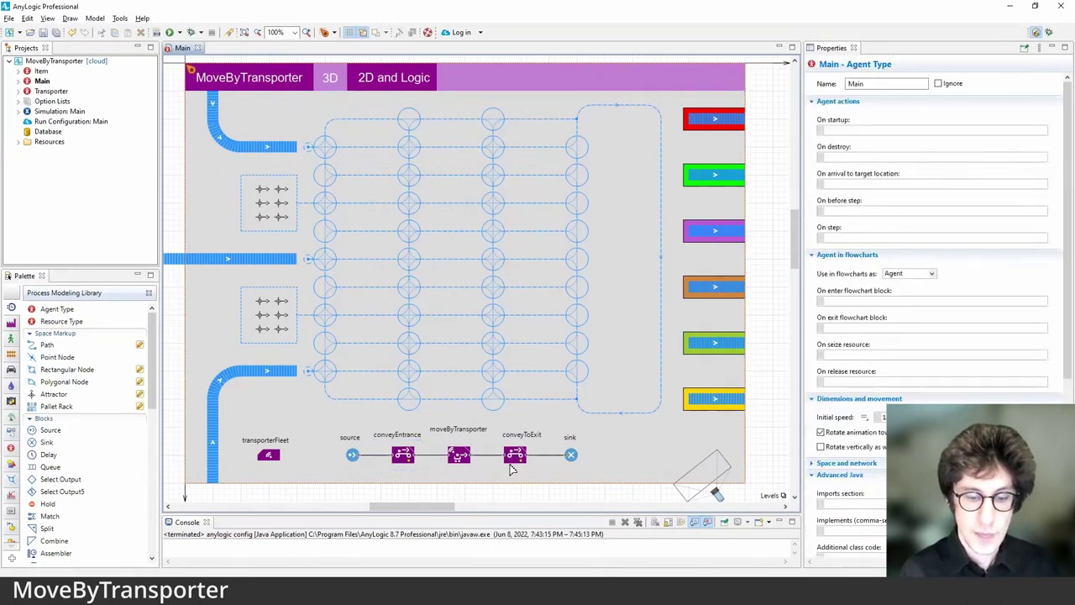
Examine the source's On at exit code in a widened properties view and the Item agent's sourceConveyor variable, and return to Main
{"action": "left_click", "coordinate": [365, 459]}
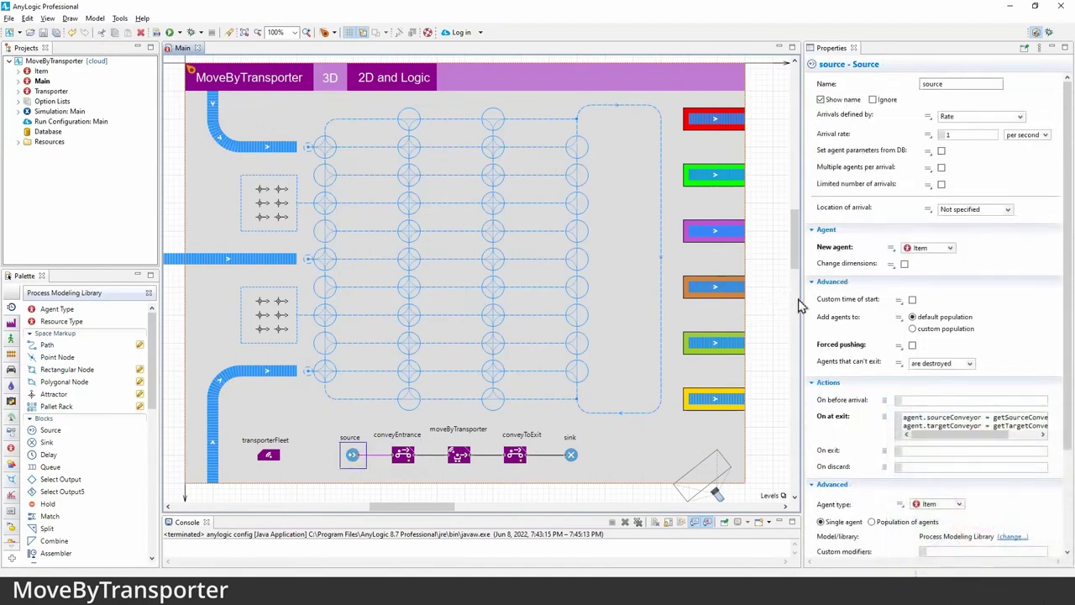
{"action": "left_click_drag", "start_coordinate": [801, 298], "coordinate": [716, 301]}
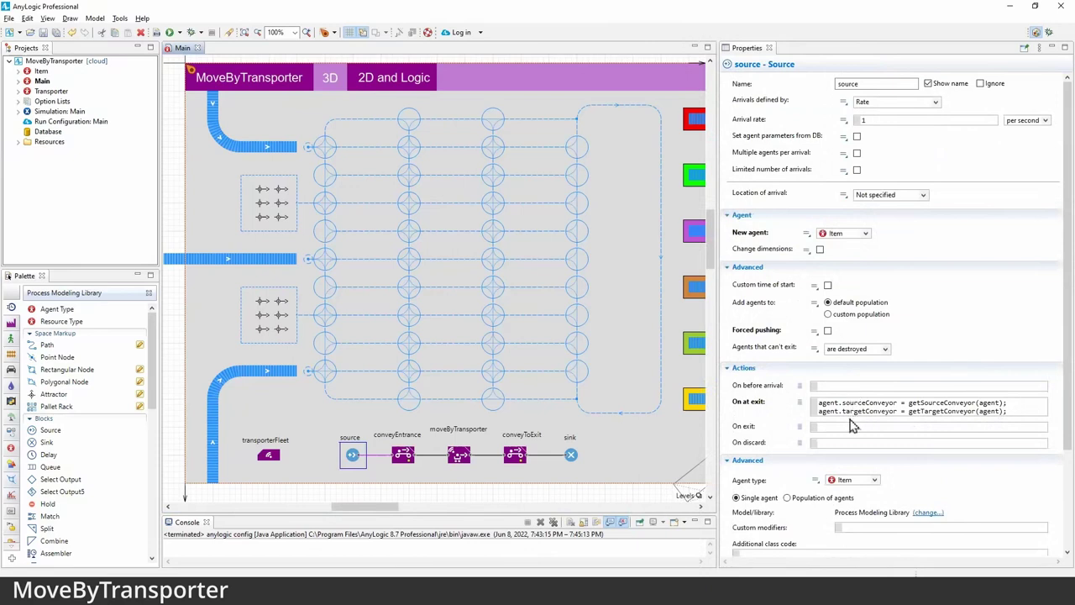
{"action": "double_click", "coordinate": [41, 70]}
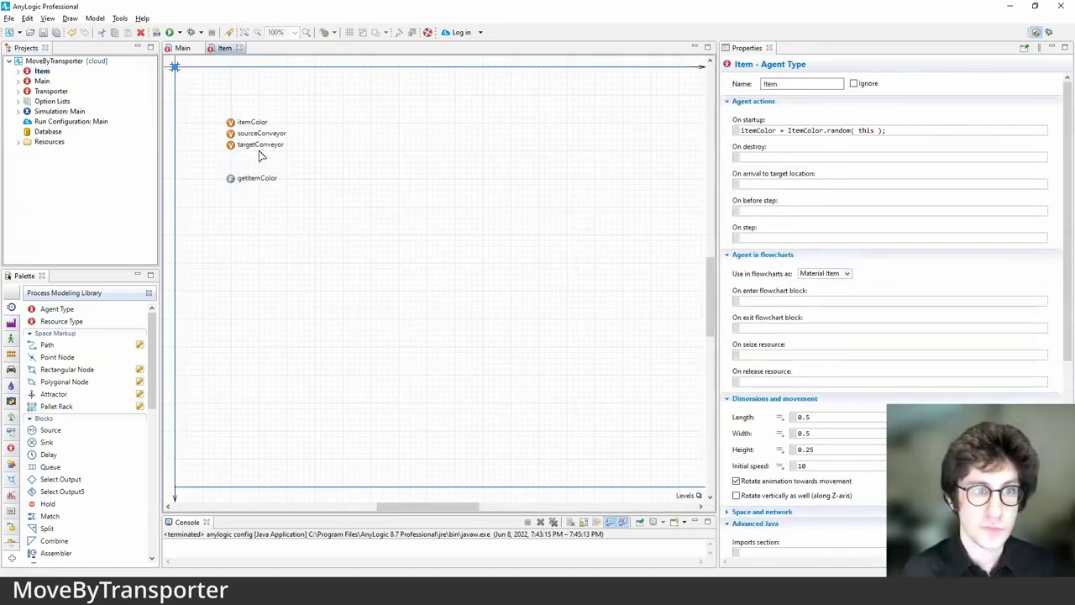
{"action": "left_click", "coordinate": [231, 134]}
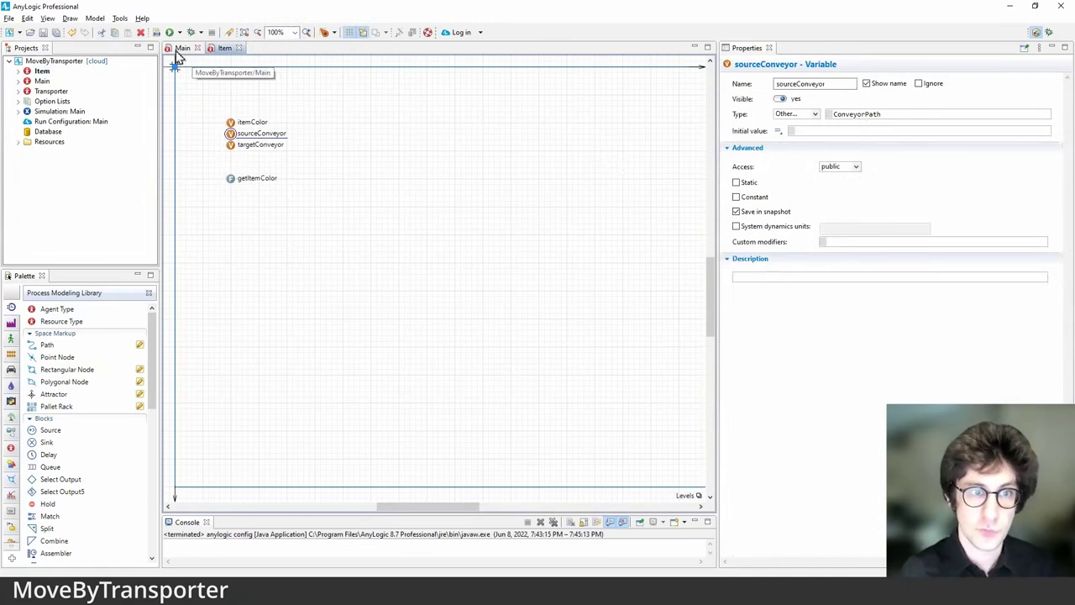
{"action": "left_click", "coordinate": [178, 50]}
{"action": "left_click", "coordinate": [451, 337]}
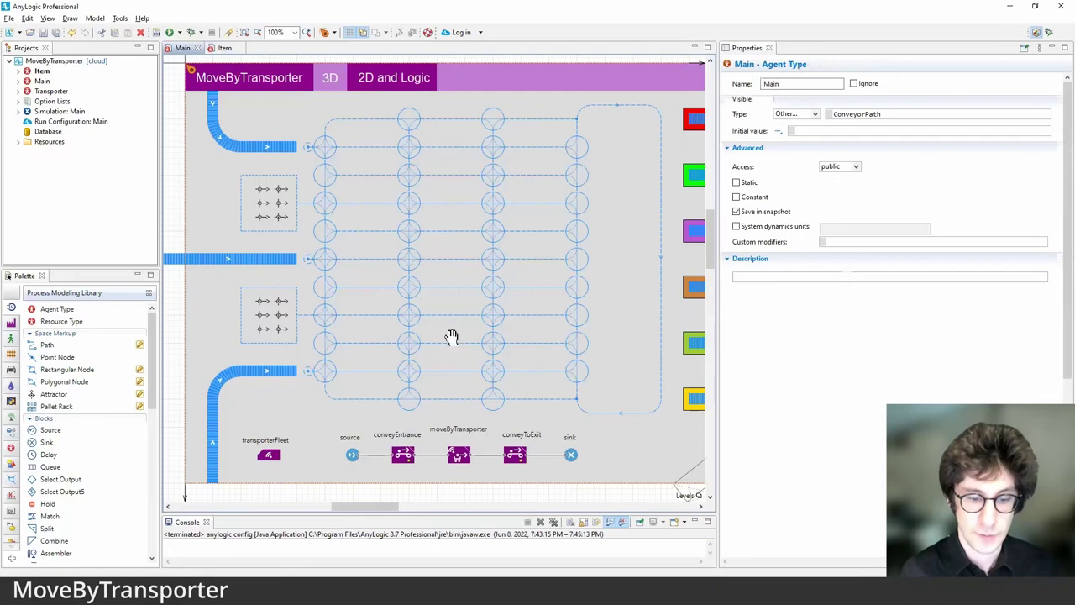
Review the conveyEntrance block's source conveyor expression, agent.sourceConveyor, in its properties
{"action": "left_click", "coordinate": [389, 458]}
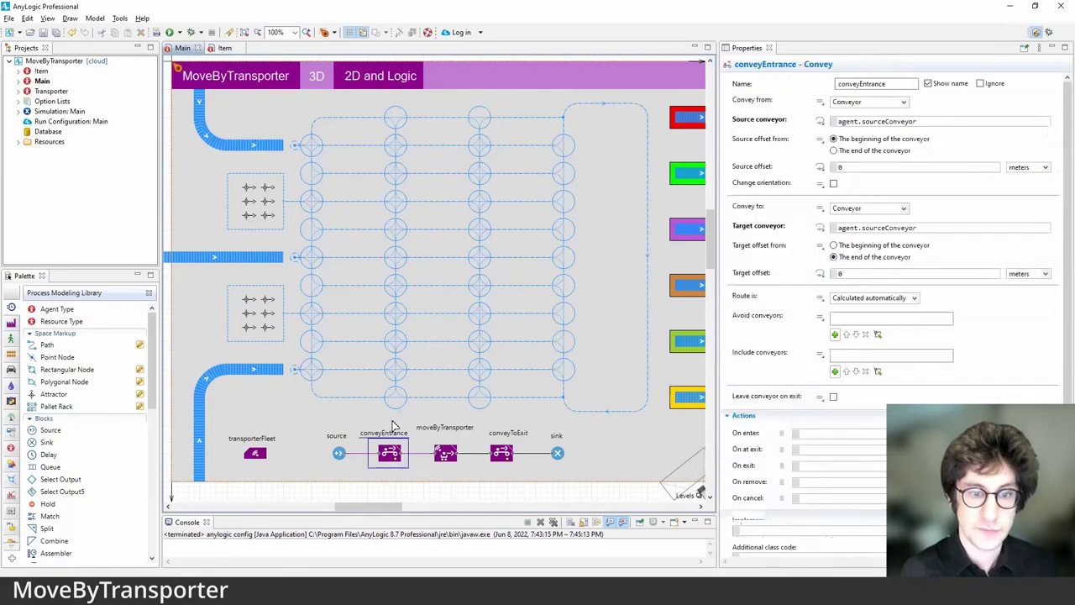
{"action": "triple_click", "coordinate": [923, 121]}
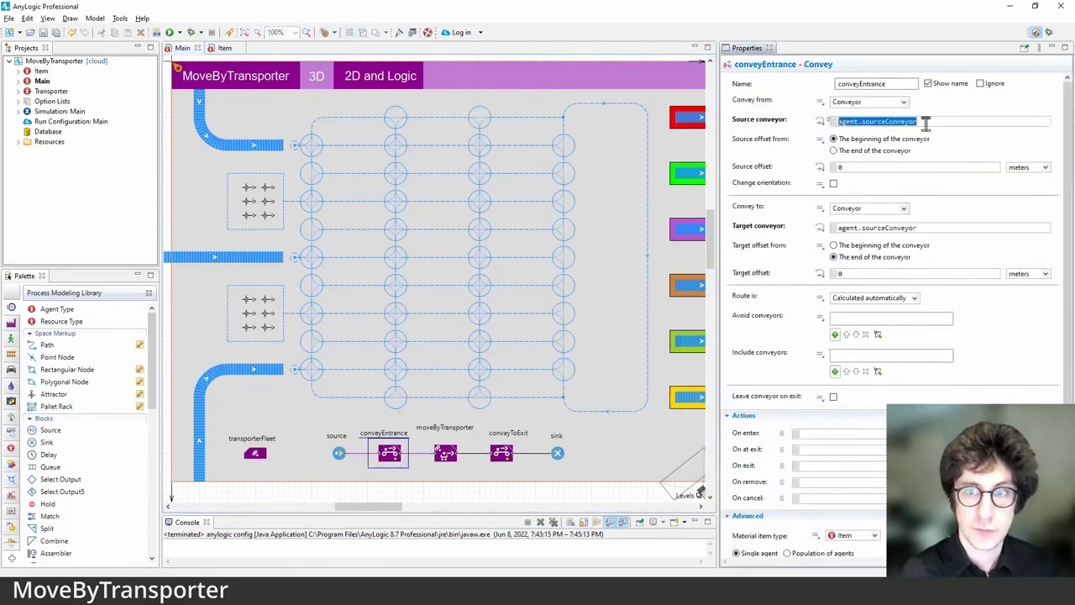
{"action": "left_click", "coordinate": [924, 122]}
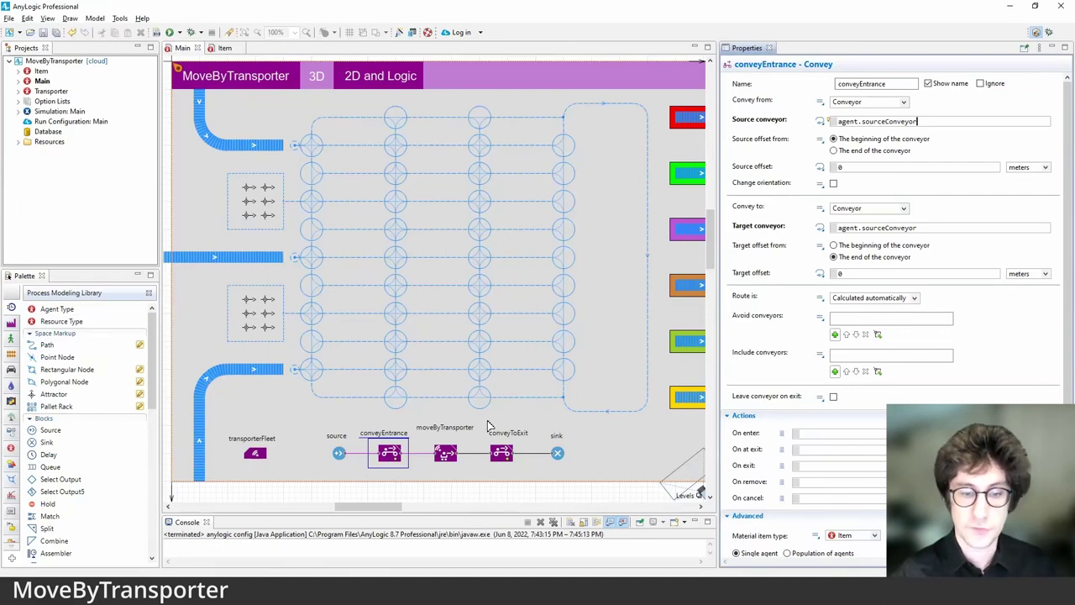
{"action": "left_click_drag", "start_coordinate": [487, 427], "coordinate": [485, 422]}
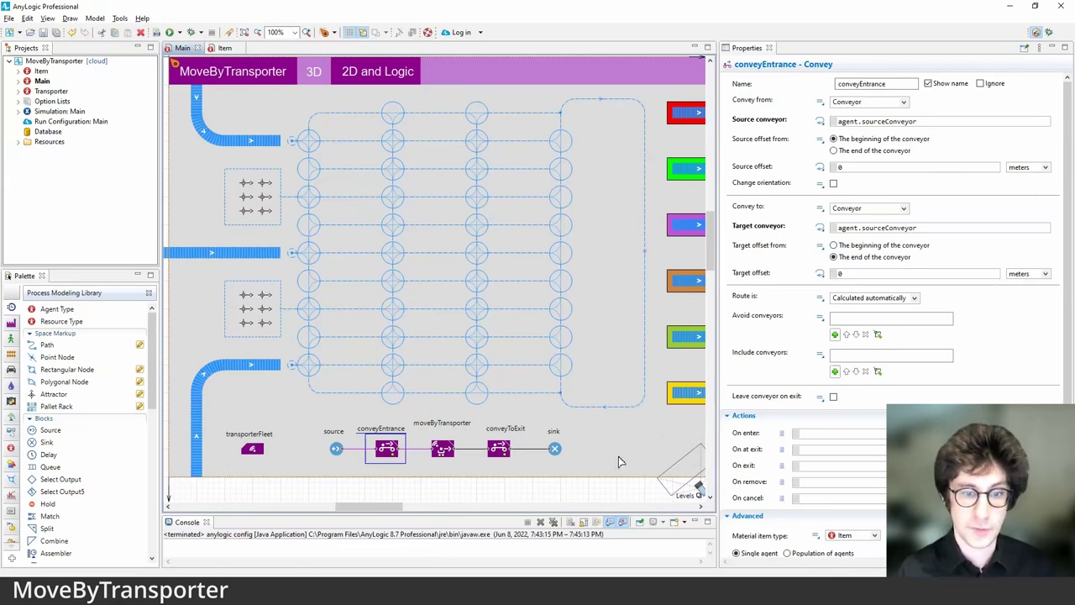
Clear the Ignore setting for all blocks of the alternative flowchart below the layout, from source1 to sink1
{"action": "scroll", "coordinate": [618, 445], "scroll_direction": "down", "scroll_amount": 1}
{"action": "left_click", "coordinate": [601, 412]}
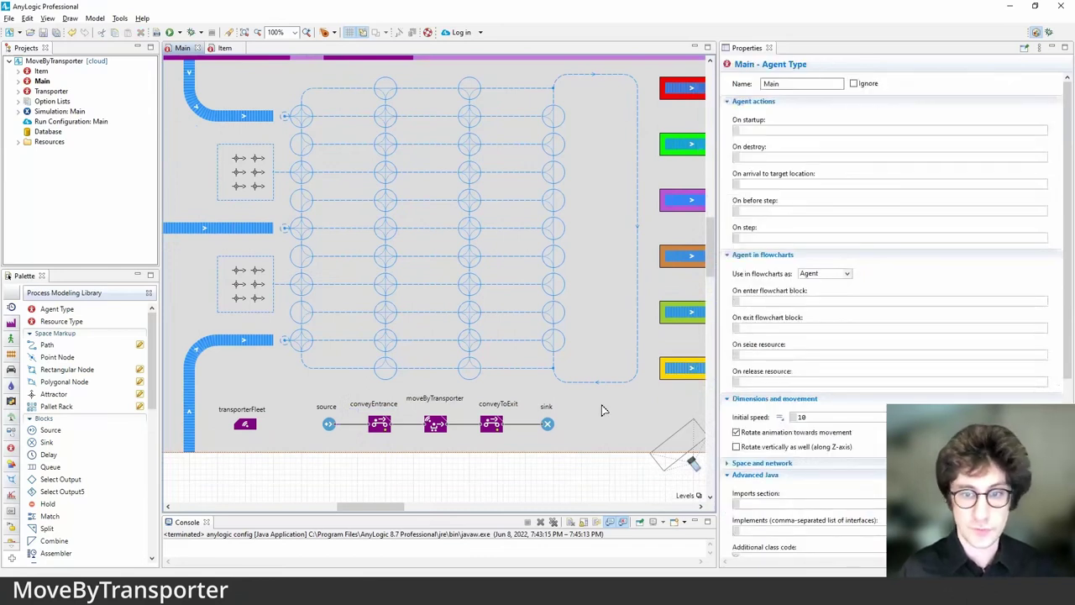
{"action": "scroll", "coordinate": [550, 414], "scroll_direction": "down", "scroll_amount": 1}
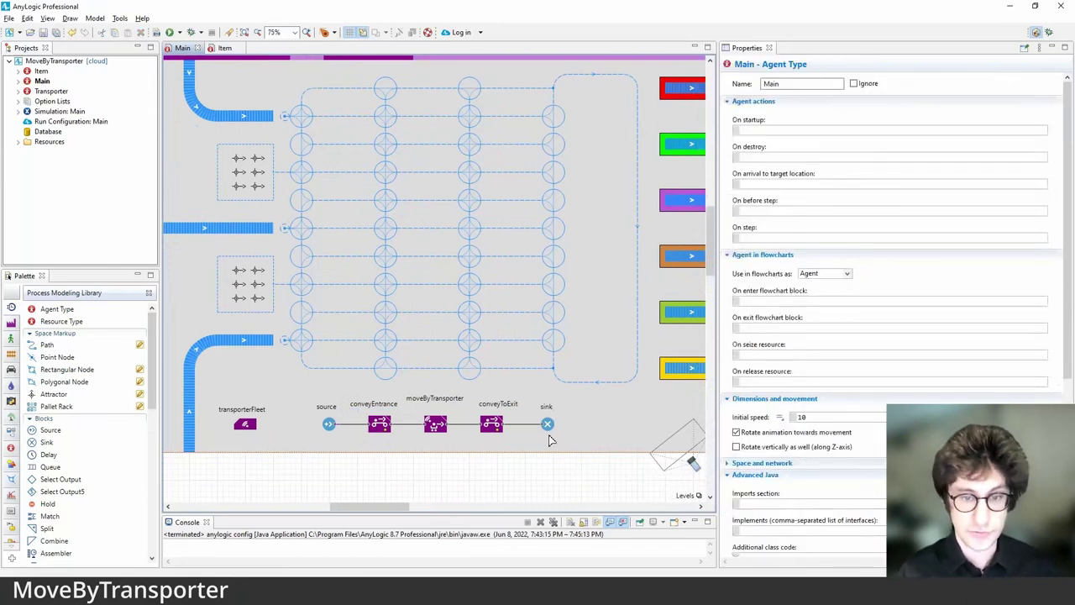
{"action": "scroll", "coordinate": [504, 240], "scroll_direction": "down", "scroll_amount": 5}
{"action": "scroll", "coordinate": [437, 266], "scroll_direction": "down", "scroll_amount": 6}
{"action": "left_click_drag", "start_coordinate": [649, 219], "coordinate": [210, 483]}
{"action": "left_click", "coordinate": [789, 83]}
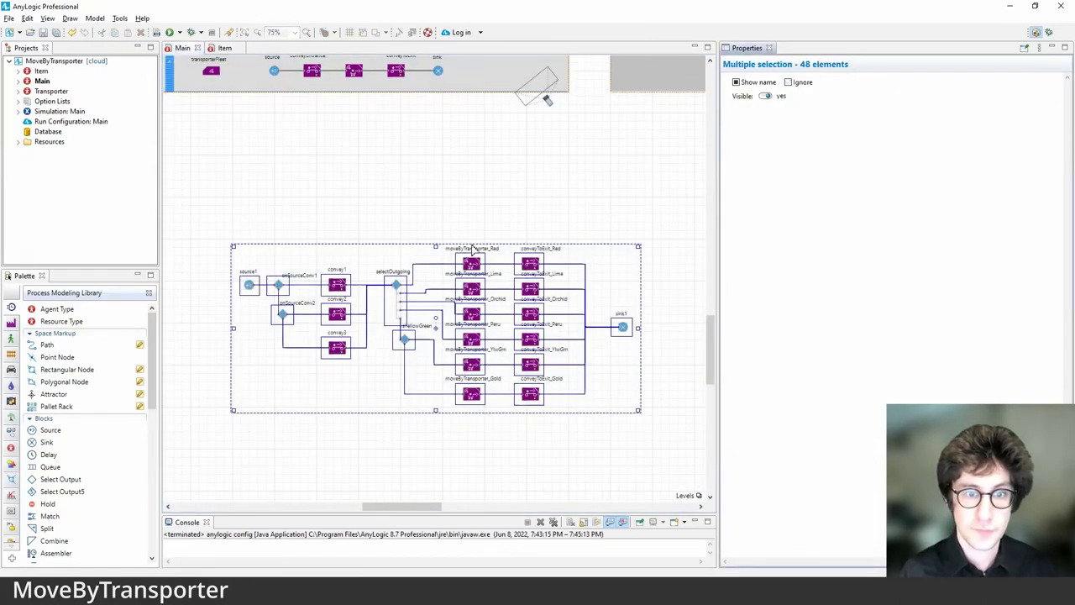
{"action": "left_click", "coordinate": [514, 241]}
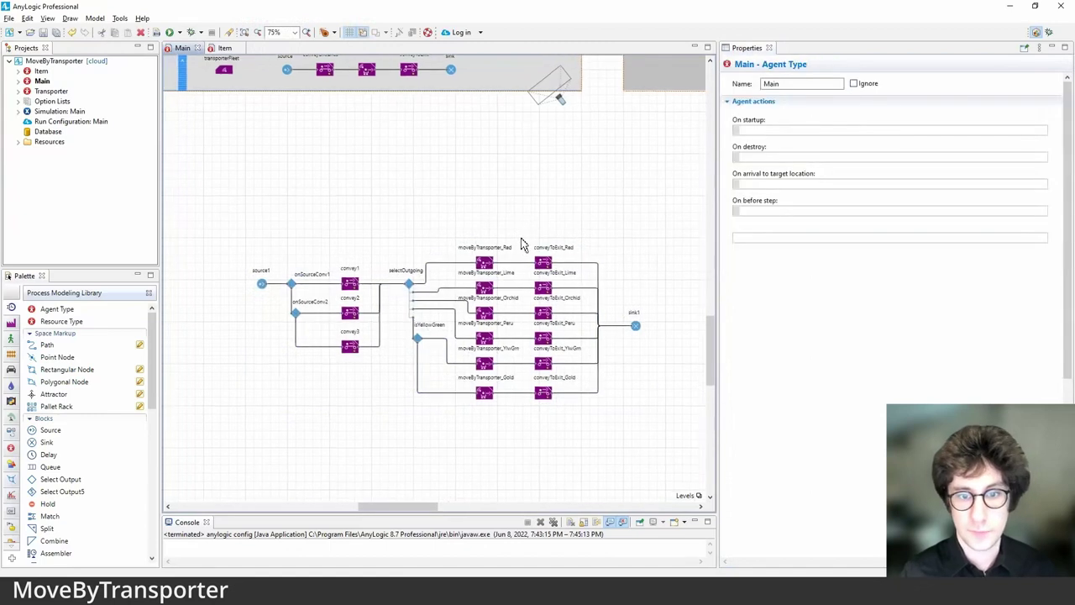
Widen the diagram area and compare the alternative flowchart's separate branches per conveyor with the compact flowchart above it
{"action": "left_click_drag", "start_coordinate": [716, 234], "coordinate": [781, 235]}
{"action": "scroll", "coordinate": [538, 308], "scroll_direction": "up", "scroll_amount": 1}
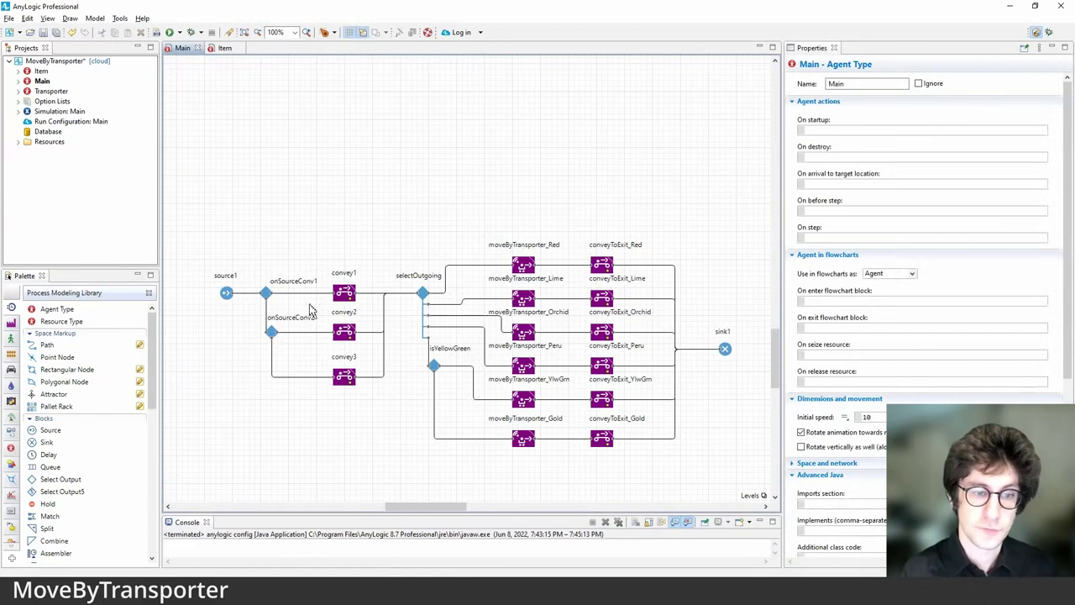
{"action": "scroll", "coordinate": [478, 363], "scroll_direction": "down", "scroll_amount": 1}
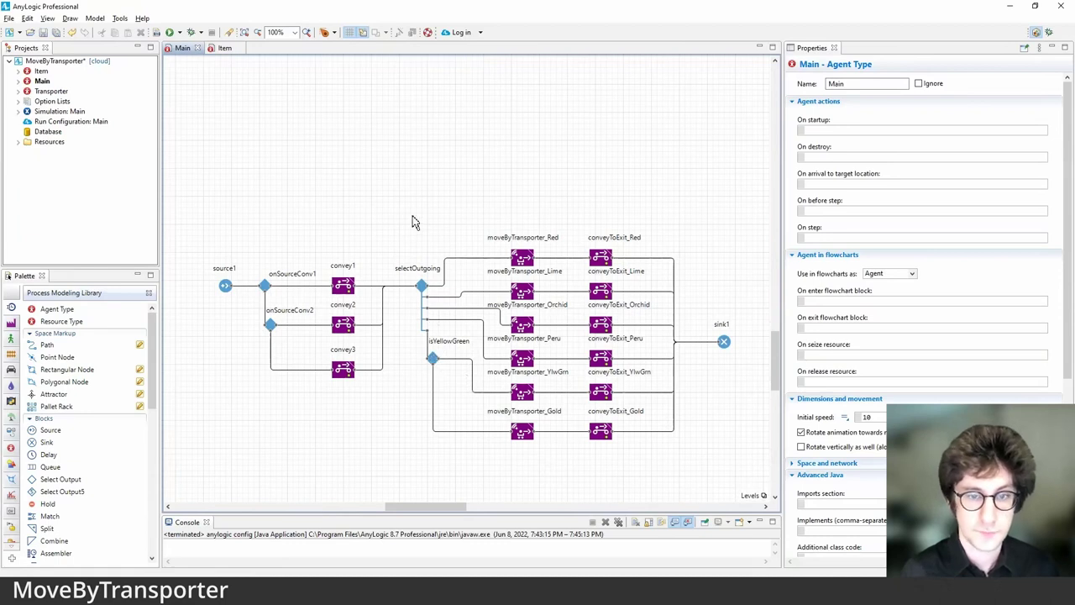
{"action": "left_click_drag", "start_coordinate": [409, 202], "coordinate": [479, 487]}
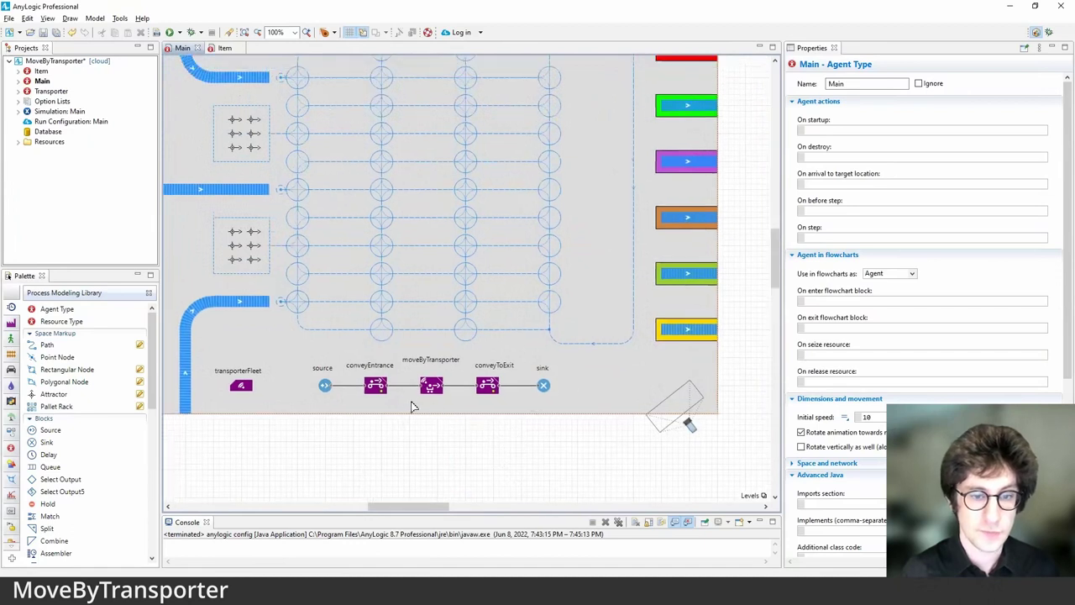
{"action": "left_click_drag", "start_coordinate": [437, 296], "coordinate": [479, 342]}
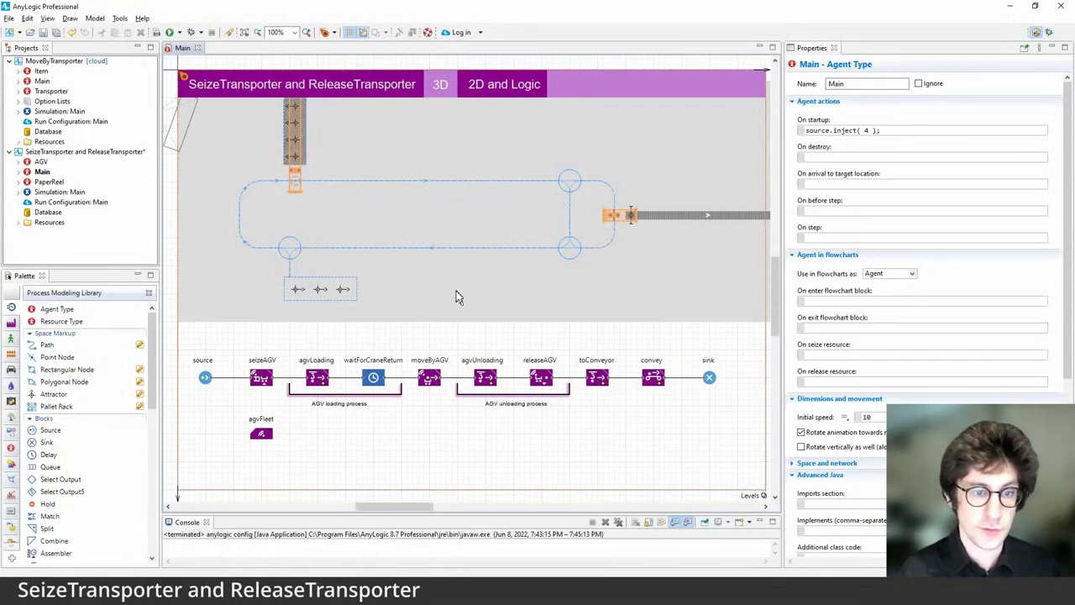
Review the seizeAGV and moveByAGV block settings in the SeizeTransporter and ReleaseTransporter model
{"action": "left_click", "coordinate": [260, 379]}
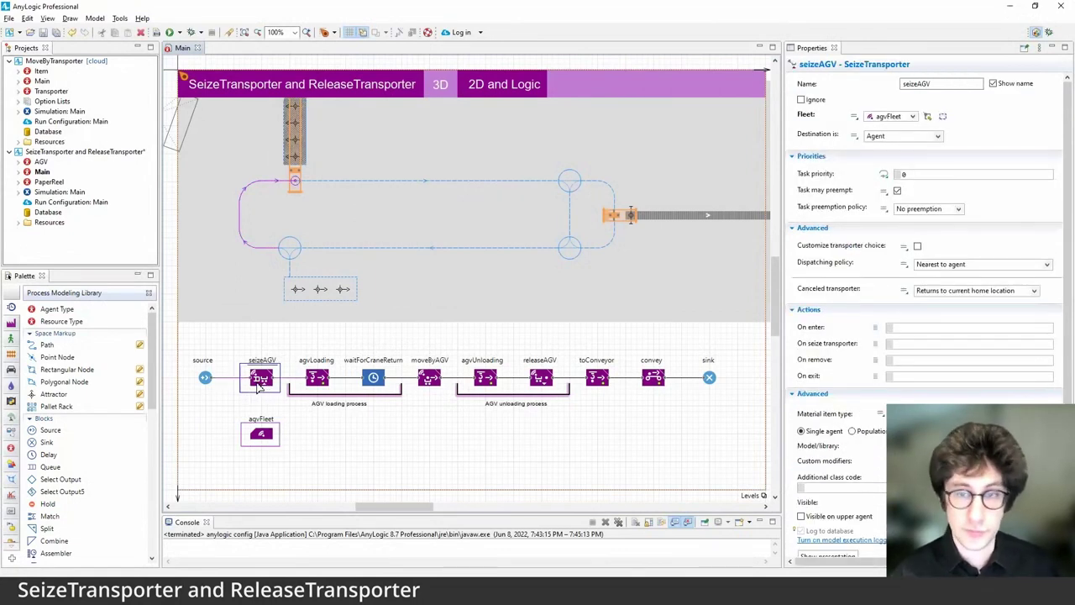
{"action": "left_click", "coordinate": [430, 406]}
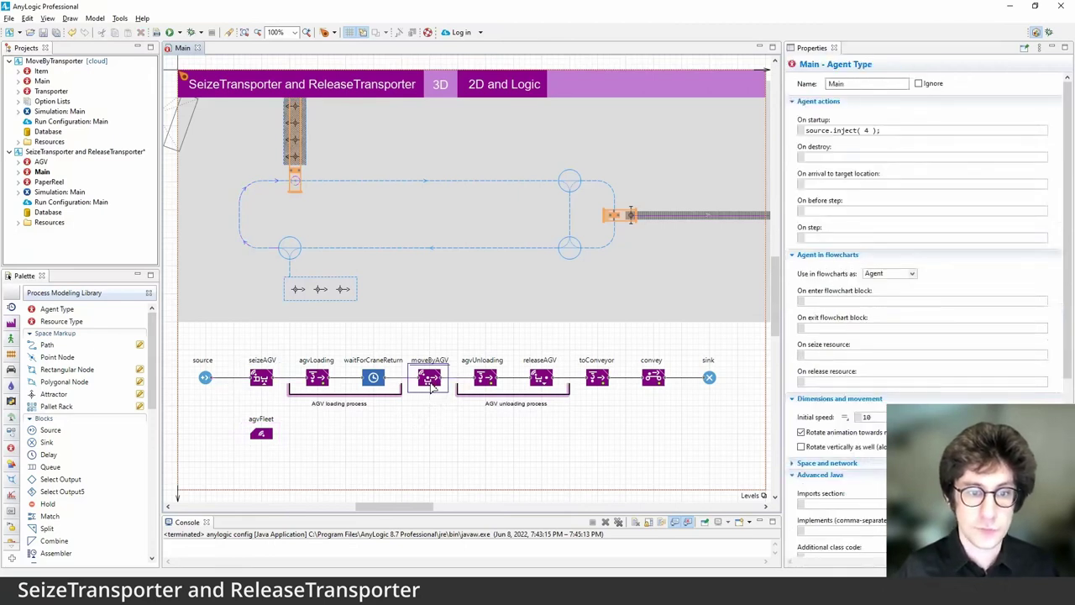
{"action": "left_click", "coordinate": [429, 380]}
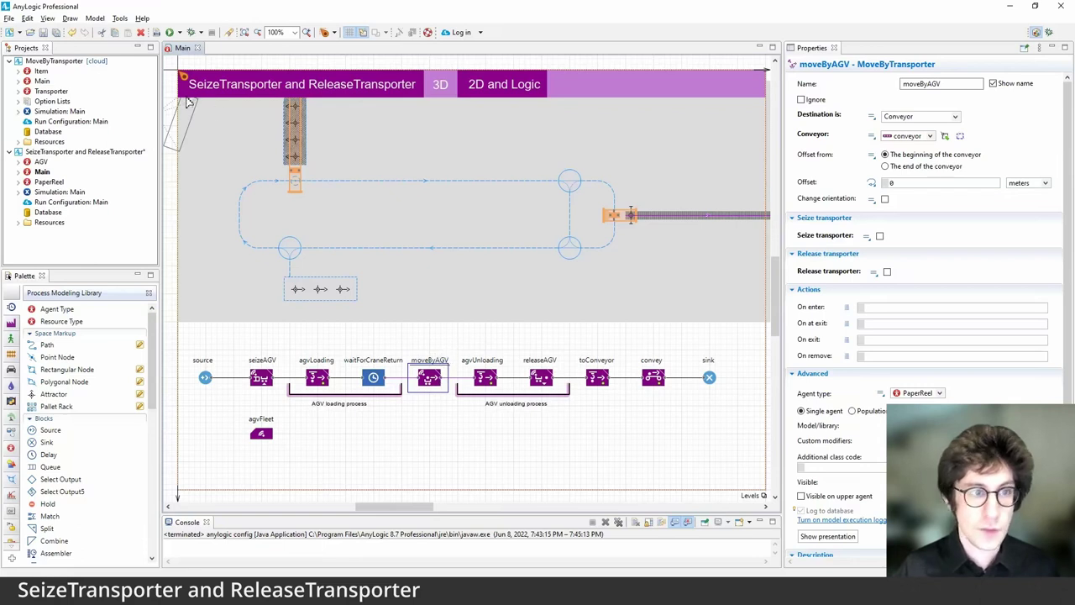
Run the Simulation experiment of the SeizeTransporter and ReleaseTransporter model
{"action": "right_click", "coordinate": [49, 193]}
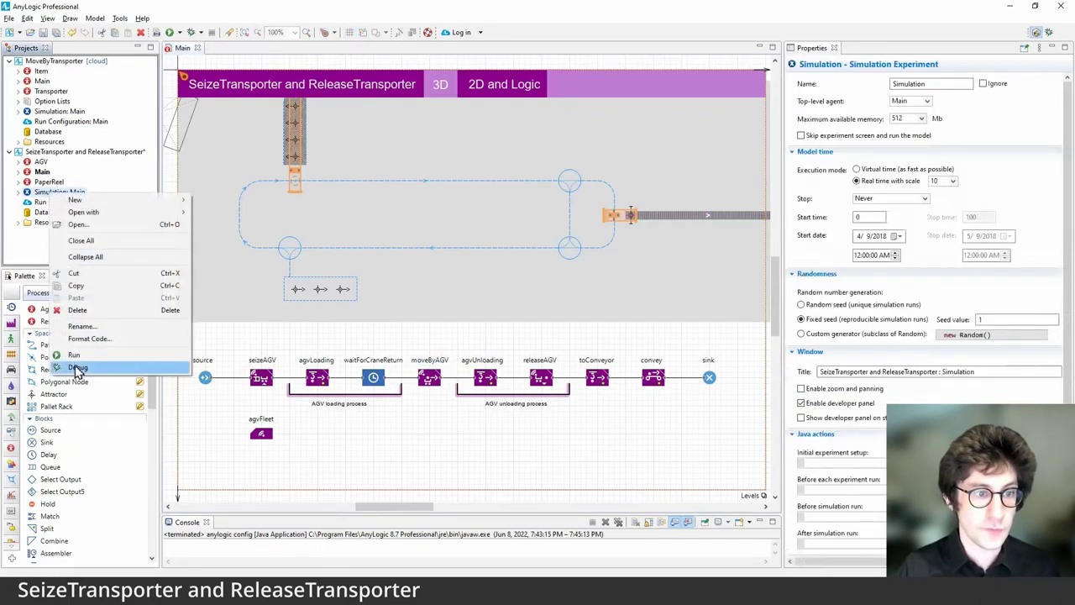
{"action": "left_click", "coordinate": [115, 363]}
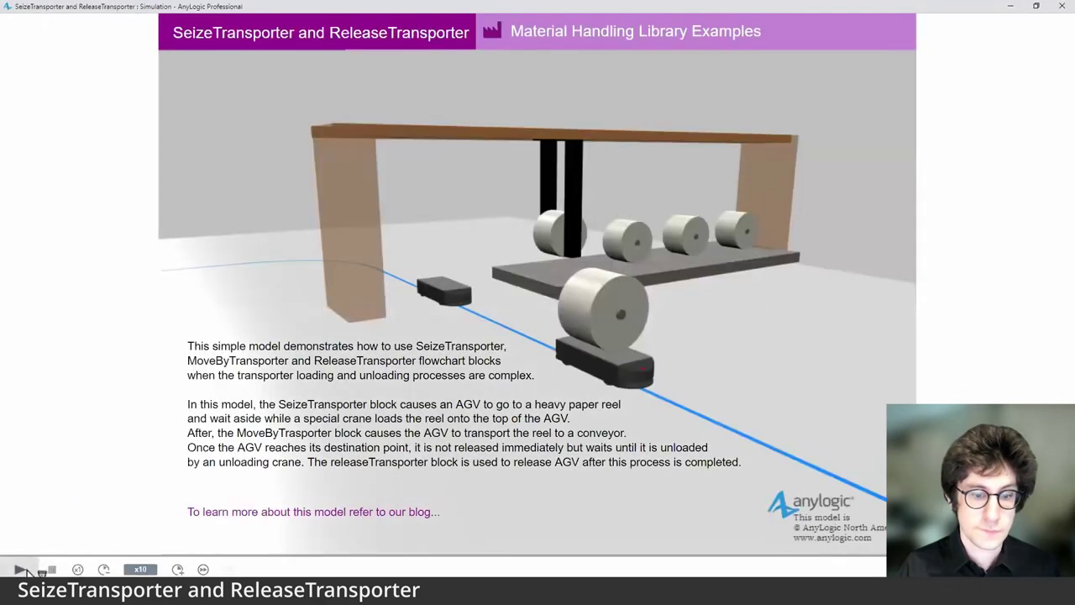
{"action": "left_click", "coordinate": [24, 570]}
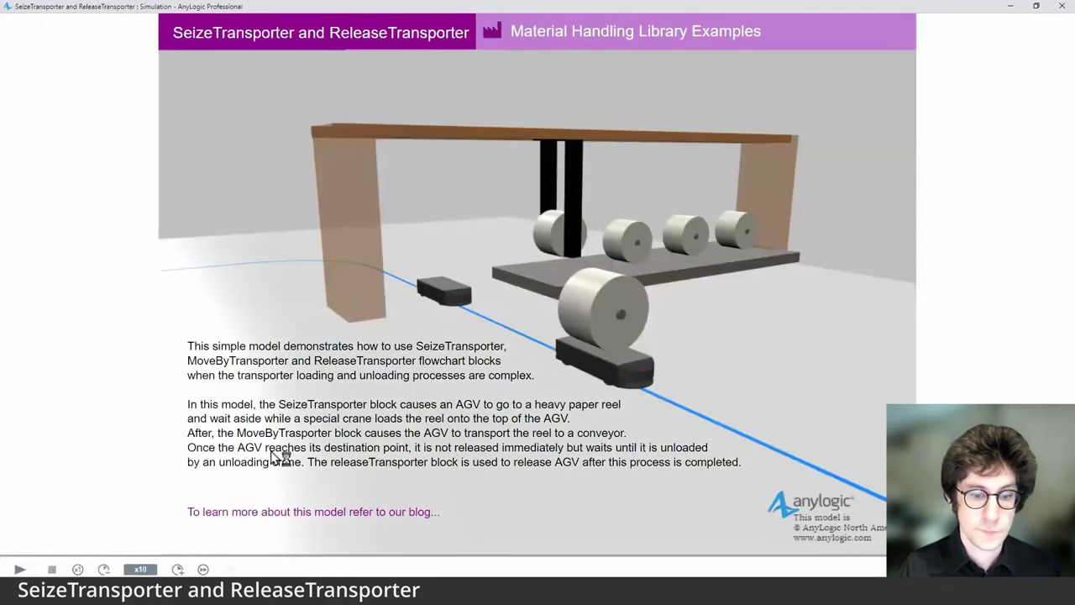
{"action": "left_click", "coordinate": [270, 458]}
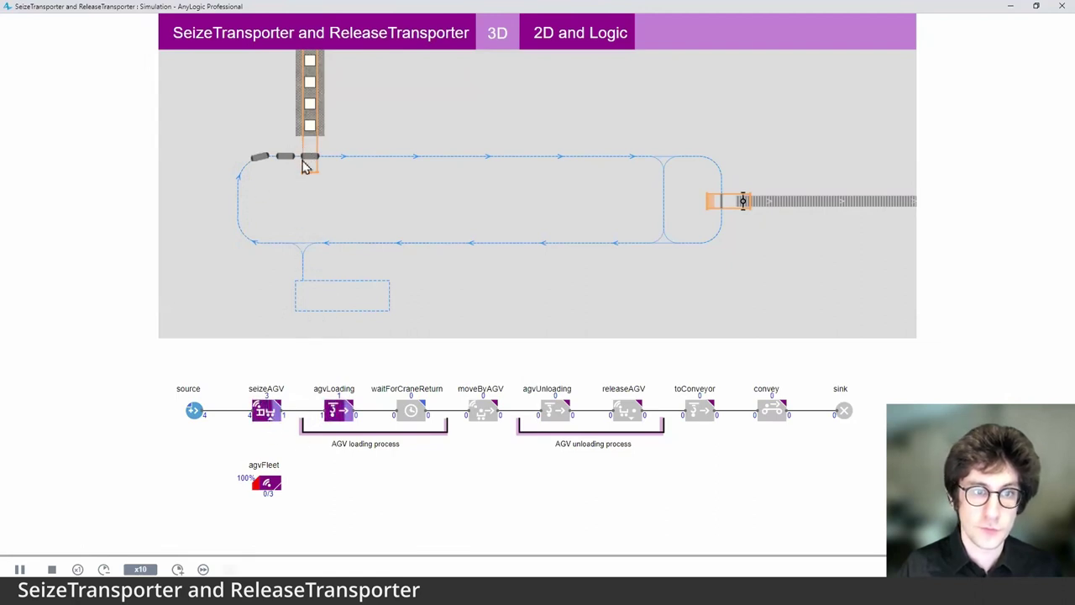
Watch the crane load a reel in 3D, pause the run, and resume it in the 2D and Logic view
{"action": "left_click", "coordinate": [495, 32]}
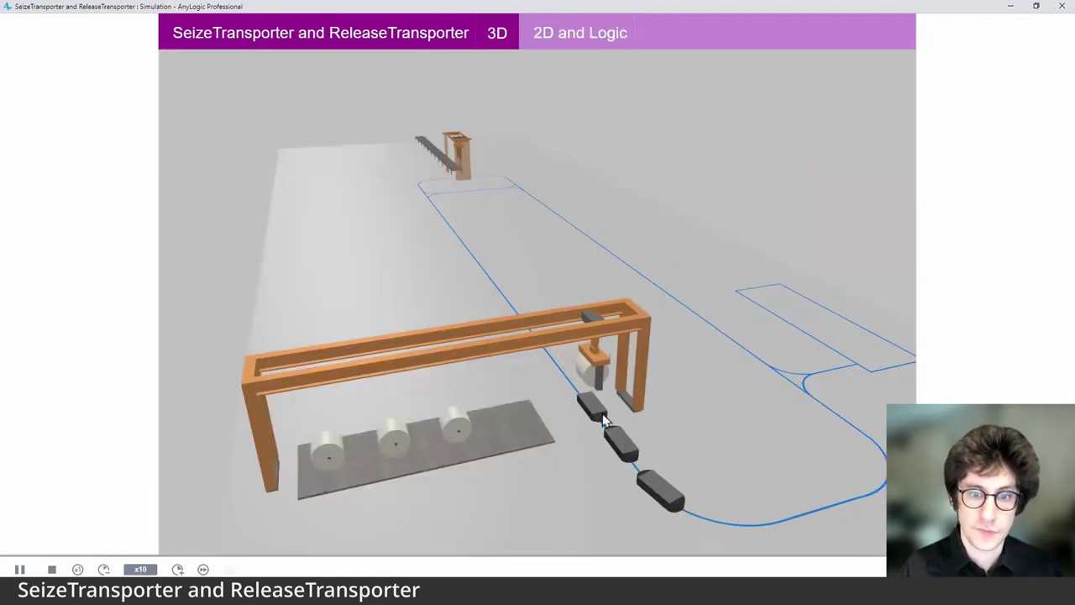
{"action": "key", "text": "space"}
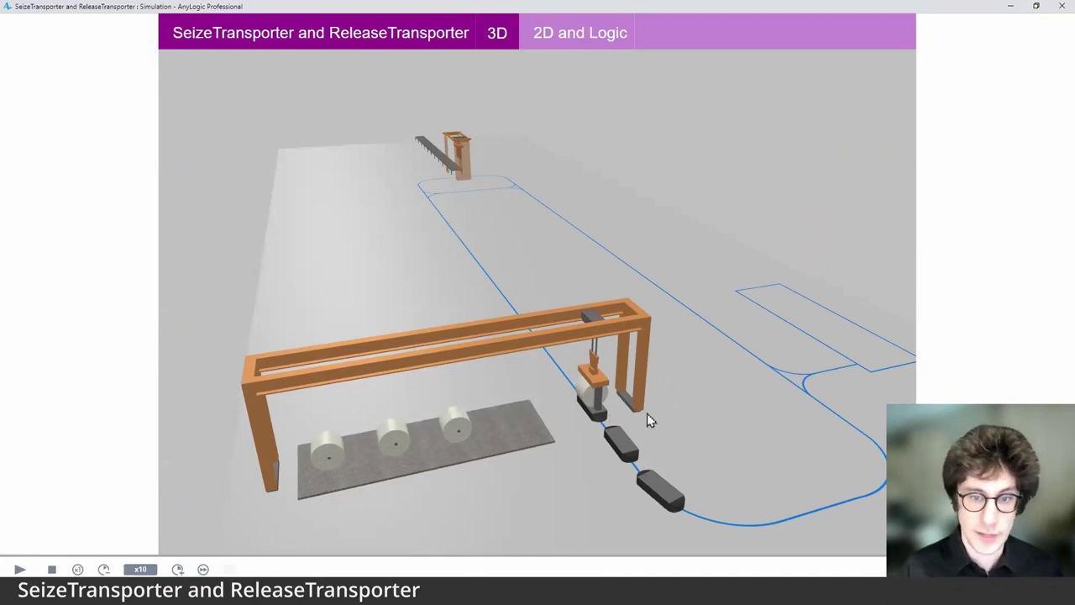
{"action": "left_click", "coordinate": [541, 41]}
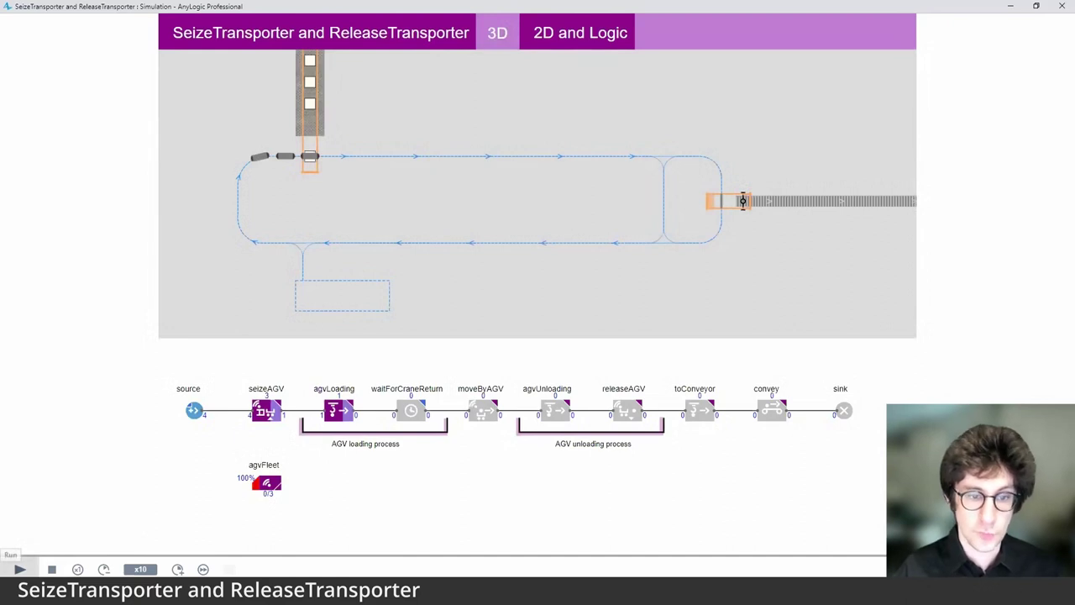
{"action": "left_click", "coordinate": [19, 568]}
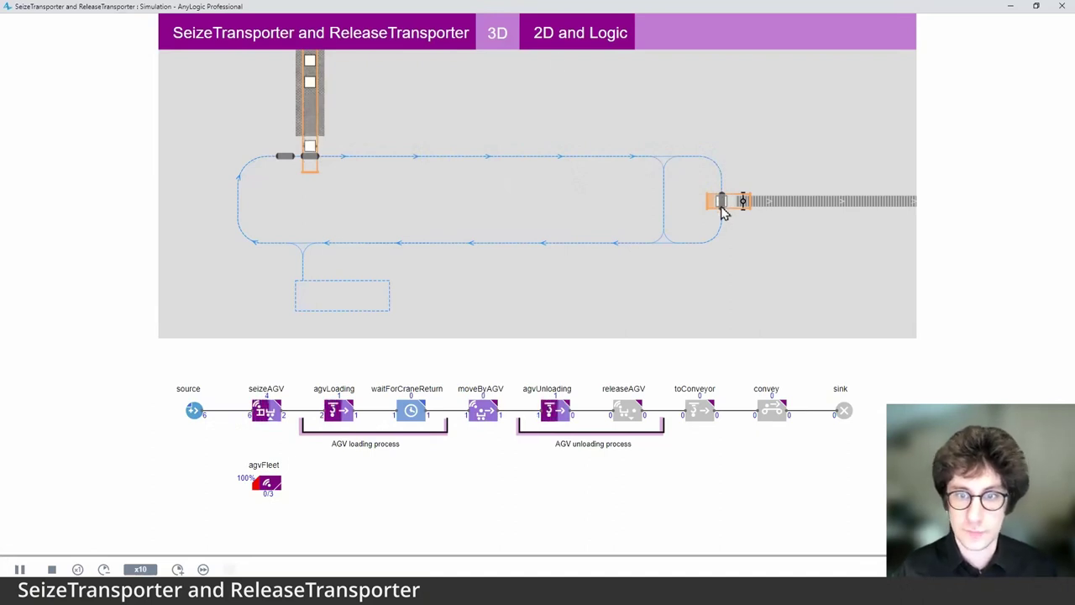
Orbit the 3D view around the AGV path and loading crane, and close the running simulation
{"action": "left_click", "coordinate": [509, 42]}
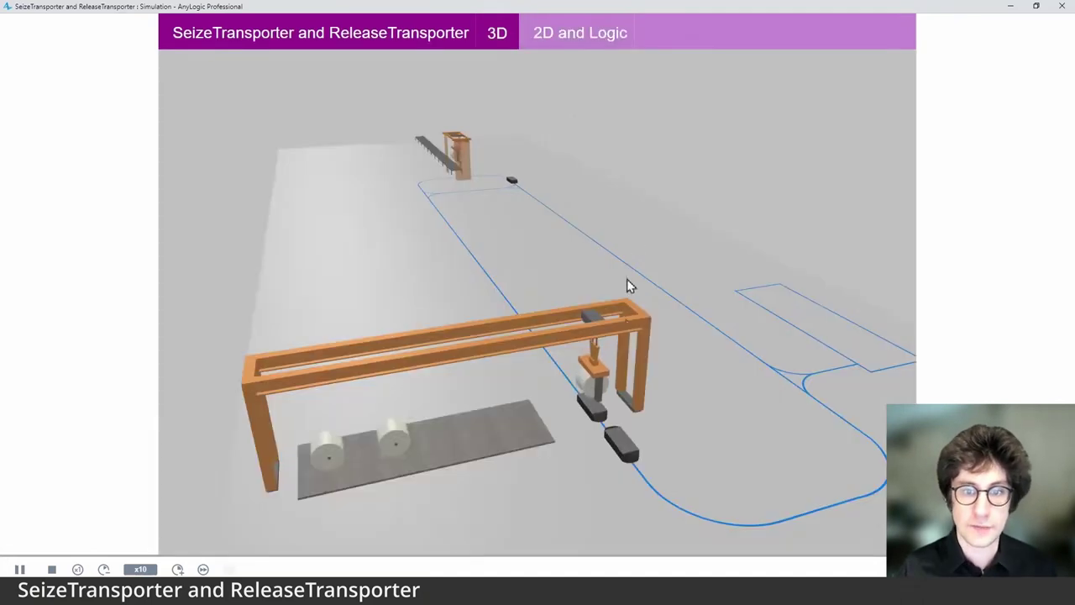
{"action": "left_click_drag", "start_coordinate": [663, 243], "coordinate": [487, 245]}
{"action": "left_click_drag", "start_coordinate": [516, 282], "coordinate": [638, 244]}
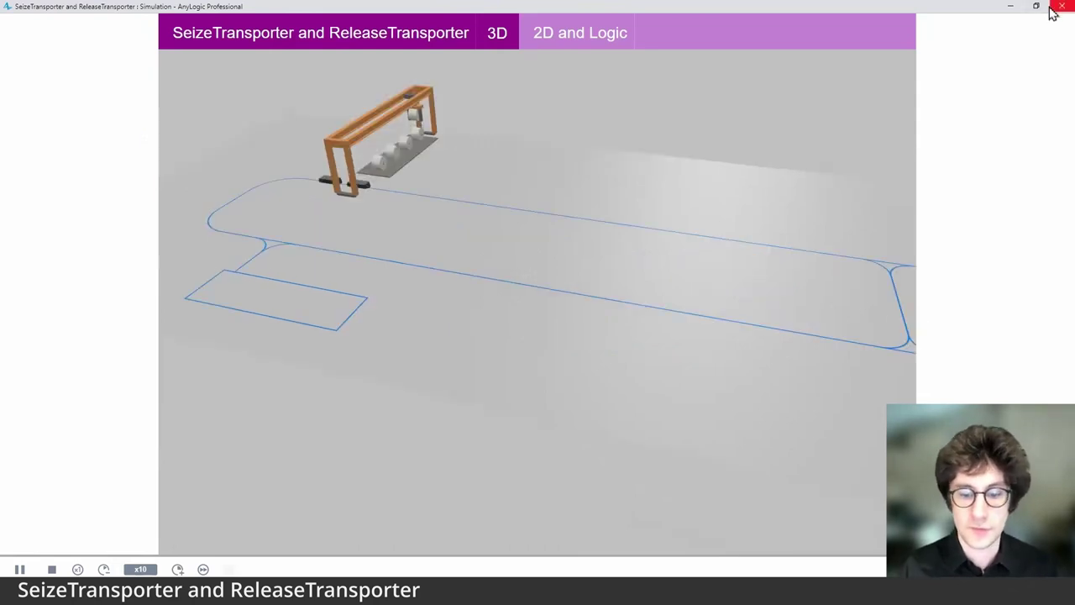
{"action": "left_click", "coordinate": [1060, 6]}
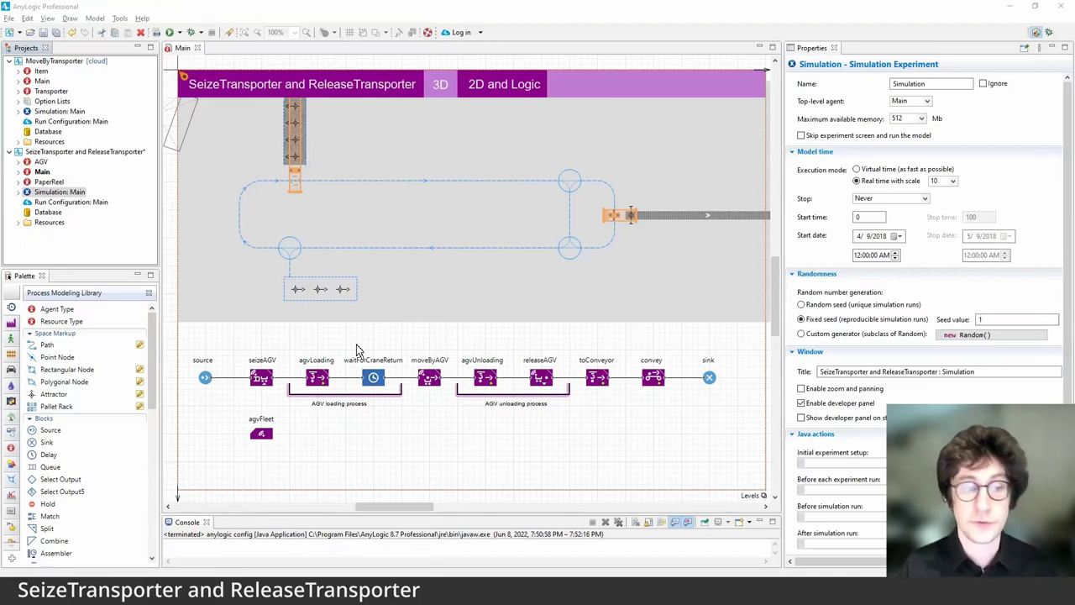
Compare the Main diagram of SeizeTransporter and ReleaseTransporter with the Main diagram of MoveByTransporter
{"action": "left_click", "coordinate": [399, 337]}
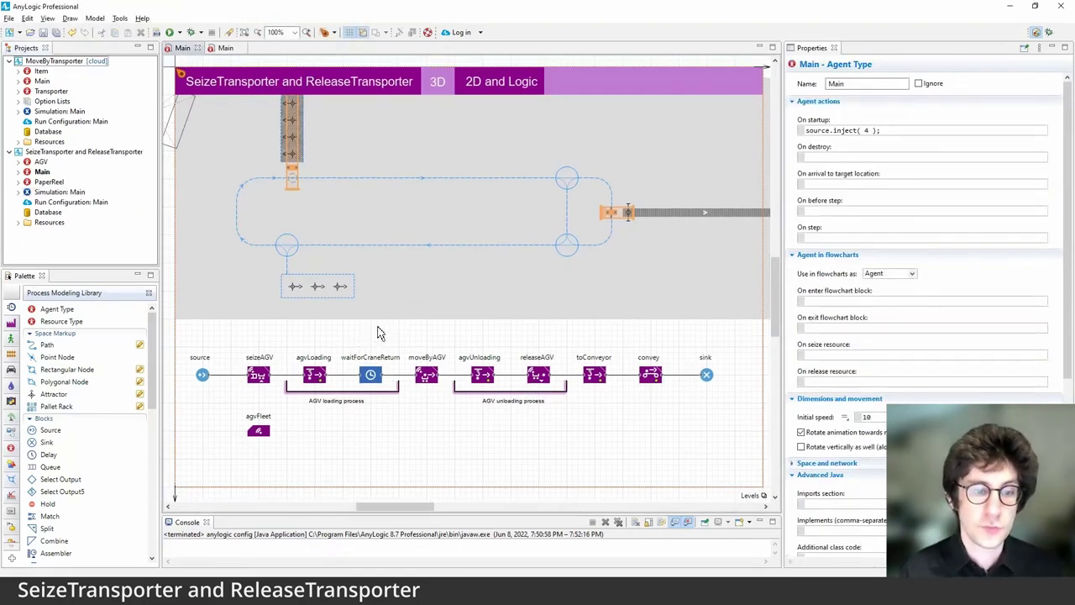
{"action": "left_click", "coordinate": [224, 47]}
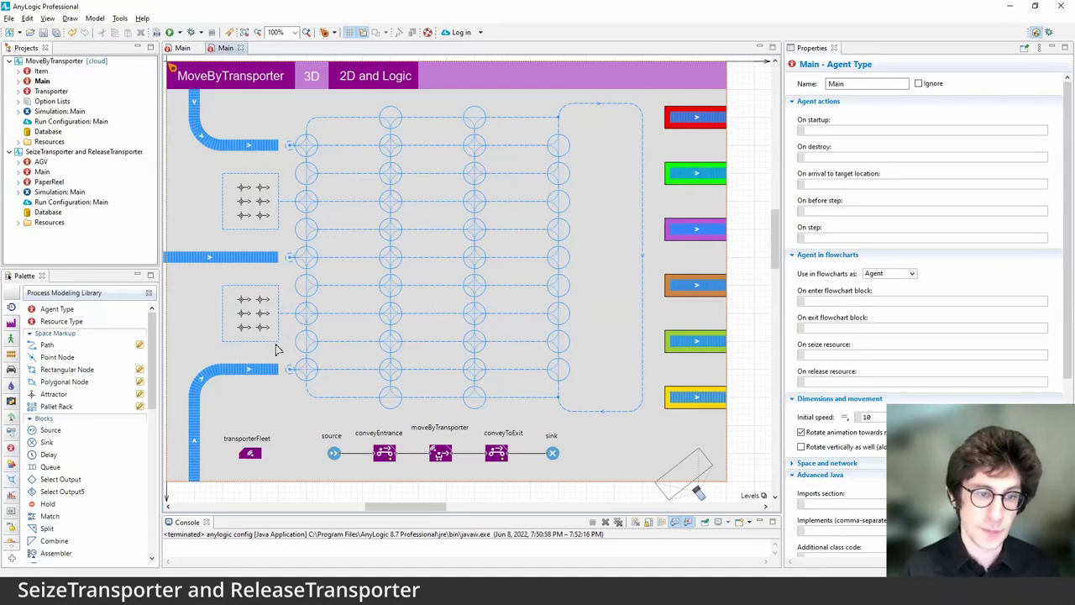
{"action": "left_click", "coordinate": [181, 49]}
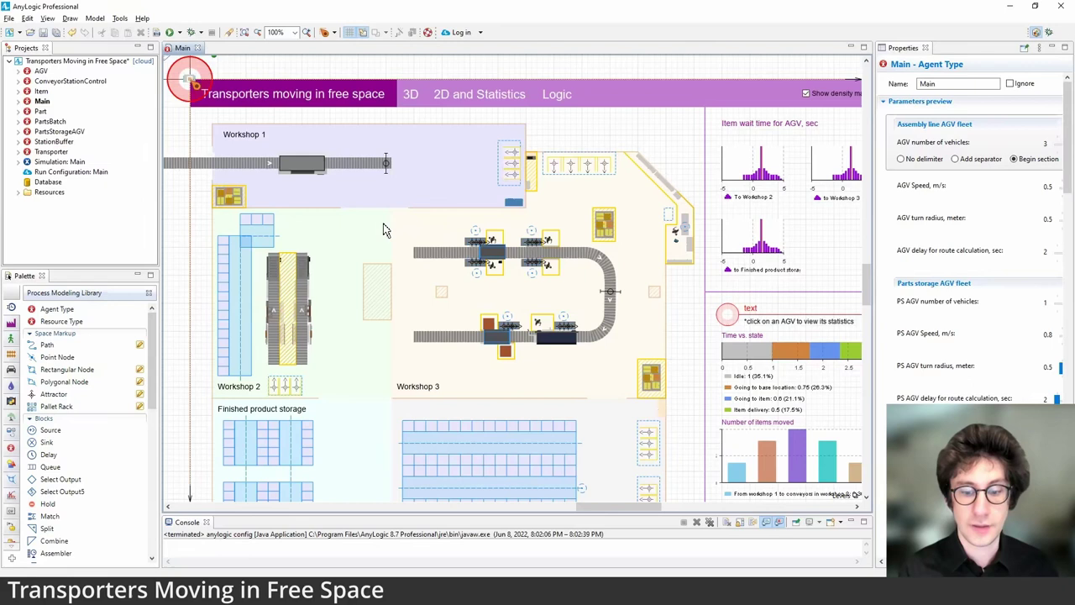
Examine the hatched rectangular wall between Workshops 2 and 3 and the wall bordering Workshop 1 in Transporters Moving in Free Space
{"action": "left_click", "coordinate": [450, 258]}
{"action": "left_click", "coordinate": [385, 302]}
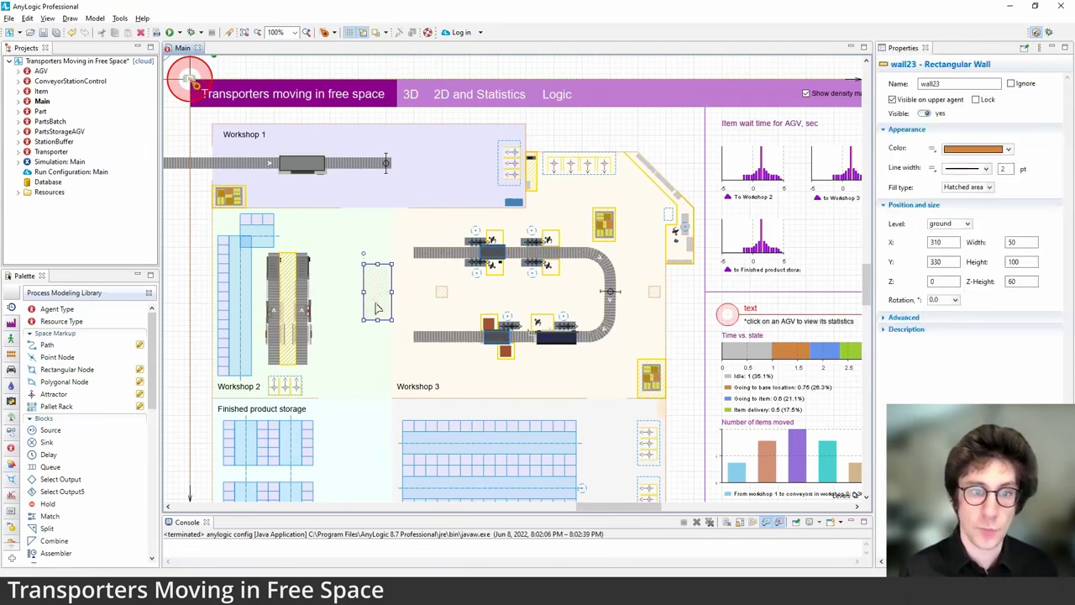
{"action": "left_click", "coordinate": [422, 208]}
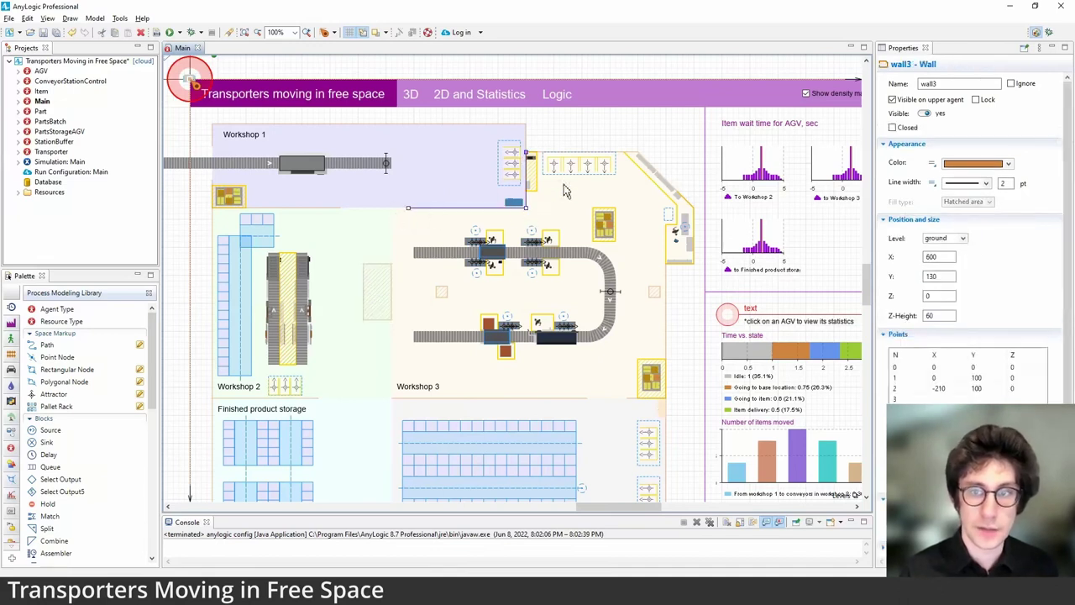
{"action": "left_click", "coordinate": [229, 280]}
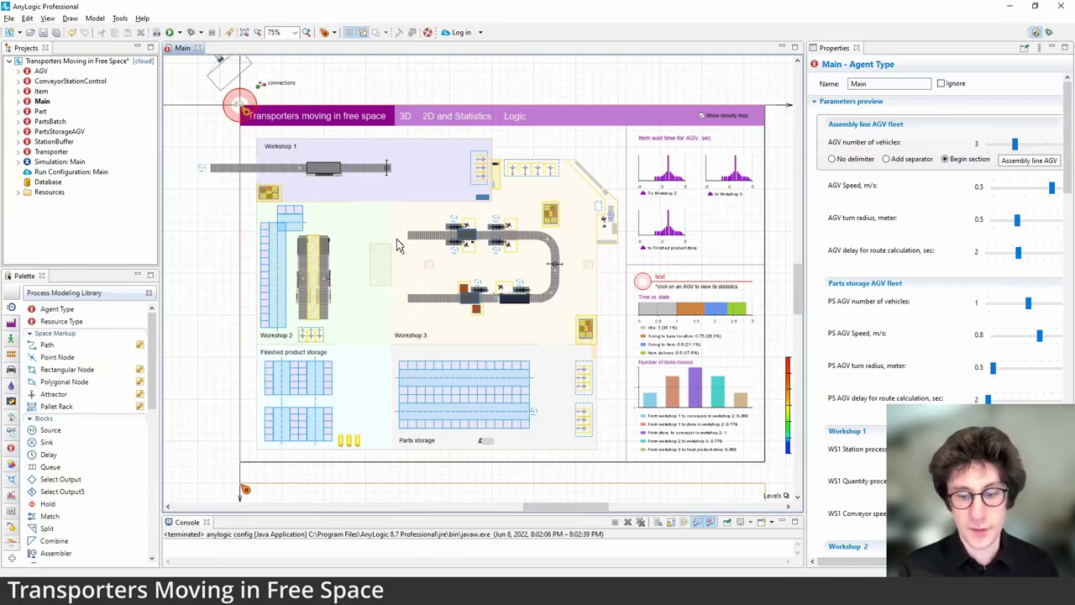
Examine the workshop flowcharts in the Main diagram and open the properties of the AGVs transporter fleet
{"action": "scroll", "coordinate": [383, 353], "scroll_direction": "down", "scroll_amount": 7}
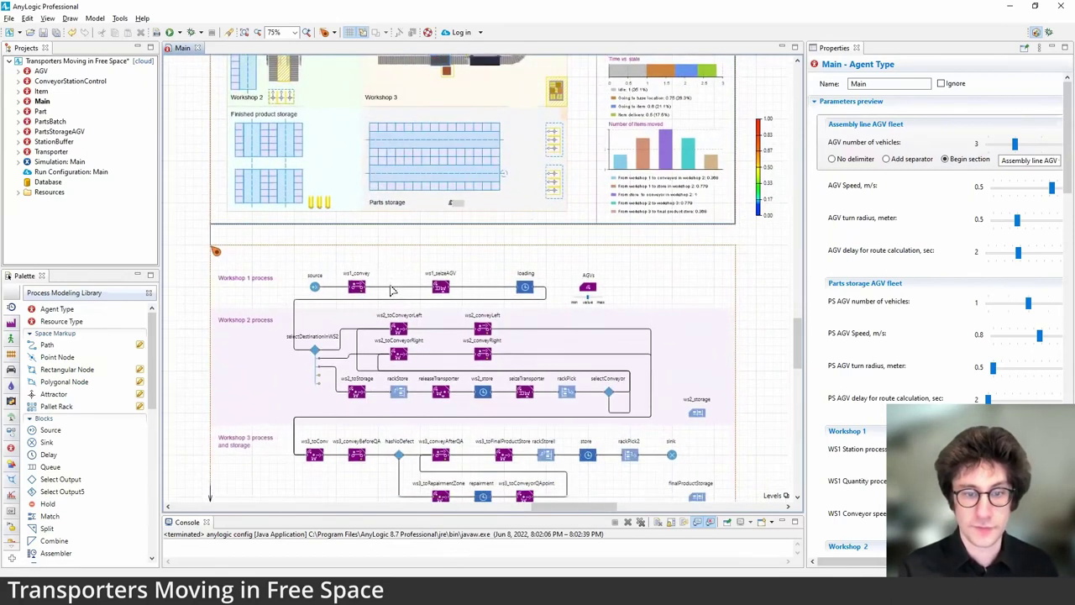
{"action": "scroll", "coordinate": [390, 290], "scroll_direction": "down", "scroll_amount": 2}
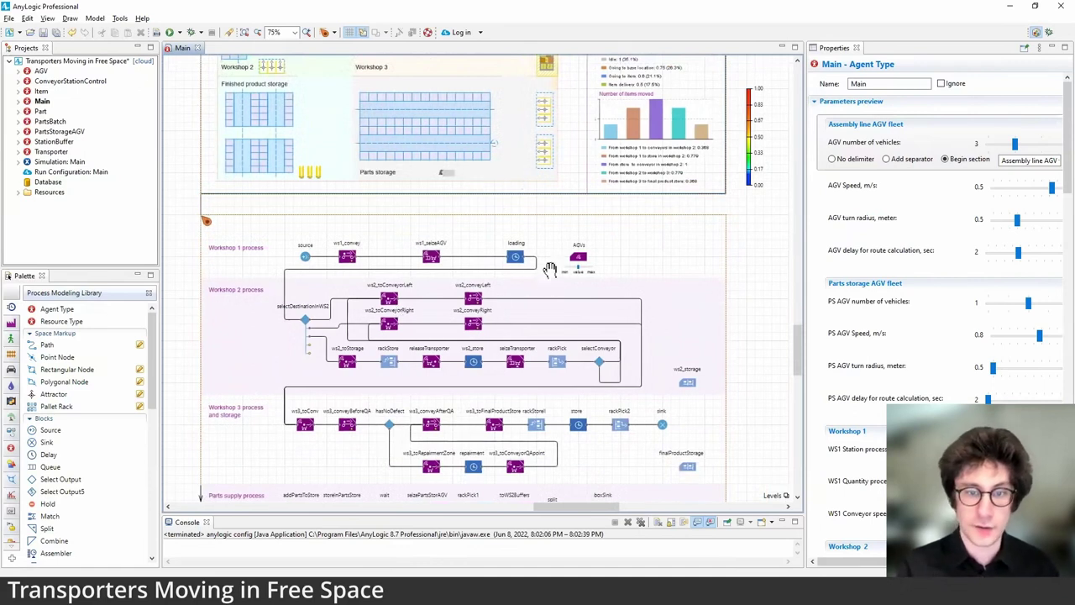
{"action": "scroll", "coordinate": [550, 267], "scroll_direction": "down", "scroll_amount": 1}
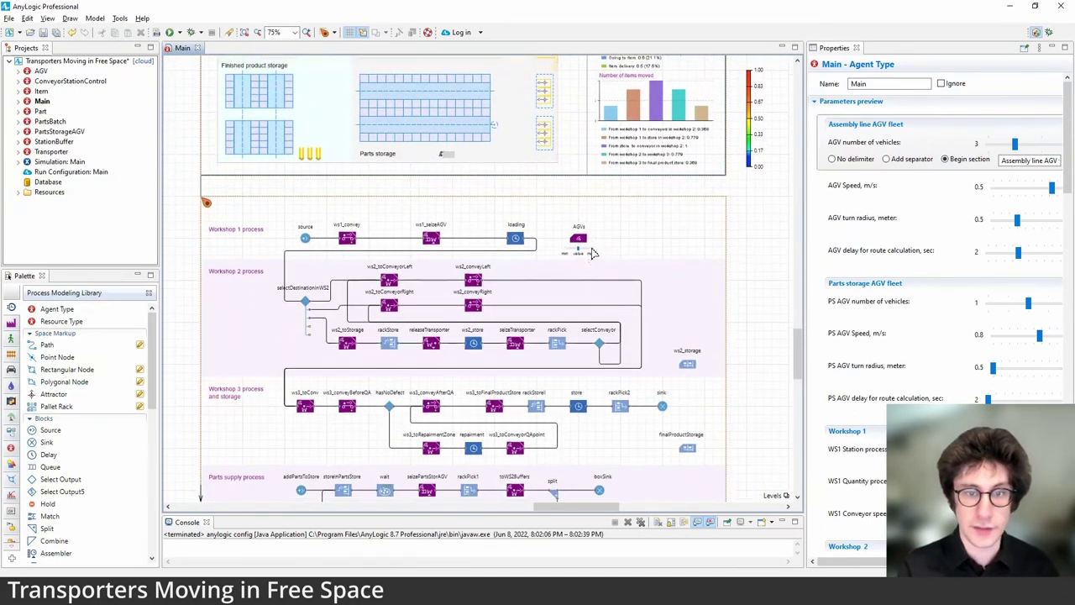
{"action": "scroll", "coordinate": [588, 245], "scroll_direction": "down", "scroll_amount": 1}
{"action": "scroll", "coordinate": [576, 229], "scroll_direction": "down", "scroll_amount": 3}
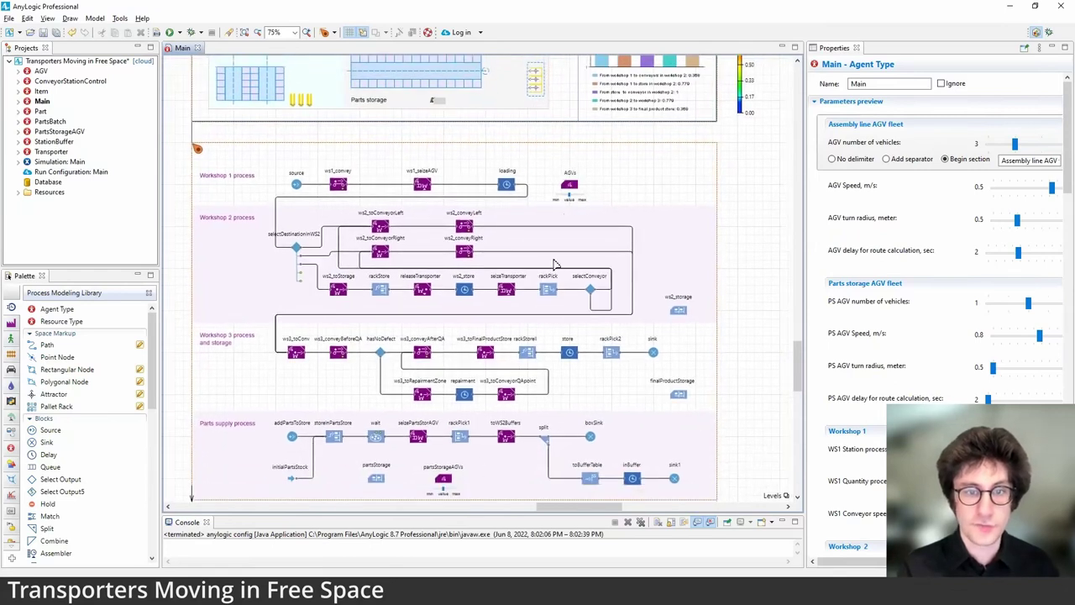
{"action": "left_click", "coordinate": [577, 187]}
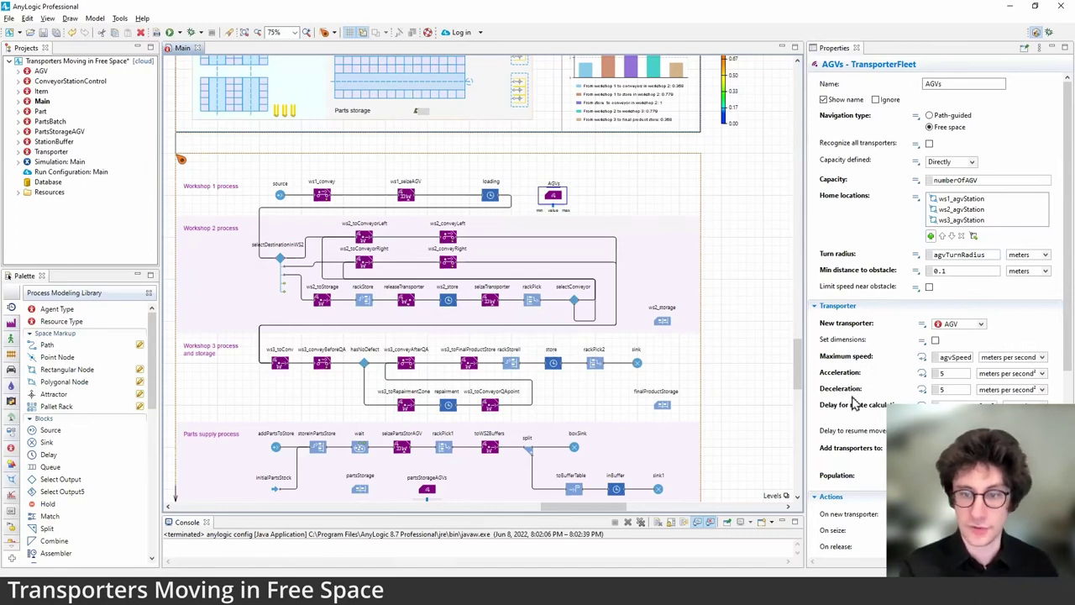
Open the properties of the partsStorageAGVs transporter fleet in the parts supply process and review the flowcharts above it
{"action": "scroll", "coordinate": [546, 382], "scroll_direction": "down", "scroll_amount": 3}
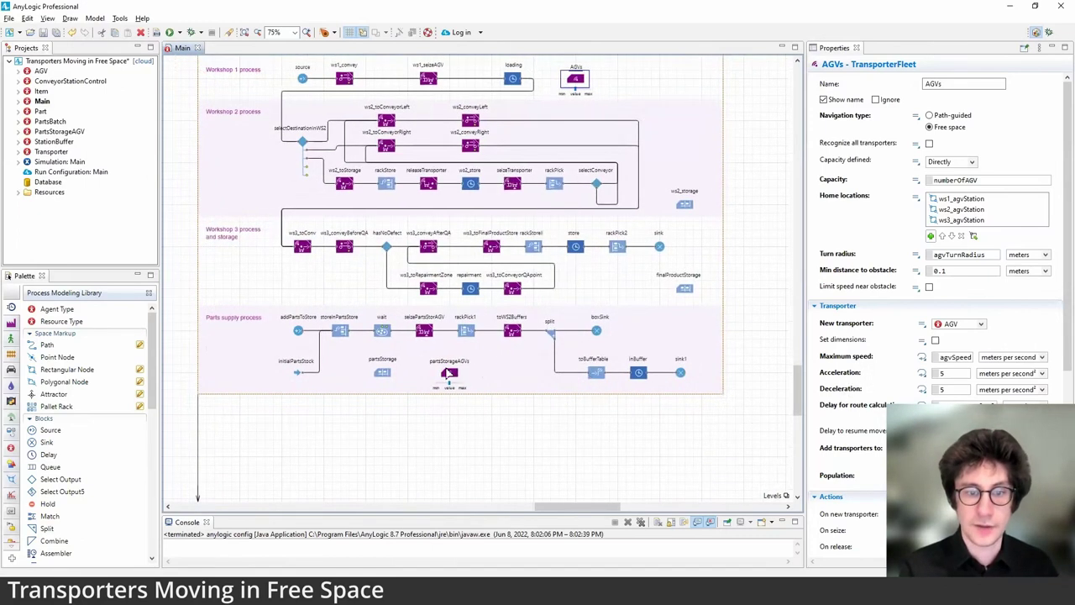
{"action": "left_click", "coordinate": [449, 371]}
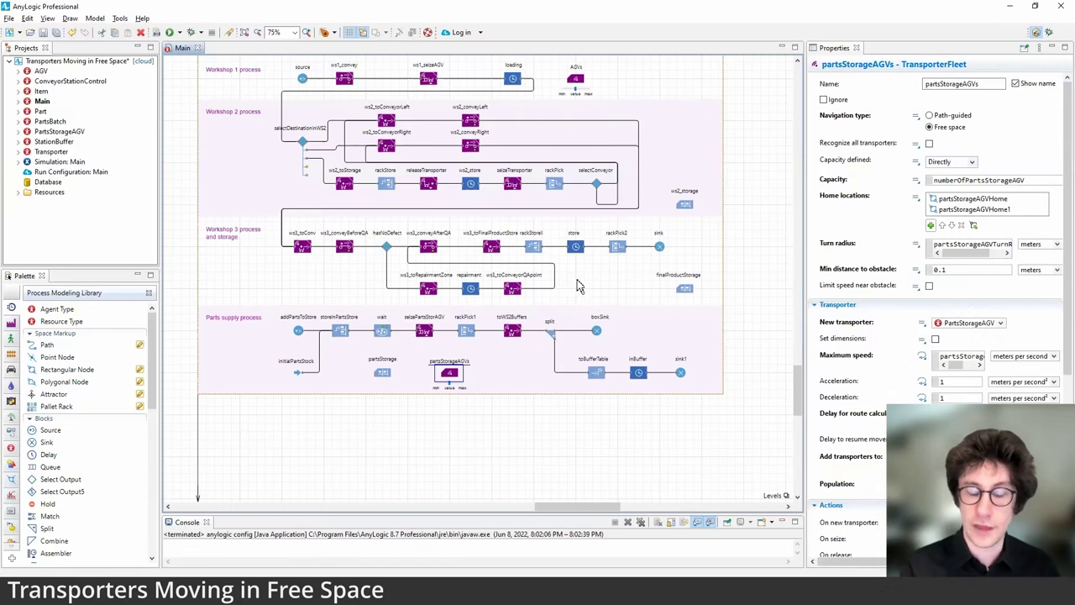
{"action": "left_click_drag", "start_coordinate": [596, 260], "coordinate": [579, 304]}
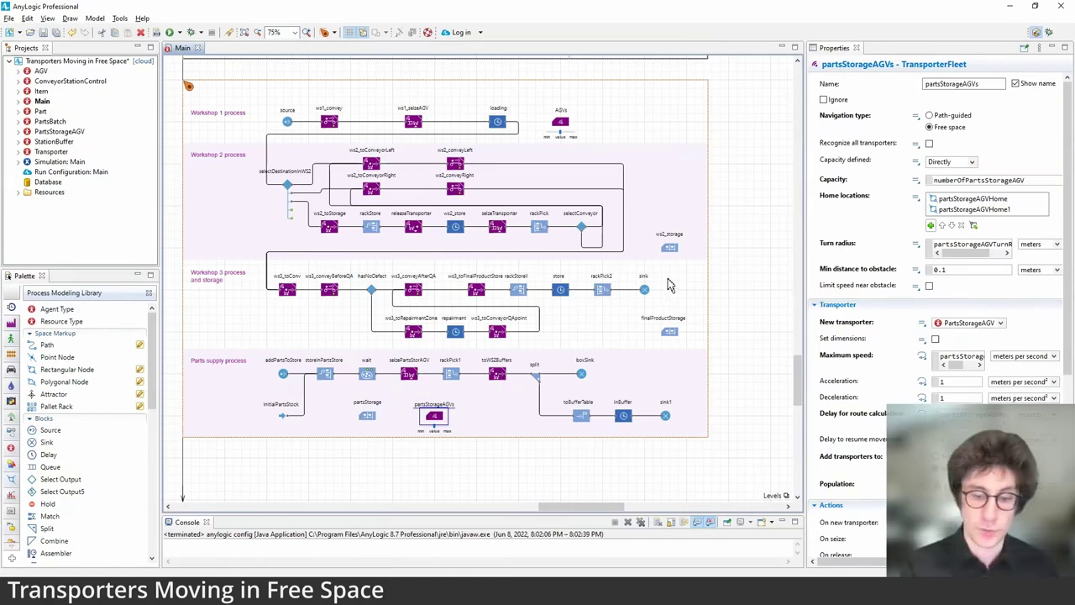
Run the Simulation experiment, slow it down to x10, and show its 2D and Statistics view
{"action": "right_click", "coordinate": [67, 163]}
{"action": "left_click", "coordinate": [87, 325]}
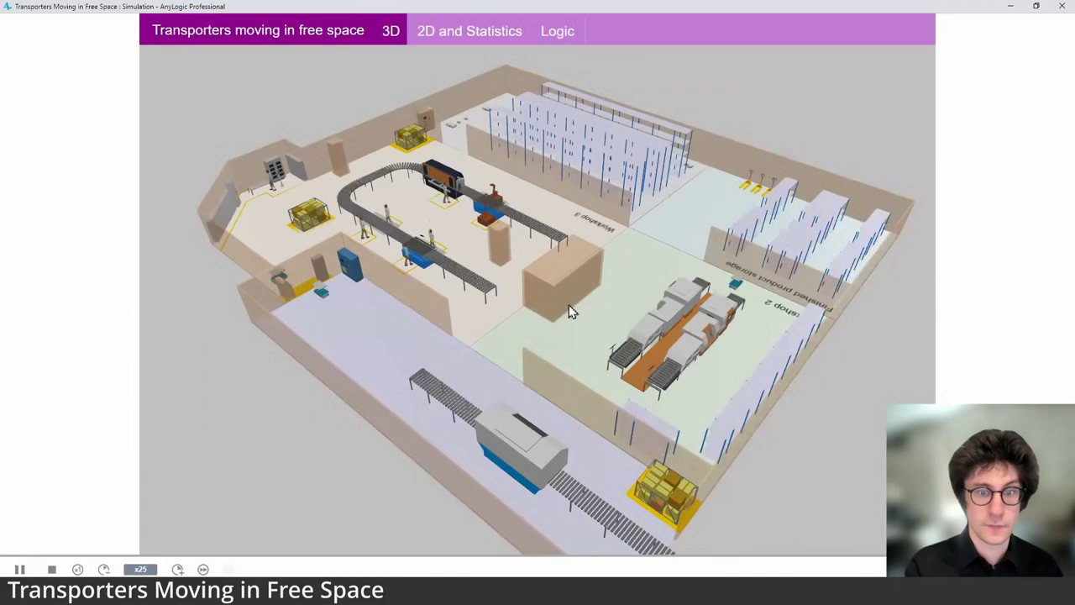
{"action": "left_click_drag", "start_coordinate": [522, 286], "coordinate": [498, 247]}
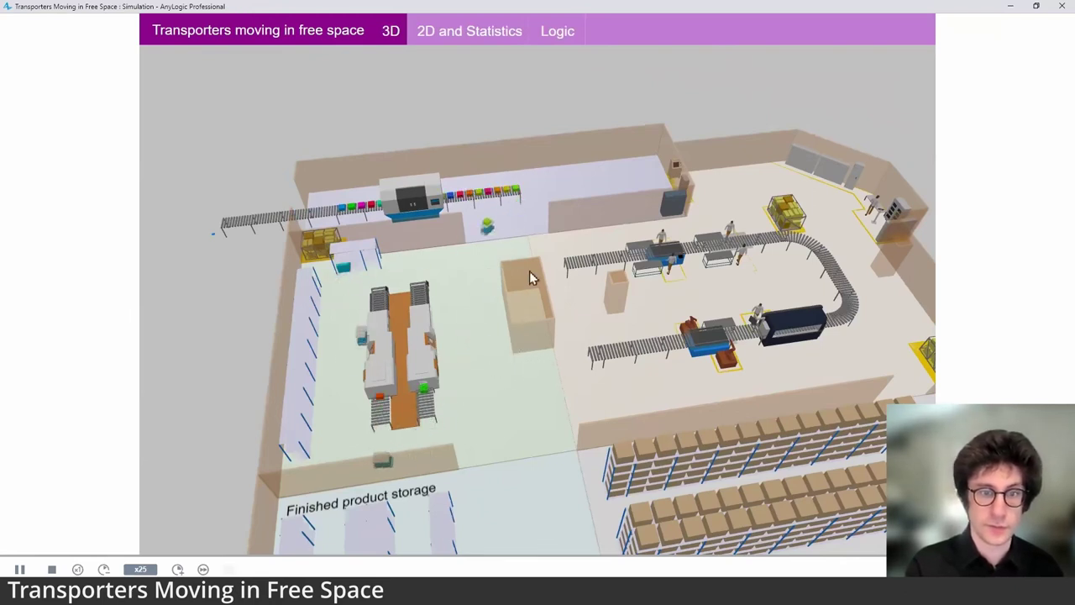
{"action": "left_click", "coordinate": [103, 569]}
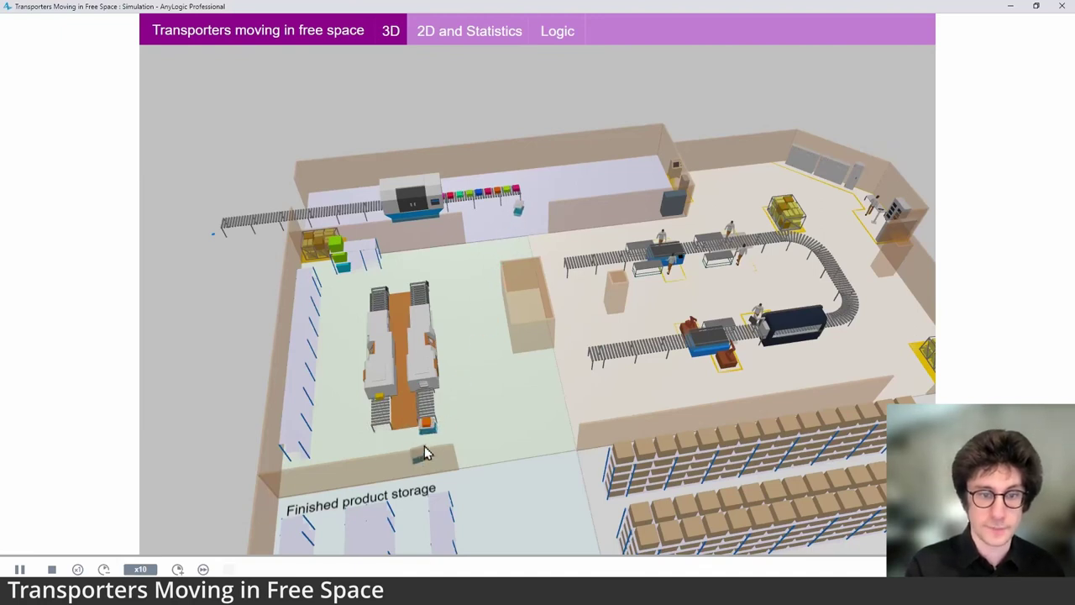
{"action": "left_click", "coordinate": [492, 32]}
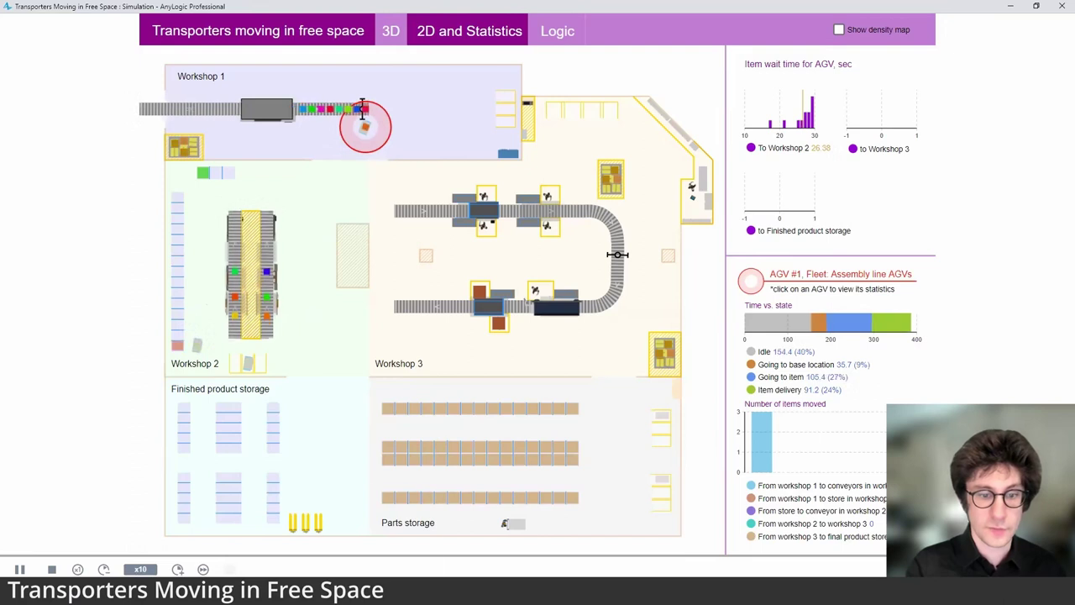
Return to the model editor, inspect the densityMap element's properties, and locate Density Map in the Material Handling Library
{"action": "left_click", "coordinate": [372, 516]}
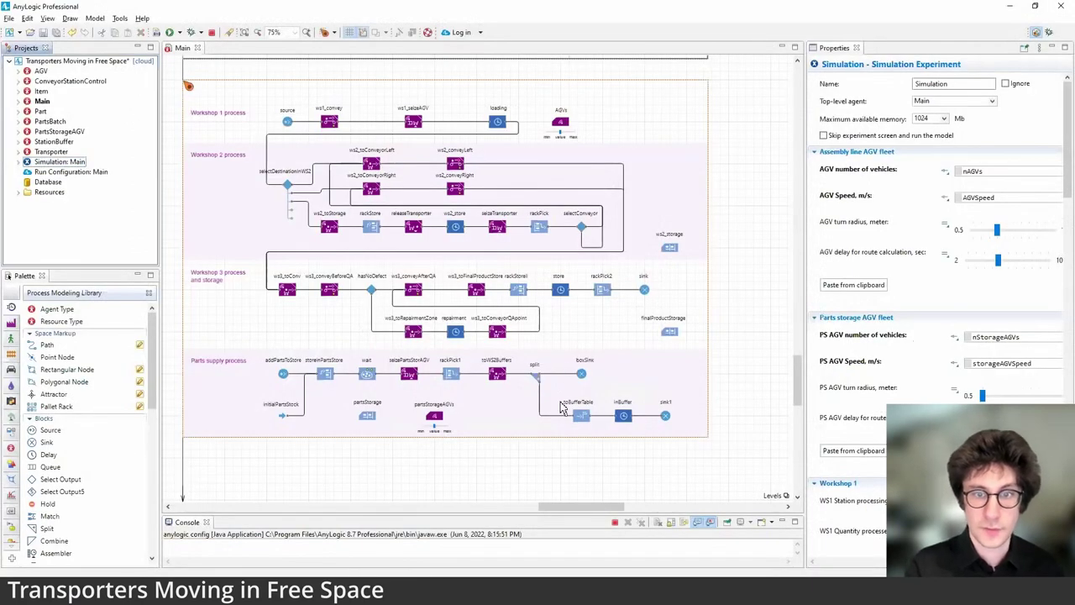
{"action": "left_click", "coordinate": [531, 329]}
{"action": "scroll", "coordinate": [525, 310], "scroll_direction": "up", "scroll_amount": 6}
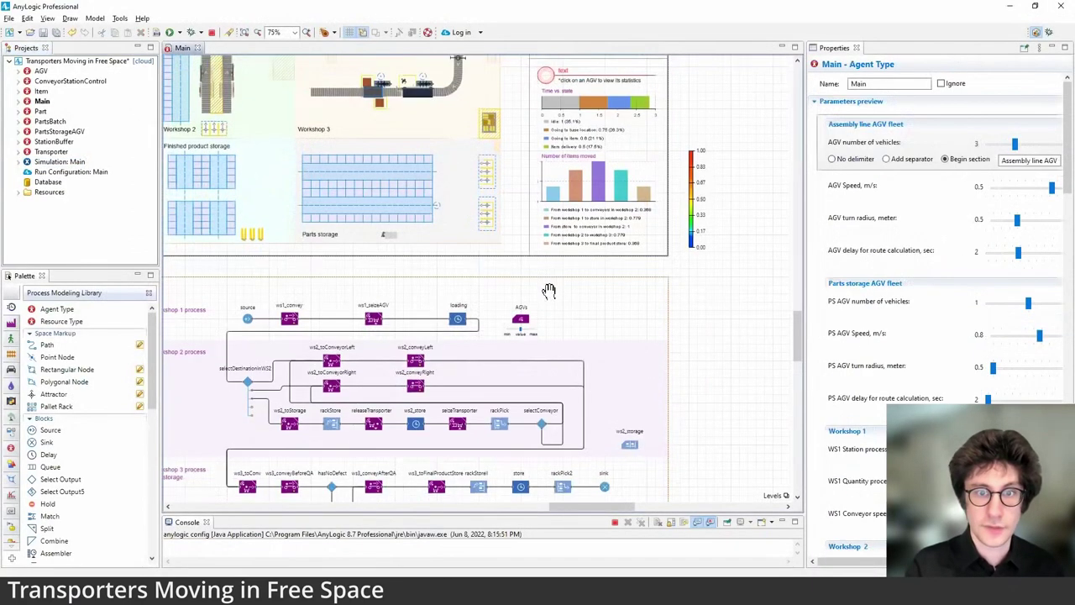
{"action": "scroll", "coordinate": [631, 285], "scroll_direction": "up", "scroll_amount": 4}
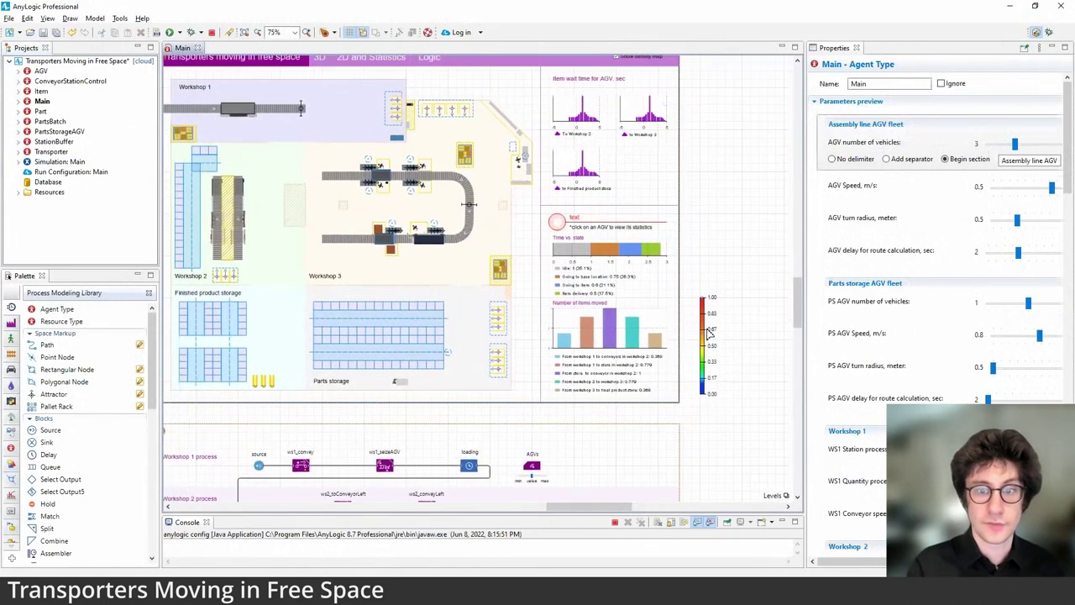
{"action": "left_click", "coordinate": [706, 313]}
{"action": "scroll", "coordinate": [632, 310], "scroll_direction": "up", "scroll_amount": 3}
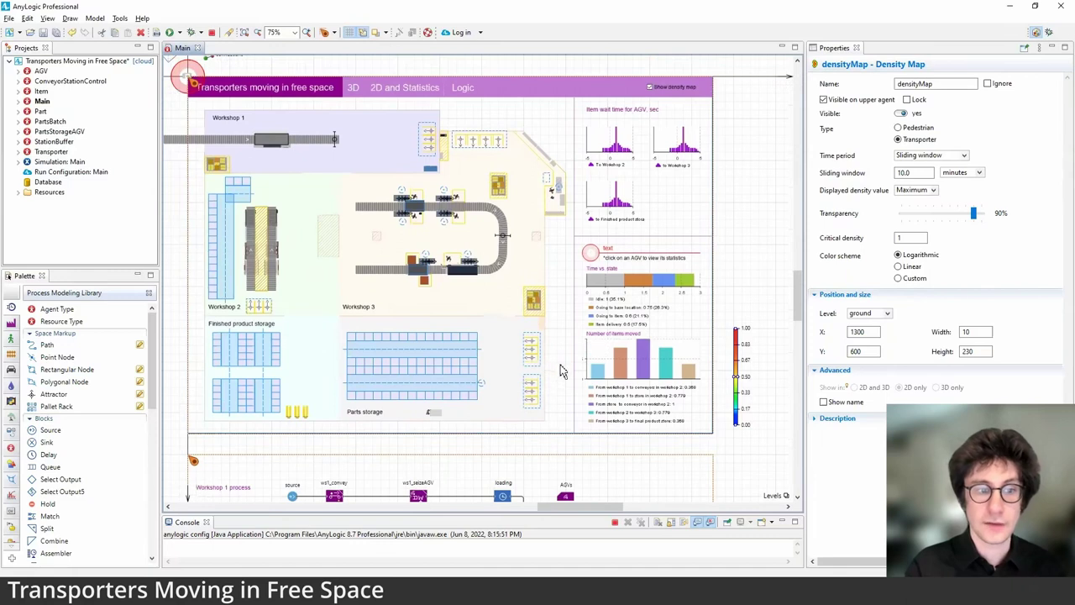
{"action": "left_click", "coordinate": [13, 333]}
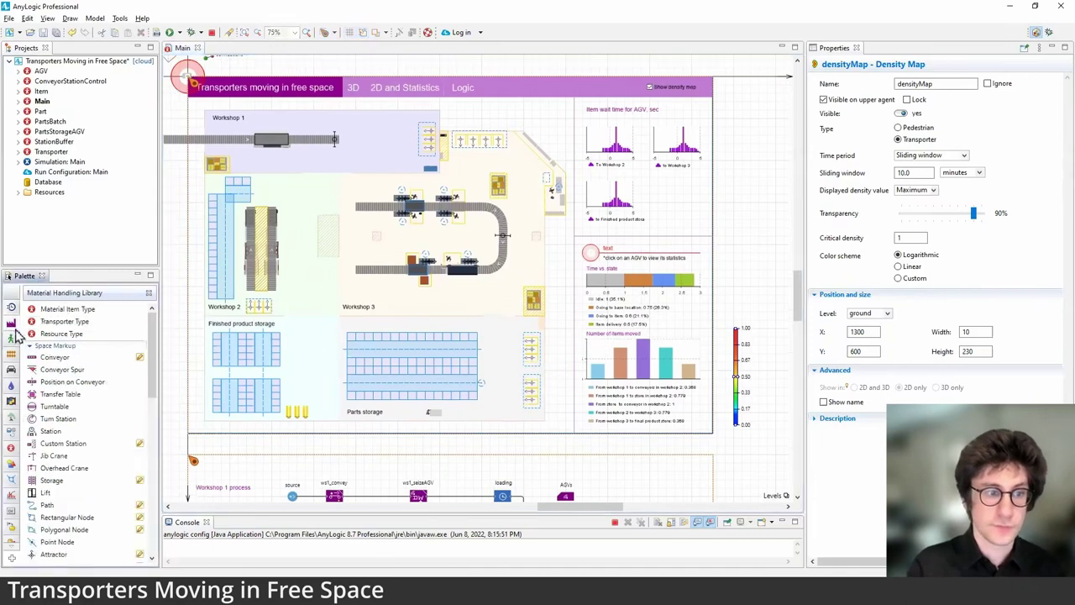
{"action": "scroll", "coordinate": [79, 424], "scroll_direction": "down", "scroll_amount": 3}
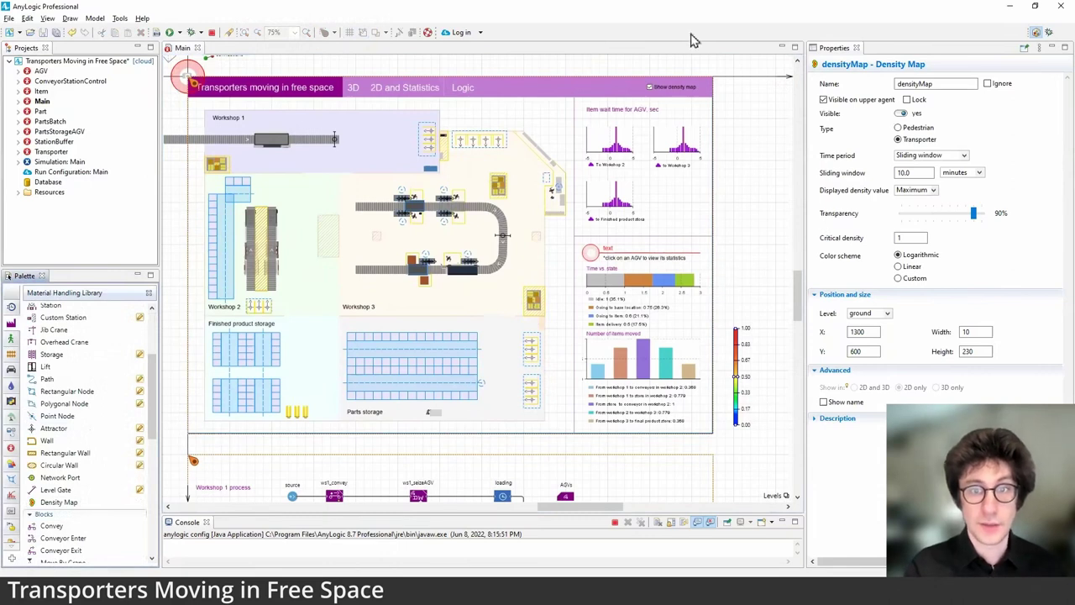
Inspect the action code of the Show density map check box, and turn the density map on in the running simulation
{"action": "left_click", "coordinate": [672, 89]}
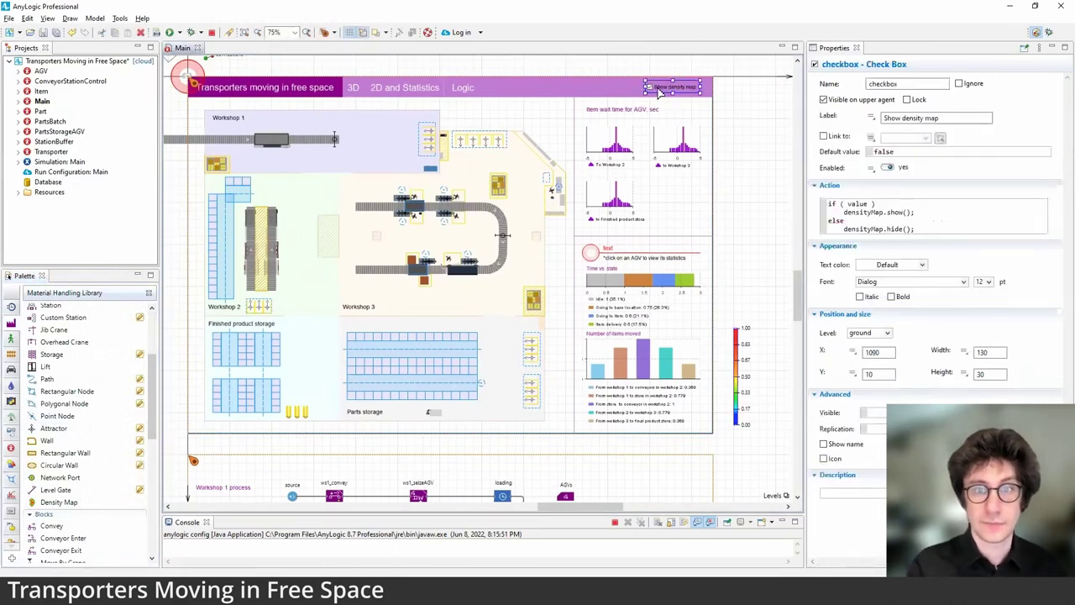
{"action": "left_click_drag", "start_coordinate": [823, 199], "coordinate": [922, 223]}
{"action": "left_click", "coordinate": [921, 221]}
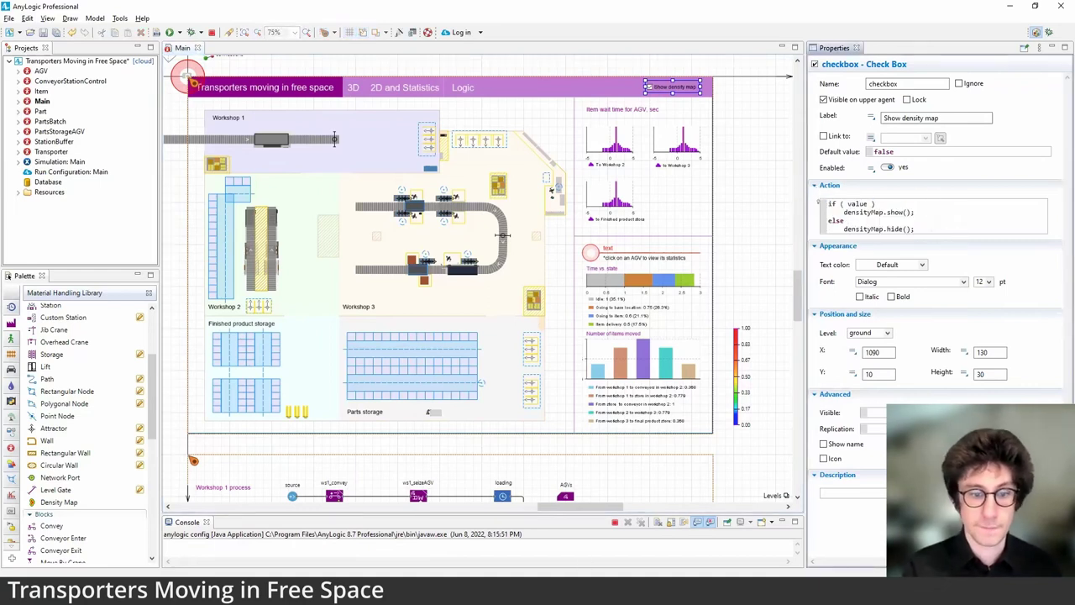
{"action": "key", "text": "alt+Tab"}
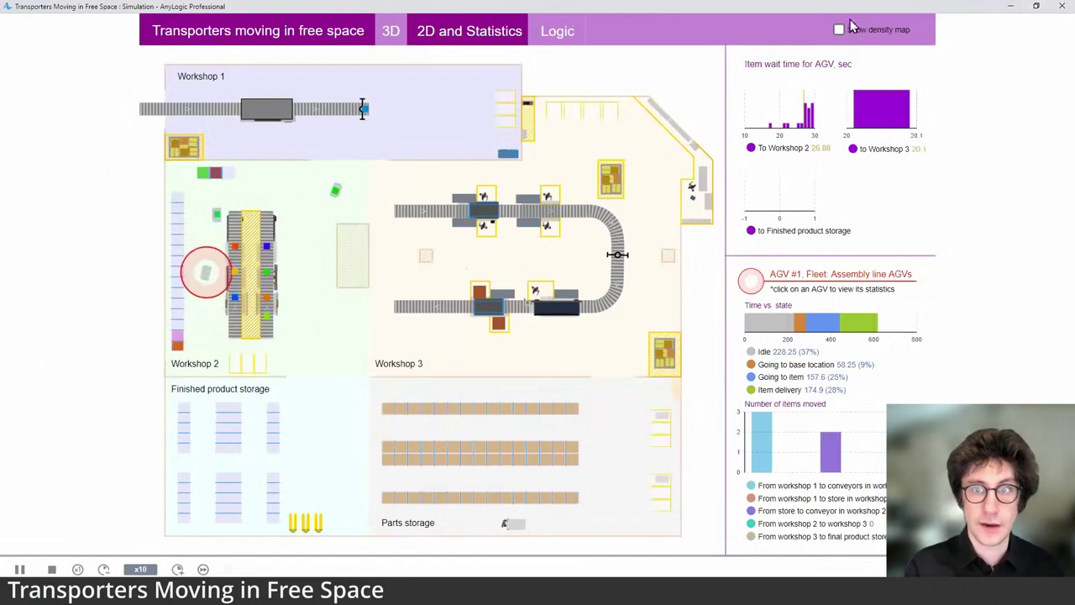
{"action": "left_click", "coordinate": [842, 29]}
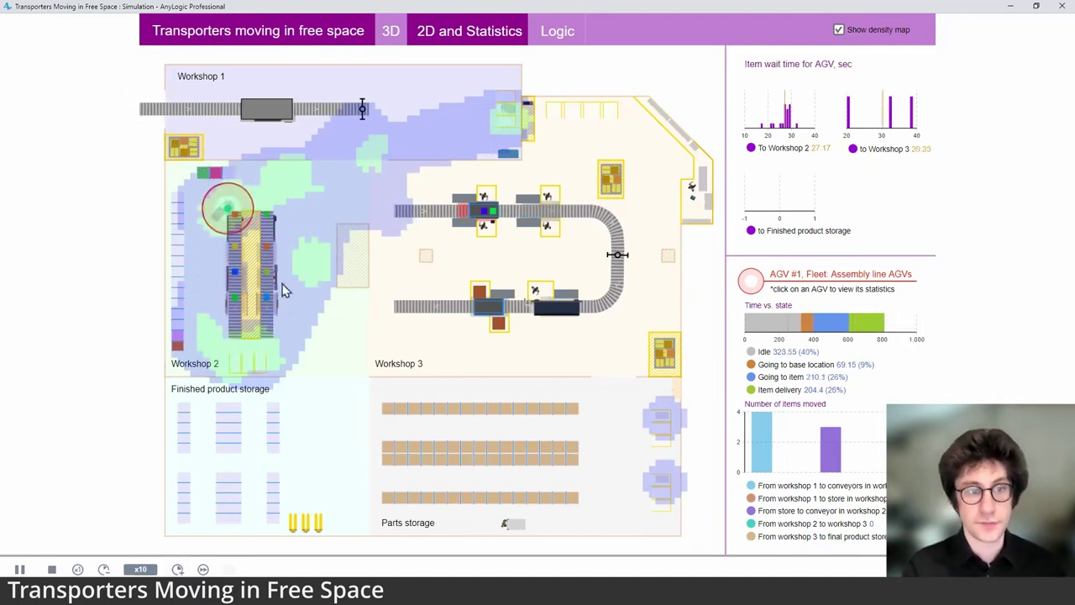
Speed the simulation up to x1000 and watch the density map build up across the workshops
{"action": "left_click", "coordinate": [177, 570]}
{"action": "left_click", "coordinate": [177, 570]}
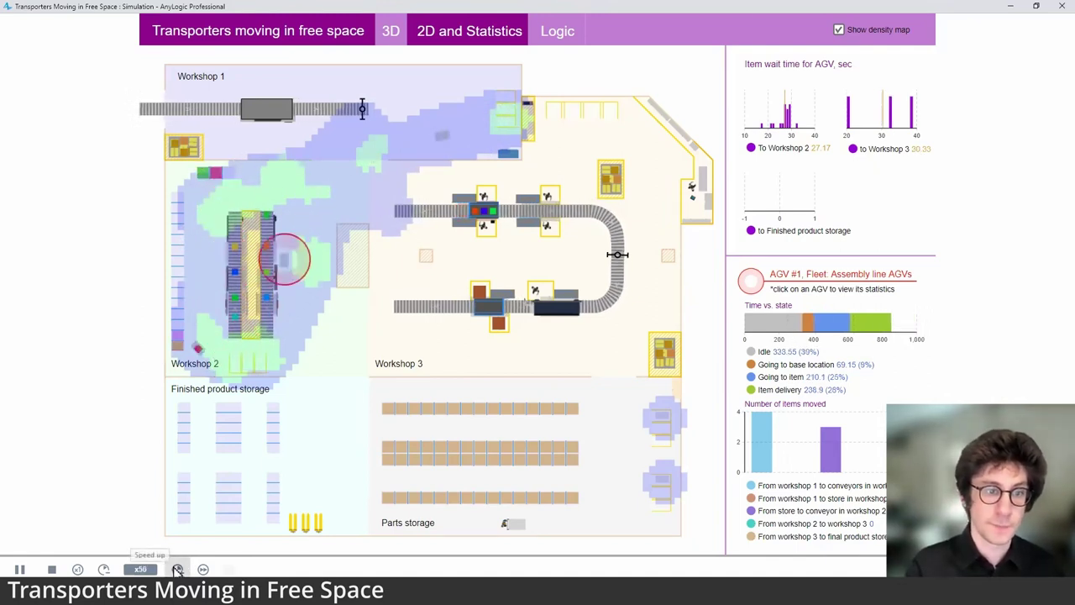
{"action": "left_click", "coordinate": [177, 569]}
{"action": "left_click", "coordinate": [177, 569]}
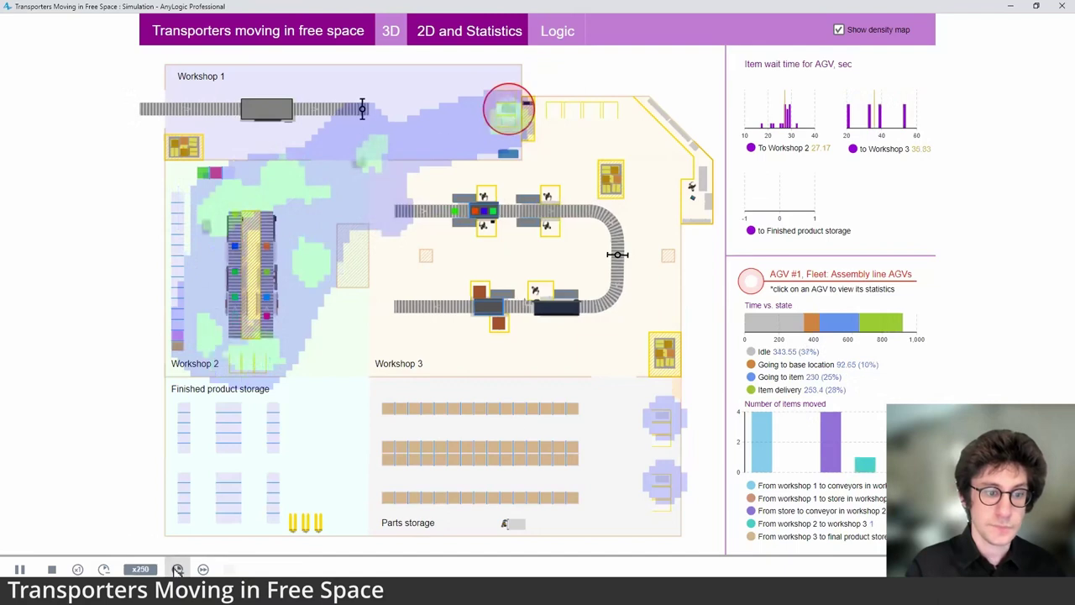
{"action": "left_click", "coordinate": [177, 569]}
{"action": "left_click", "coordinate": [177, 569]}
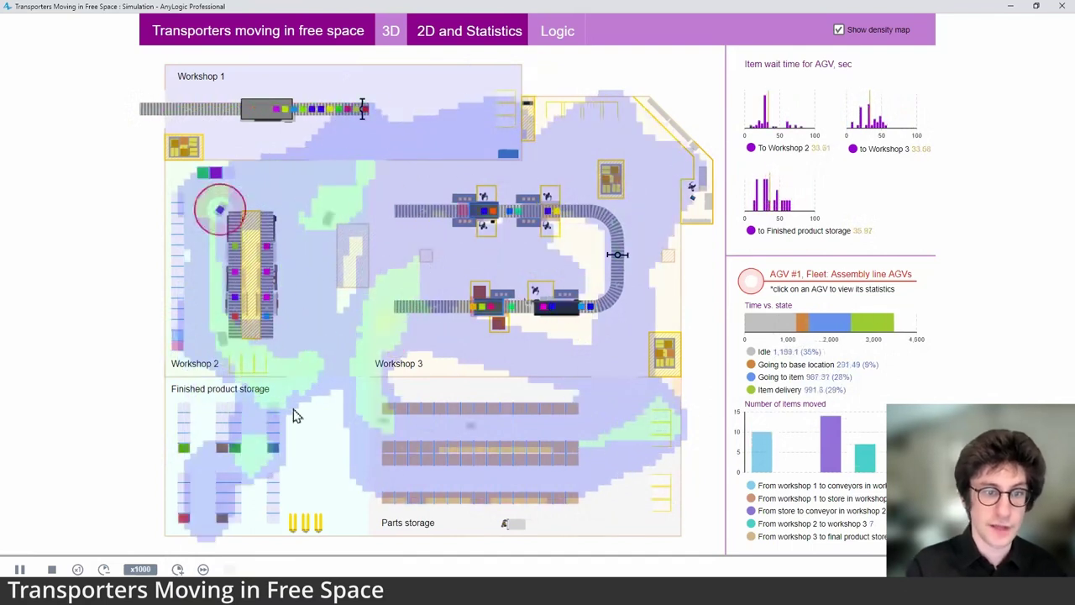
{"action": "left_click", "coordinate": [77, 569]}
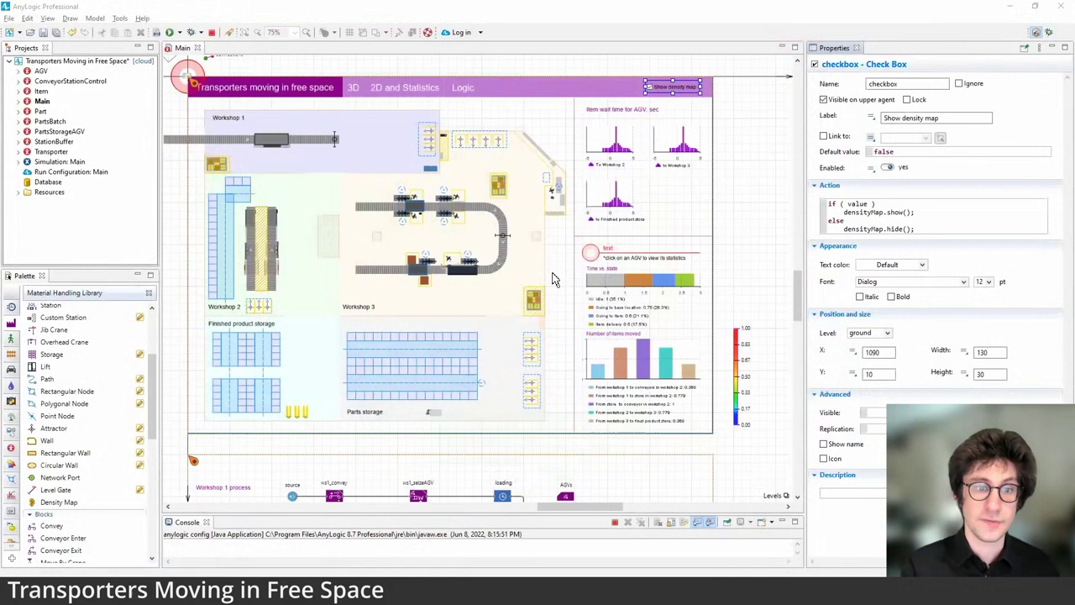
Place a rectangular node in Workshop 2 between the hatched conveyor area and the rectangular wall
{"action": "scroll", "coordinate": [554, 280], "scroll_direction": "down", "scroll_amount": 1}
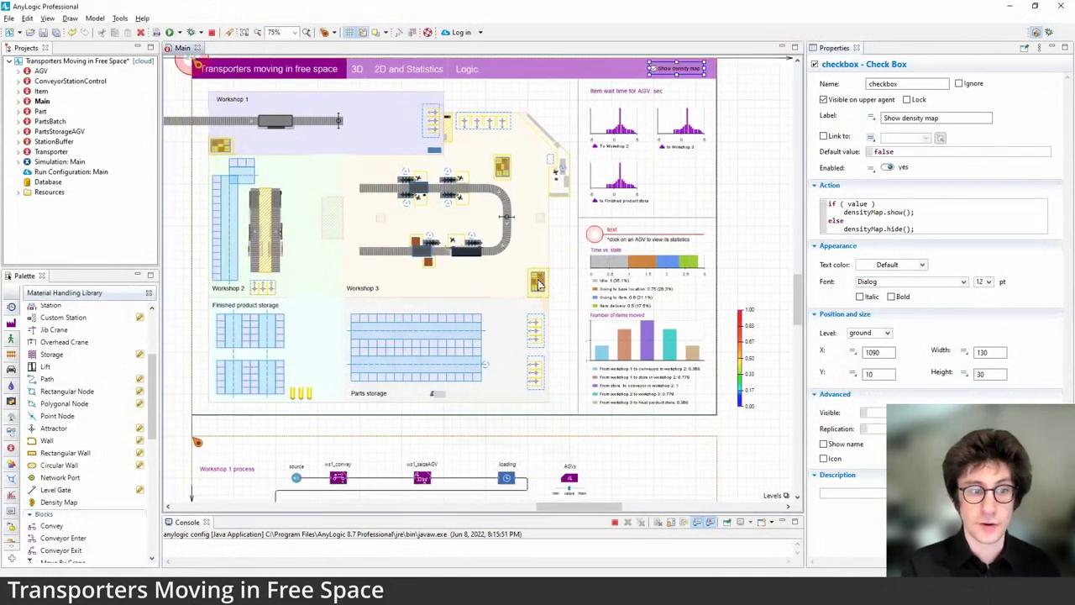
{"action": "scroll", "coordinate": [126, 441], "scroll_direction": "up", "scroll_amount": 2}
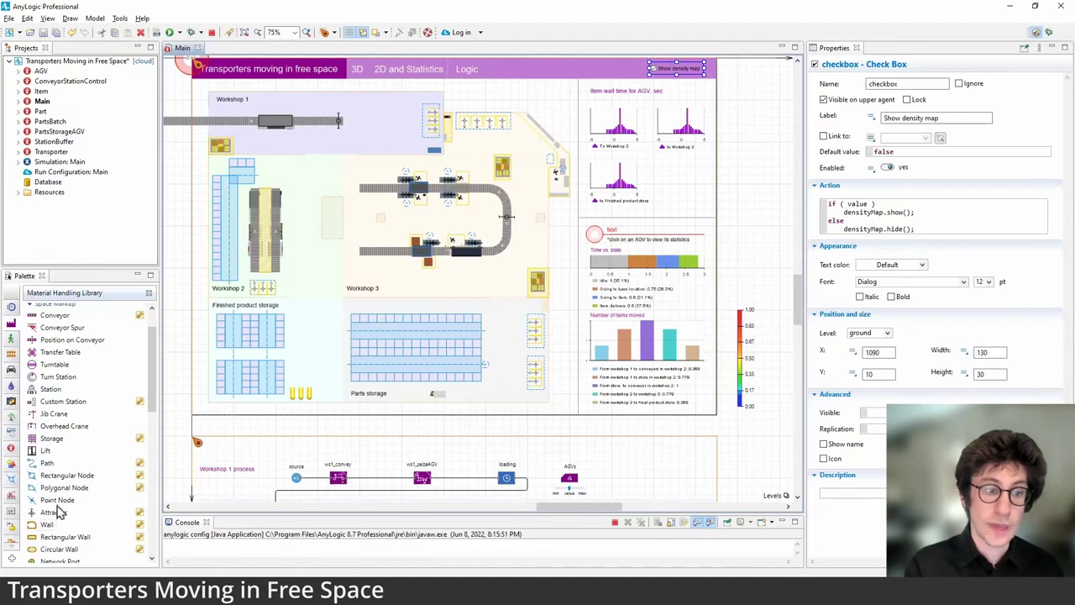
{"action": "left_click_drag", "start_coordinate": [52, 476], "coordinate": [286, 201]}
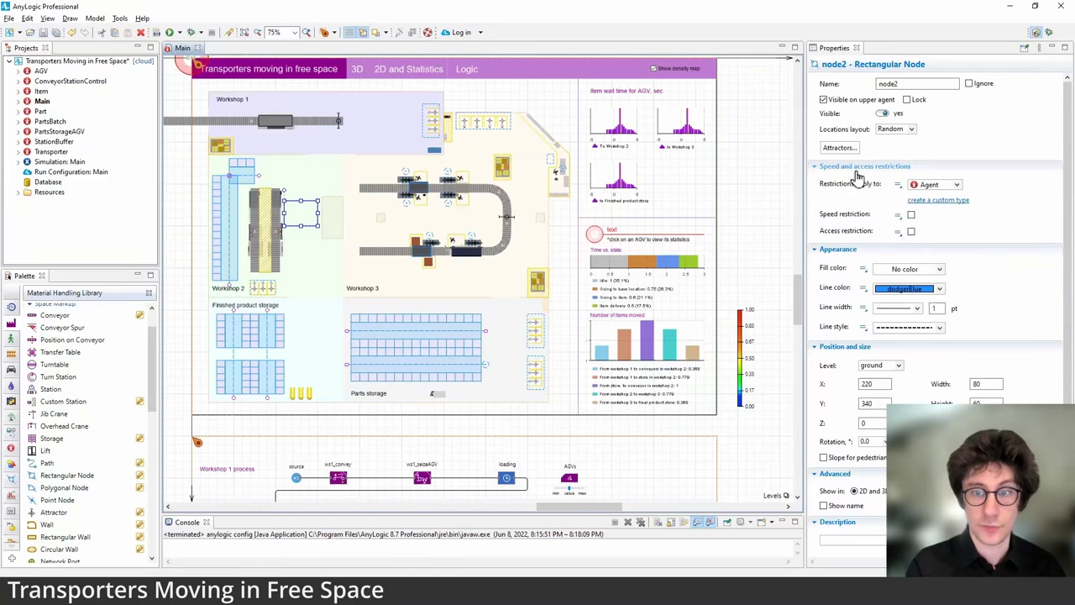
Enable the speed restriction on the new rectangular node with a maximum speed of 0.25 meters per second
{"action": "left_click", "coordinate": [910, 214]}
{"action": "double_click", "coordinate": [917, 231]}
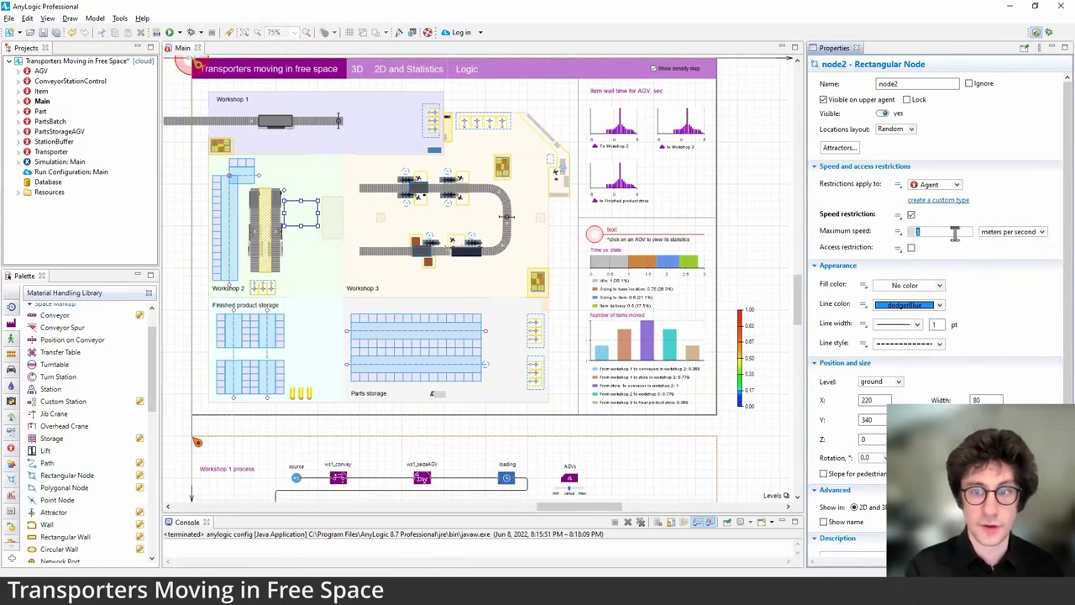
{"action": "type", "text": "5"}
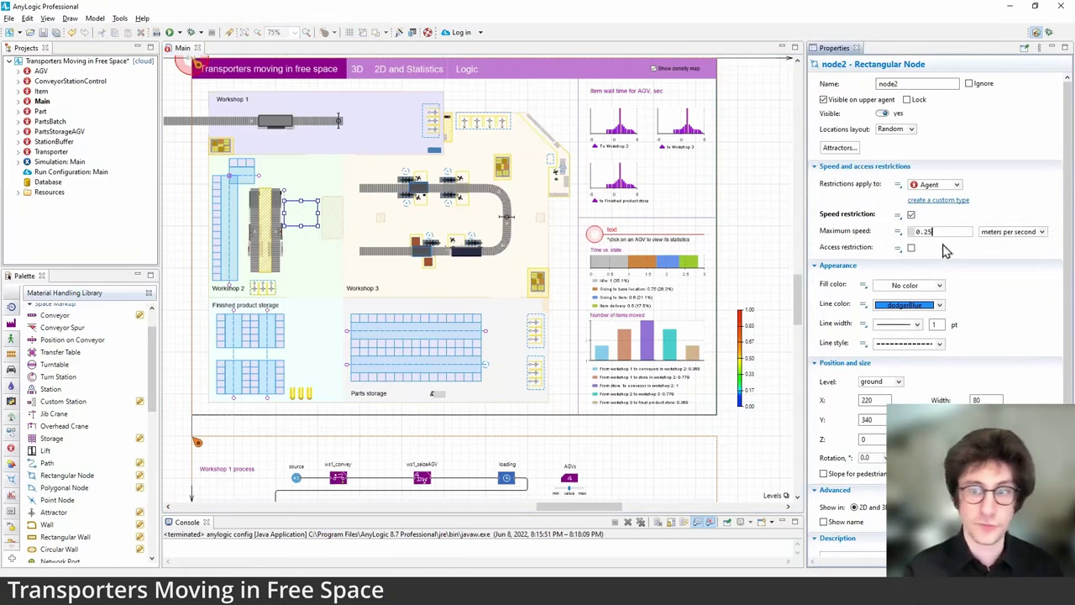
{"action": "left_click", "coordinate": [995, 258]}
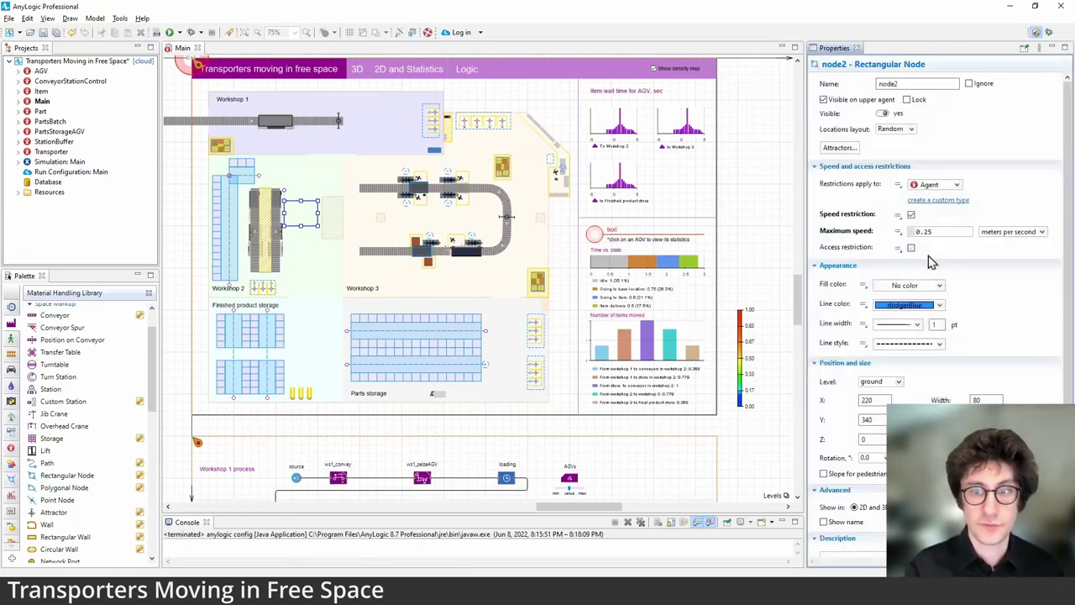
Enable the rectangular node's access restriction and have access restricted by condition
{"action": "left_click", "coordinate": [910, 248]}
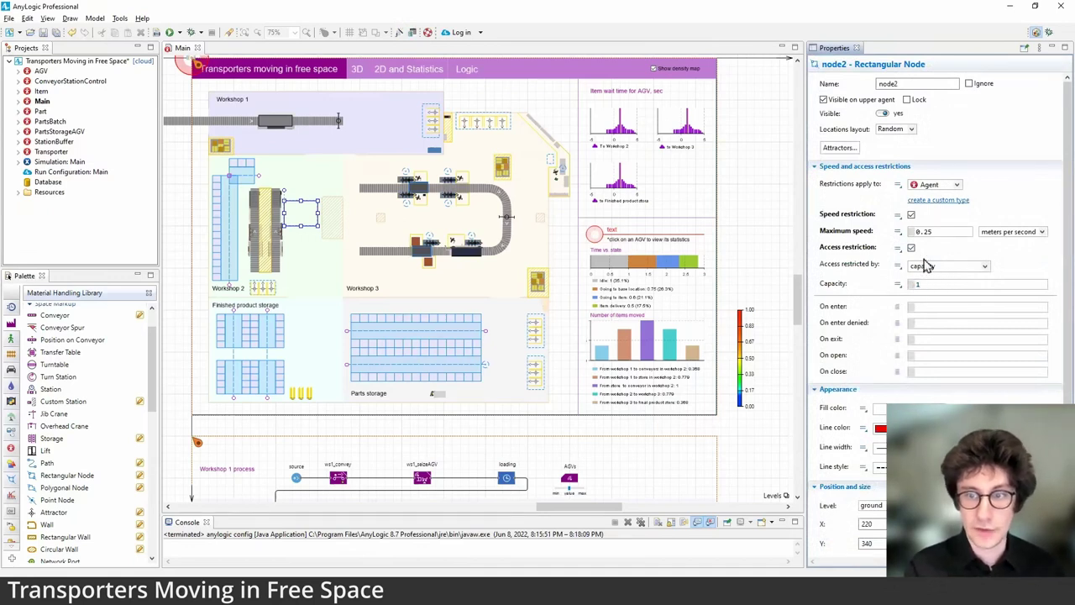
{"action": "left_click", "coordinate": [925, 266]}
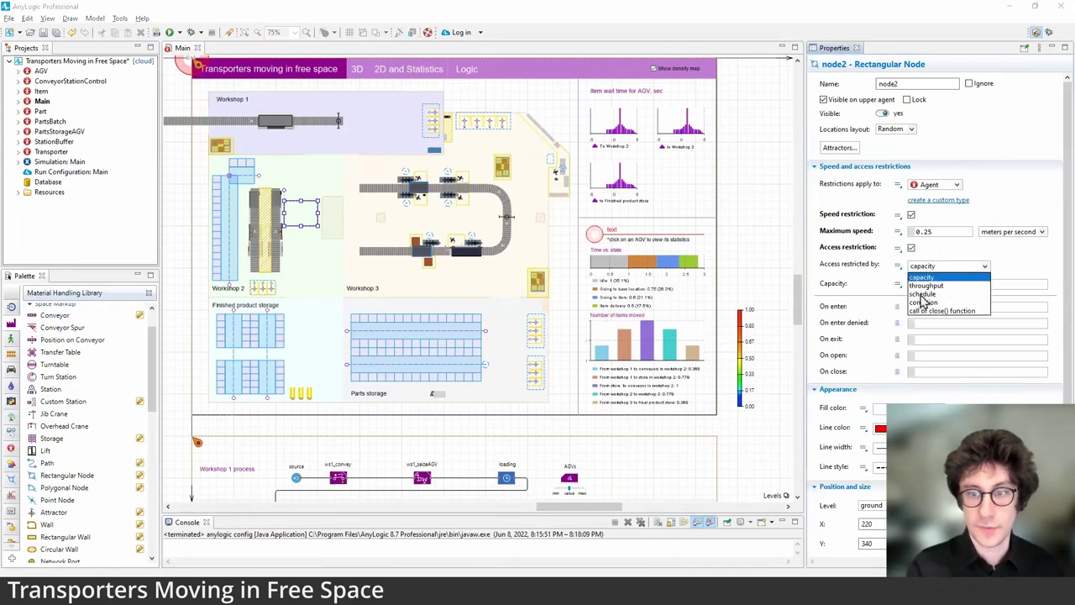
{"action": "left_click", "coordinate": [999, 291]}
{"action": "left_click", "coordinate": [948, 266]}
{"action": "left_click", "coordinate": [940, 297]}
{"action": "scroll", "coordinate": [945, 267], "scroll_direction": "down", "scroll_amount": 1}
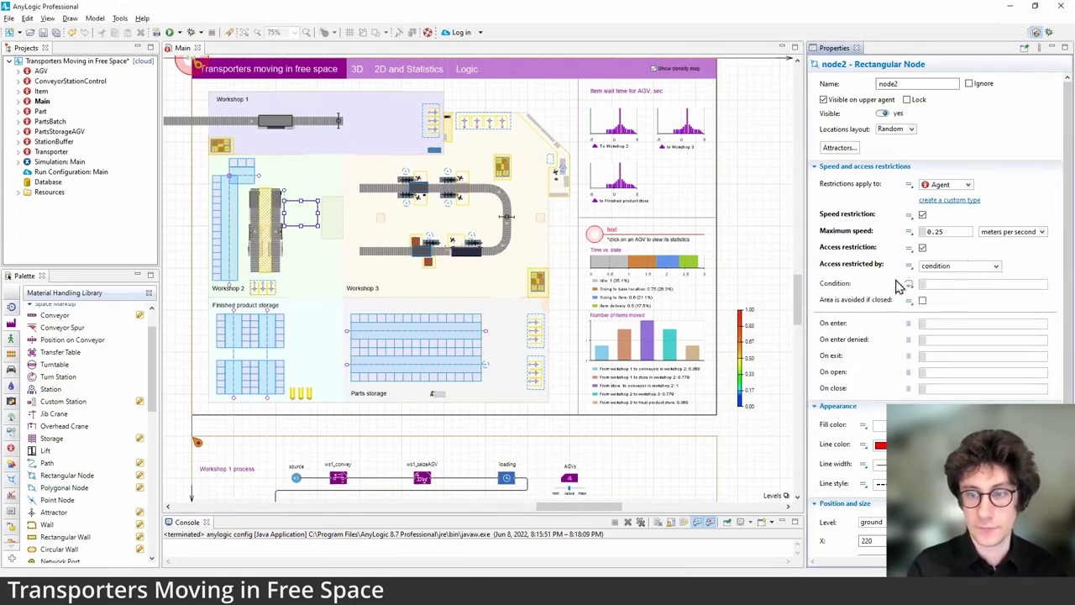
Have the rectangular node's access restricted by call of the close() function and its area avoided if closed
{"action": "left_click", "coordinate": [959, 265]}
{"action": "left_click", "coordinate": [979, 311]}
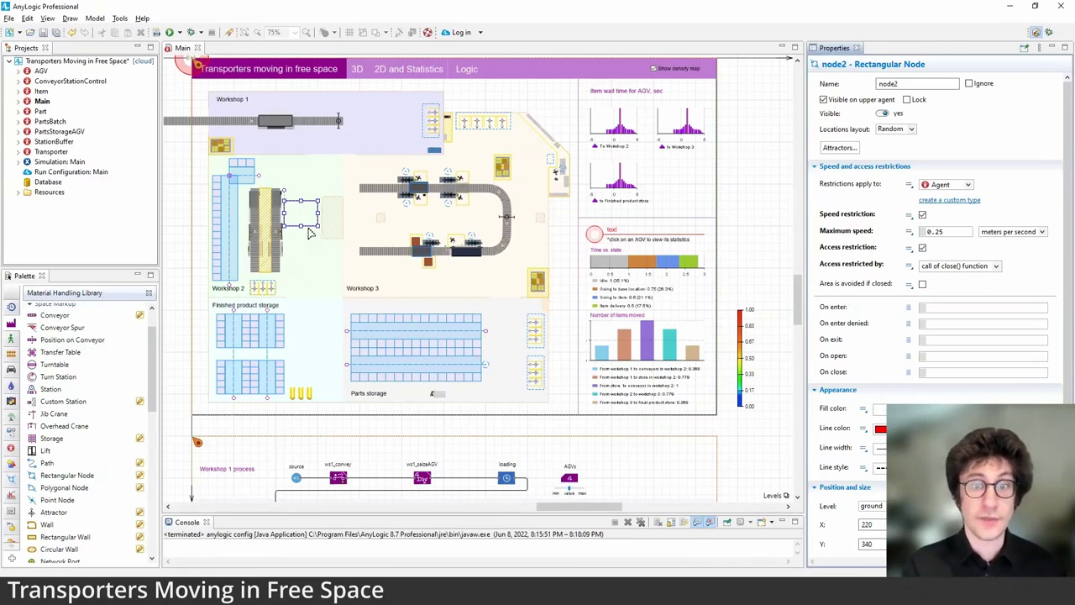
{"action": "mouse_move", "coordinate": [318, 217]}
{"action": "left_mouse_down"}
{"action": "mouse_move", "coordinate": [322, 227]}
{"action": "mouse_move", "coordinate": [316, 220]}
{"action": "left_mouse_up"}
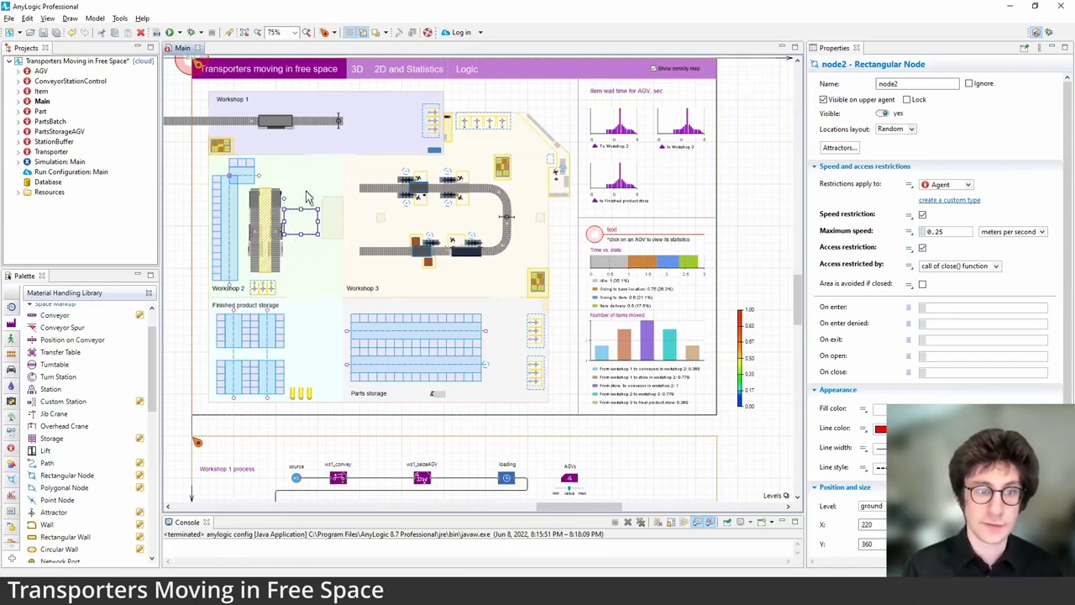
{"action": "left_click", "coordinate": [922, 285]}
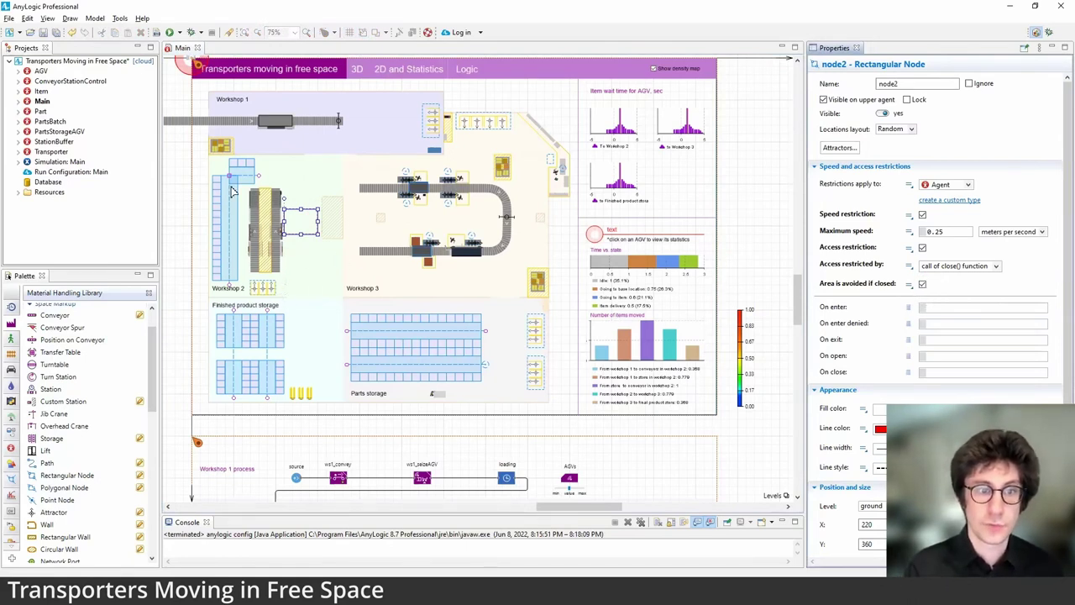
Reshape the rectangular node into a 640 by 20 strip at X 210, Y 370, running from Workshop 2's conveyors across Workshop 3
{"action": "left_click_drag", "start_coordinate": [342, 213], "coordinate": [430, 267]}
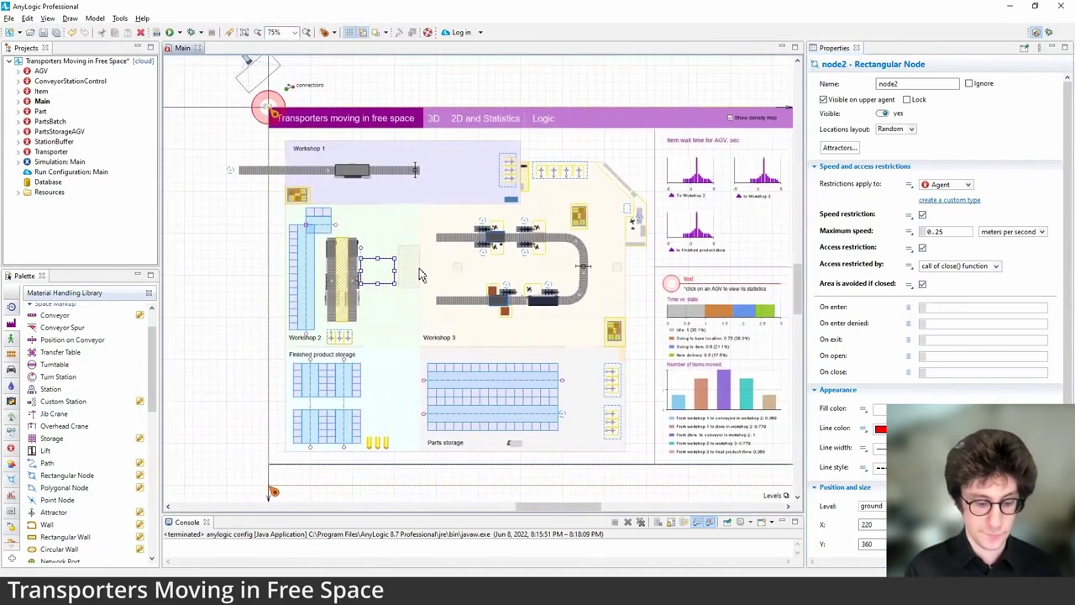
{"action": "scroll", "coordinate": [403, 277], "scroll_direction": "up", "scroll_amount": 2}
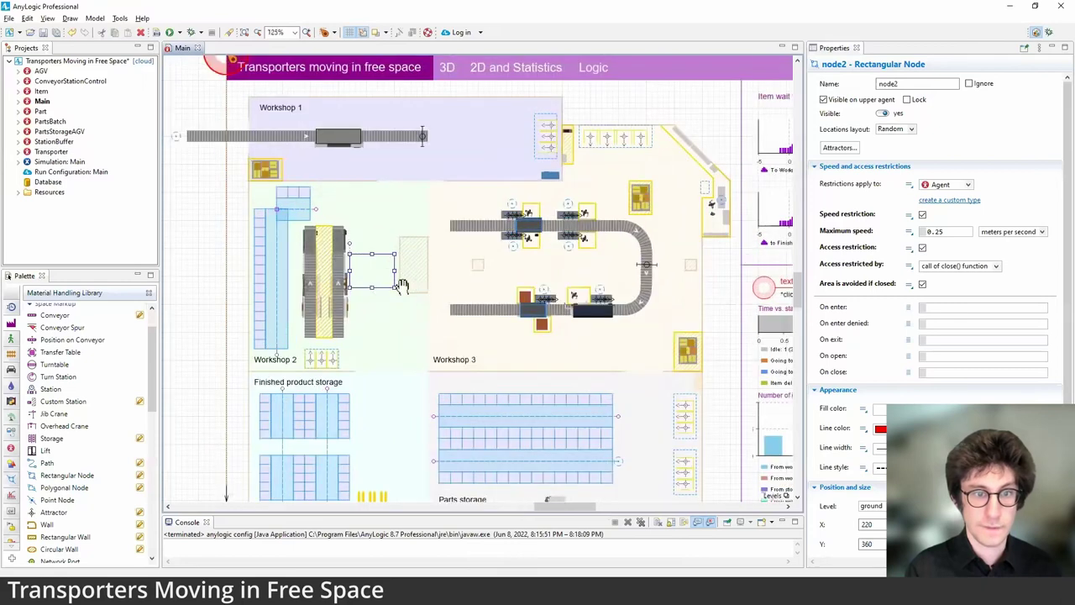
{"action": "left_click_drag", "start_coordinate": [368, 269], "coordinate": [364, 271]}
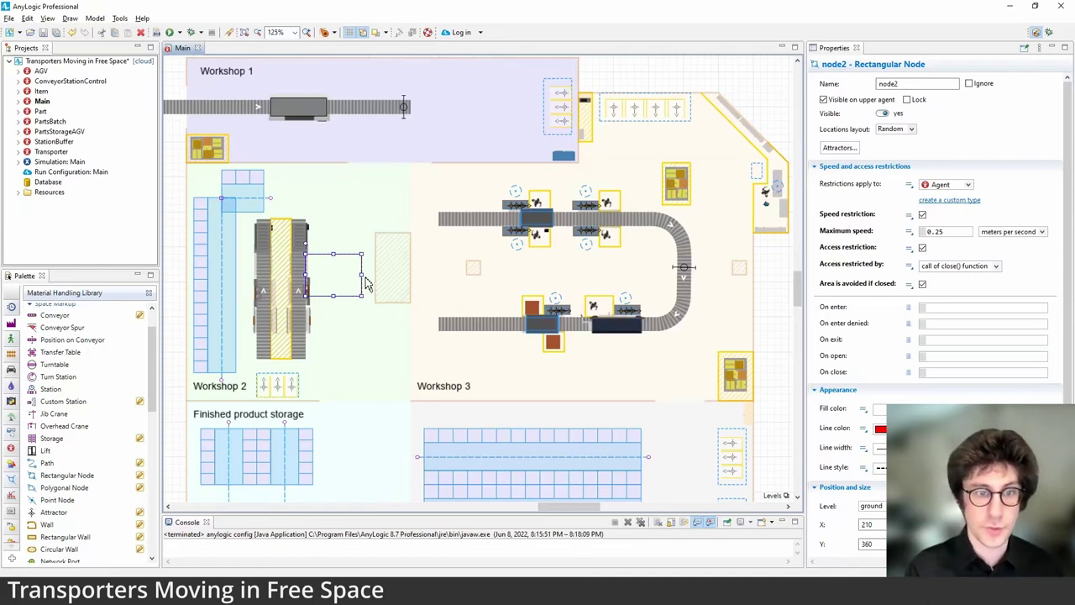
{"action": "left_click_drag", "start_coordinate": [362, 274], "coordinate": [754, 272]}
{"action": "mouse_move", "coordinate": [529, 296]}
{"action": "left_mouse_down"}
{"action": "mouse_move", "coordinate": [529, 267]}
{"action": "mouse_move", "coordinate": [538, 277]}
{"action": "mouse_move", "coordinate": [527, 284]}
{"action": "mouse_move", "coordinate": [283, 272]}
{"action": "mouse_move", "coordinate": [436, 274]}
{"action": "left_mouse_up"}
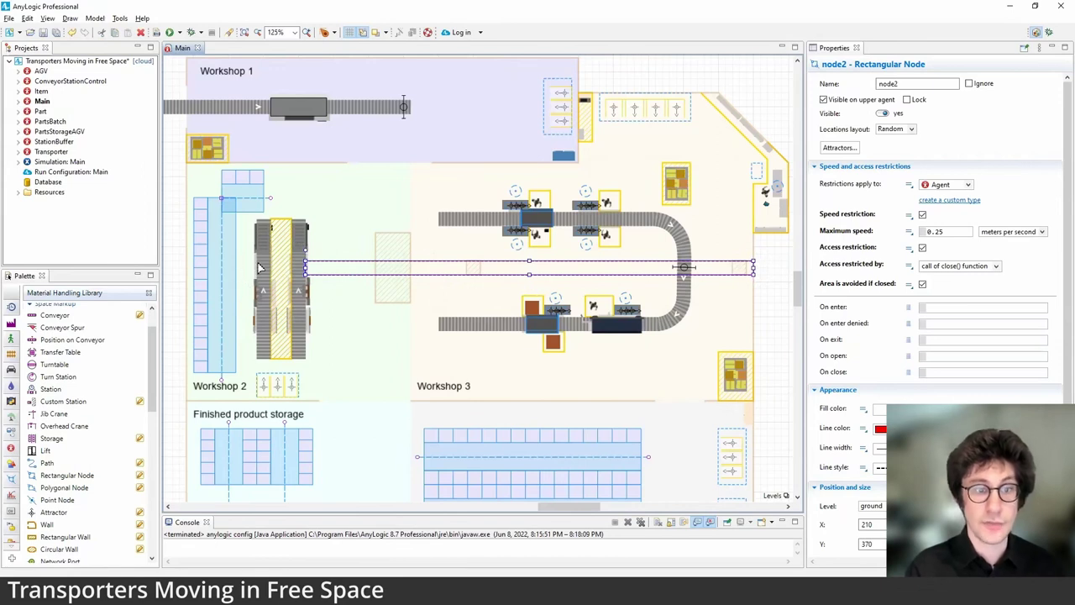
Add a 50 by 30 button just below the strip node on the hatched rectangular wall, and label it T
{"action": "left_click", "coordinate": [13, 510]}
{"action": "left_click_drag", "start_coordinate": [50, 309], "coordinate": [379, 287]}
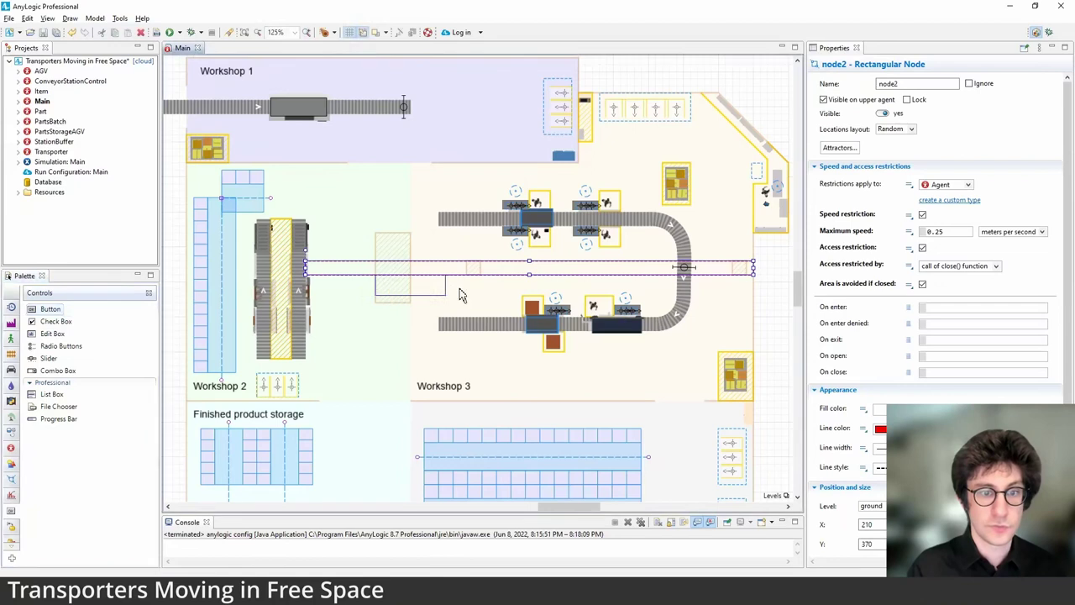
{"action": "left_click_drag", "start_coordinate": [450, 285], "coordinate": [413, 286]}
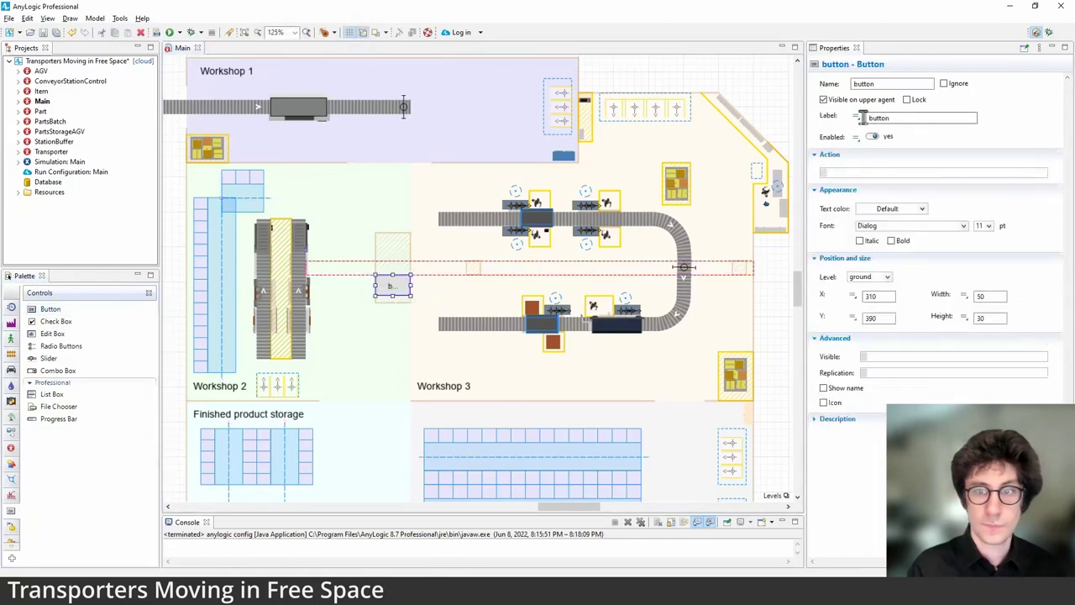
{"action": "left_click_drag", "start_coordinate": [863, 118], "coordinate": [917, 120]}
{"action": "type", "text": "T"}
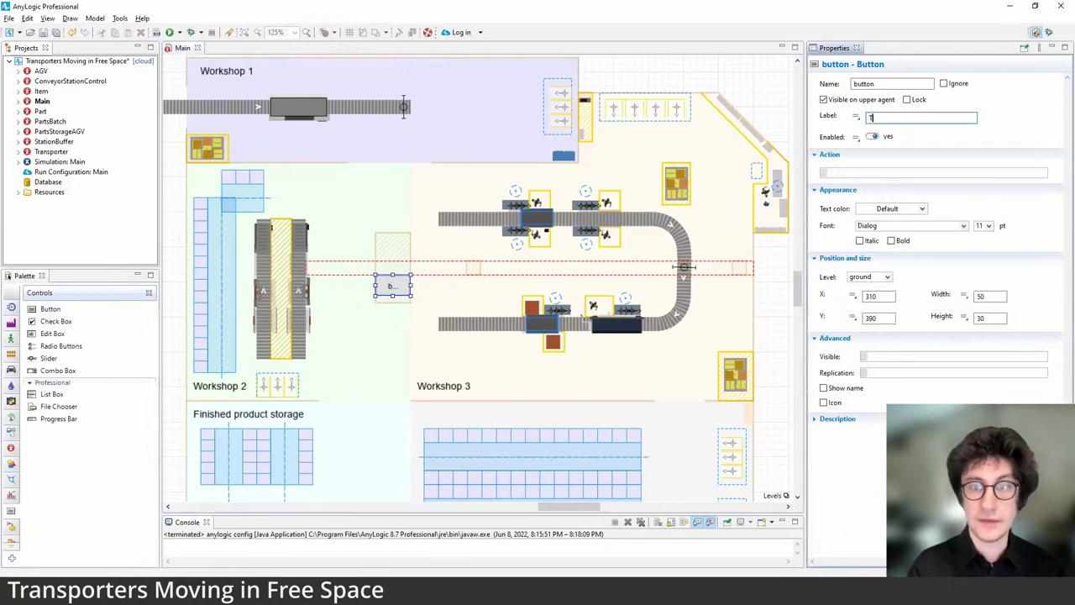
Start the T button's action code with a condition that closes the strip node when open: if (node2.isOpen()) node2.close();
{"action": "left_click", "coordinate": [416, 268]}
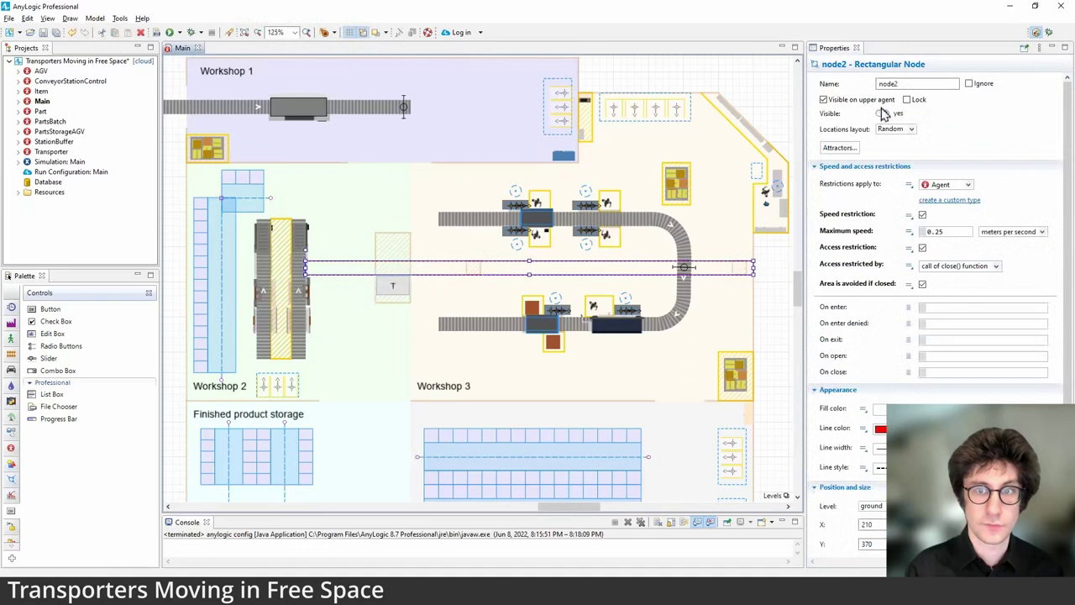
{"action": "double_click", "coordinate": [900, 83]}
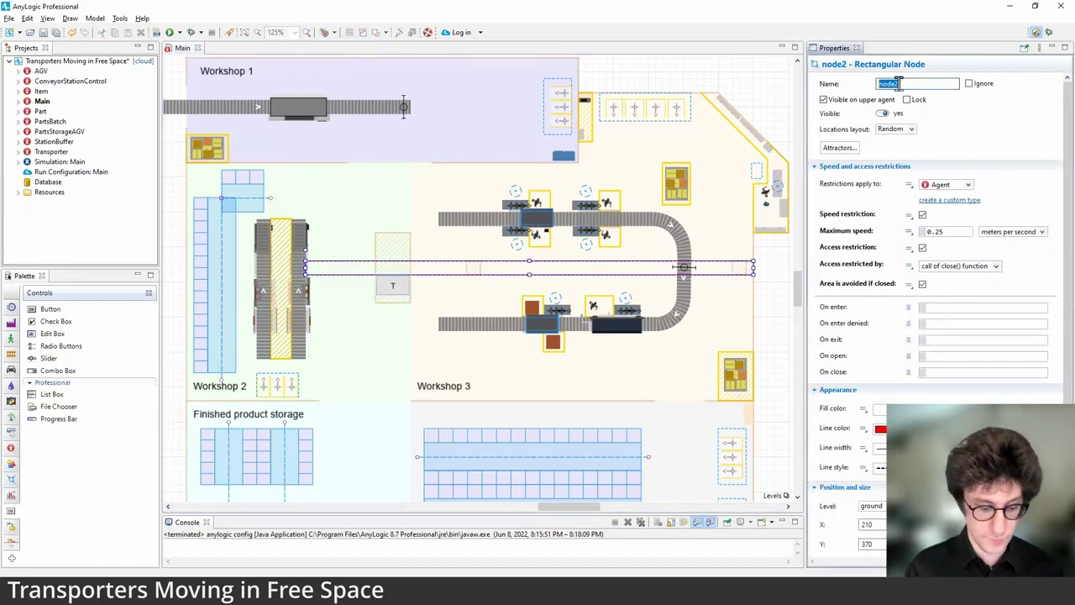
{"action": "left_click", "coordinate": [395, 287]}
{"action": "left_click", "coordinate": [883, 173]}
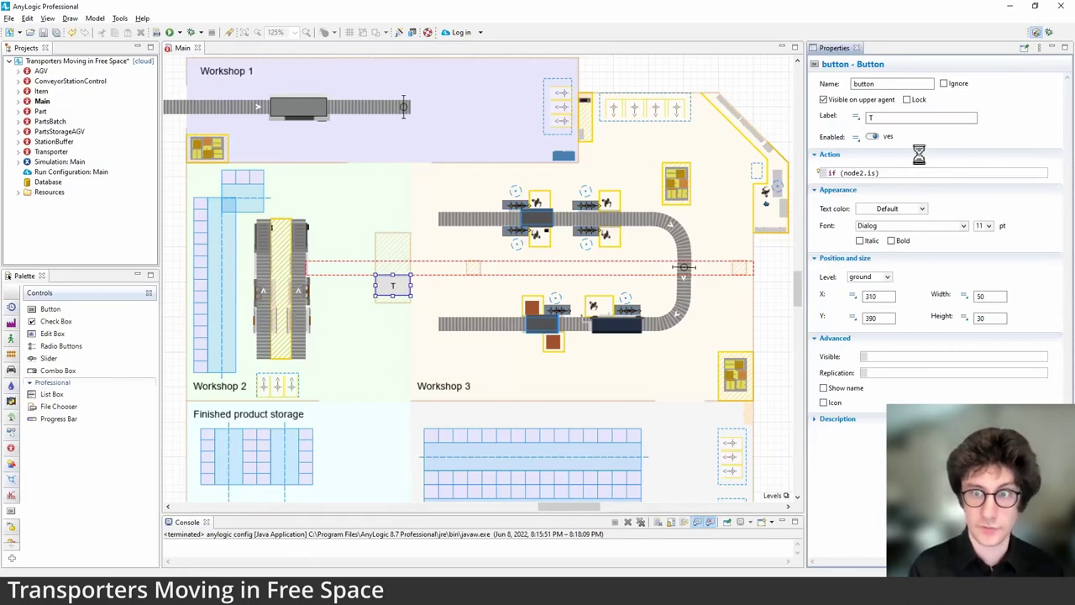
{"action": "type", "text": "O"}
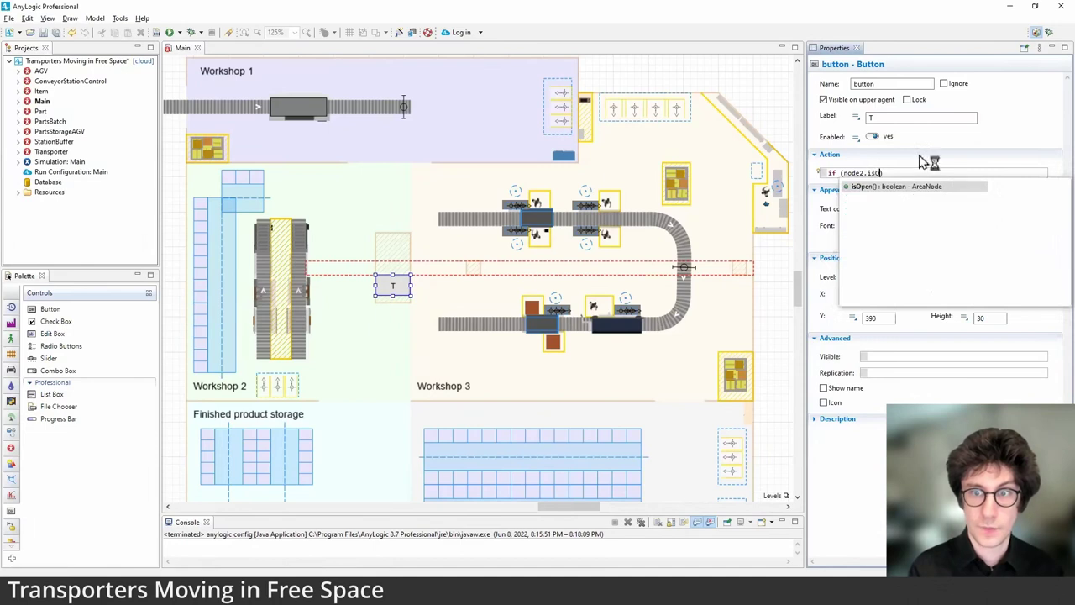
{"action": "key", "text": "Escape"}
{"action": "key", "text": "End"}
{"action": "key", "text": "Return"}
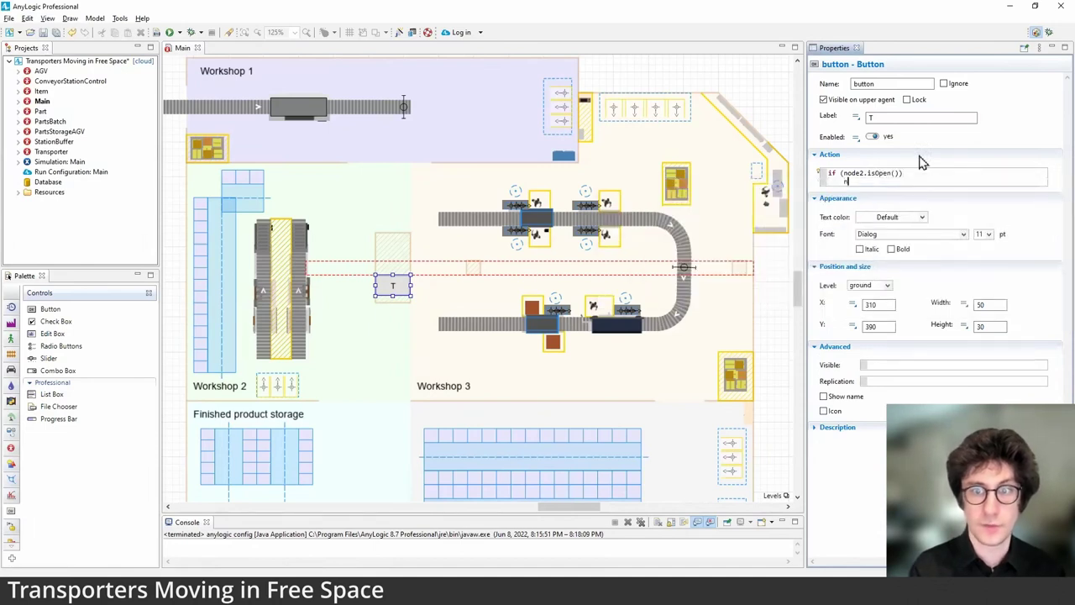
{"action": "type", "text": "node2.clo"}
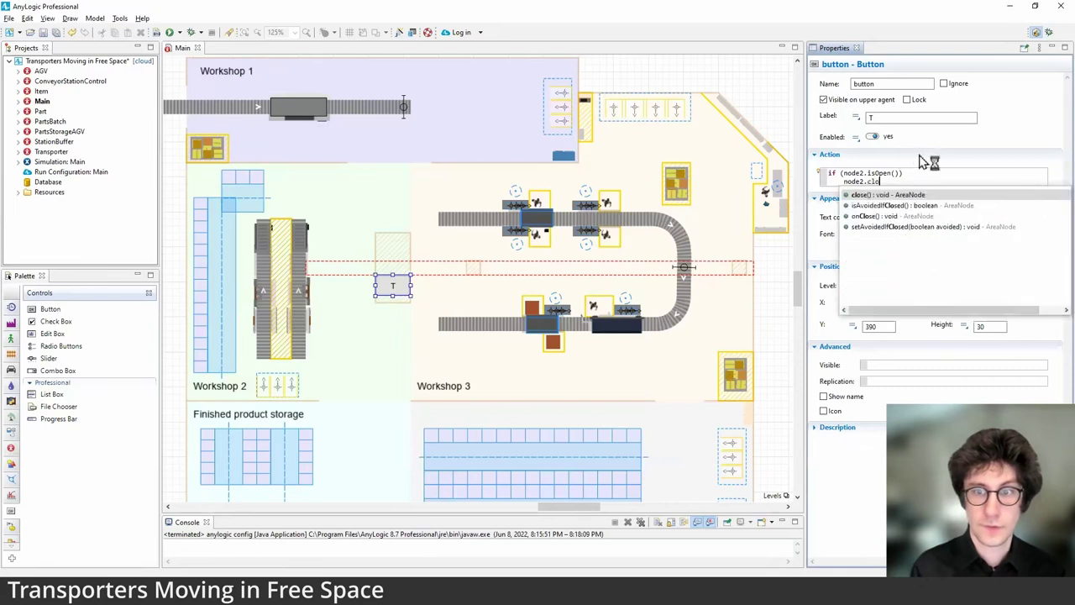
{"action": "key", "text": "Return"}
{"action": "type", "text": ";"}
Complete the T button's action with an else branch that calls node2.open();
{"action": "key", "text": "Return"}
{"action": "type", "text": "else"}
{"action": "key", "text": "Return"}
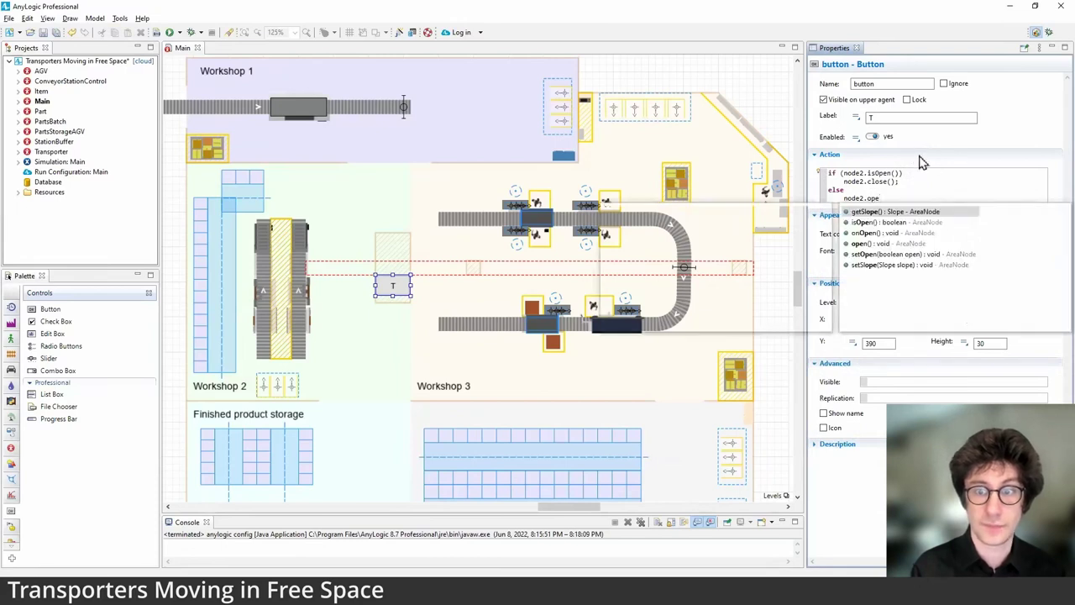
{"action": "key", "text": "Down"}
{"action": "key", "text": "Down"}
{"action": "key", "text": "Down"}
{"action": "key", "text": "Return"}
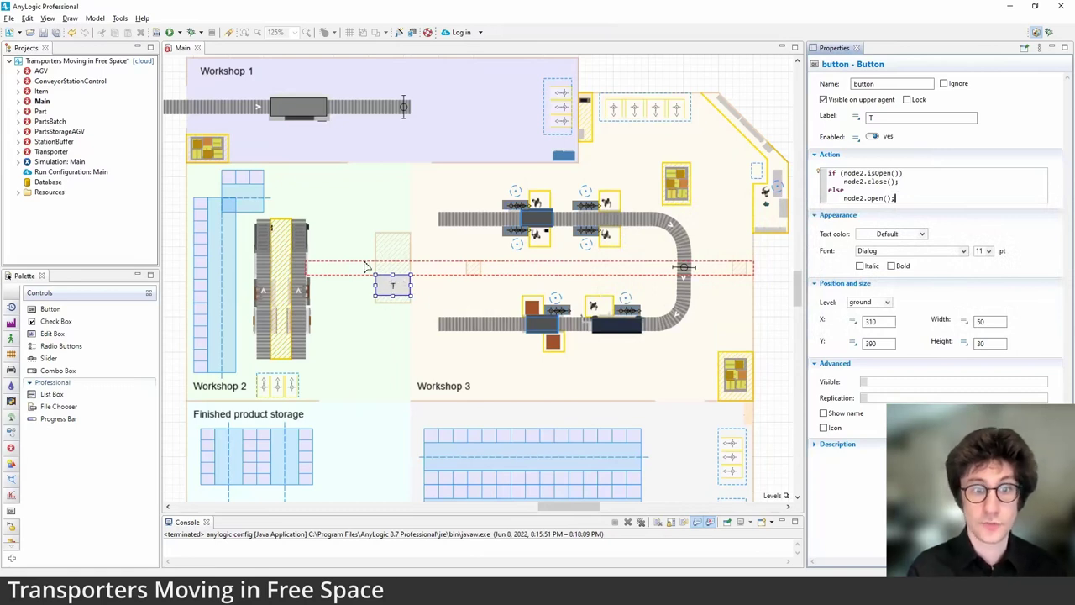
Make the strip node's fill color a dynamic expression that depends on whether node2 is open
{"action": "left_click", "coordinate": [354, 268]}
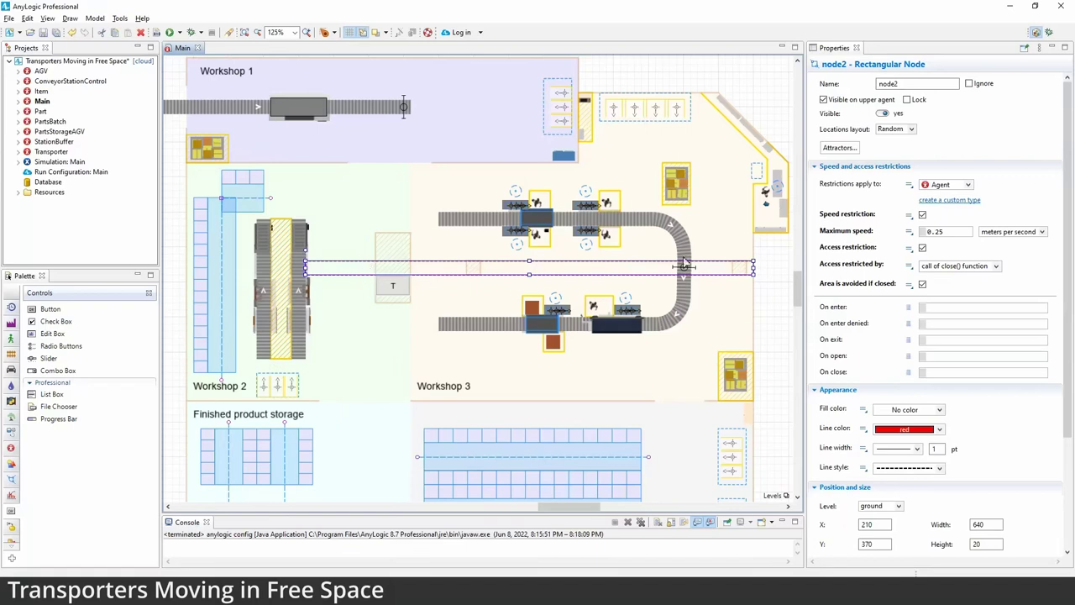
{"action": "left_click", "coordinate": [863, 409]}
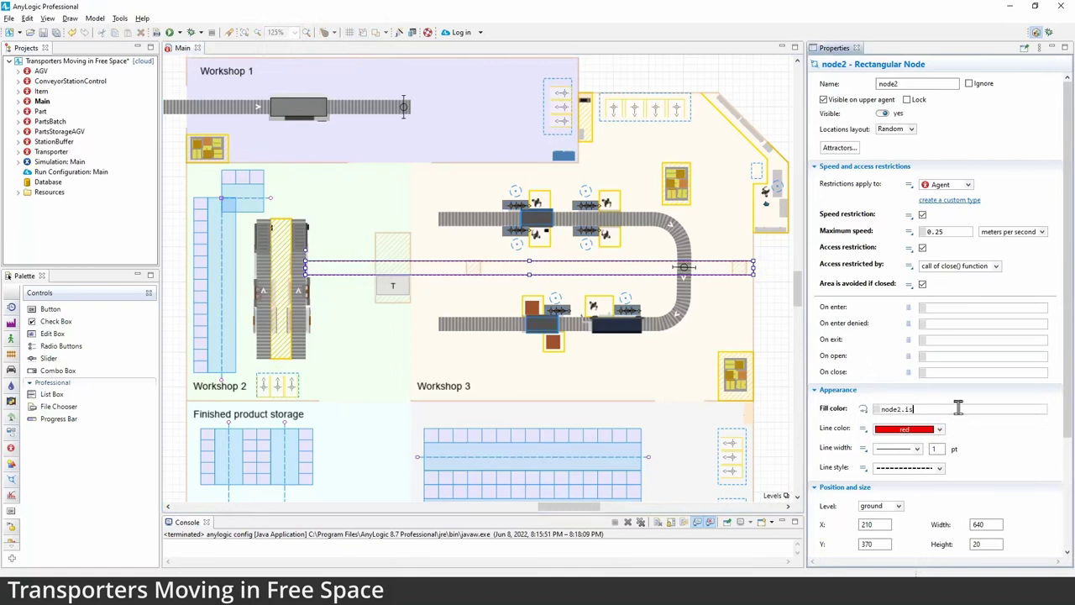
{"action": "type", "text": "node2.is"}
{"action": "key", "text": "Return"}
Run the Simulation experiment, start the model and switch to its 2D and Statistics view
{"action": "left_click", "coordinate": [47, 163]}
{"action": "right_click", "coordinate": [46, 163]}
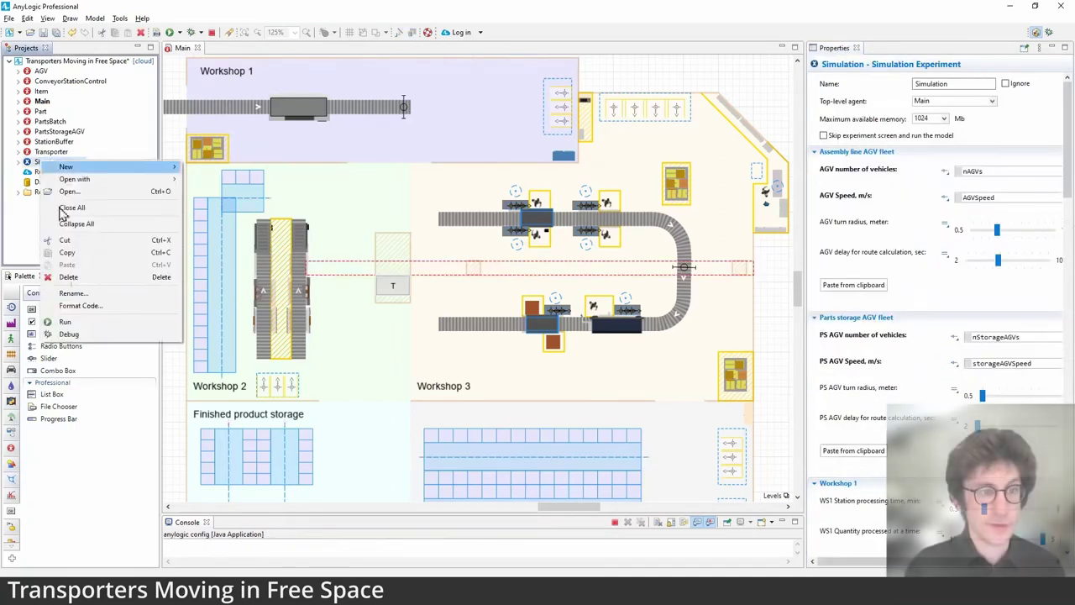
{"action": "left_click", "coordinate": [54, 324]}
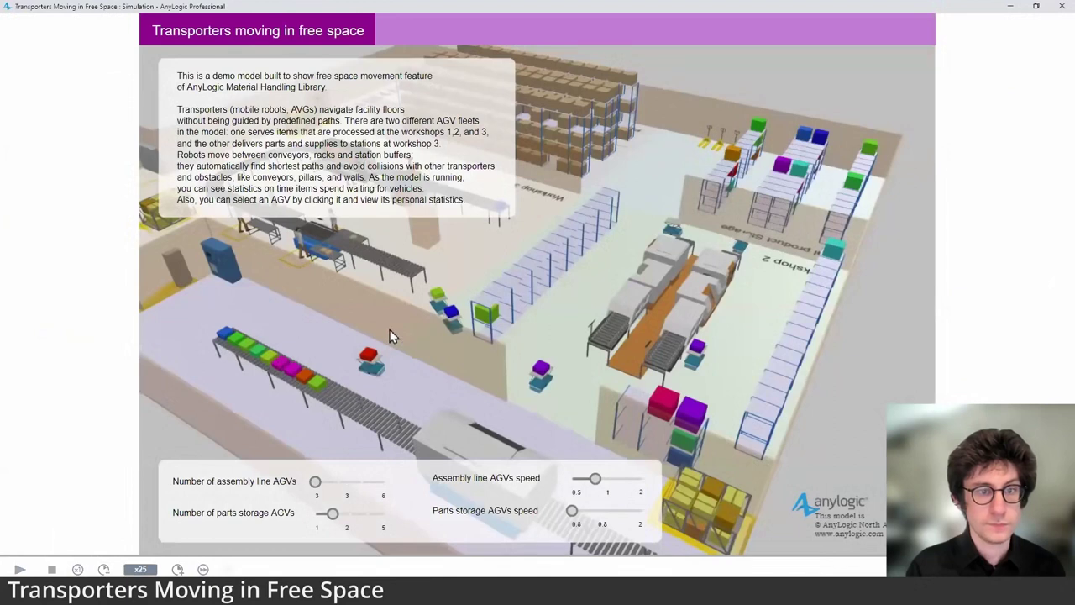
{"action": "key", "text": "space"}
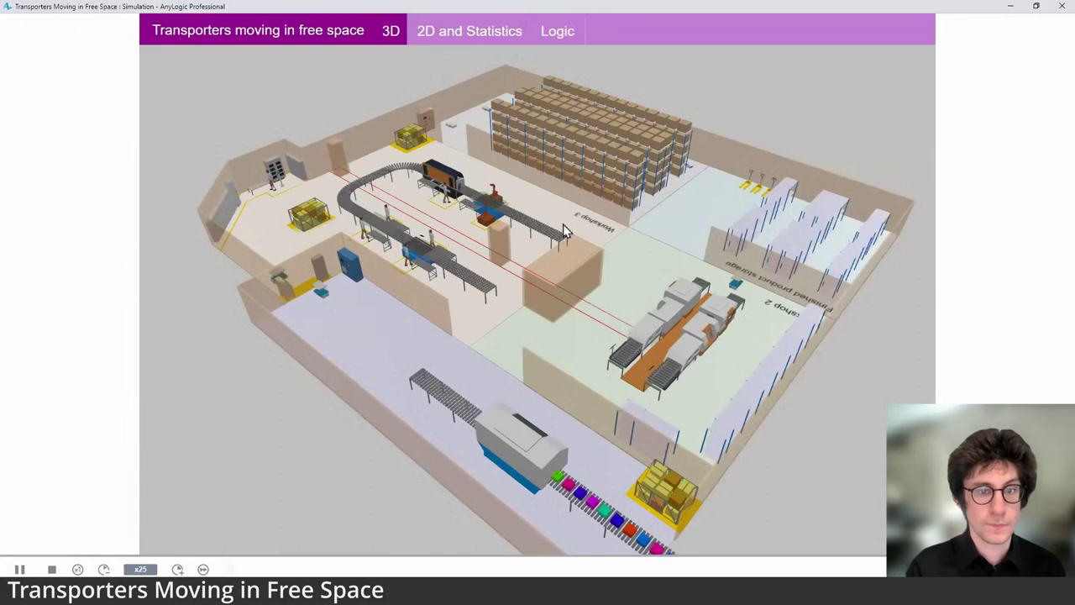
{"action": "key", "text": "Page_Down"}
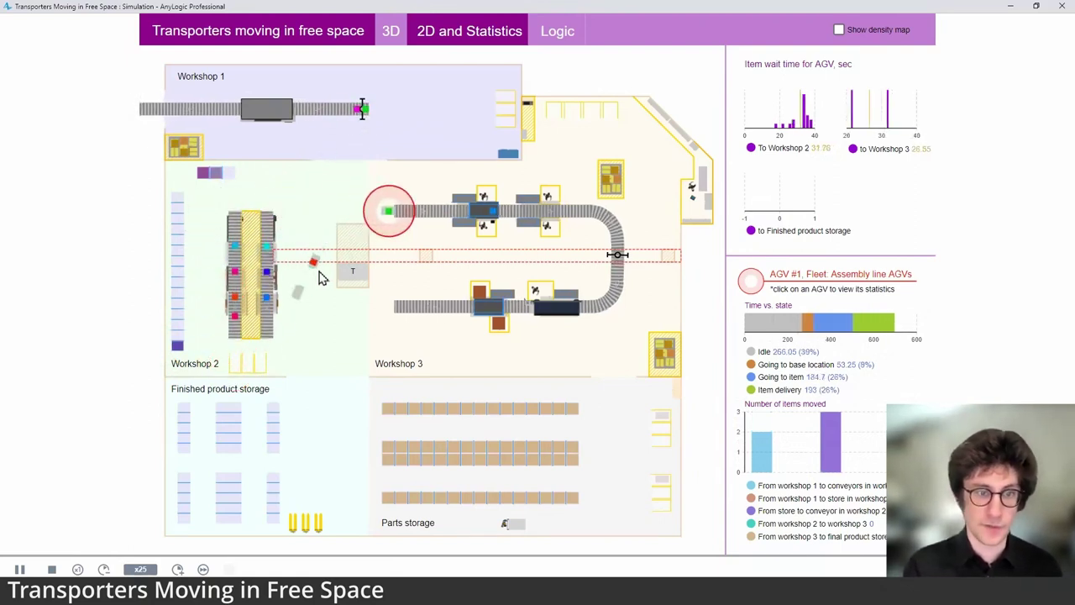
Show the density map and speed the simulation up to x250
{"action": "left_click", "coordinate": [178, 568]}
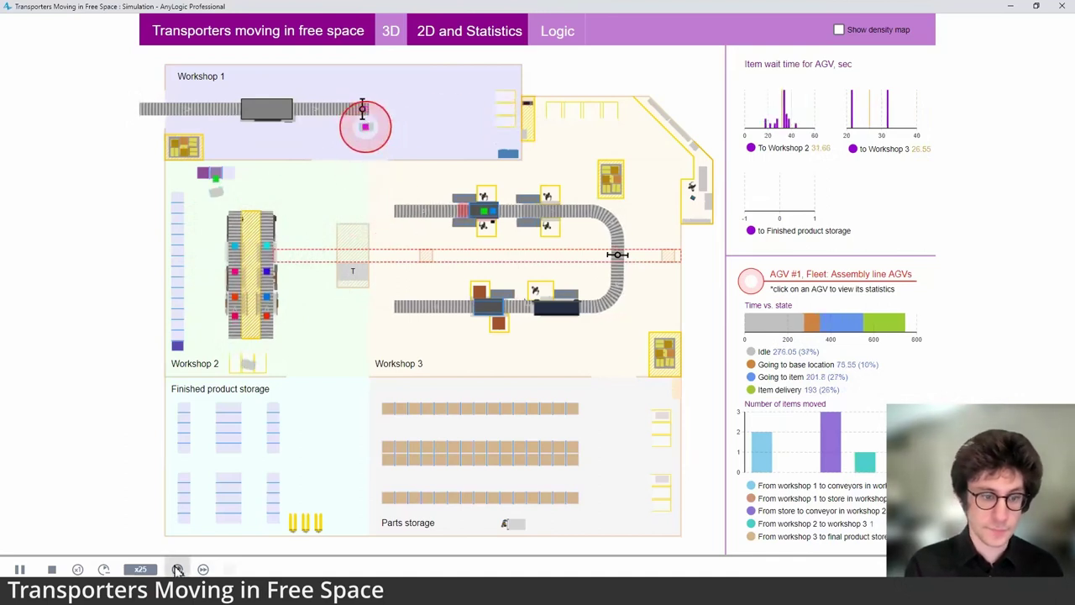
{"action": "left_click", "coordinate": [838, 30]}
{"action": "left_click", "coordinate": [178, 570]}
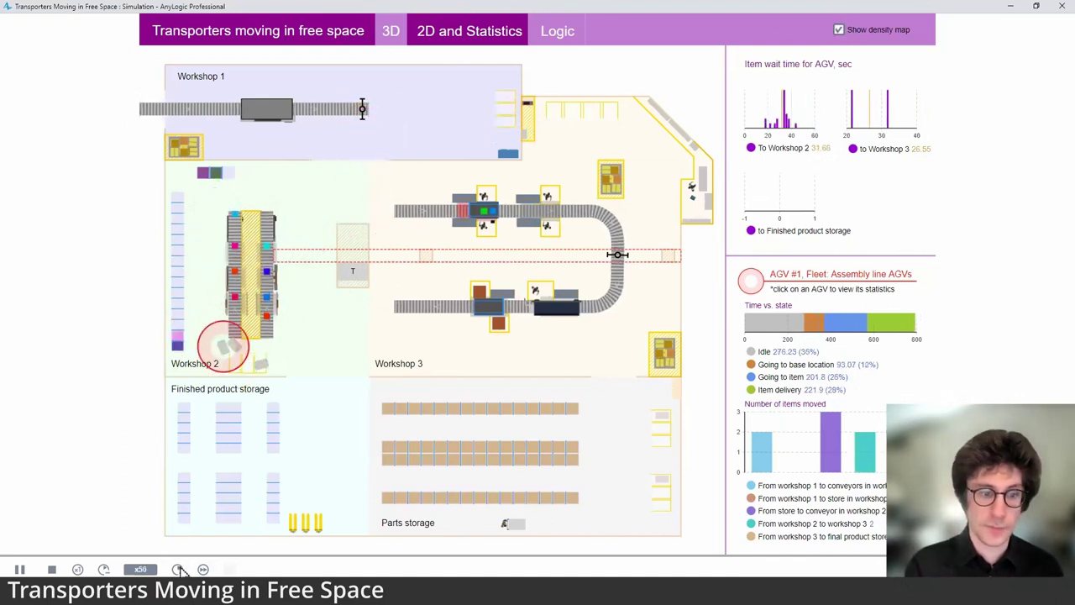
{"action": "left_click", "coordinate": [178, 569]}
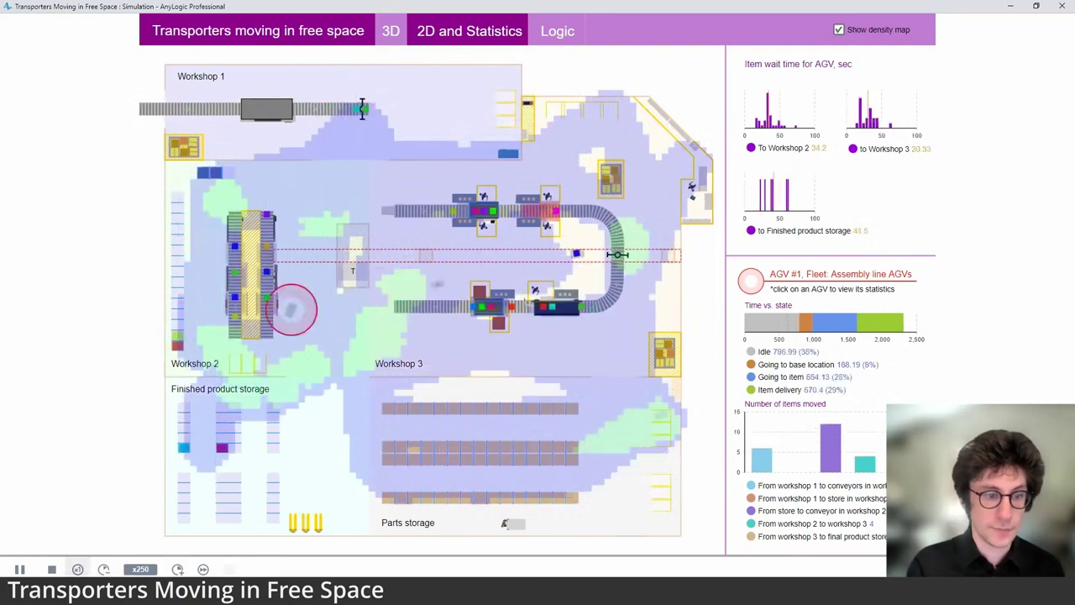
Close the strip node with the T button and watch how the AGVs route around it at x100 speed
{"action": "left_click", "coordinate": [103, 569]}
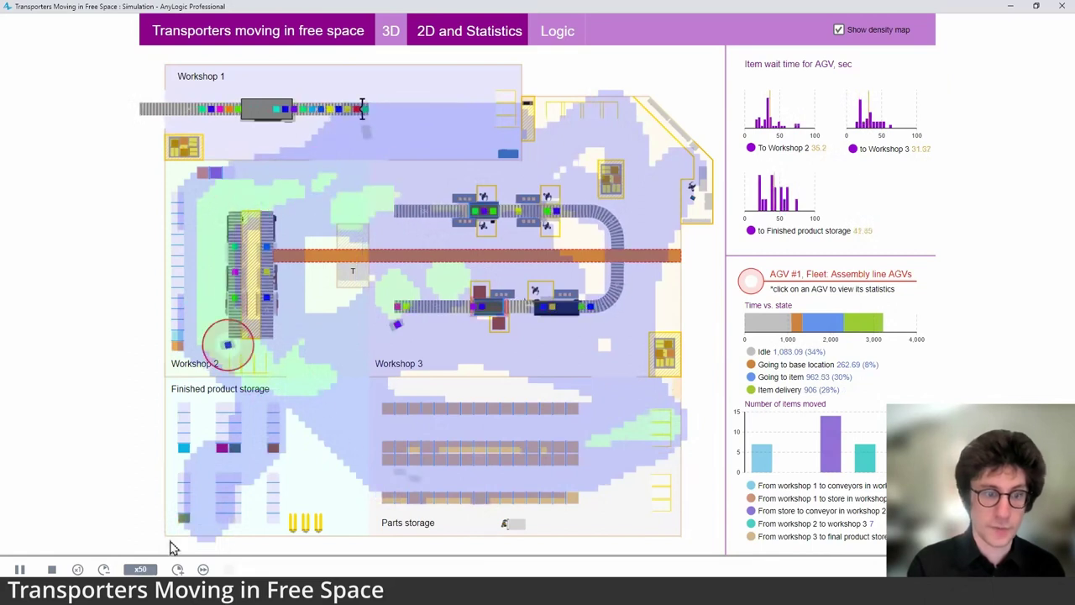
{"action": "left_click", "coordinate": [177, 569]}
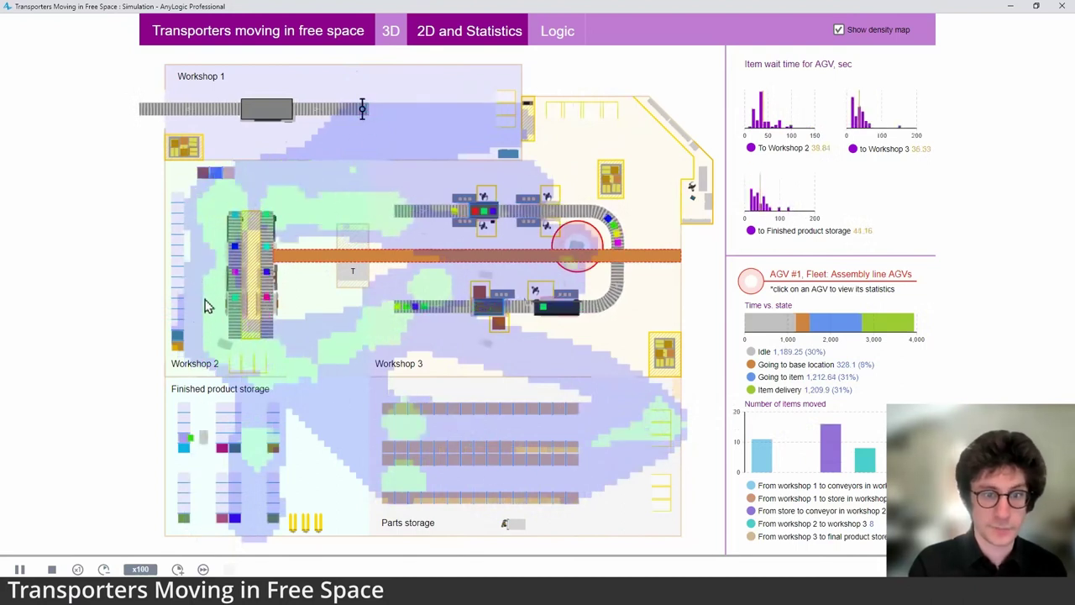
Stop the simulation and close its window to return to the model editor
{"action": "left_click", "coordinate": [51, 569]}
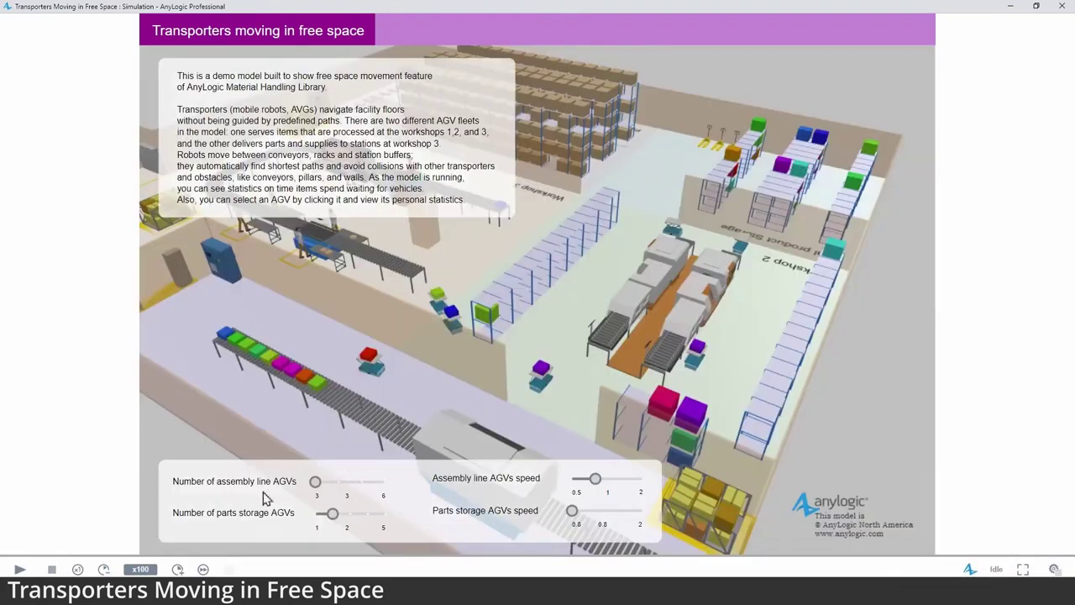
{"action": "left_click", "coordinate": [315, 481]}
{"action": "left_click", "coordinate": [1055, 5]}
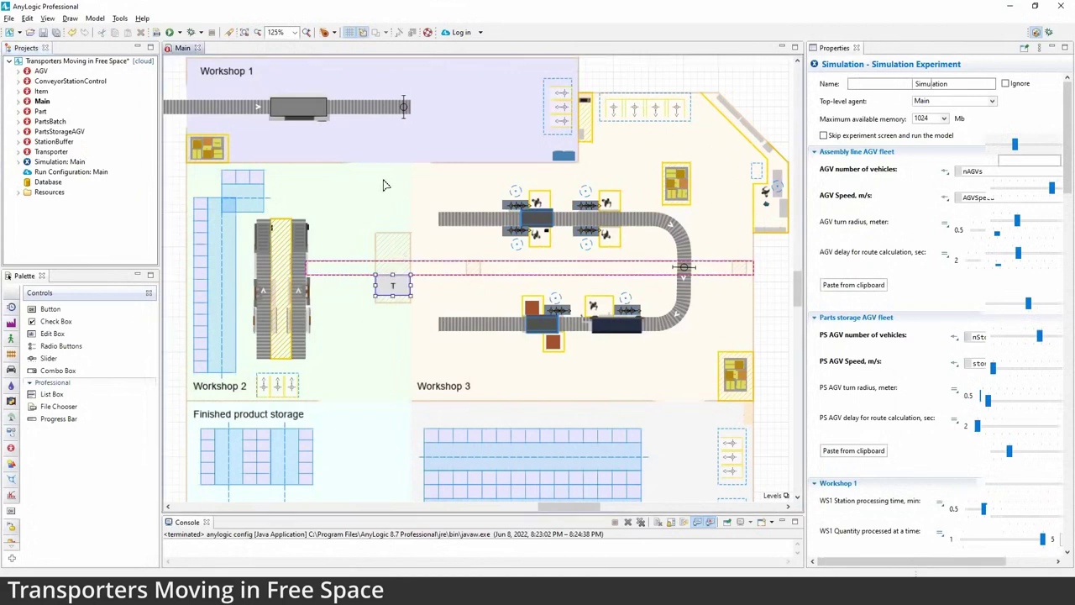
Select the T button together with the strip node on the Main diagram
{"action": "left_click_drag", "start_coordinate": [383, 180], "coordinate": [372, 232]}
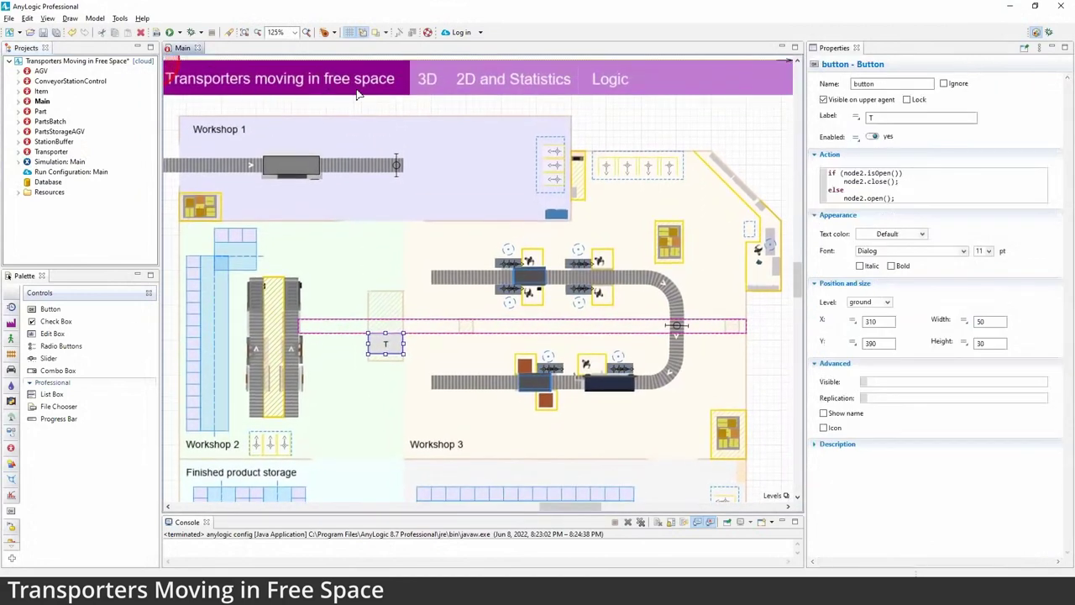
{"action": "left_click", "coordinate": [330, 322], "text": "shift"}
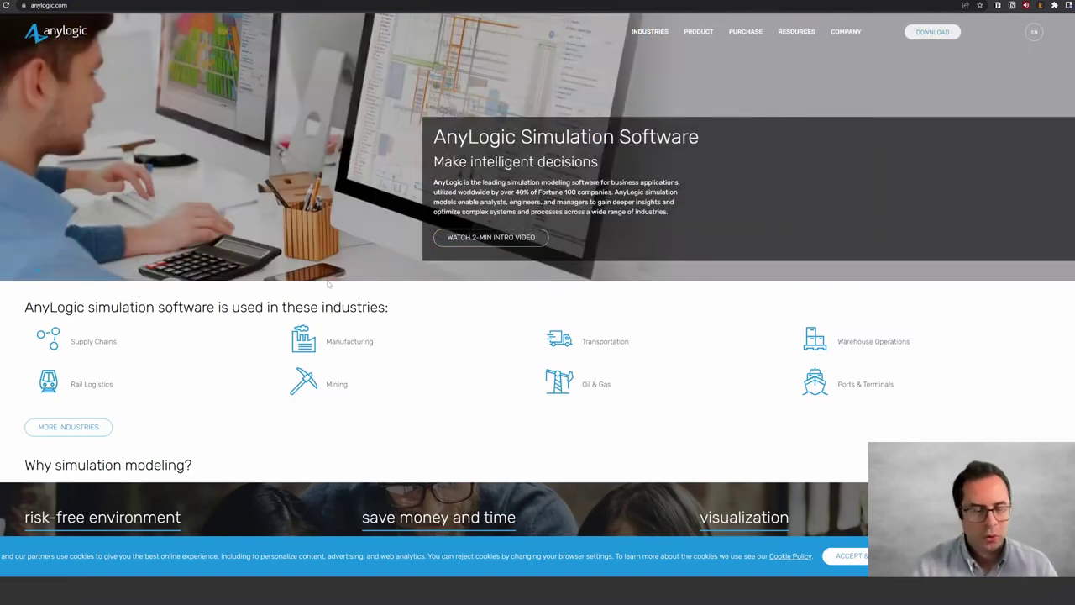
Switch to the AnyLogic website in the browser and open the Documentation from its resources
{"action": "mouse_move", "coordinate": [810, 32]}
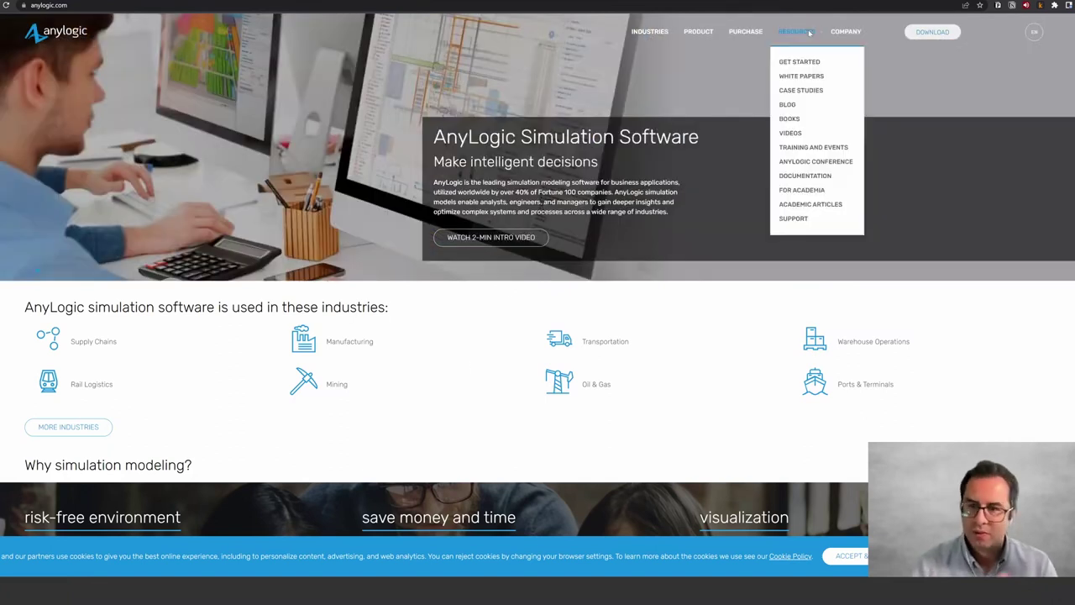
{"action": "left_click", "coordinate": [823, 177]}
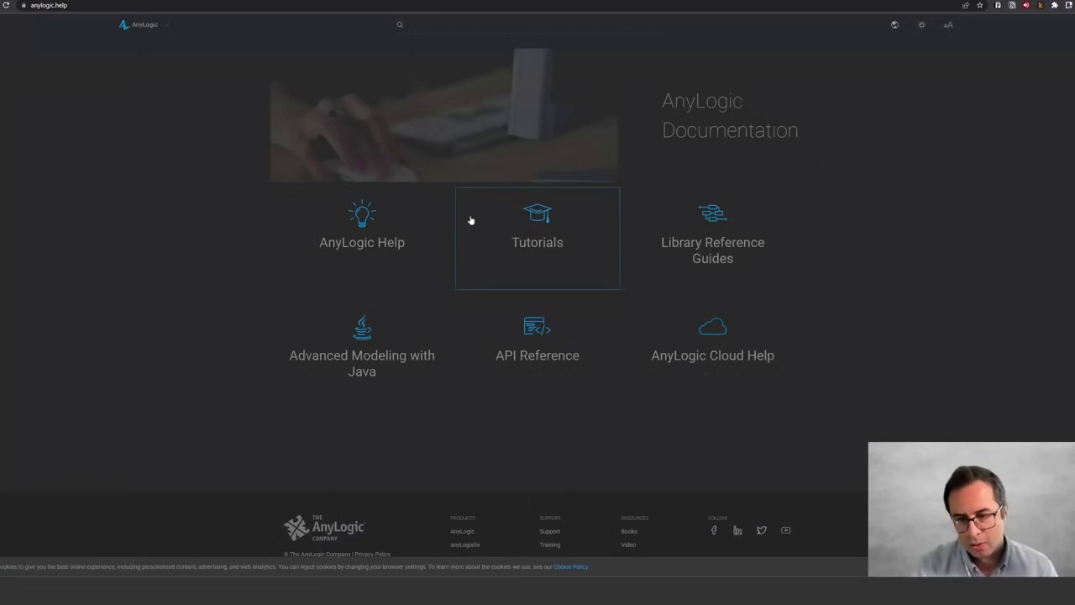
Open the Material Handling Library section of the Library Reference Guides in the AnyLogic documentation
{"action": "left_click", "coordinate": [713, 216]}
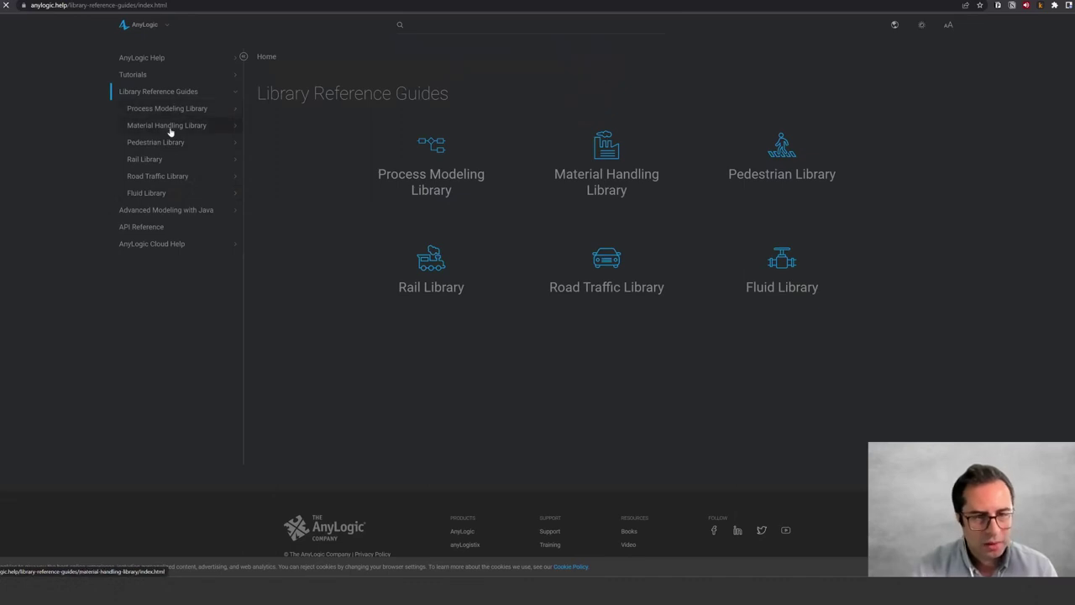
{"action": "left_click", "coordinate": [172, 125]}
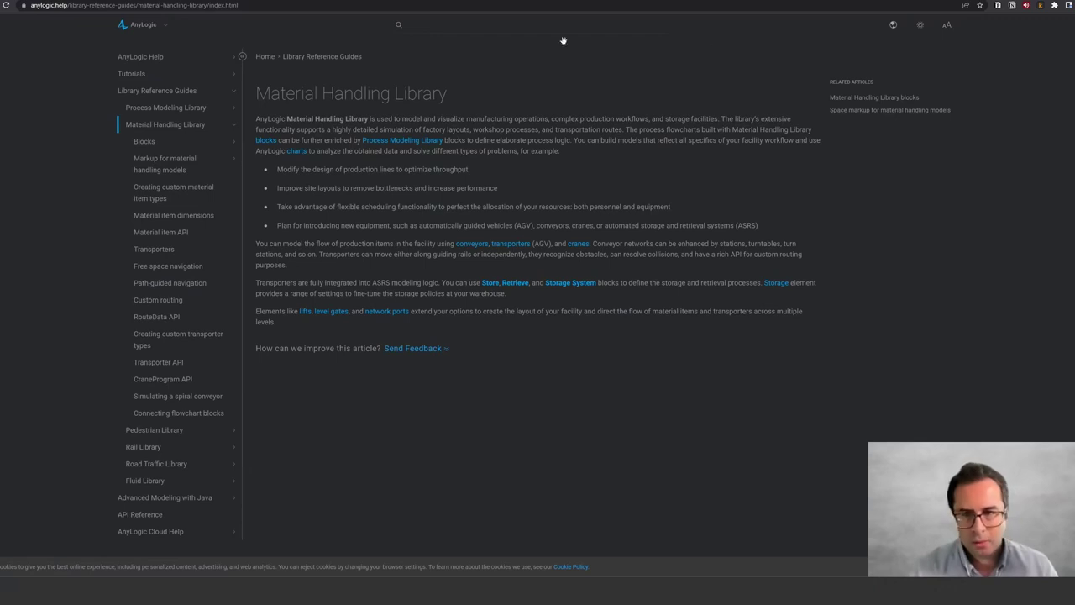
Return to the AnyLogic website, open its Videos resources, and open the webinar "Fundamentals of the AnyLogic Material Handling Library"
{"action": "key", "text": "alt+Left"}
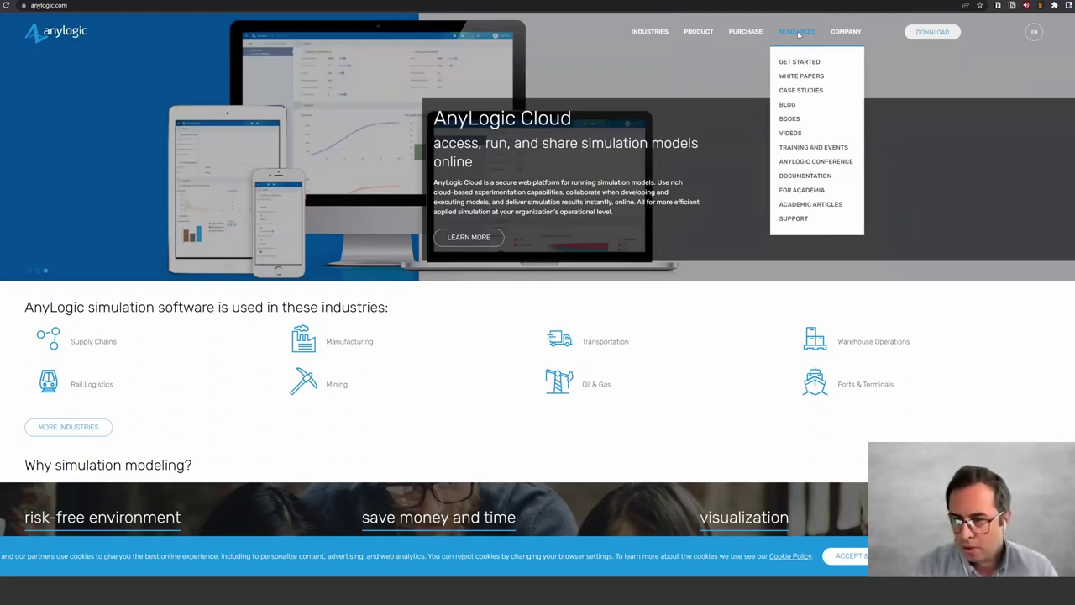
{"action": "left_click", "coordinate": [790, 134]}
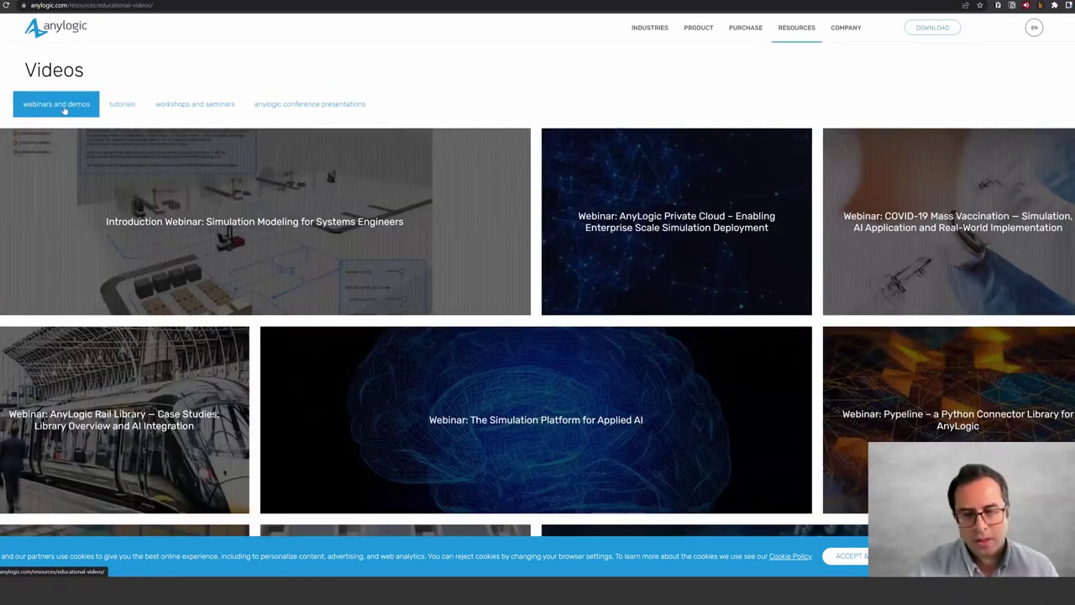
{"action": "scroll", "coordinate": [269, 266], "scroll_direction": "down", "scroll_amount": 2}
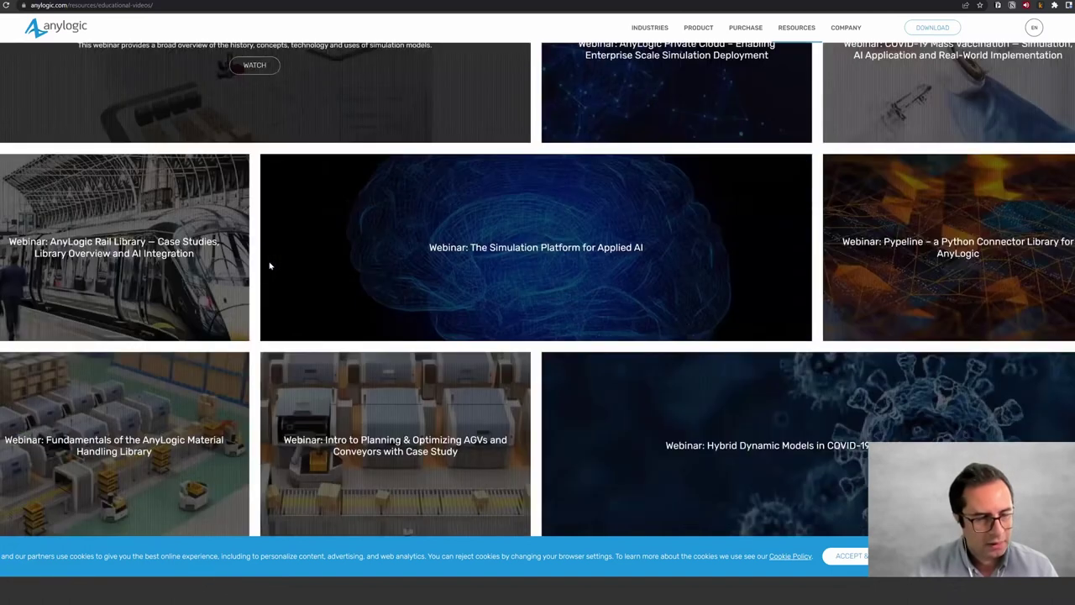
{"action": "scroll", "coordinate": [269, 265], "scroll_direction": "down", "scroll_amount": 1}
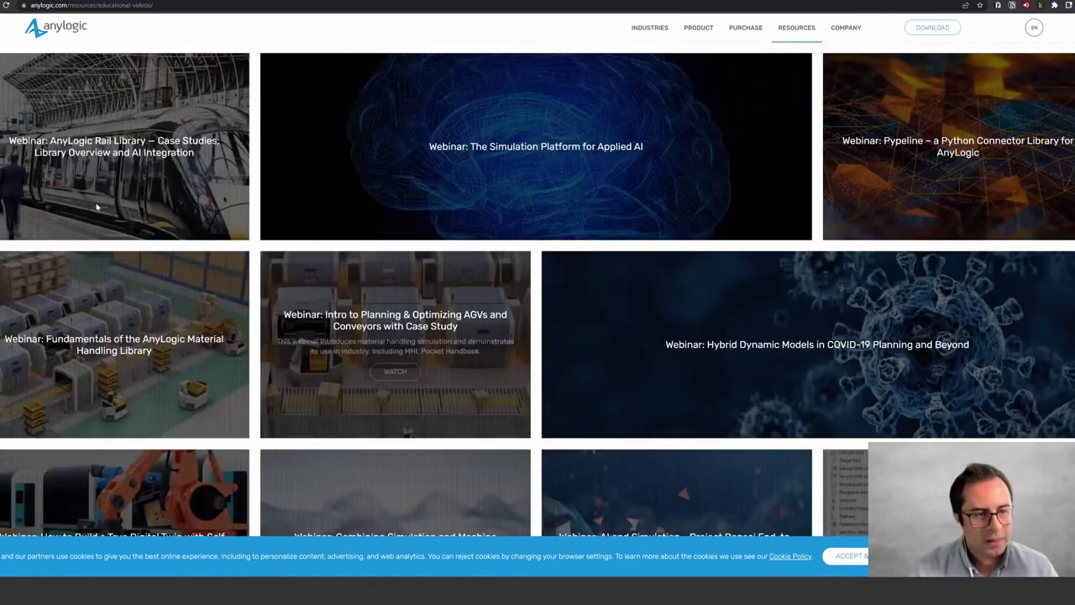
{"action": "scroll", "coordinate": [96, 207], "scroll_direction": "down", "scroll_amount": 1}
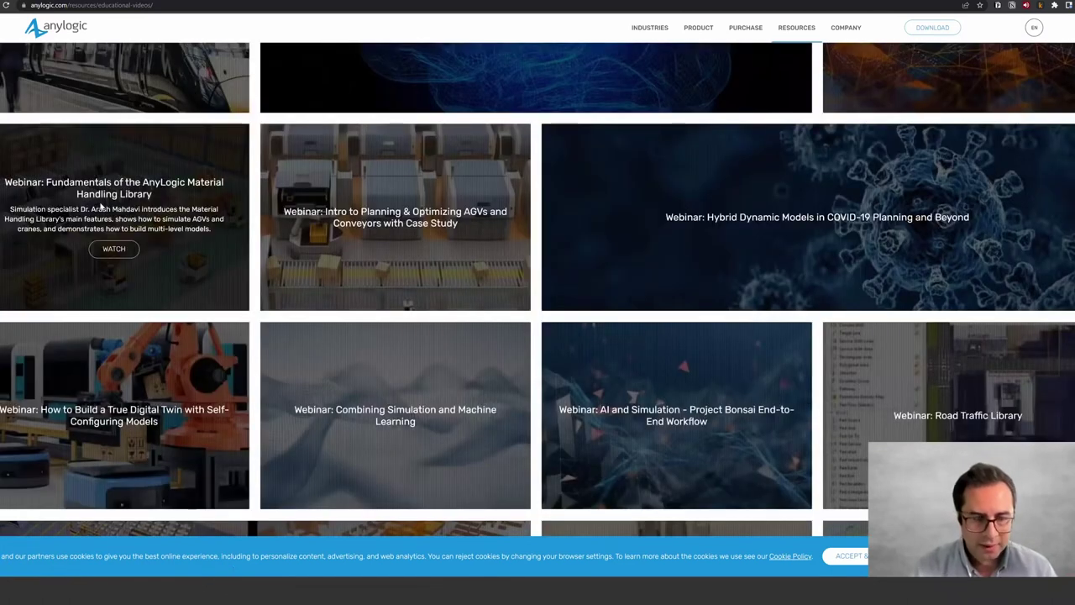
{"action": "left_click", "coordinate": [119, 246]}
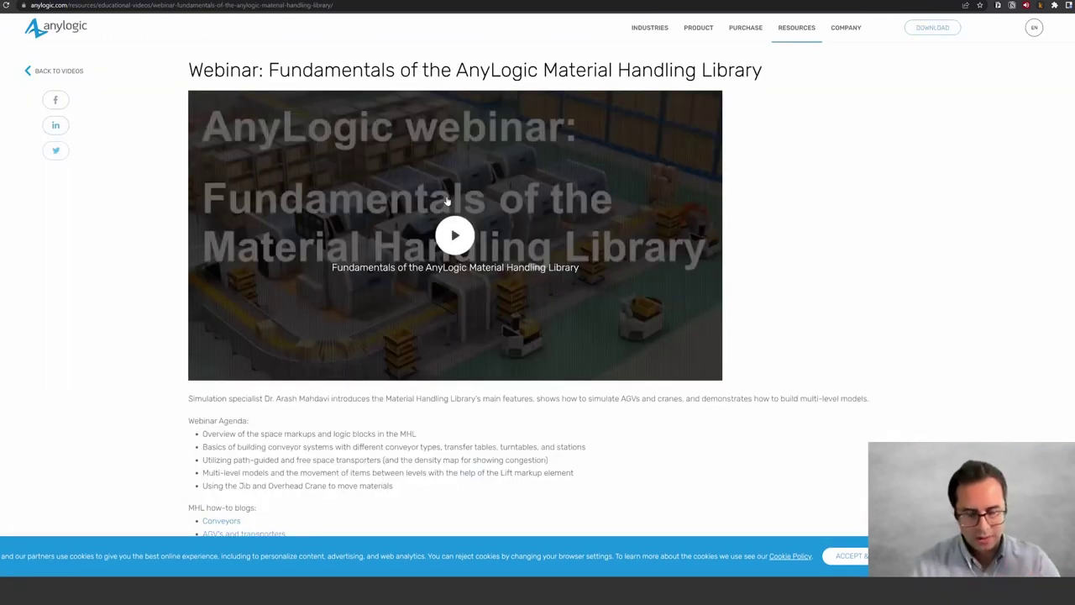
Review the webinar's agenda and MHL how-to blog links, and run the MHL Pocket Handbook model on AnyLogic Cloud
{"action": "scroll", "coordinate": [448, 210], "scroll_direction": "down", "scroll_amount": 3}
{"action": "scroll", "coordinate": [451, 252], "scroll_direction": "up", "scroll_amount": 3}
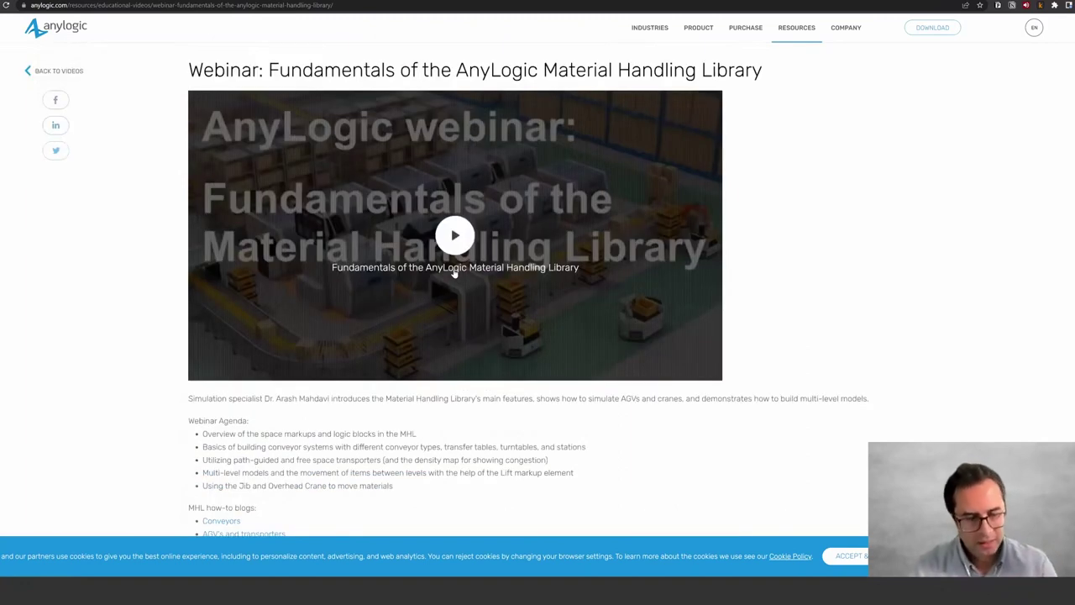
{"action": "scroll", "coordinate": [454, 273], "scroll_direction": "down", "scroll_amount": 1}
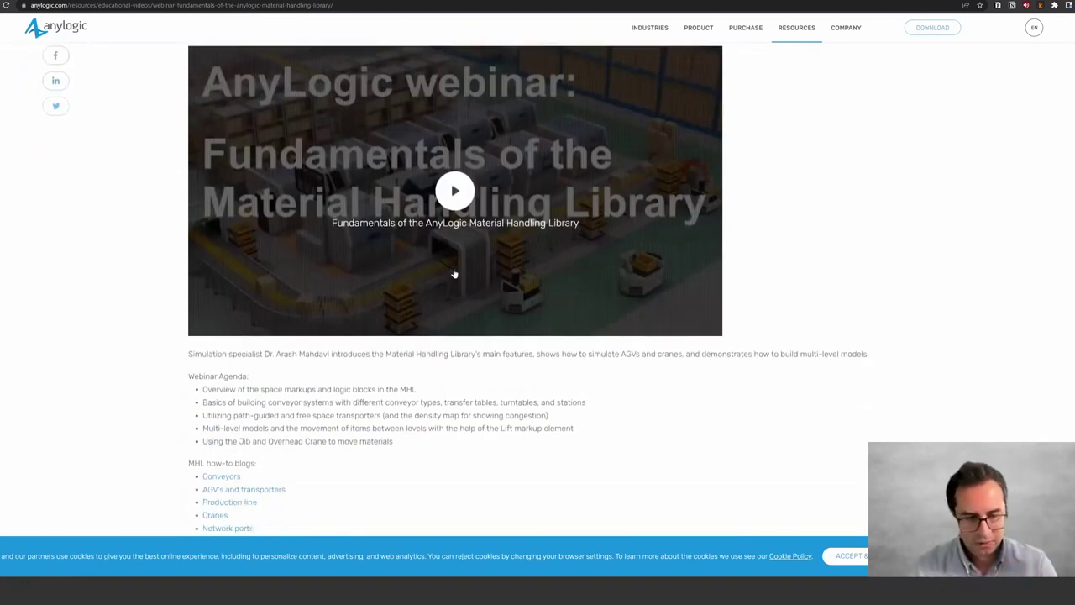
{"action": "scroll", "coordinate": [453, 273], "scroll_direction": "down", "scroll_amount": 3}
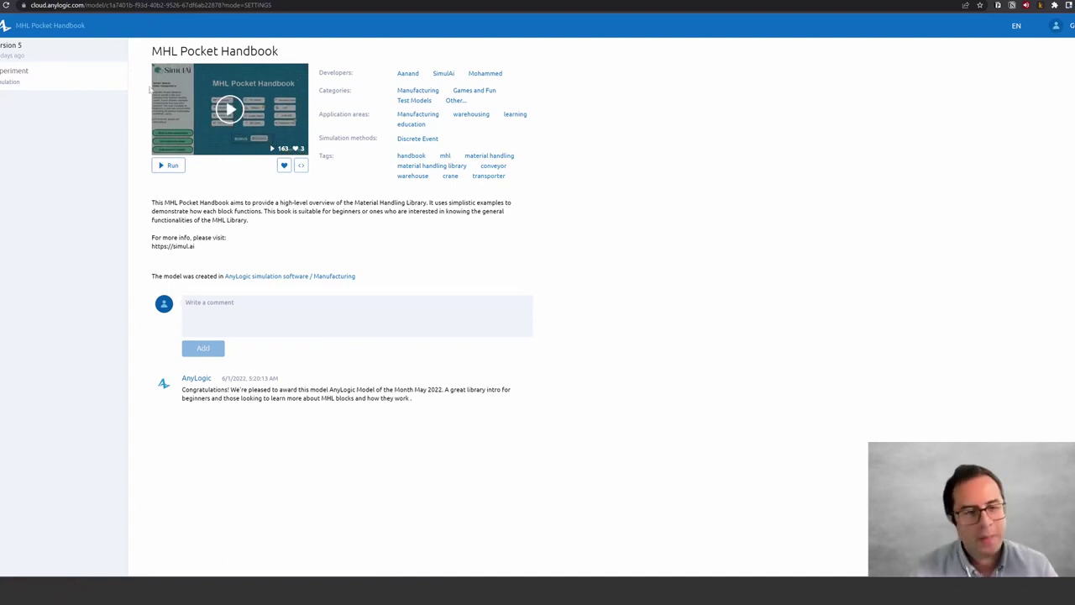
{"action": "left_click", "coordinate": [230, 109]}
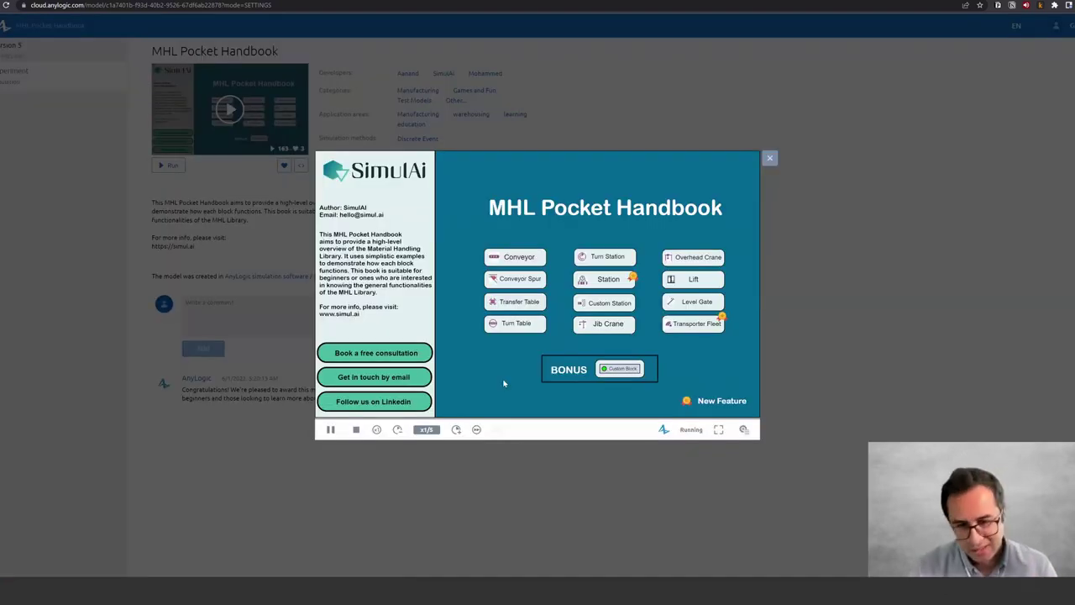